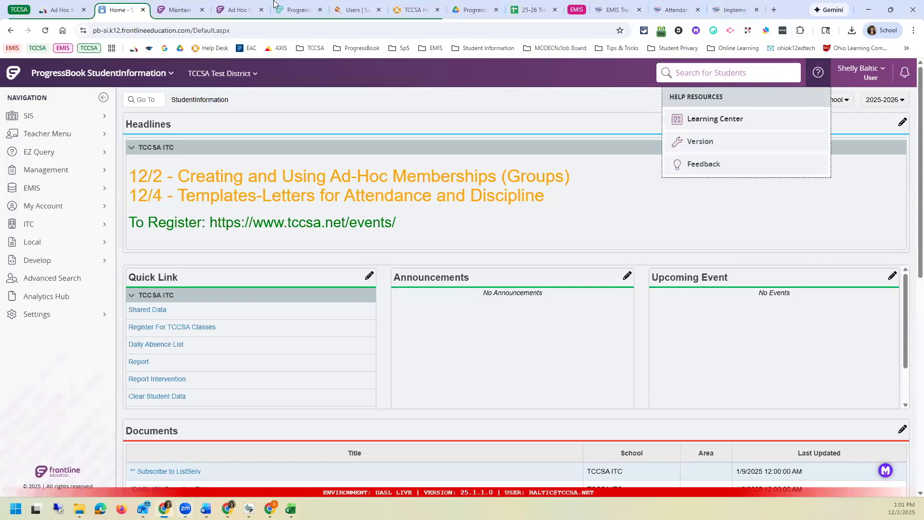
Switch to the Frontline Learning Center and browse the StudentInformation Helpful Hints article, including its Attendance, General, Scheduling and EMIS sections.
click(177, 10)
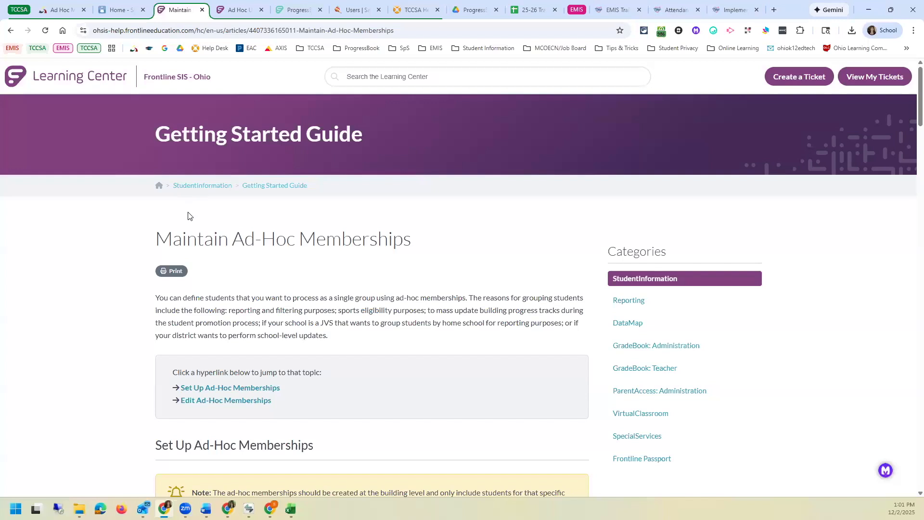
click(215, 188)
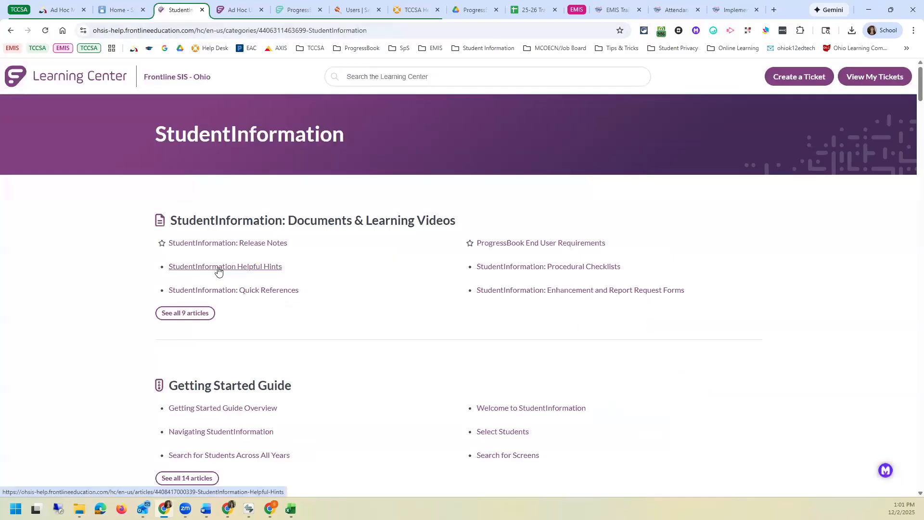
click(217, 268)
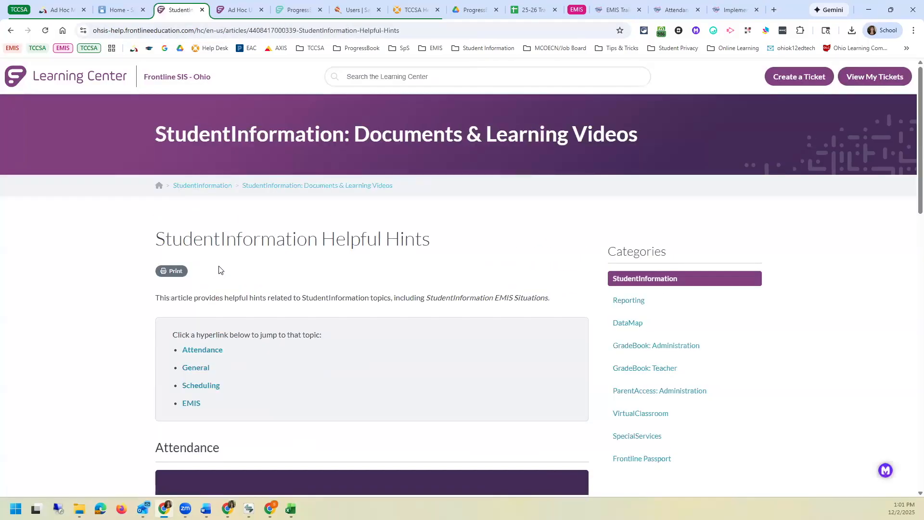
scroll(219, 269, down, 6)
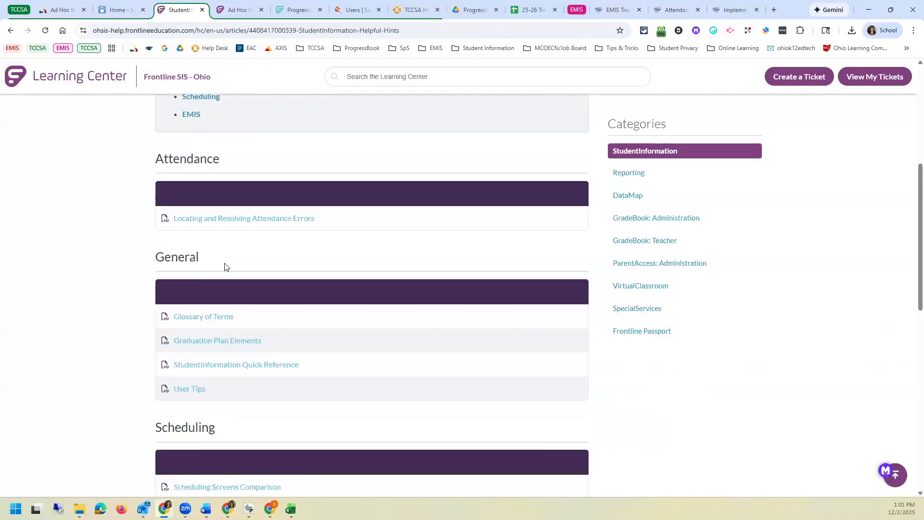
scroll(226, 267, down, 3)
scroll(229, 267, up, 6)
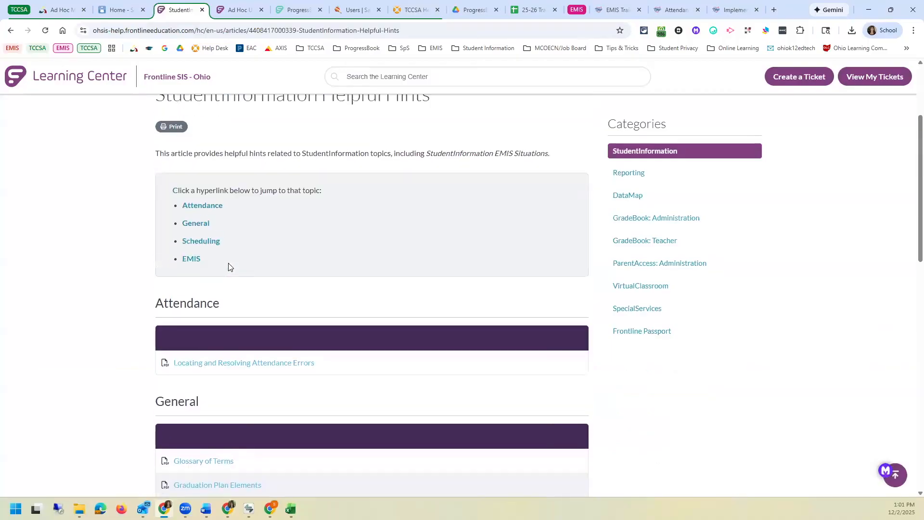
scroll(228, 268, up, 2)
scroll(230, 289, down, 3)
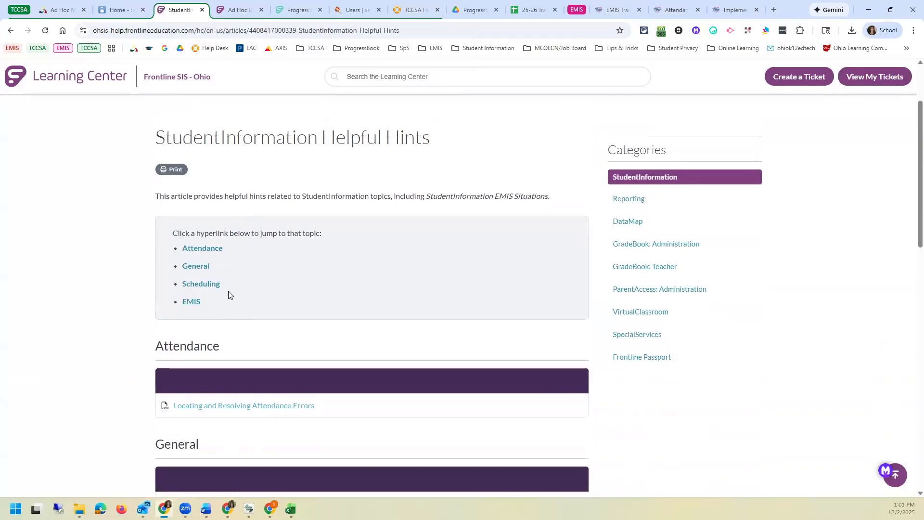
scroll(230, 294, down, 8)
scroll(91, 97, up, 7)
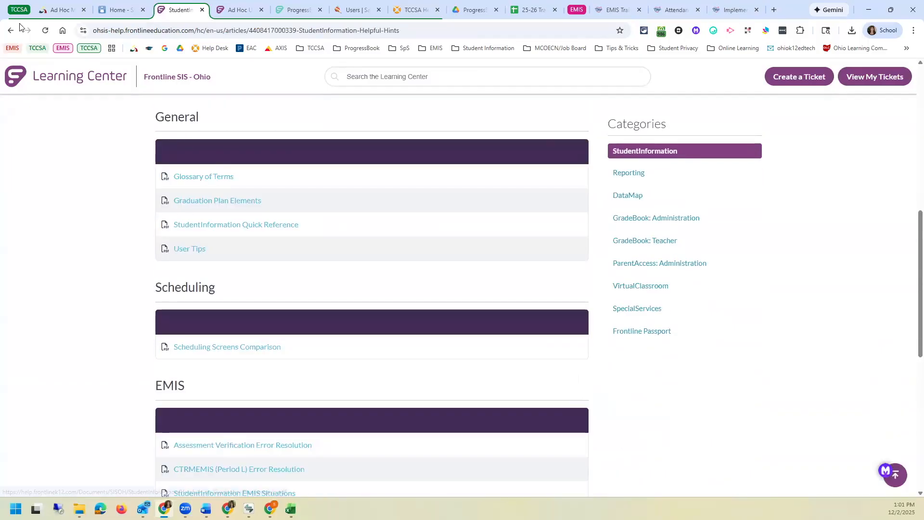
Return to the StudentInformation category and open the Maintain Ad-Hoc Memberships article from the Getting Started Guide Overview.
click(17, 34)
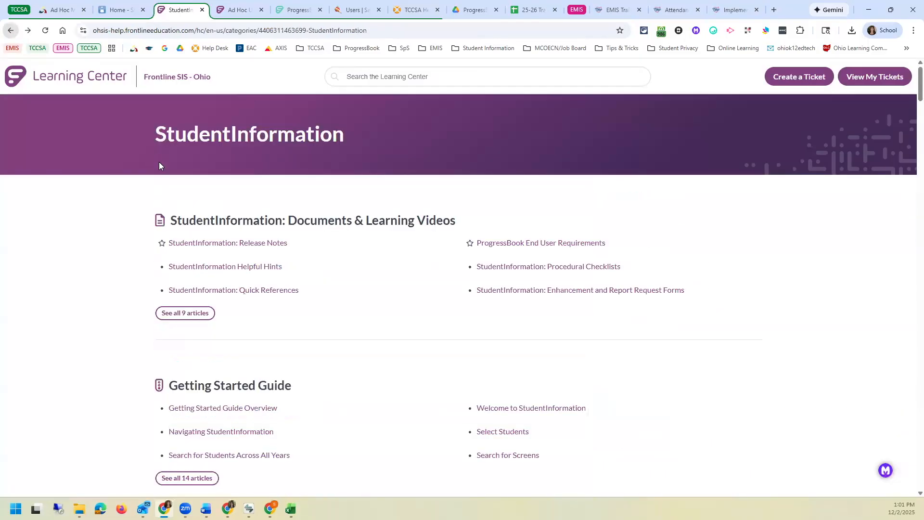
click(213, 416)
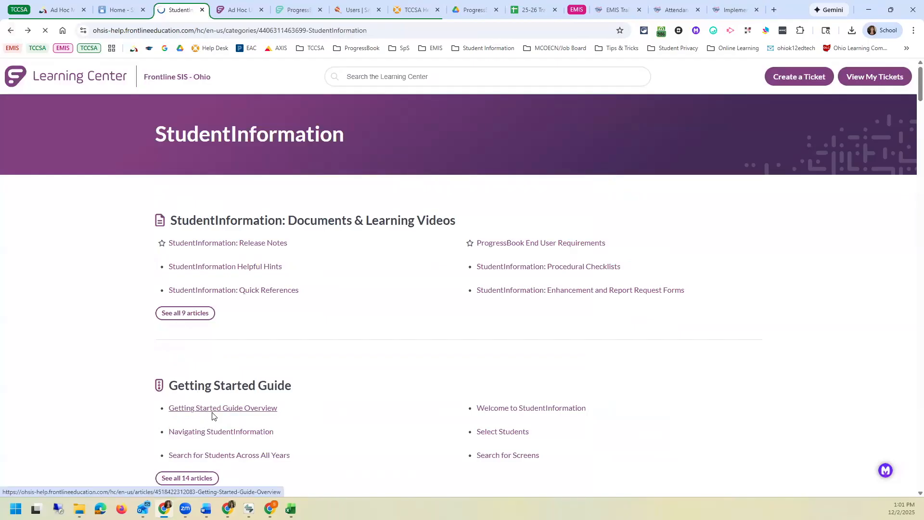
scroll(212, 416, down, 8)
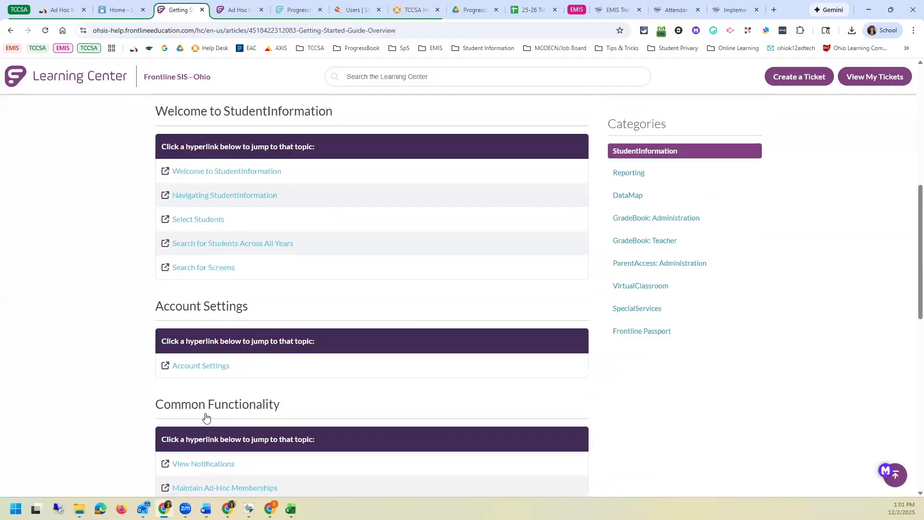
scroll(222, 409, down, 2)
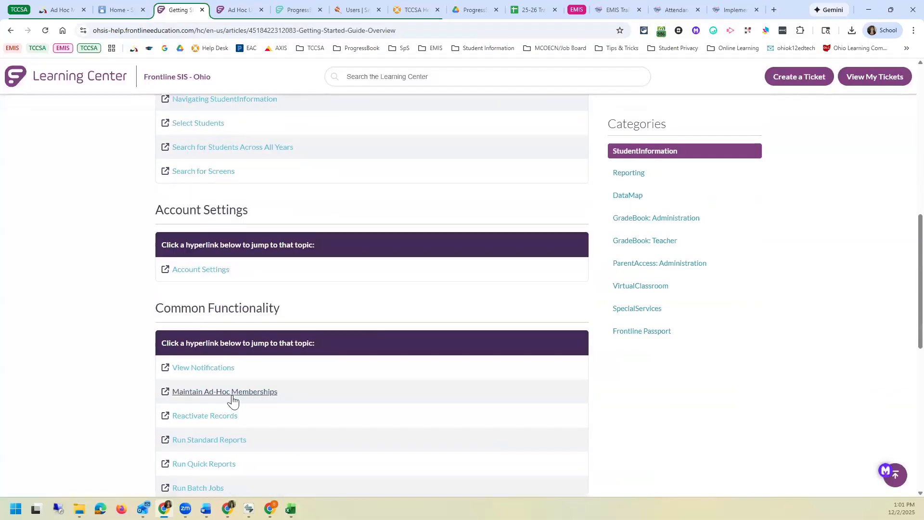
click(234, 394)
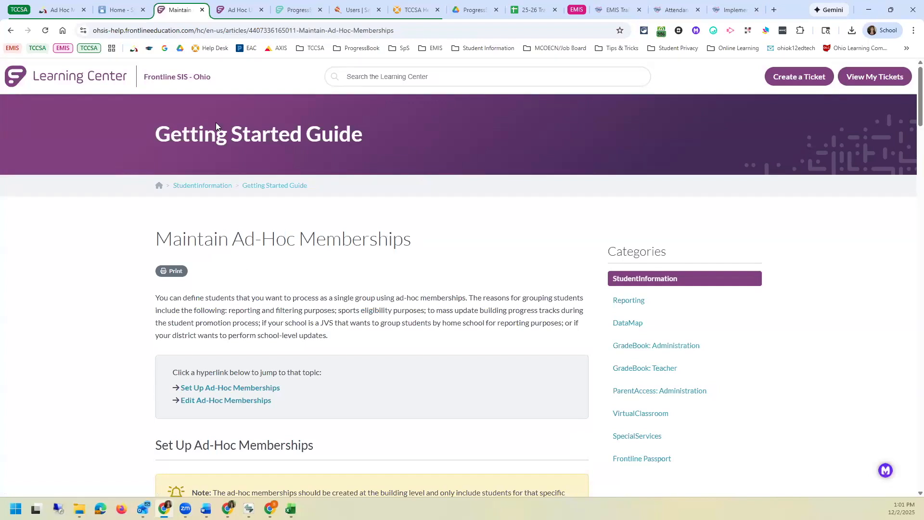
View the EMIS Guide's Ad Hoc Updates article and the table of contents in the Ad Hoc Updates Guide PDF.
click(234, 10)
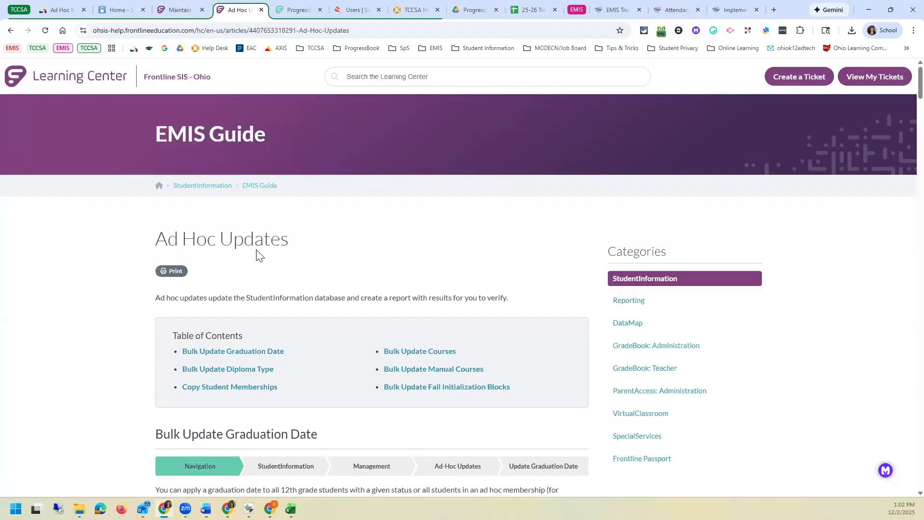
scroll(255, 255, down, 2)
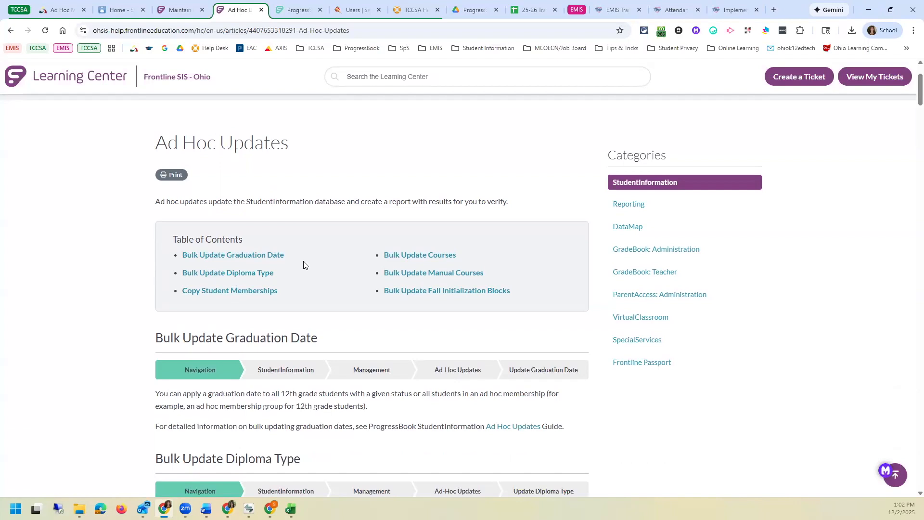
click(290, 6)
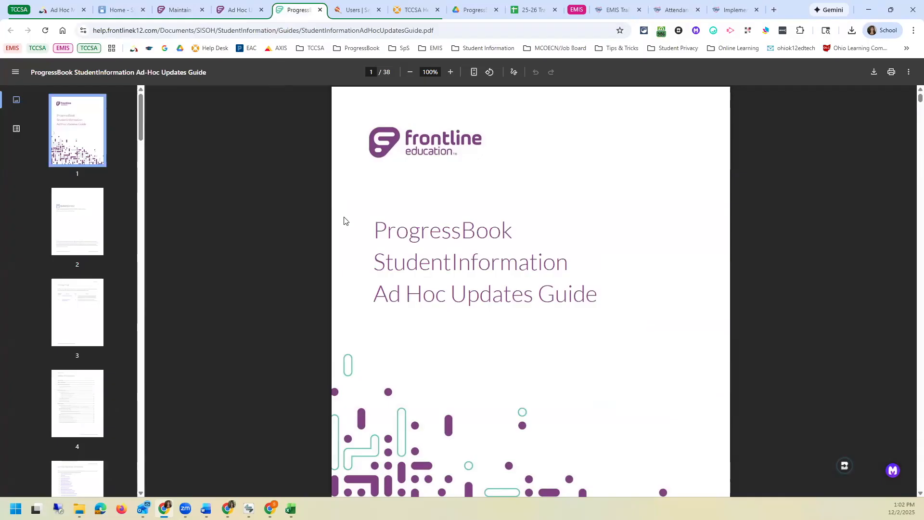
click(80, 399)
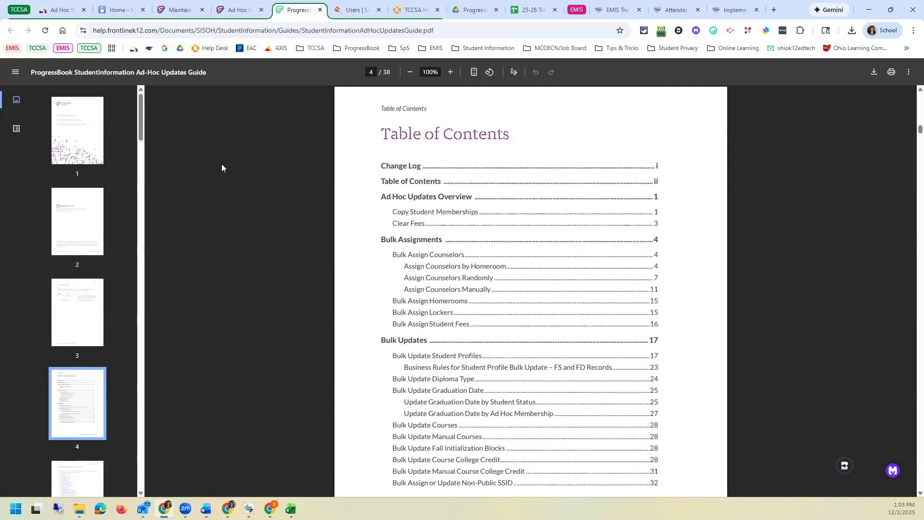
Switch to ProgressBook StudentInformation, open the account's Ad Hoc Memberships page, and list both public and private memberships.
click(176, 9)
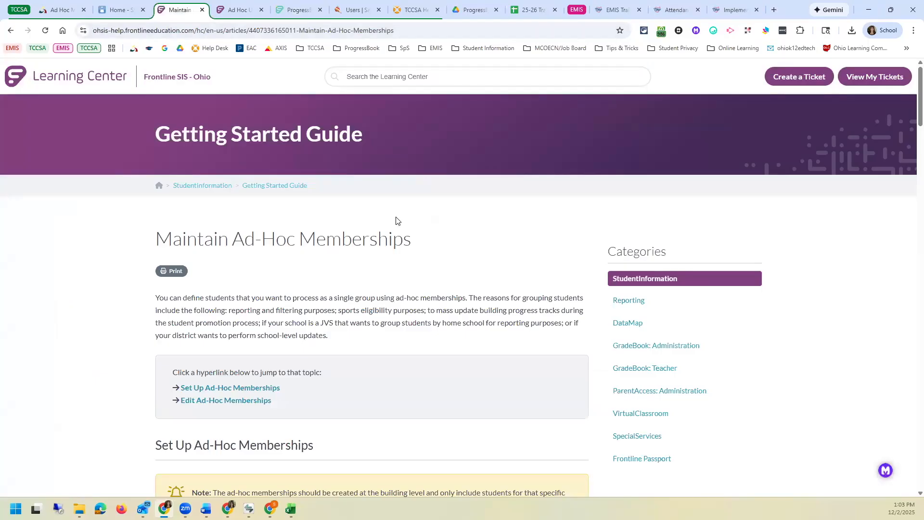
click(124, 10)
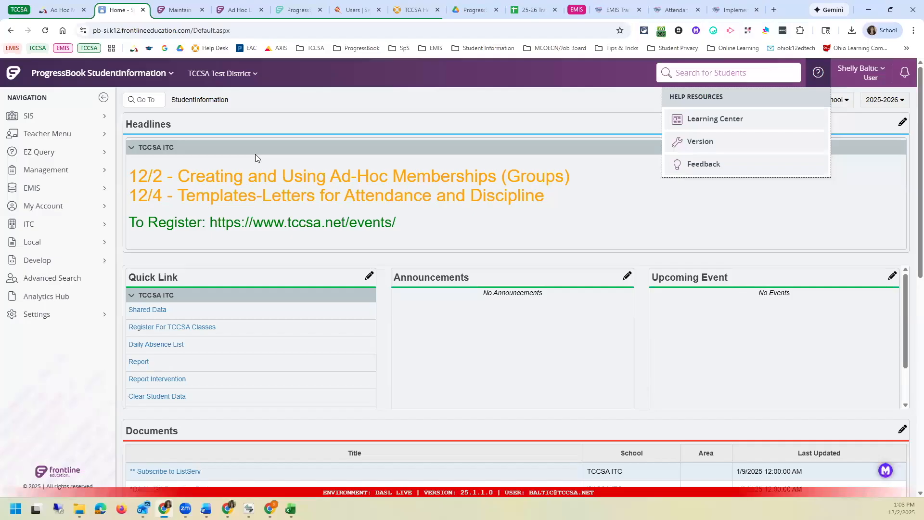
click(367, 125)
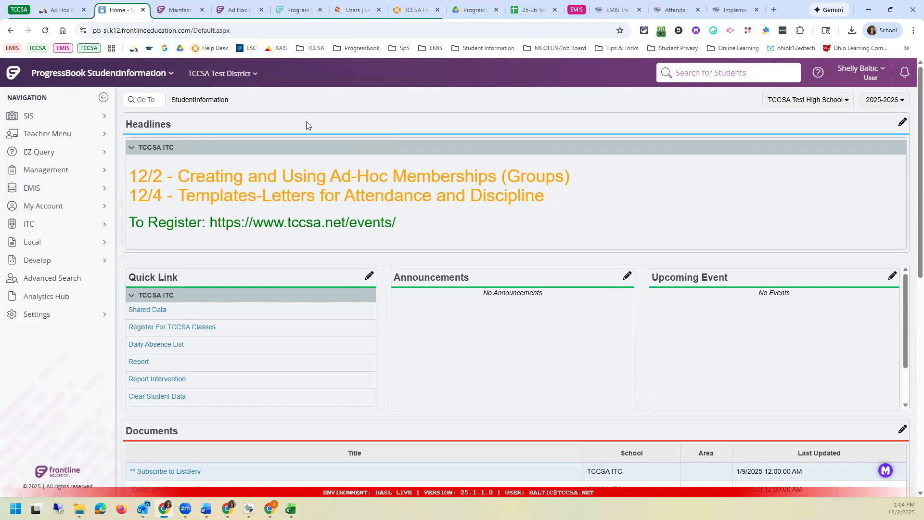
click(50, 206)
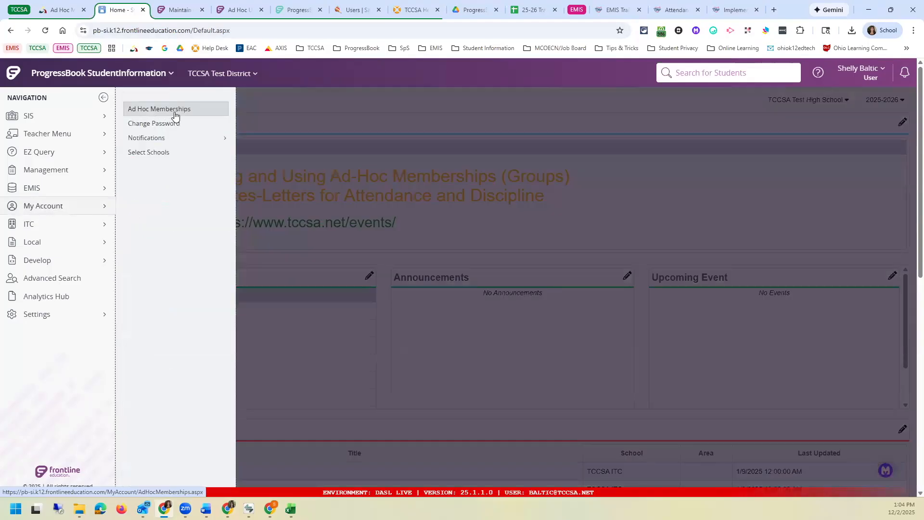
click(174, 109)
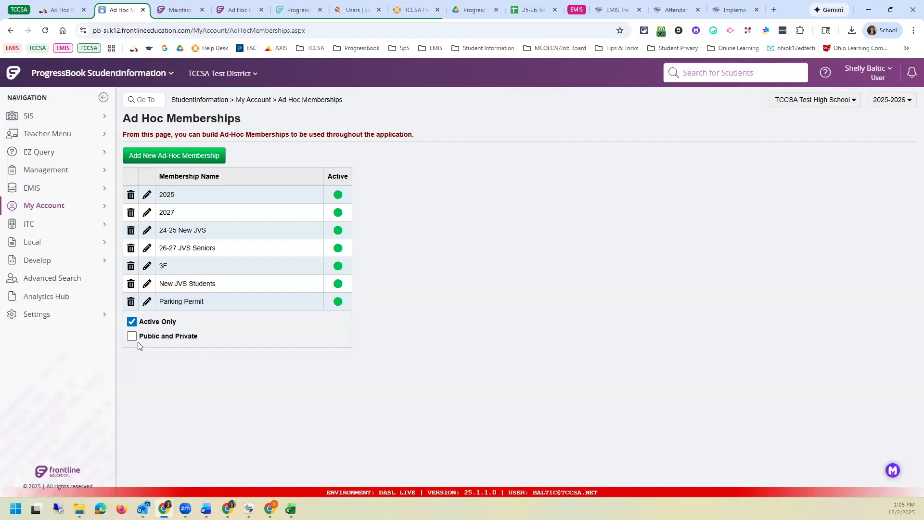
drag(140, 338, 205, 339)
click(132, 337)
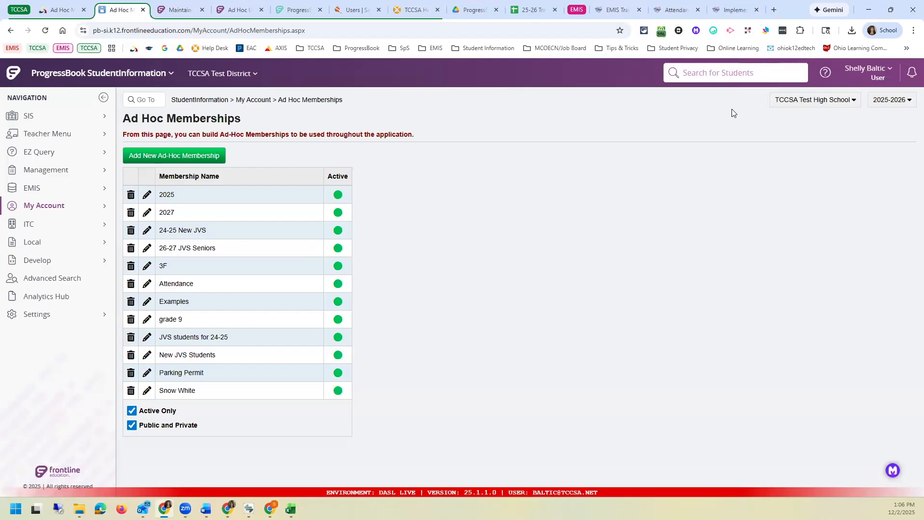
Start a new ad hoc membership named "26-27 JVS Students" and make it public instead of private.
click(207, 158)
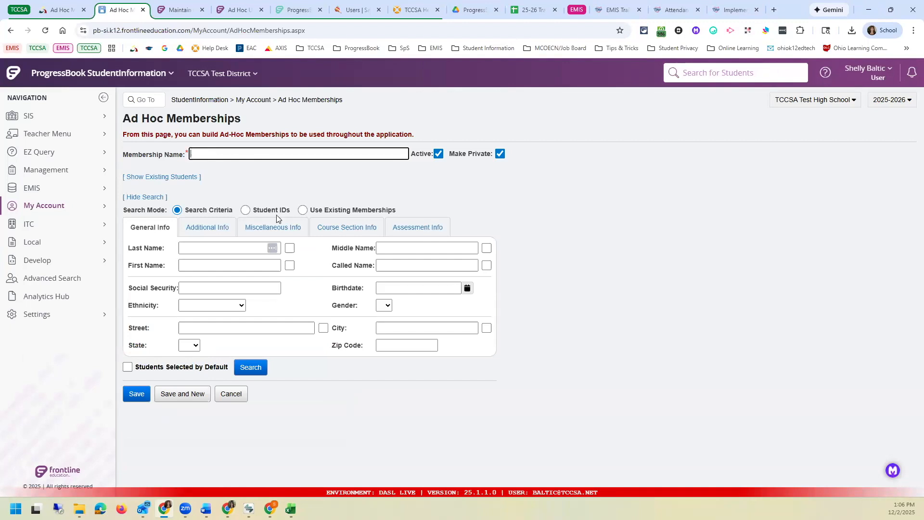
text(26-27 JVS Students)
drag(449, 154, 494, 159)
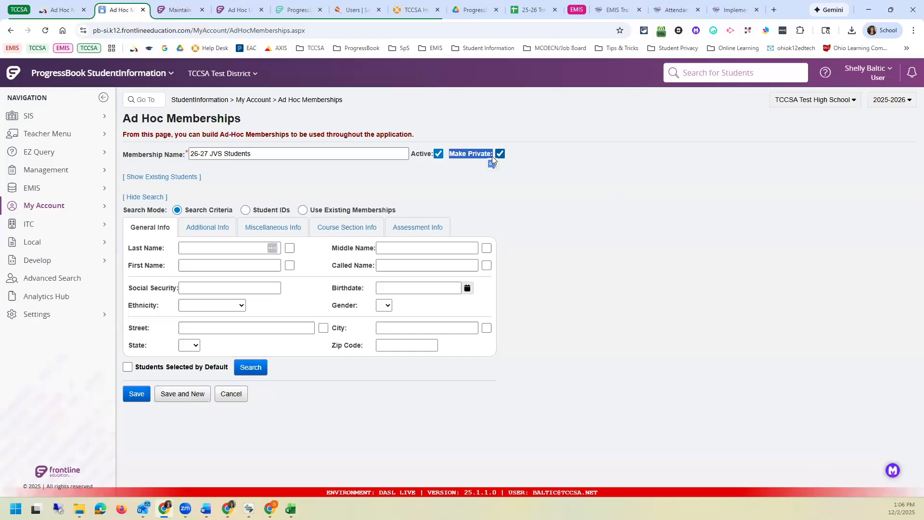
click(500, 154)
click(504, 171)
Hide and show the student search section again, and save the new membership without adding students.
triple_click(157, 210)
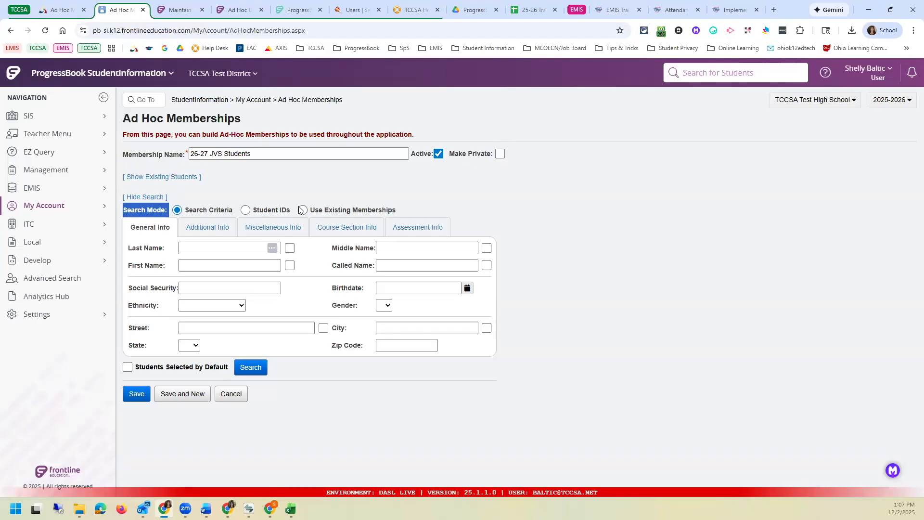
click(157, 198)
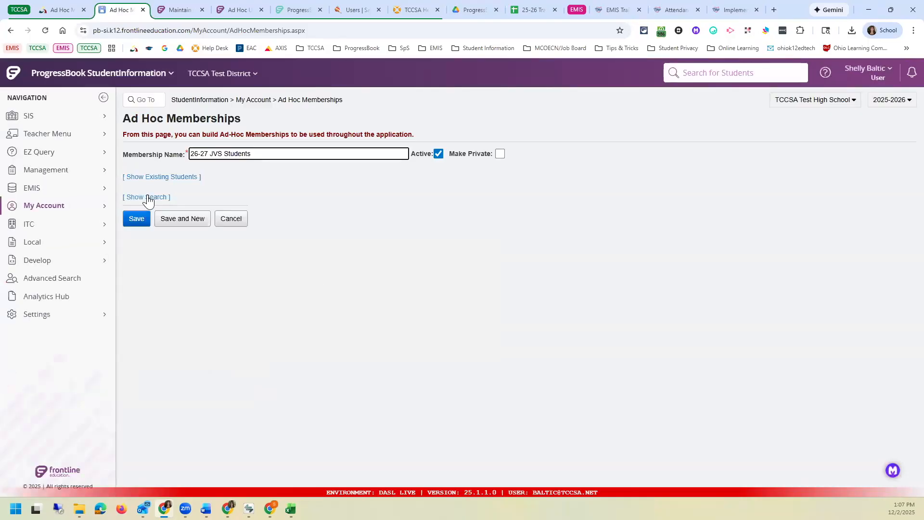
click(149, 198)
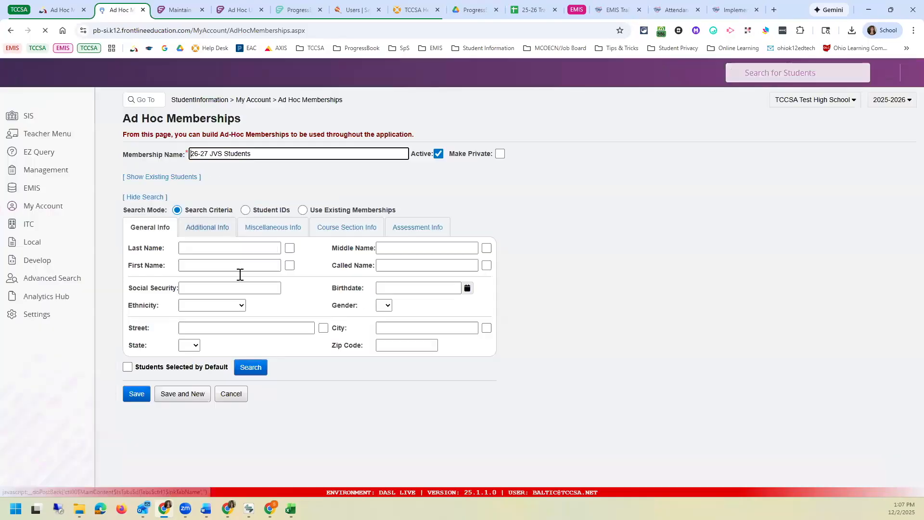
click(137, 398)
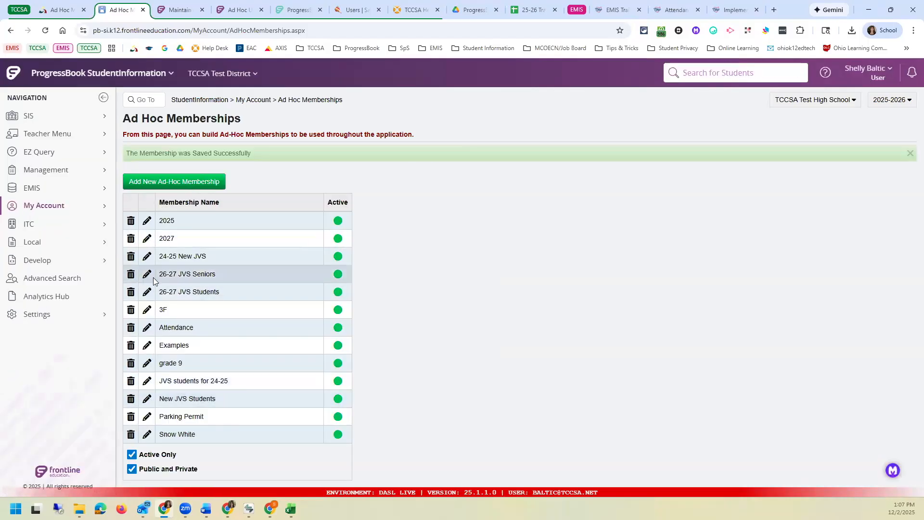
Check the 26-27 JVS Students entry in the list with the Public and Private filter turned off and on again.
drag(159, 292, 233, 301)
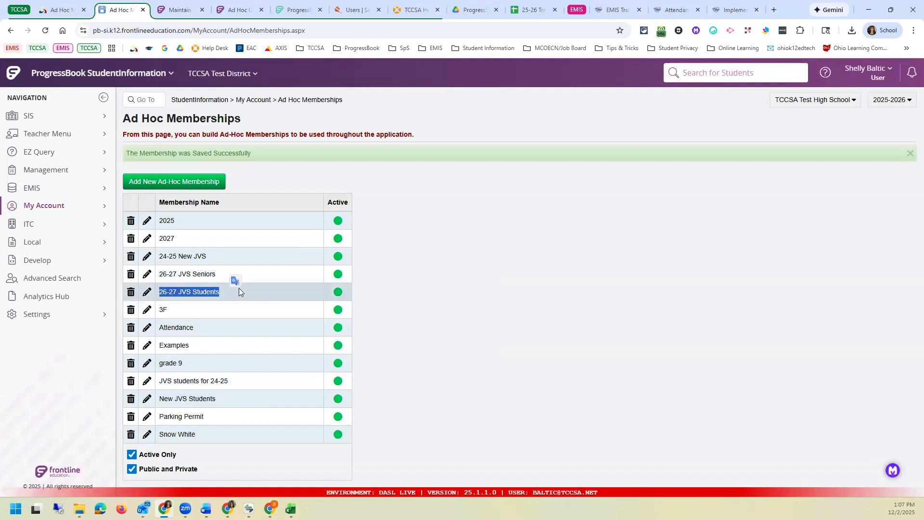
click(132, 469)
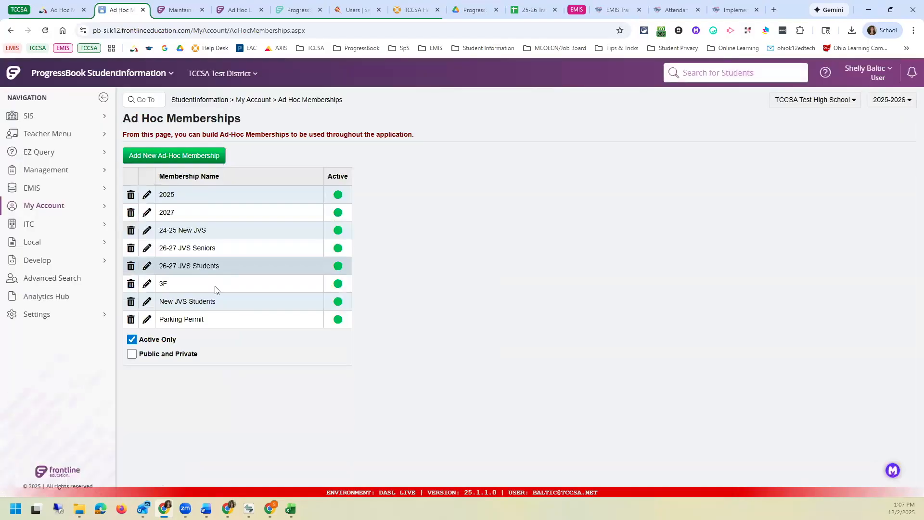
click(154, 357)
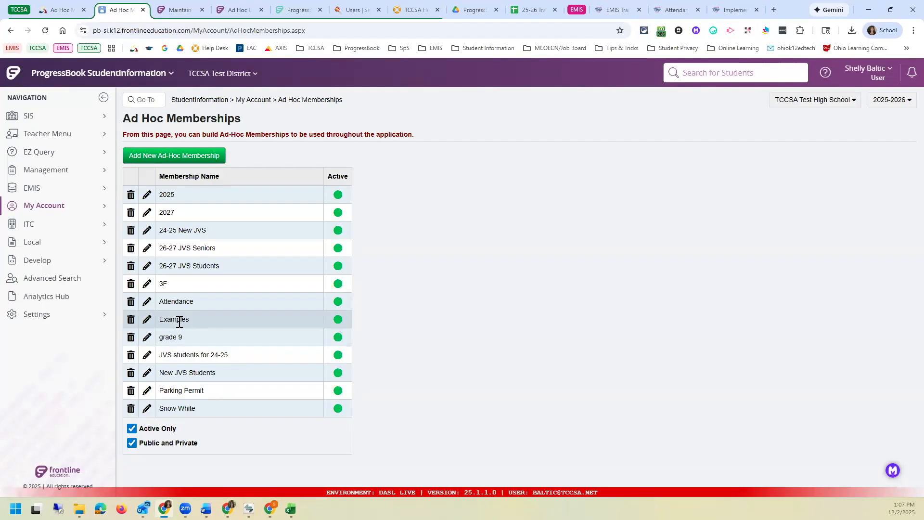
Include inactive memberships in the list and open the Career Center Applicants membership for editing.
click(140, 433)
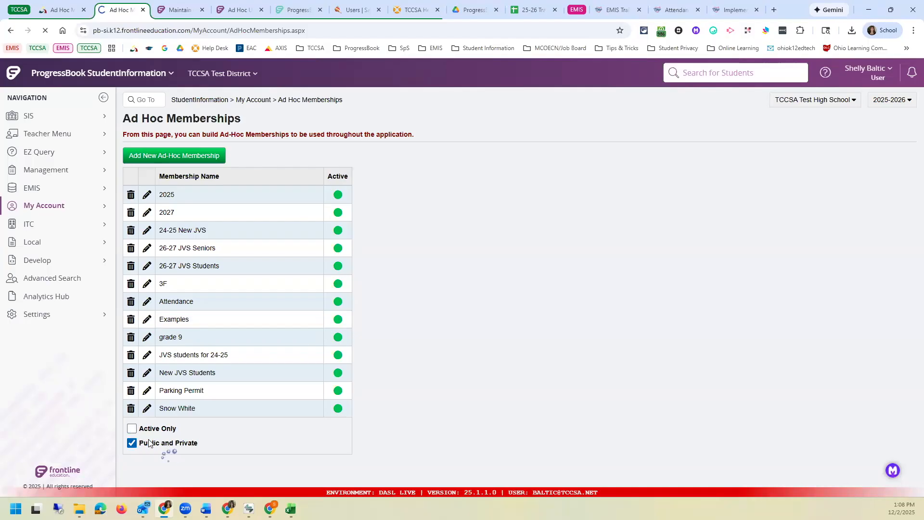
scroll(141, 435, down, 2)
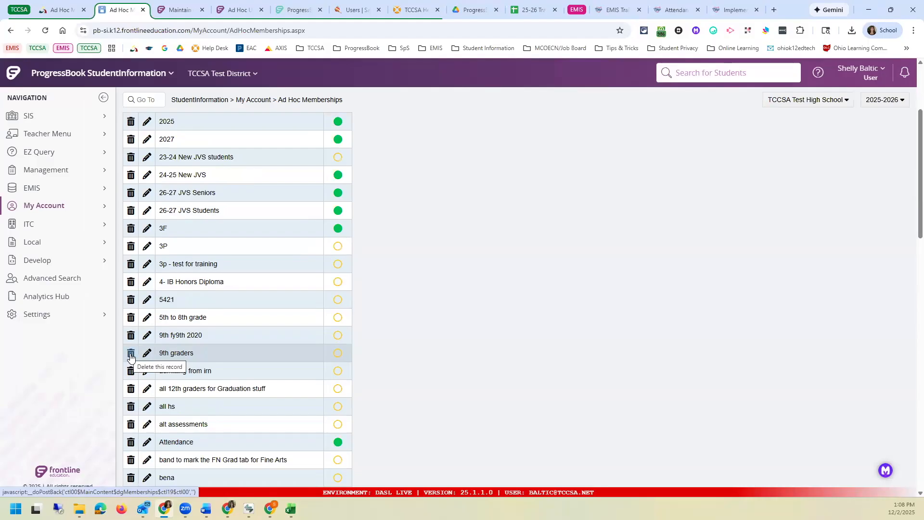
scroll(164, 340, down, 3)
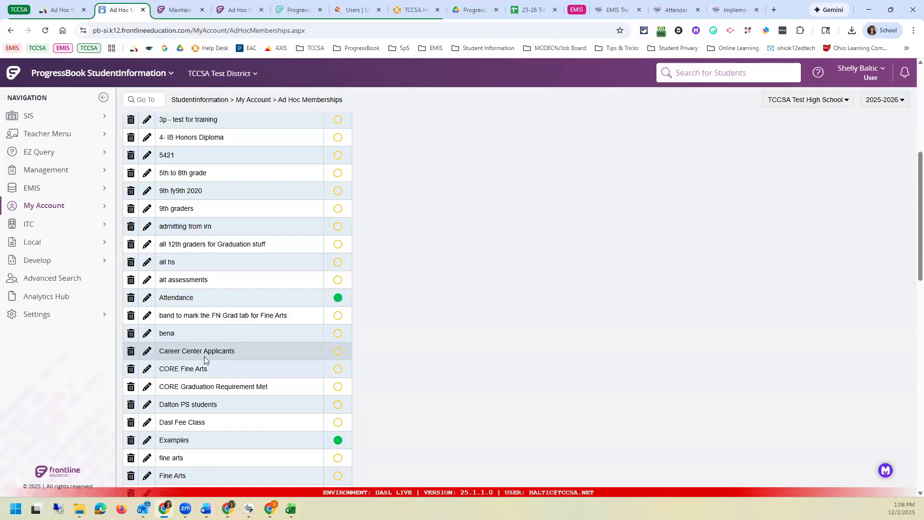
click(147, 356)
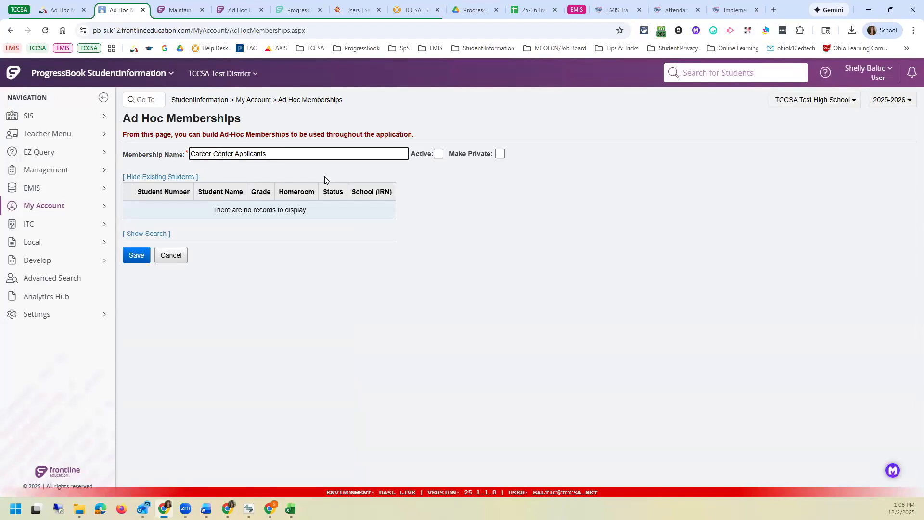
Make the Career Center Applicants membership active, save it, and locate its entry in the membership list.
click(440, 155)
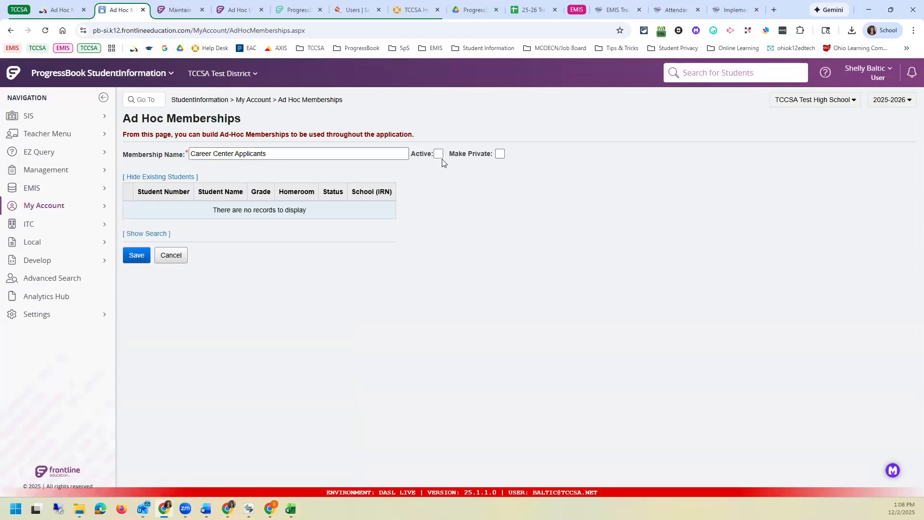
click(141, 259)
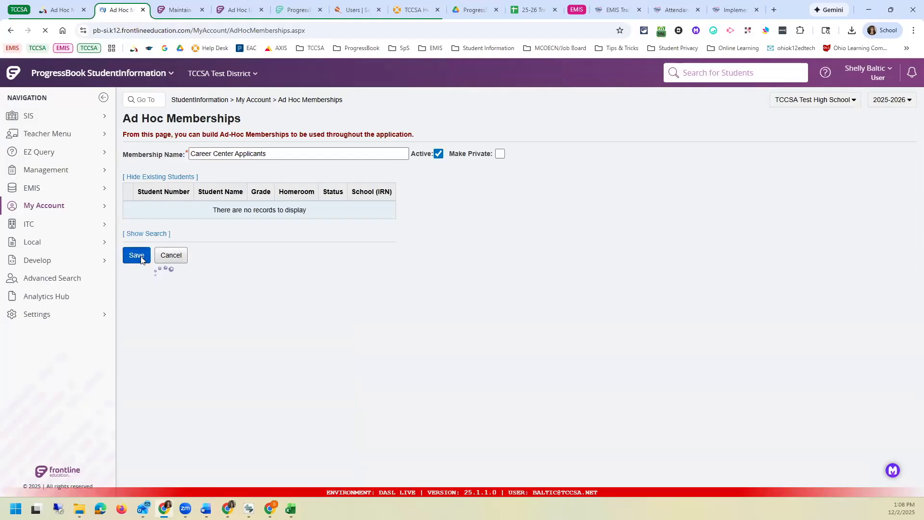
scroll(166, 258, down, 7)
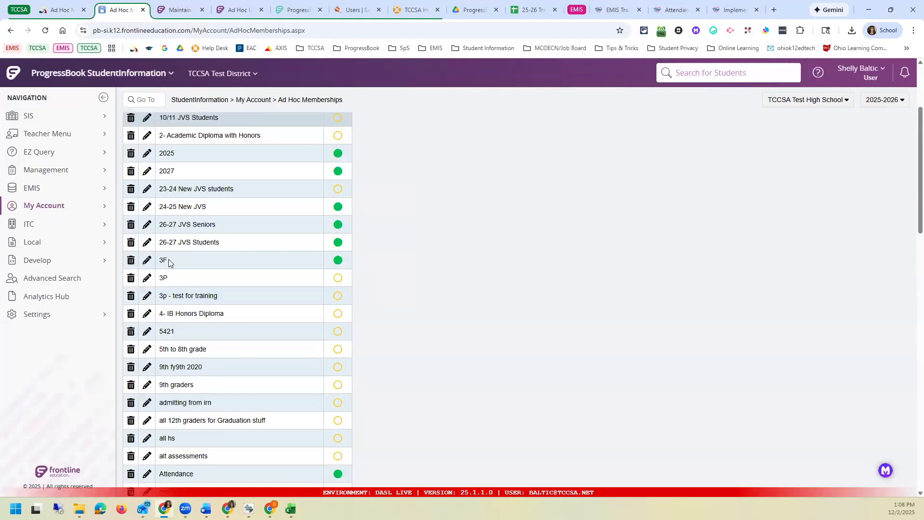
triple_click(247, 324)
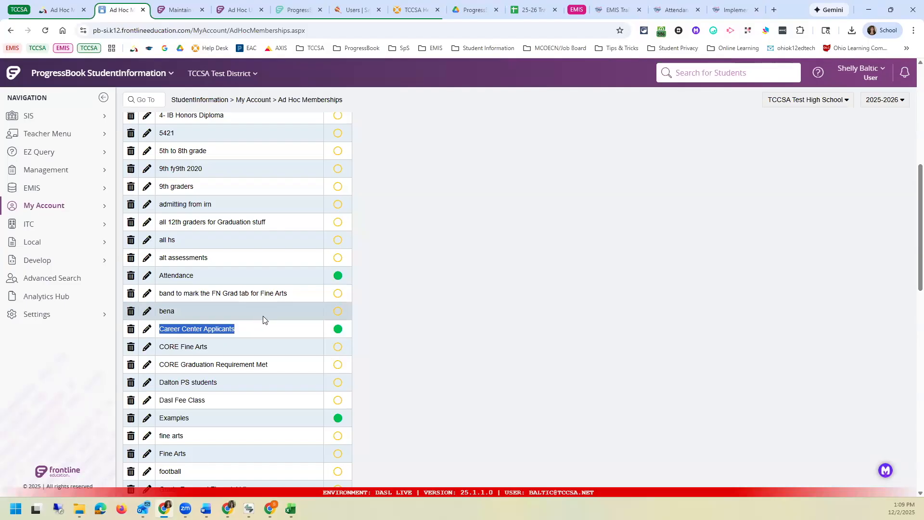
Open the 26-27 JVS Students membership for editing and show its student search section with the general criteria.
scroll(262, 315, up, 4)
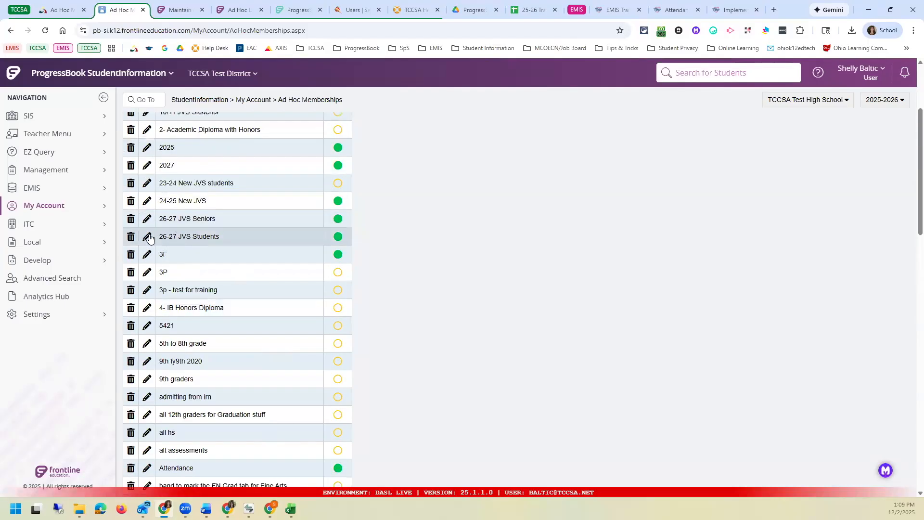
click(147, 237)
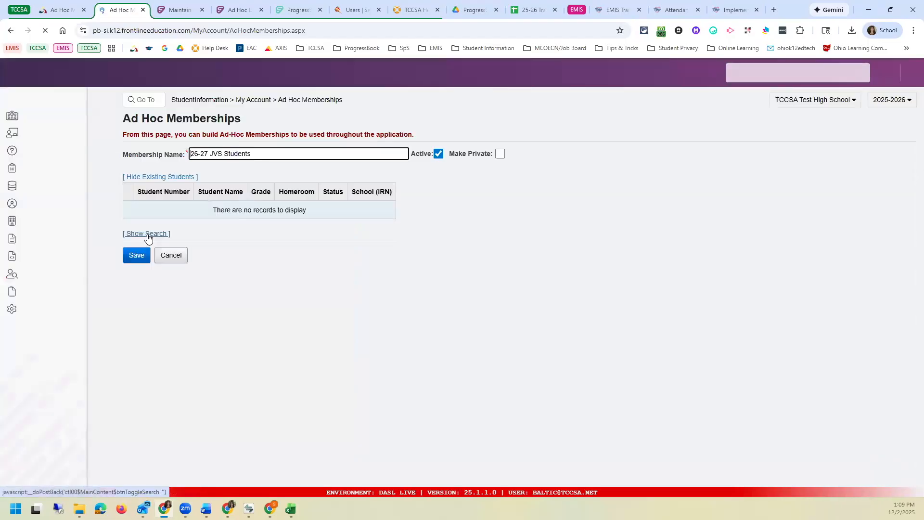
click(157, 236)
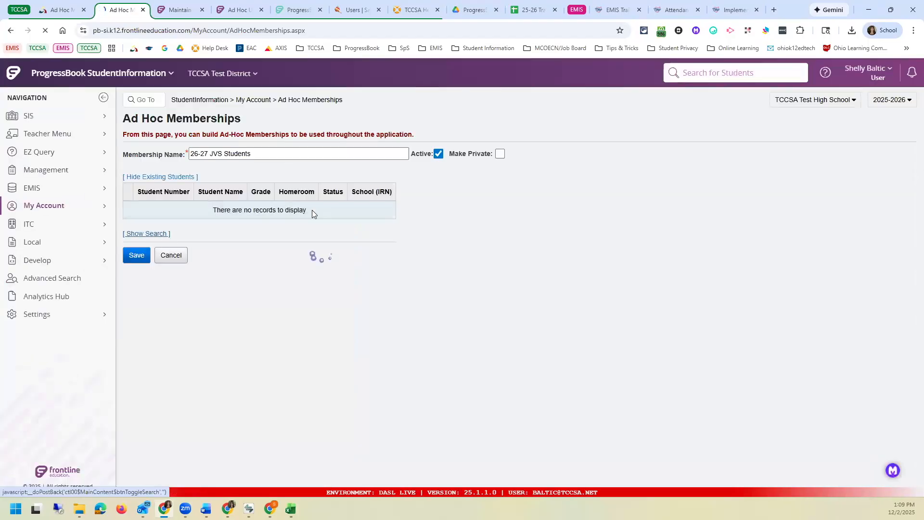
drag(212, 210, 310, 211)
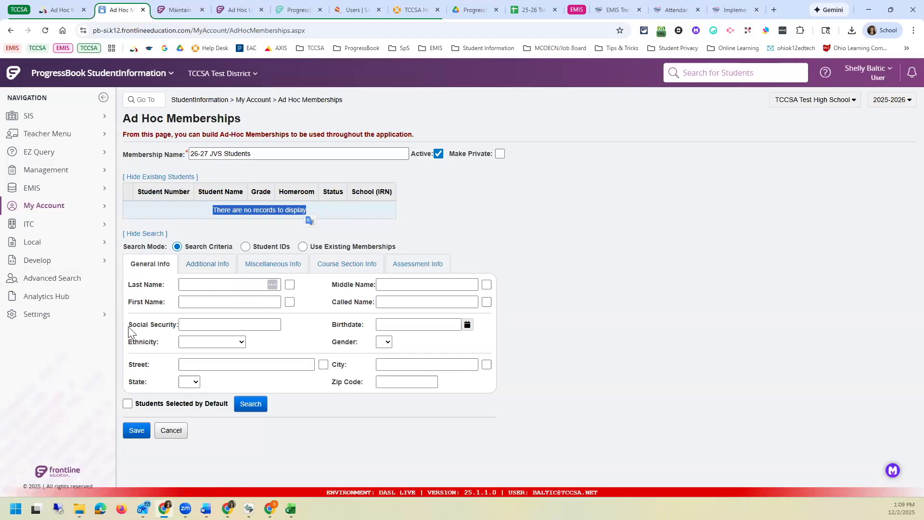
drag(130, 332, 188, 324)
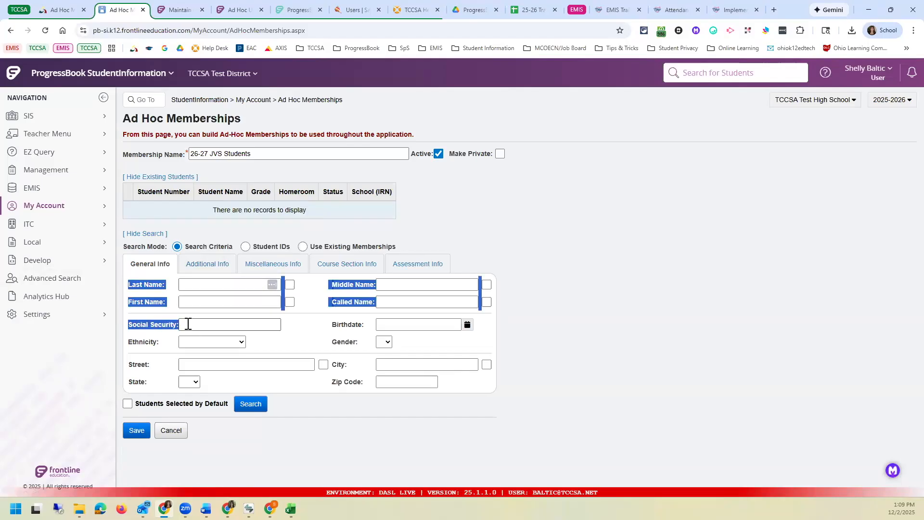
click(153, 338)
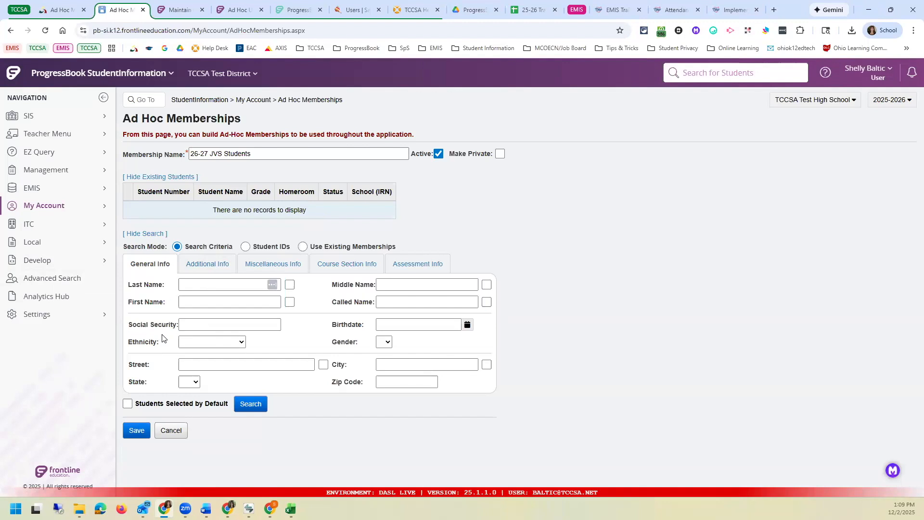
Search for students by street name and review the matching students.
click(192, 364)
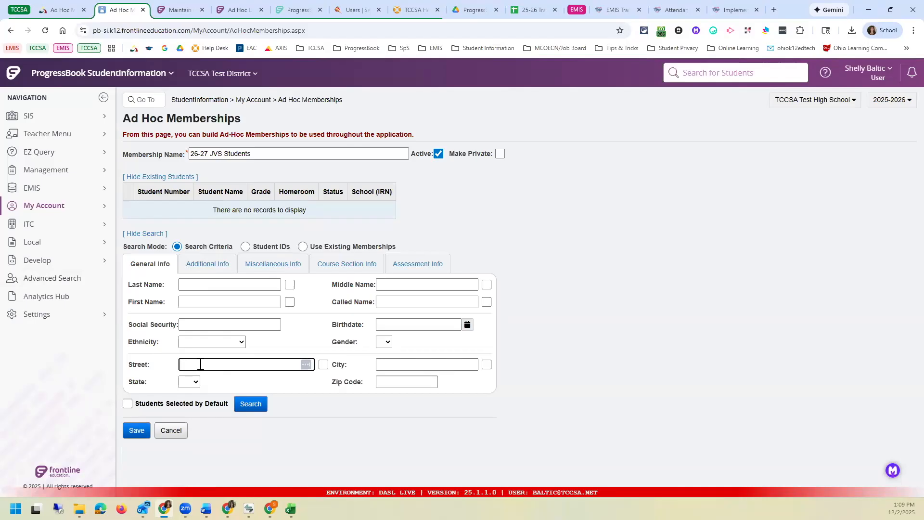
text(Eagle pass)
click(246, 405)
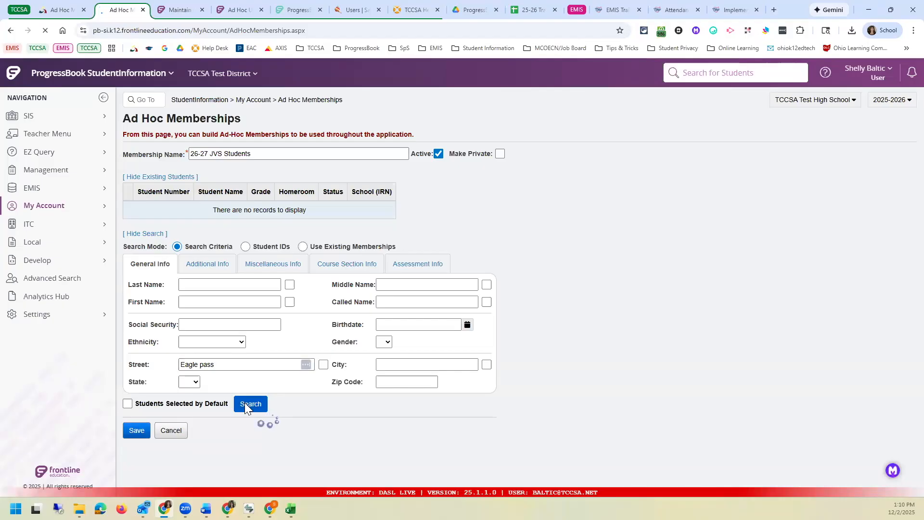
scroll(245, 395, down, 4)
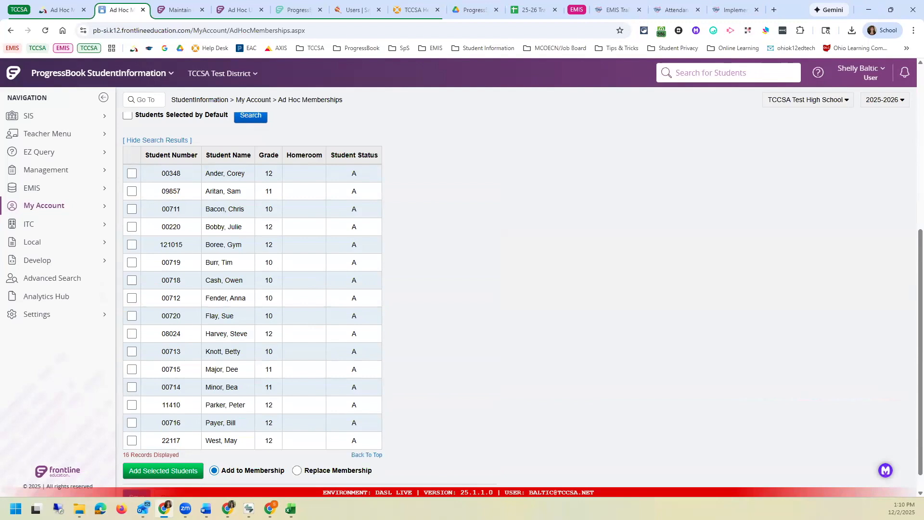
scroll(186, 229, up, 4)
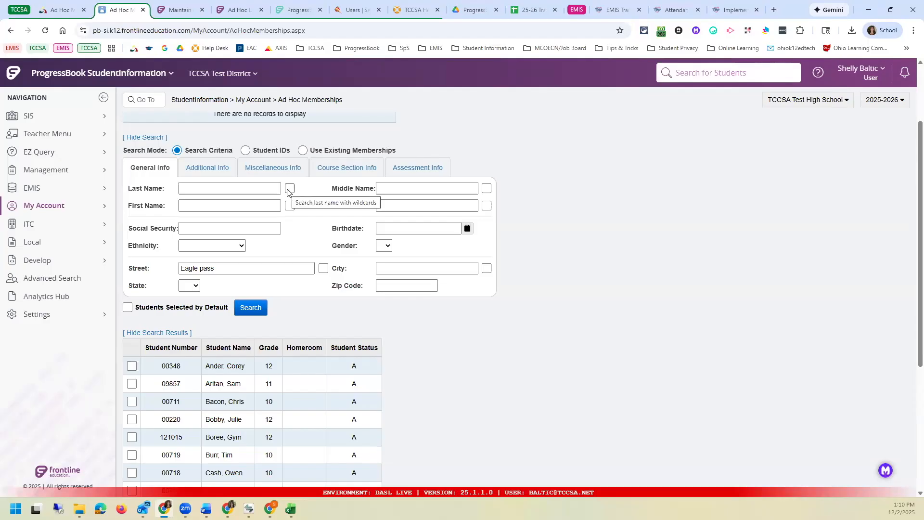
Clear the street criterion and search for students by the last name "An" with wildcards enabled.
click(195, 188)
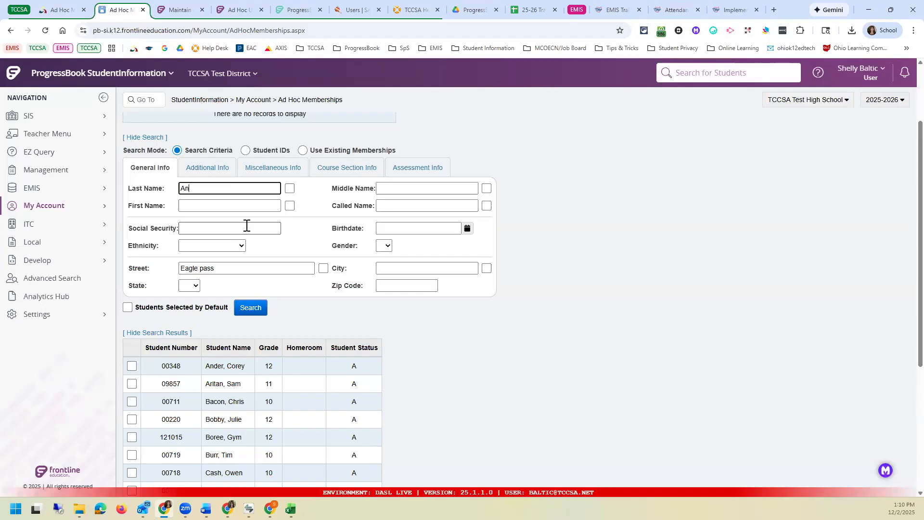
drag(243, 268, 145, 265)
key(BackSpace)
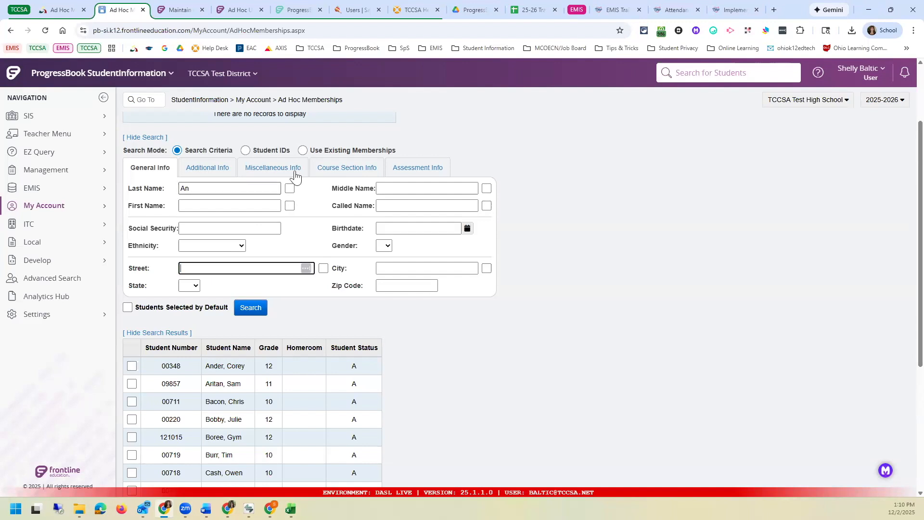
click(290, 188)
click(250, 311)
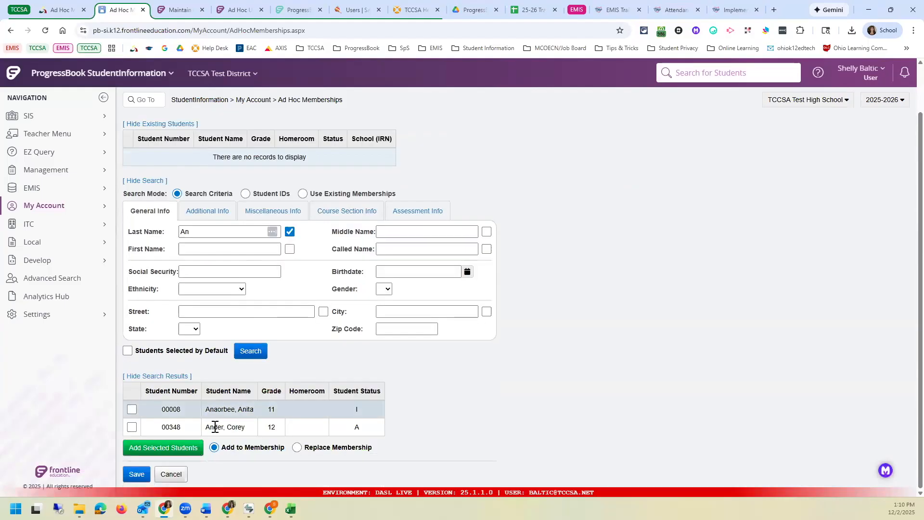
Turn off the last name wildcard and set the Grade criterion in the additional information to 10 - 10.
click(289, 232)
click(208, 213)
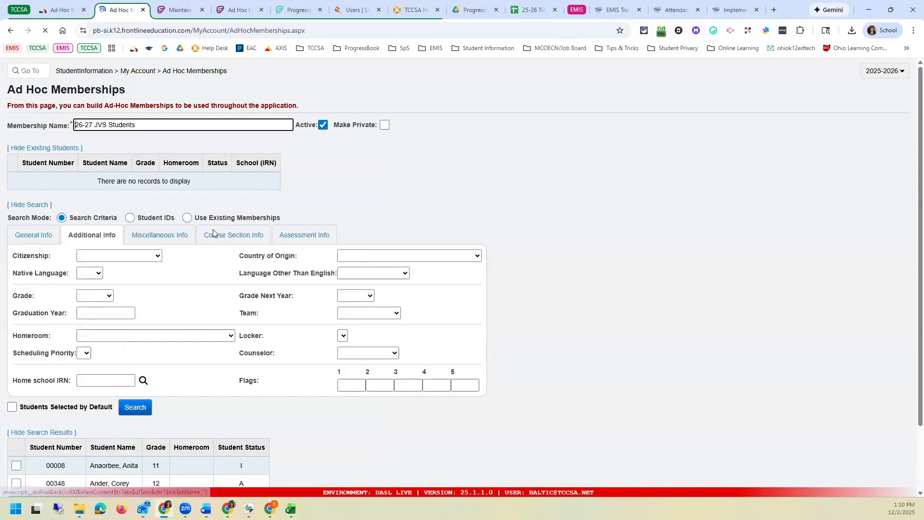
click(206, 325)
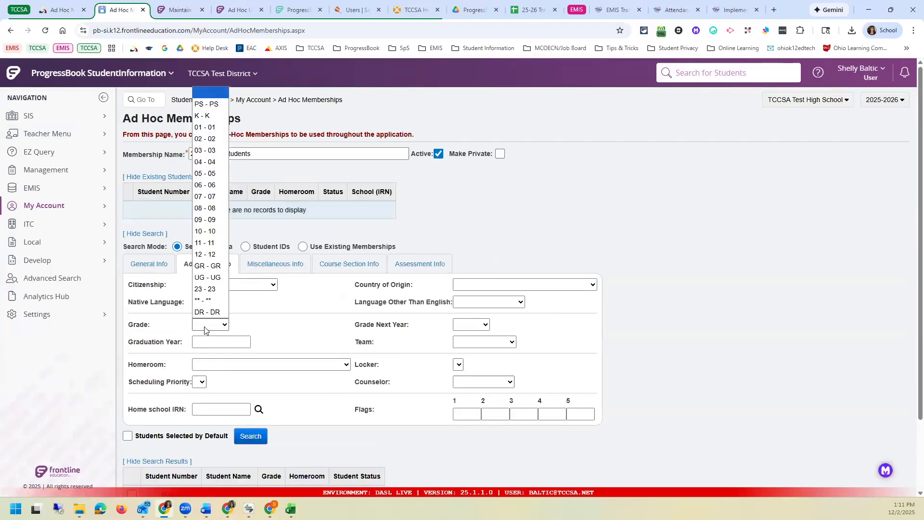
click(205, 231)
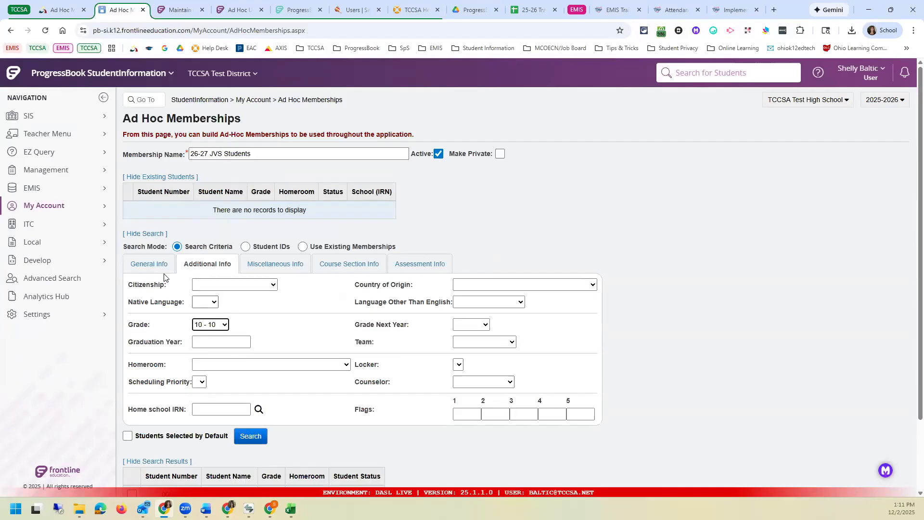
Clear the last name criterion, then search by grade 10 alone and review the listed students.
click(149, 267)
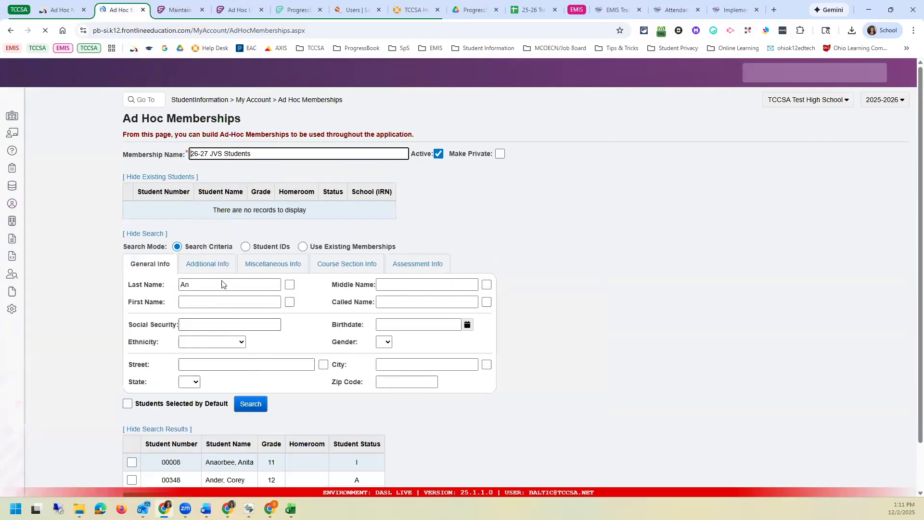
double_click(183, 283)
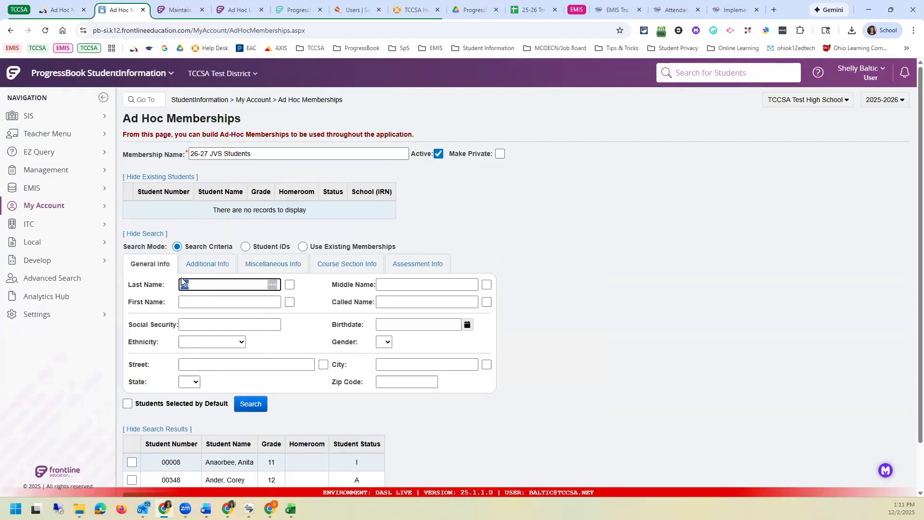
key(BackSpace)
click(202, 268)
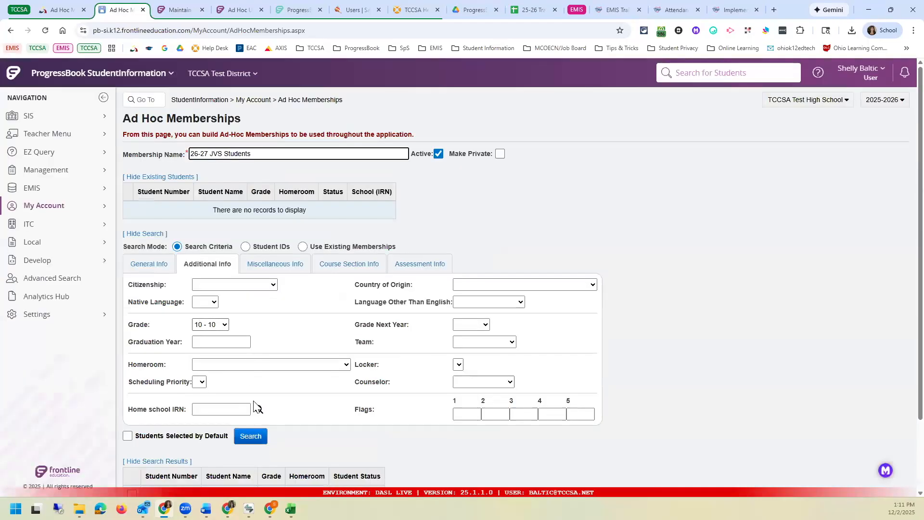
scroll(246, 354, down, 2)
click(246, 354)
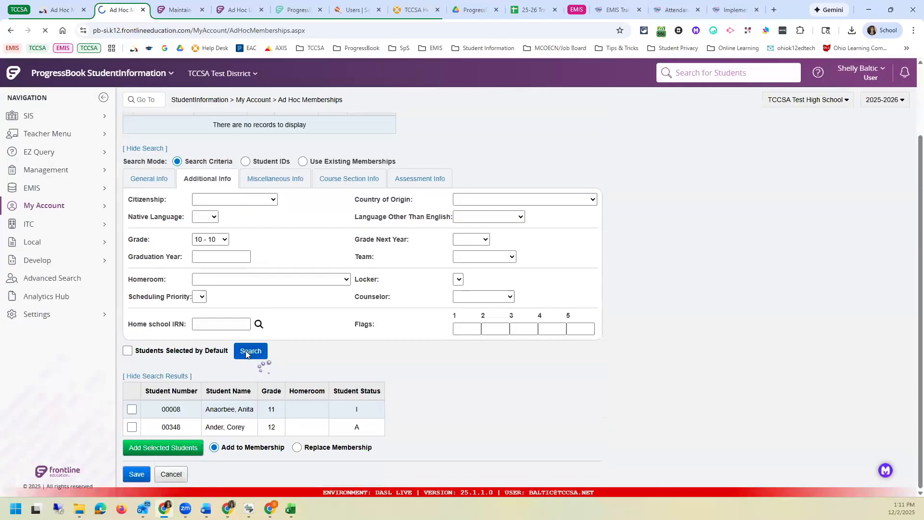
scroll(295, 450, down, 3)
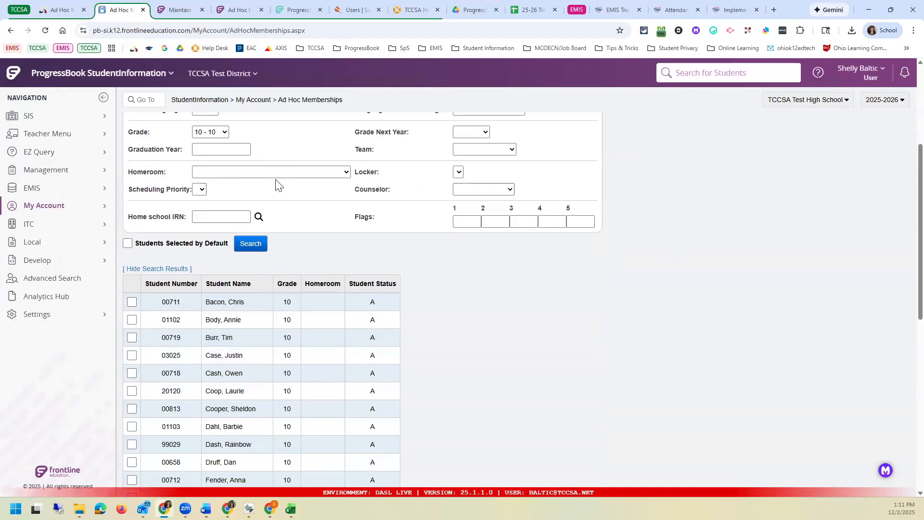
scroll(278, 185, up, 1)
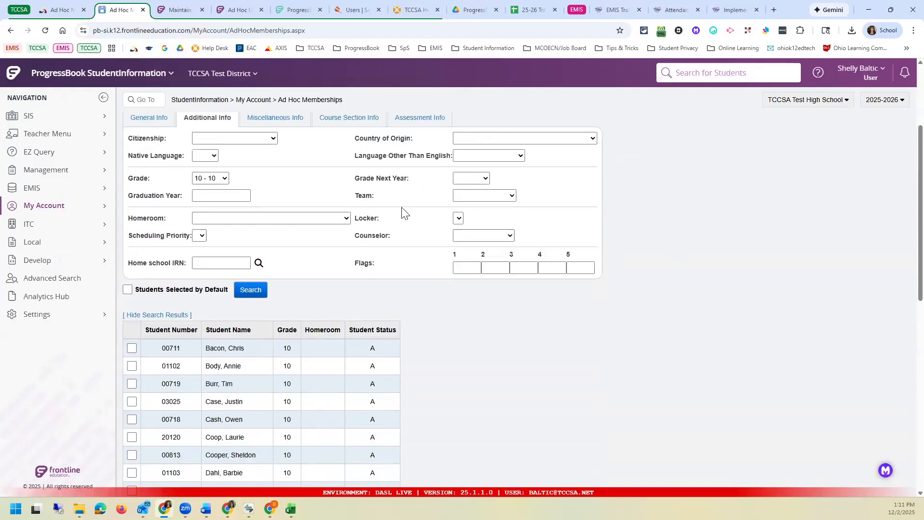
Review the available Homeroom and Counselor search options without choosing any.
click(230, 222)
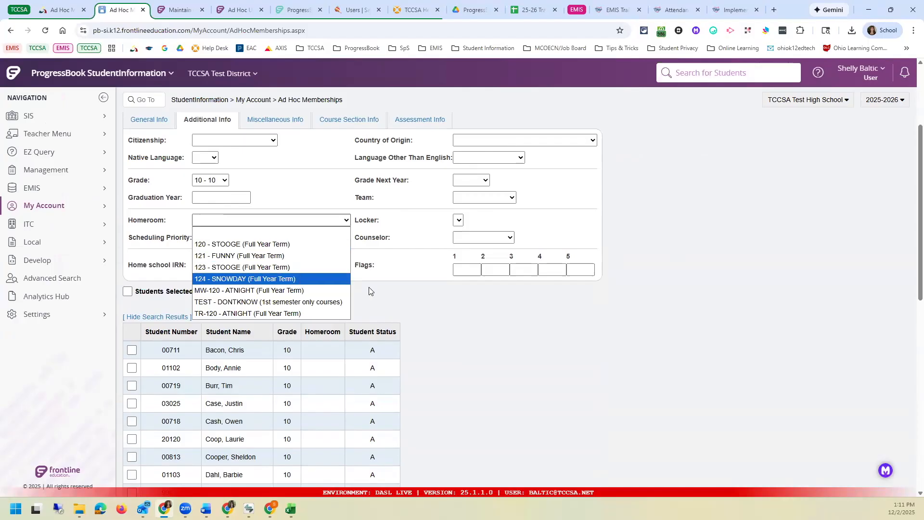
click(382, 286)
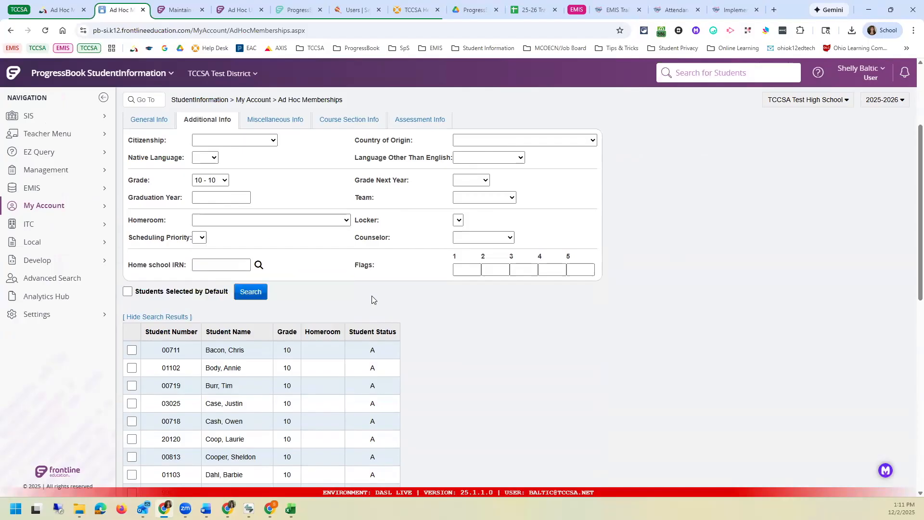
click(463, 240)
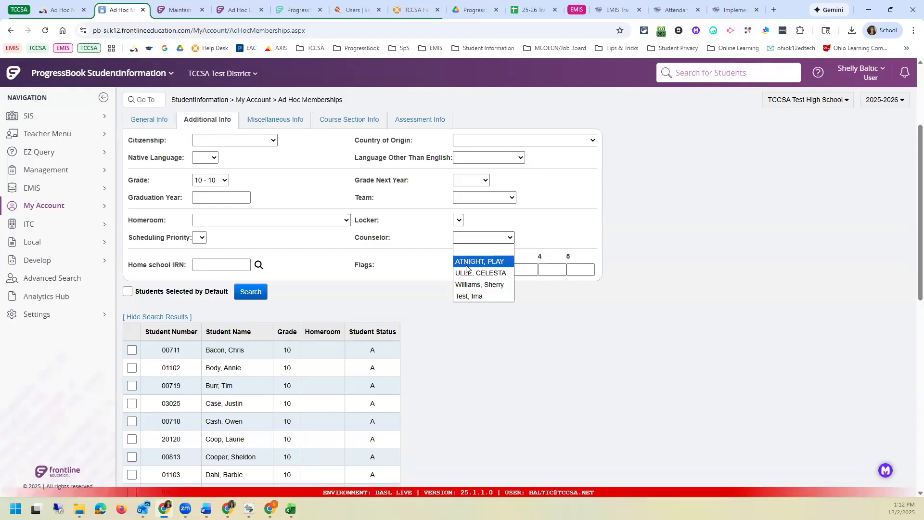
click(396, 221)
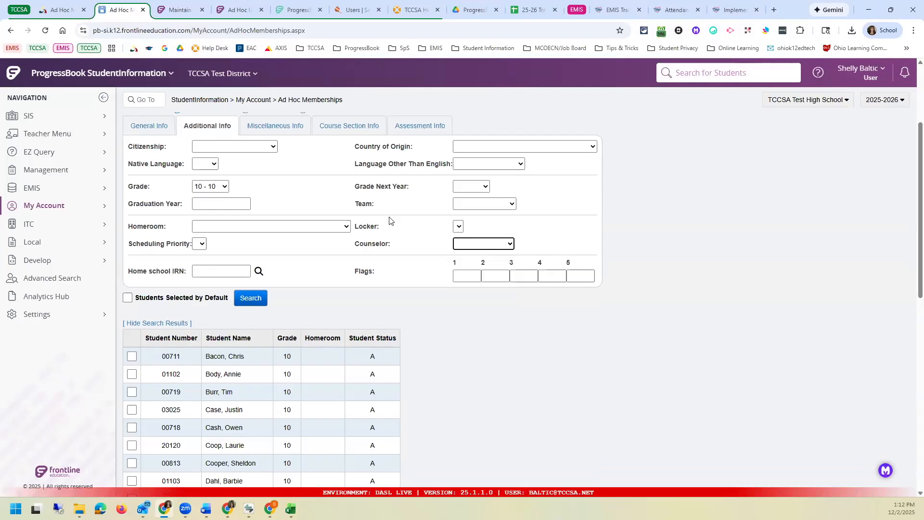
Examine the miscellaneous search criteria, including the EMIS Situation, Disability and Program options.
scroll(361, 183, up, 1)
click(265, 169)
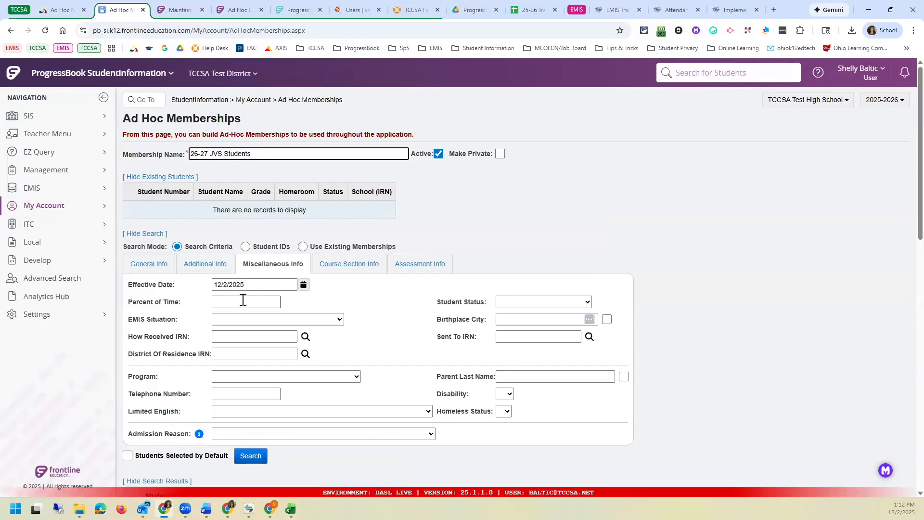
click(251, 322)
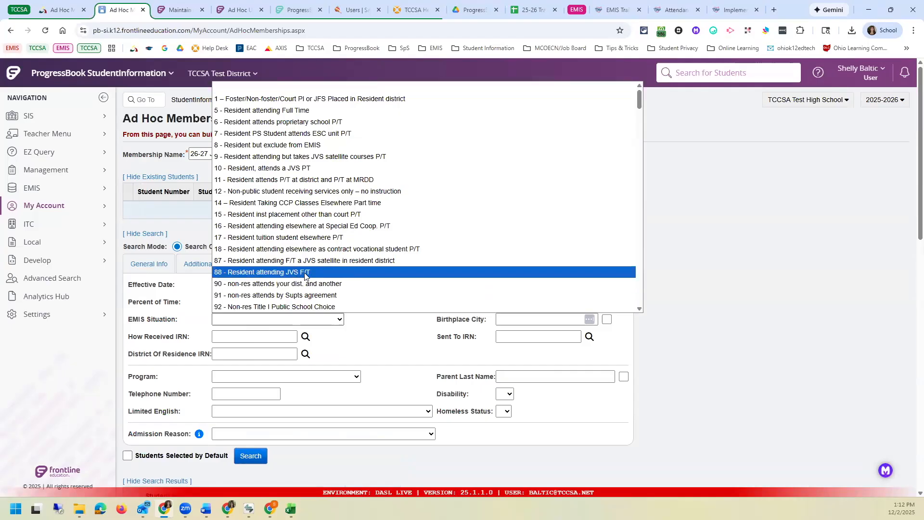
click(414, 374)
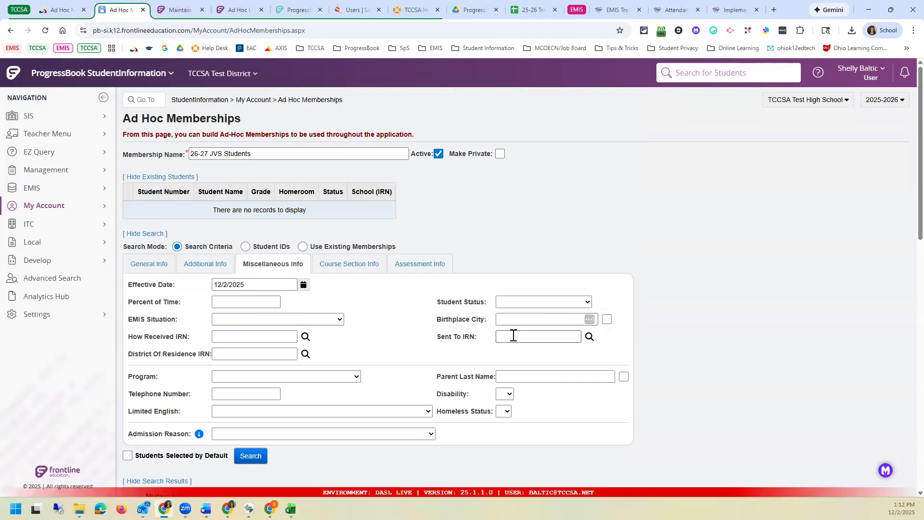
click(506, 396)
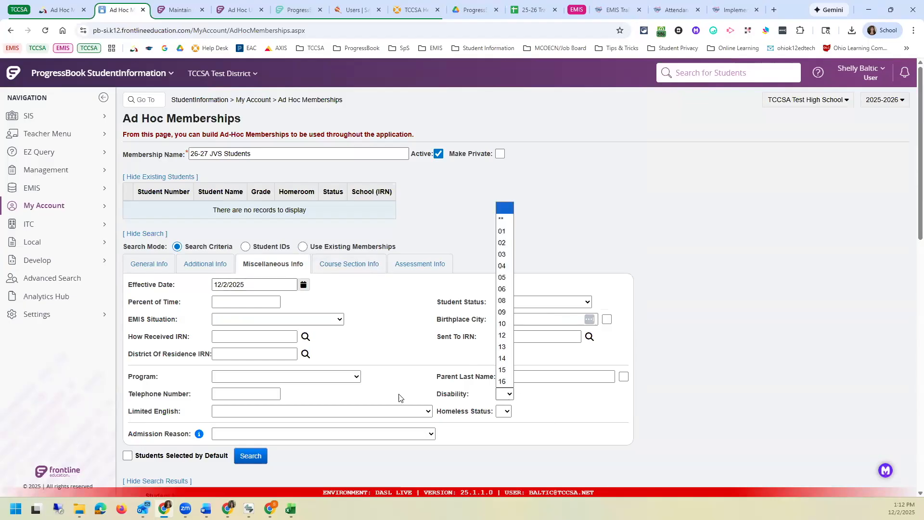
click(218, 379)
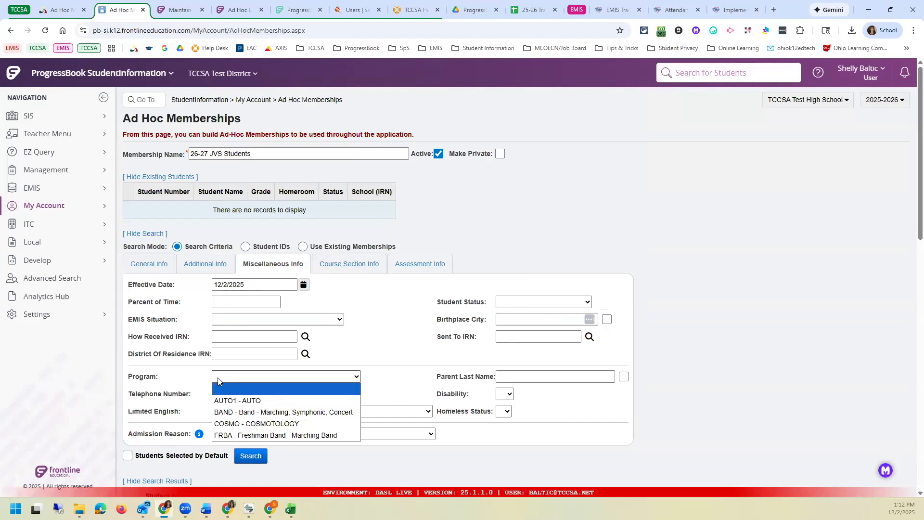
Leave the miscellaneous criteria unset and clear the Grade criterion in the additional information.
click(153, 377)
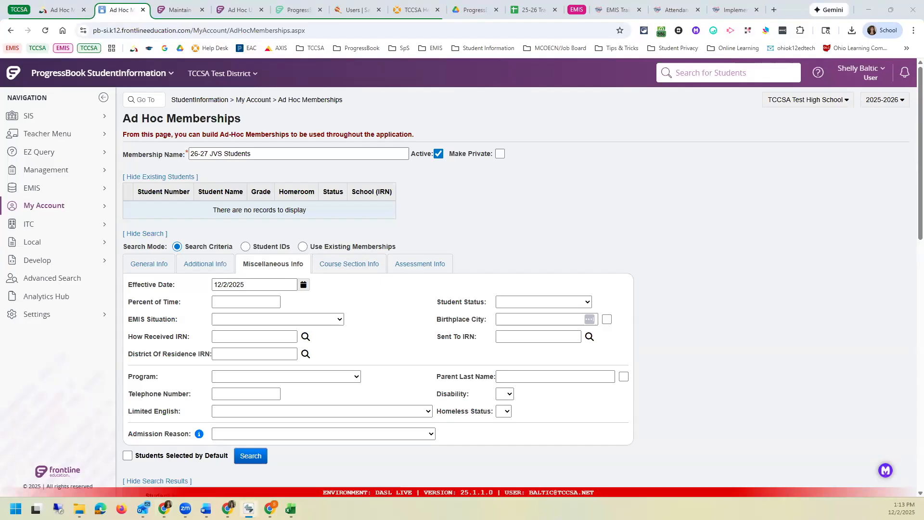
click(350, 266)
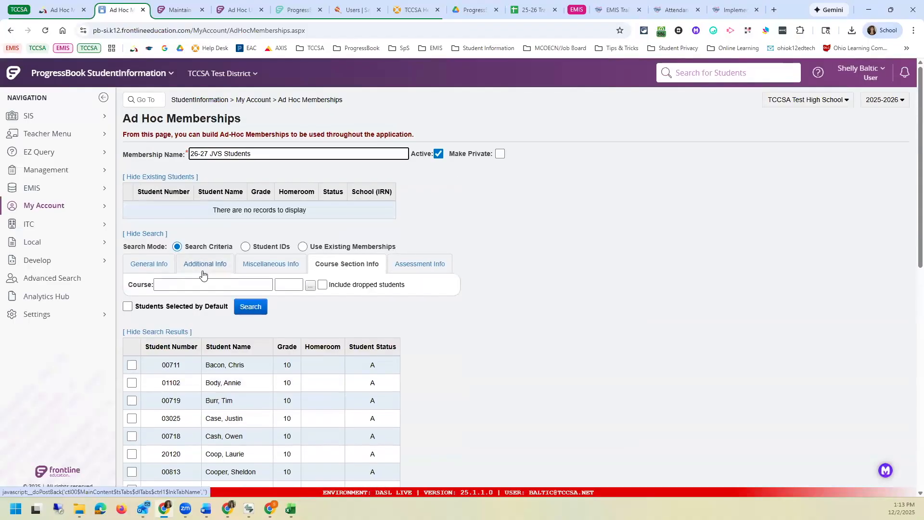
click(203, 267)
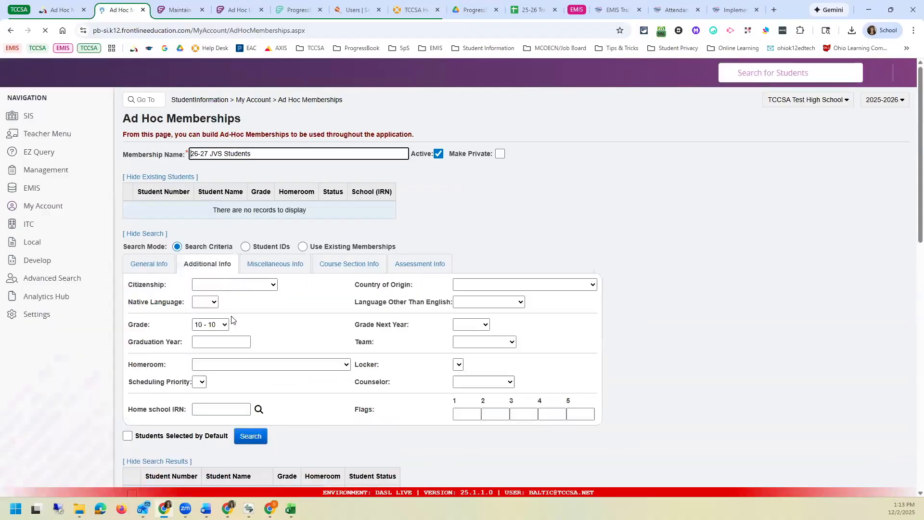
click(225, 326)
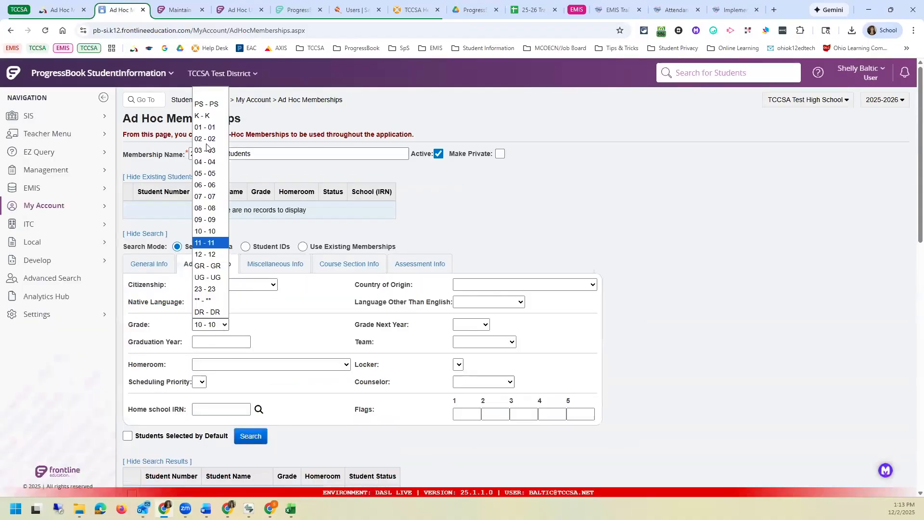
click(211, 96)
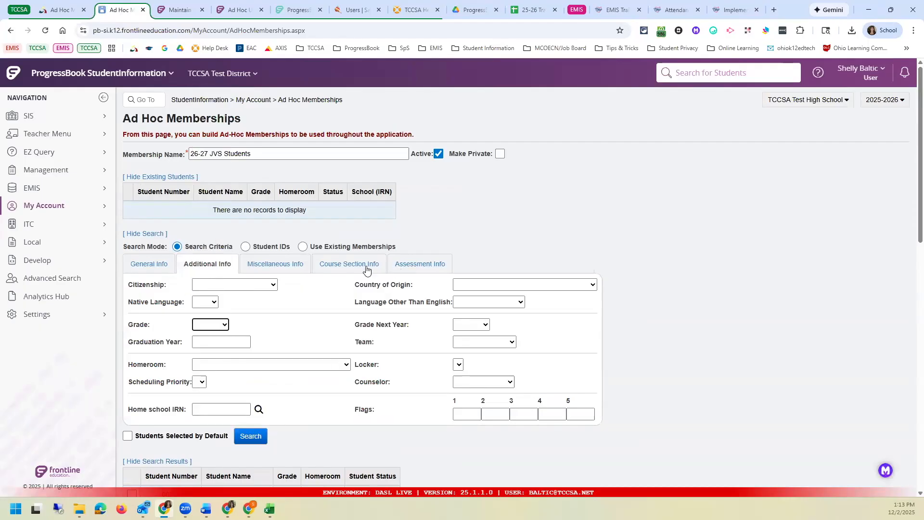
Search for students enrolled in section 1 of the Physics - CCP course, PS515.
click(349, 270)
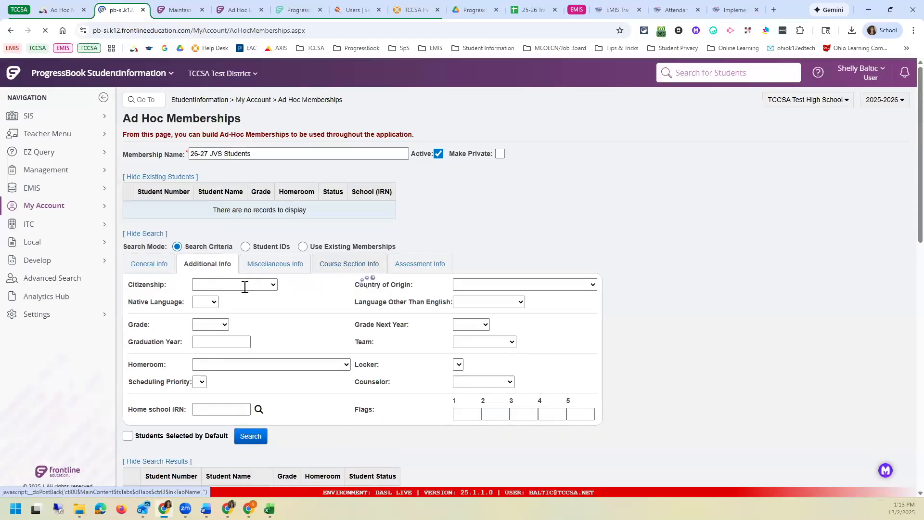
text(ccp)
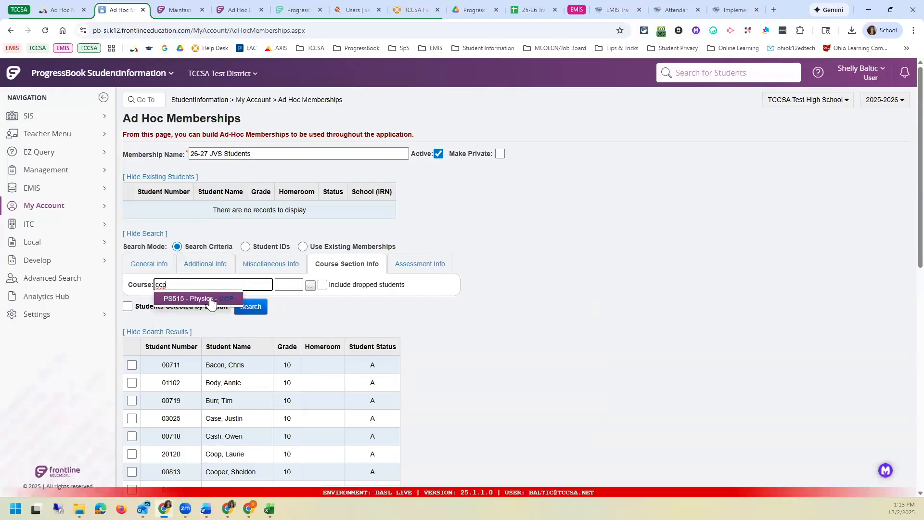
click(211, 298)
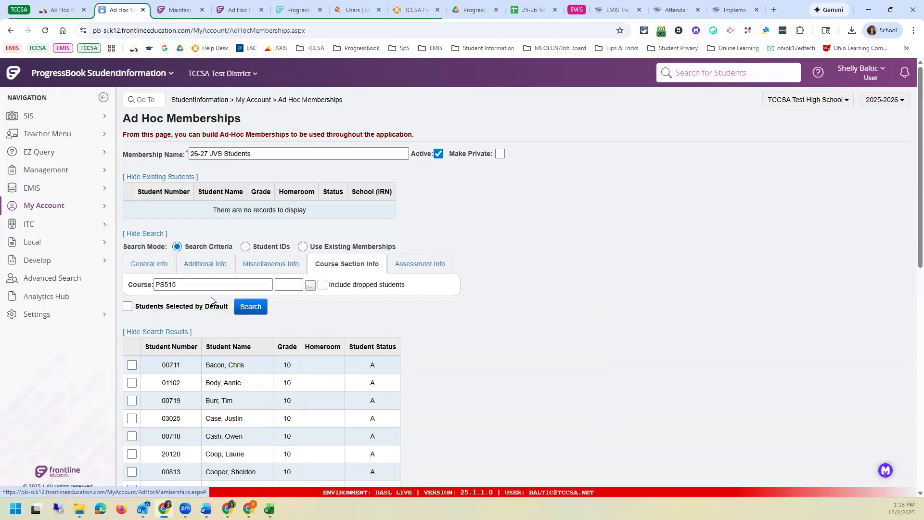
click(310, 287)
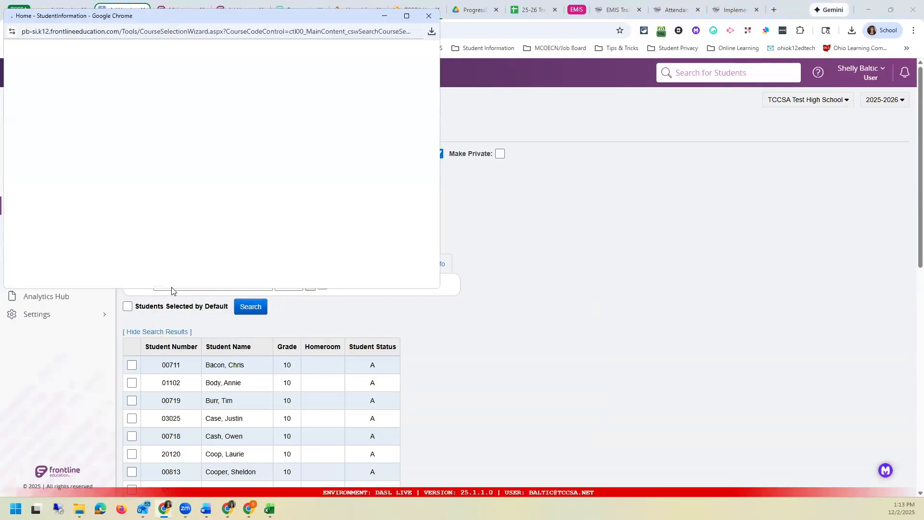
click(169, 246)
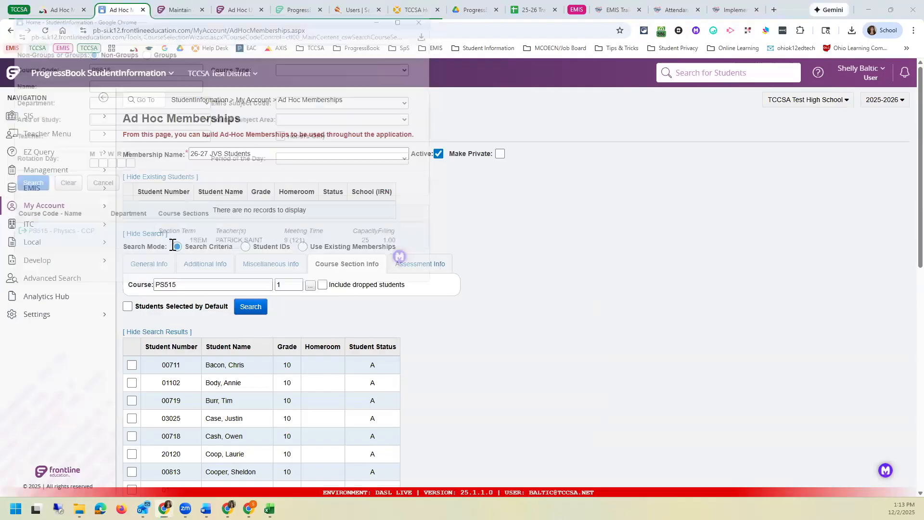
click(257, 310)
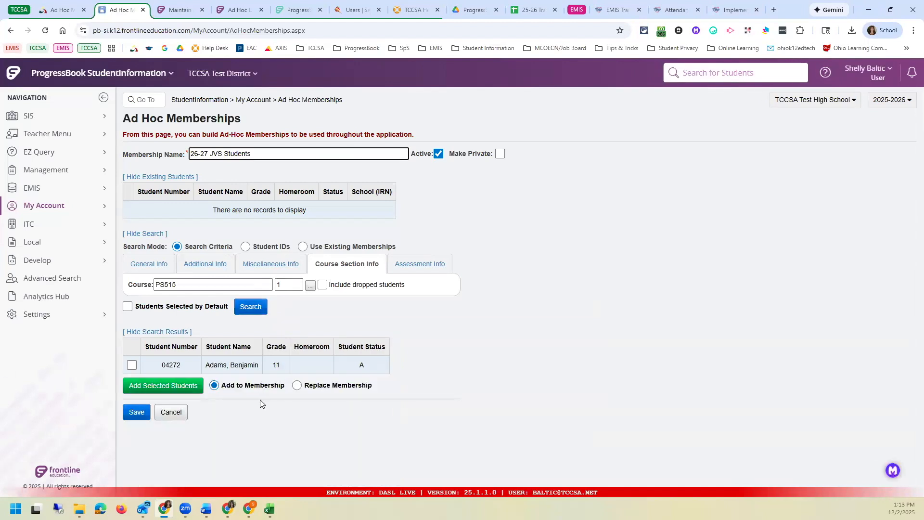
Set the assessment area criterion to End of Course - ALG1 - Algebra 1 and view the available performance levels.
click(417, 268)
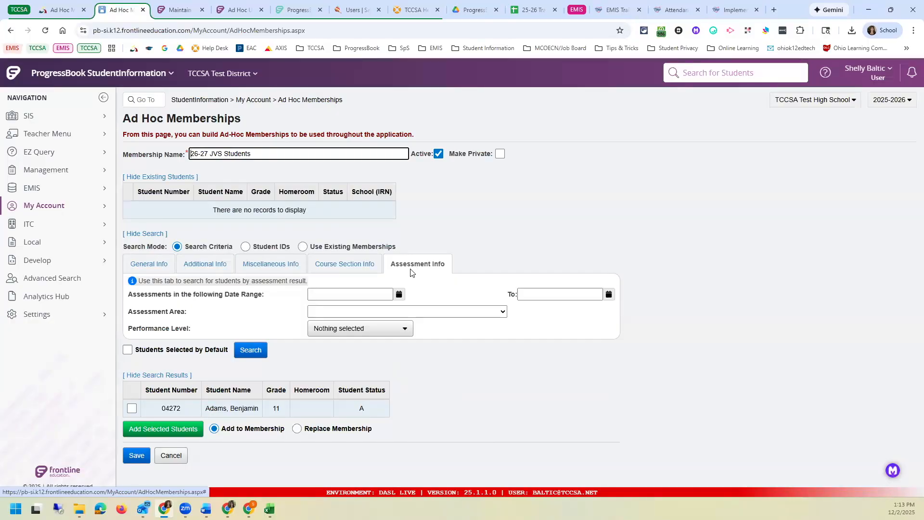
click(348, 314)
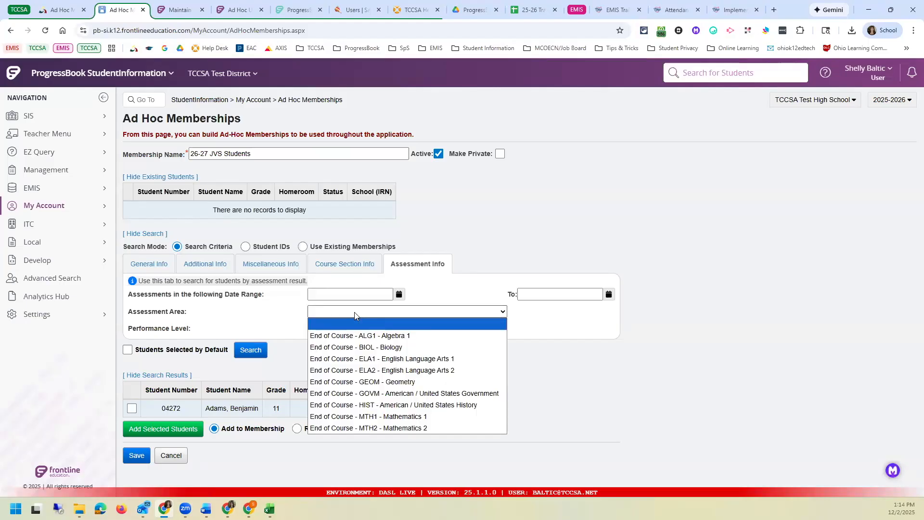
click(373, 335)
click(374, 330)
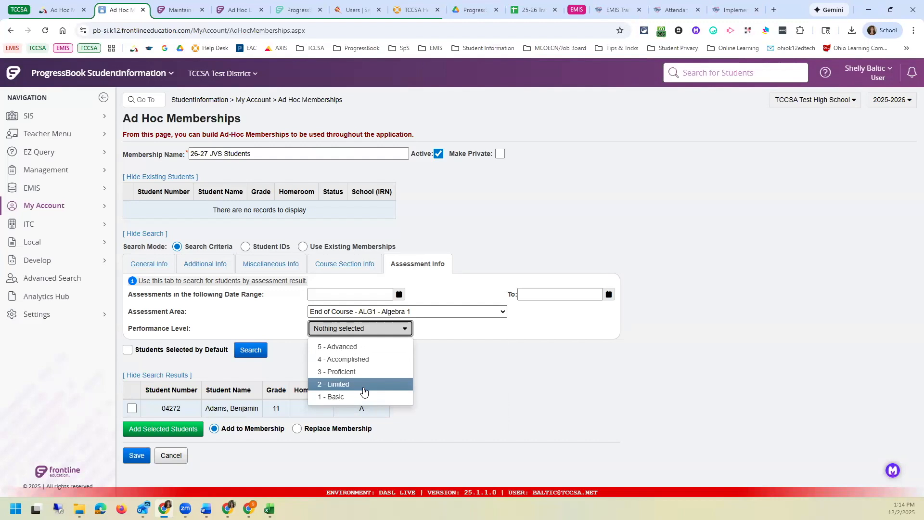
Leave the membership's search criteria without saving and return to the list of ad hoc memberships.
click(226, 269)
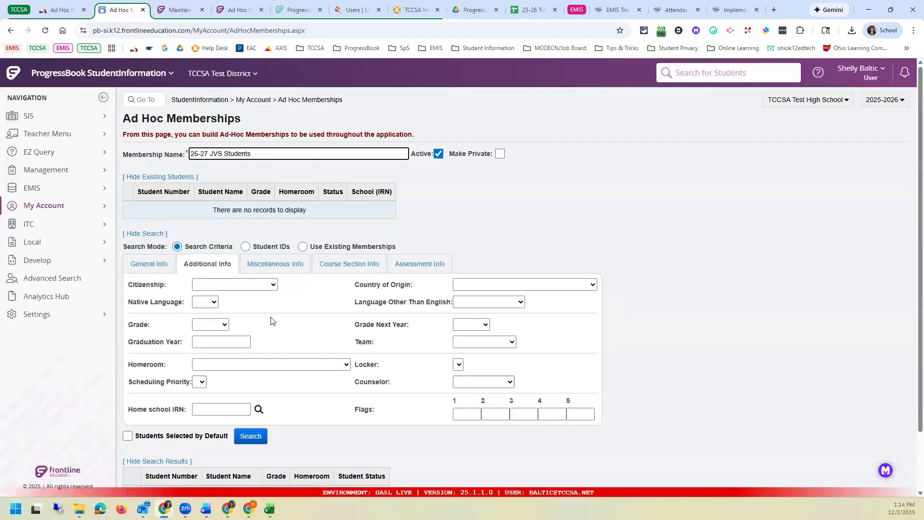
scroll(270, 318, down, 2)
scroll(204, 271, up, 2)
click(150, 267)
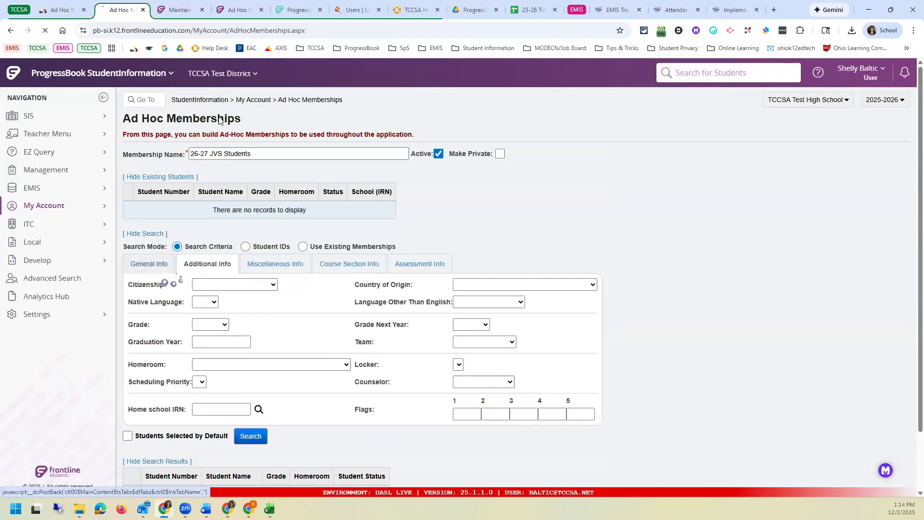
click(312, 101)
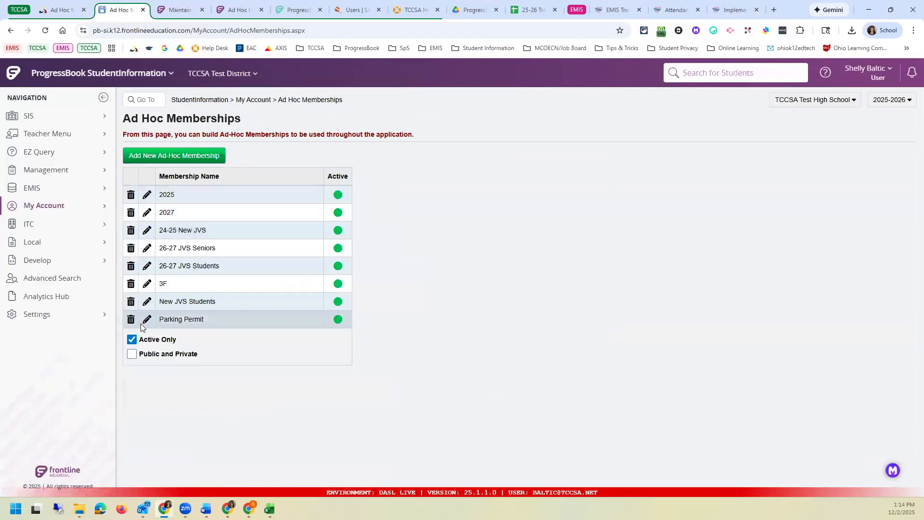
Reopen the 26-27 JVS Students membership for editing and search for students with Grade 10 - 10.
click(147, 266)
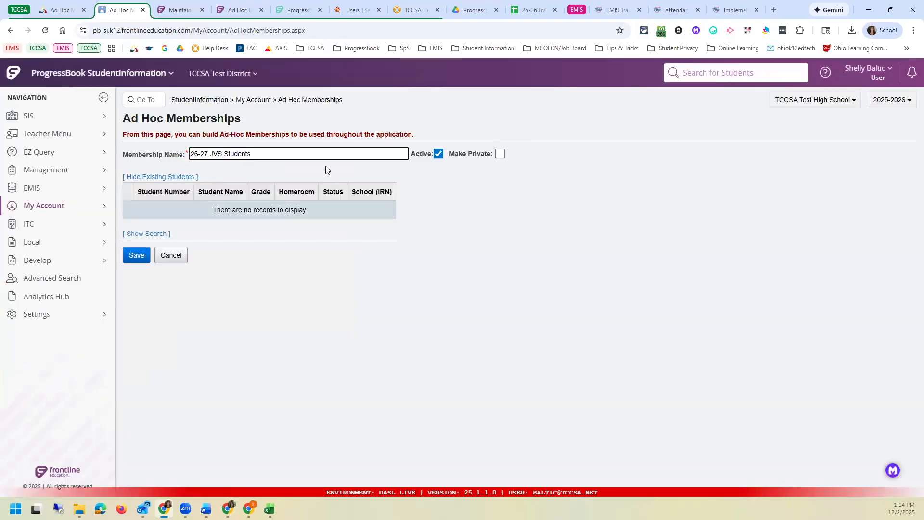
click(142, 235)
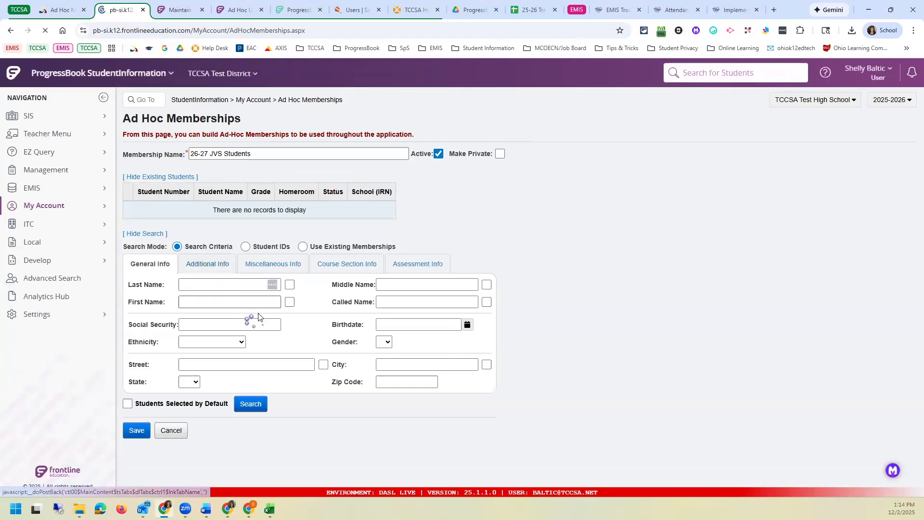
click(211, 324)
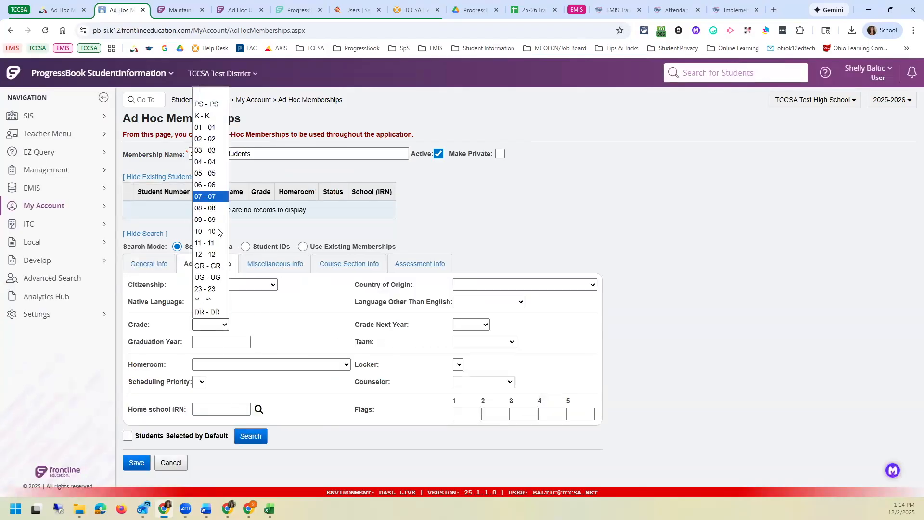
click(212, 231)
click(239, 438)
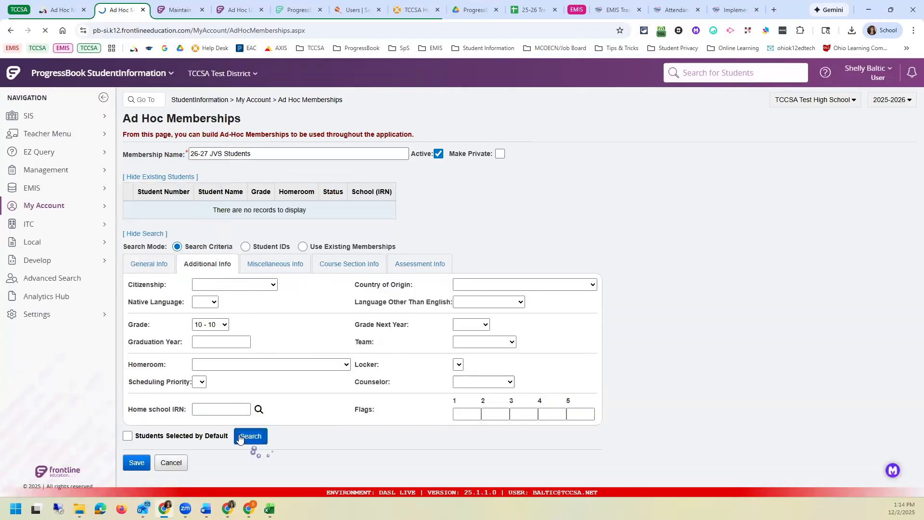
Select the second, fourth, fifth and eighth students in the grade 10 search results.
scroll(285, 412, down, 3)
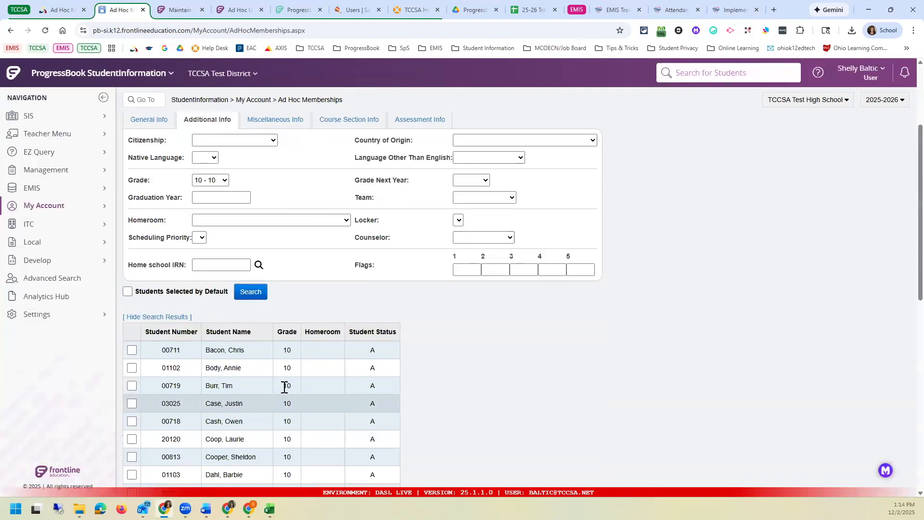
scroll(285, 387, down, 1)
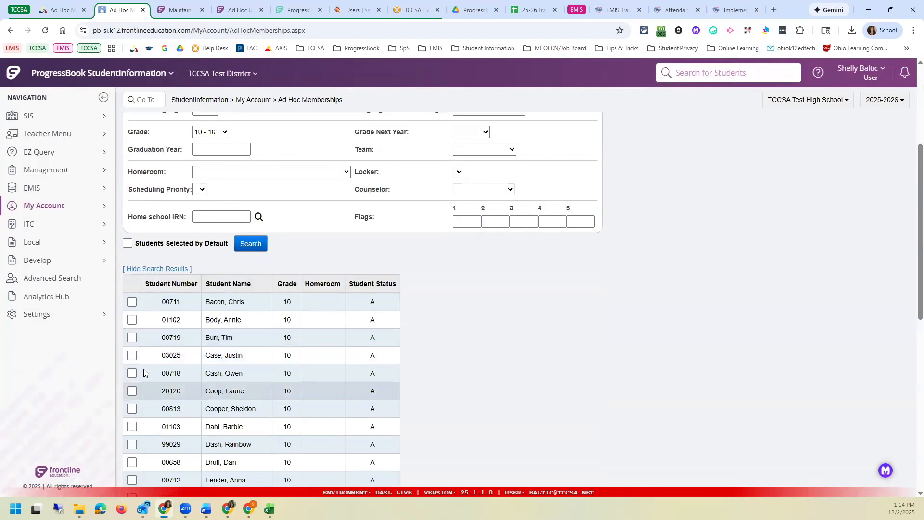
click(132, 320)
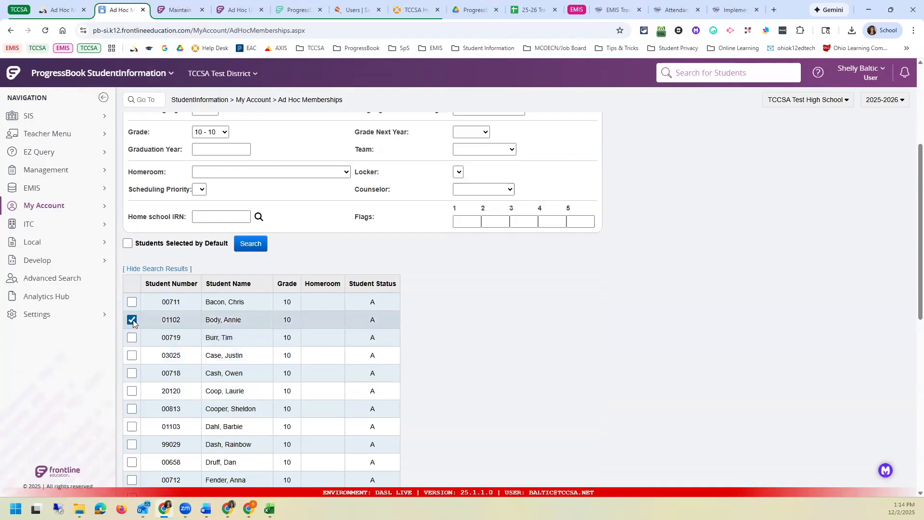
click(132, 373)
scroll(129, 372, down, 1)
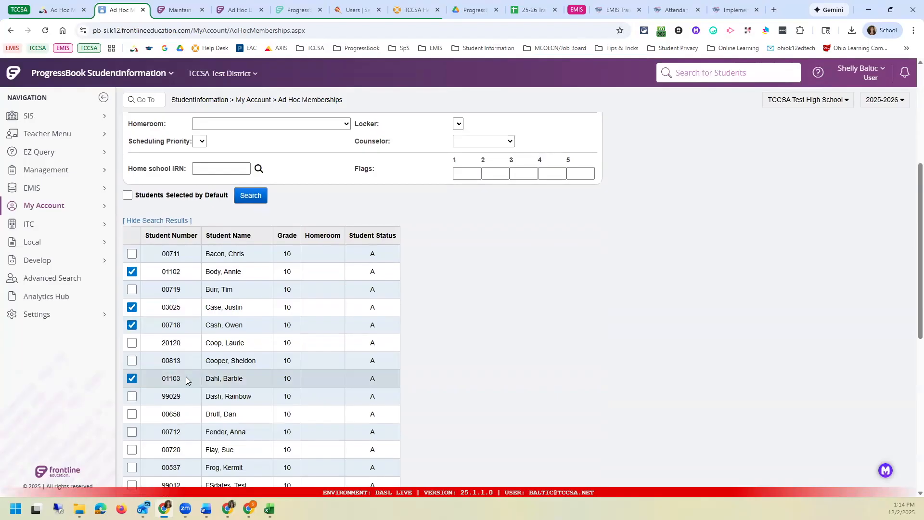
Review the rest of the results and add the selected students to the membership, keeping the Add to Membership option.
scroll(186, 376, down, 2)
scroll(188, 380, down, 6)
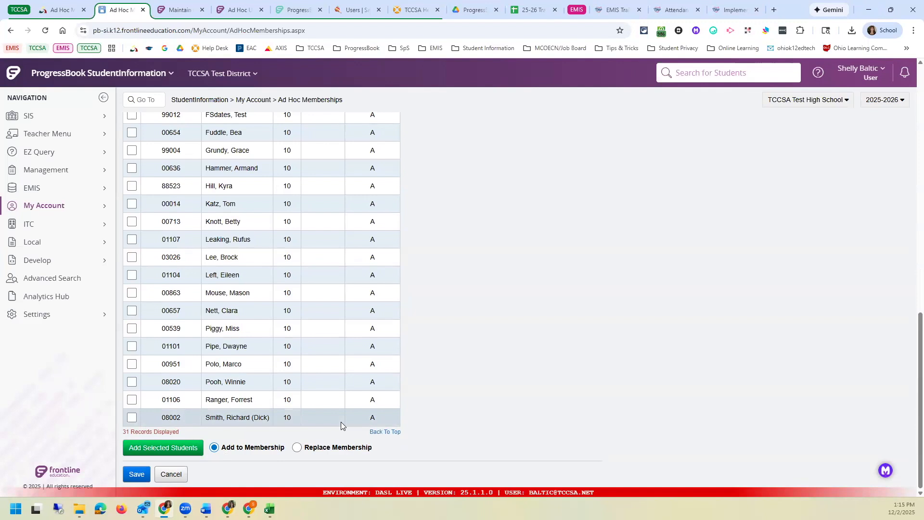
scroll(312, 221, up, 15)
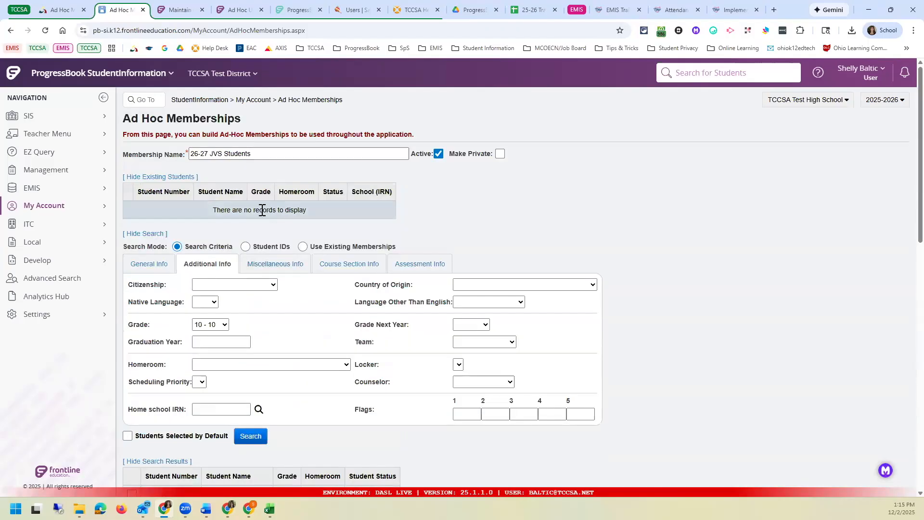
scroll(265, 218, down, 8)
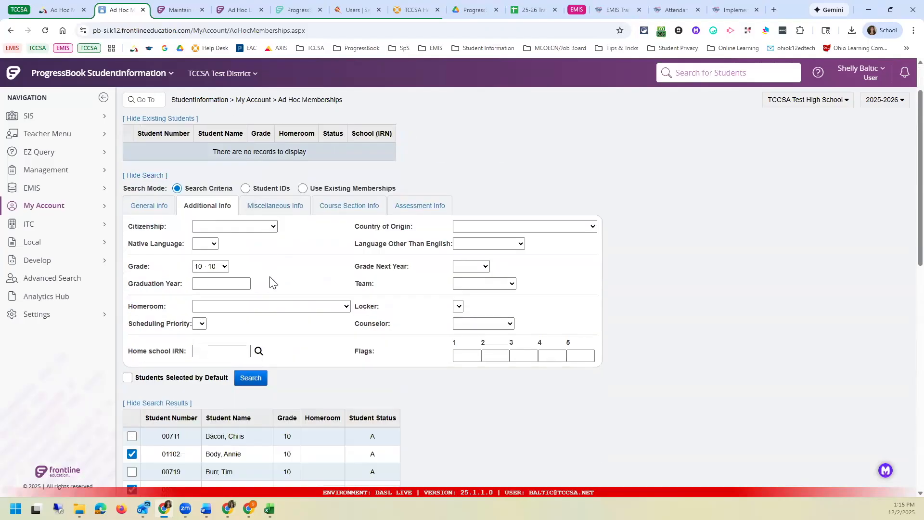
scroll(266, 284, down, 5)
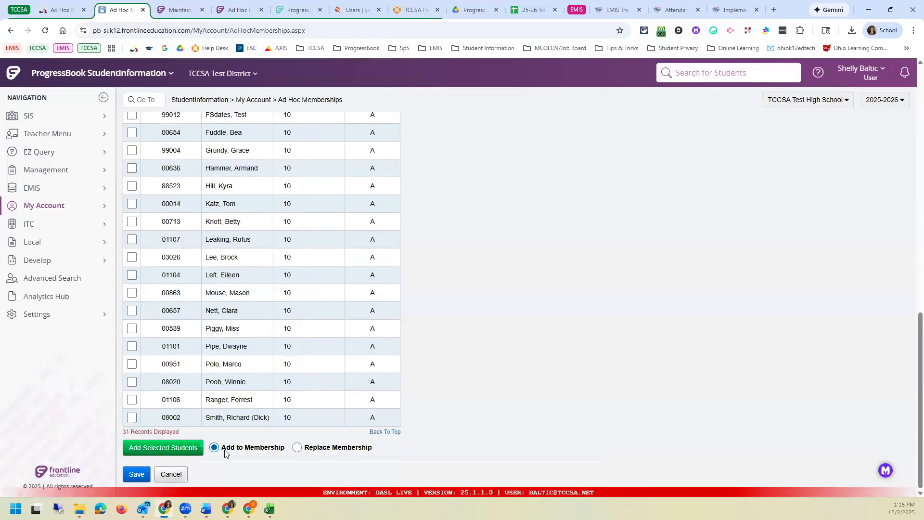
click(169, 454)
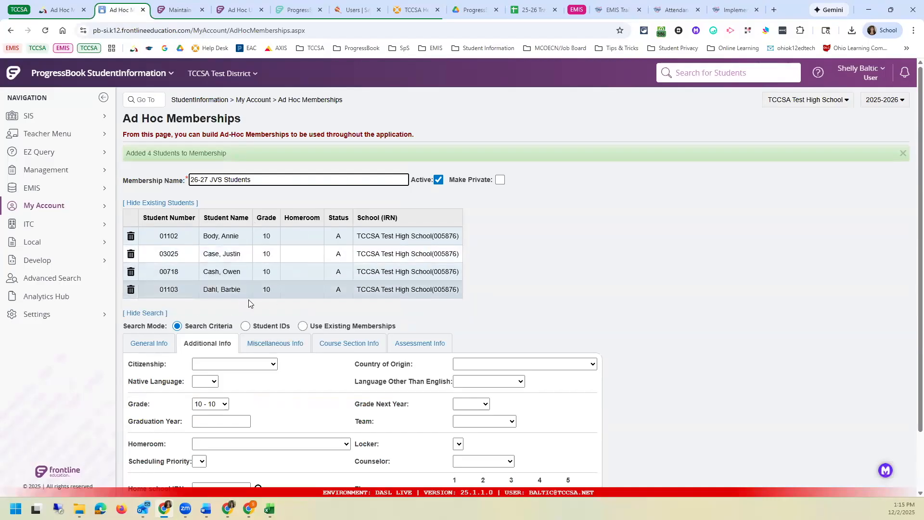
Turn Students Selected by Default on and back off, and search again for grade 10 students.
scroll(249, 303, down, 2)
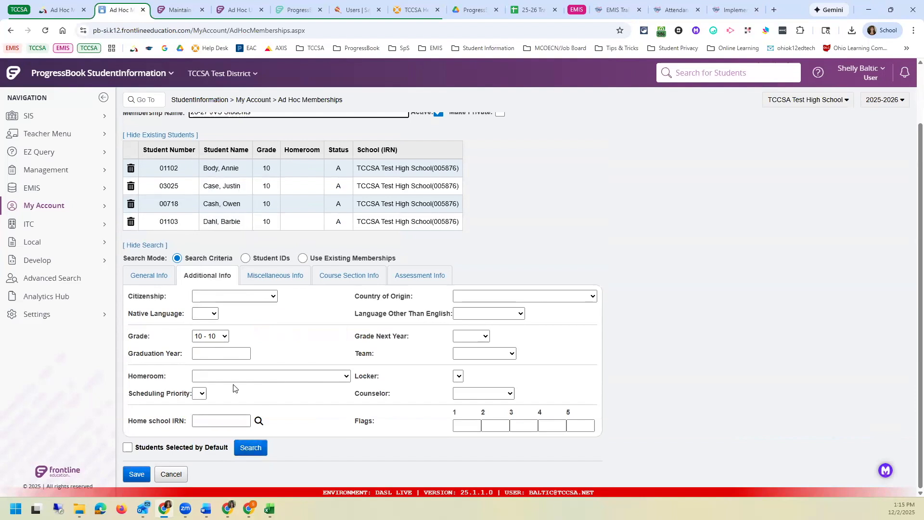
click(257, 449)
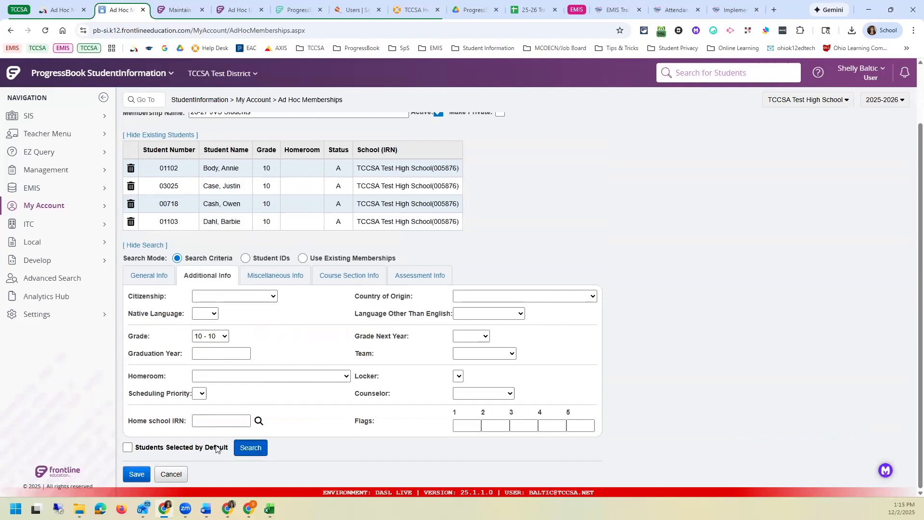
drag(229, 450, 133, 454)
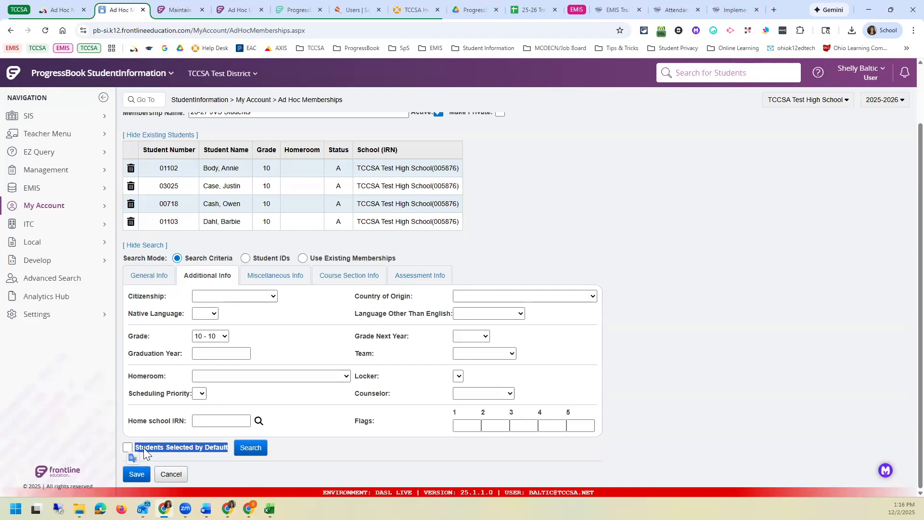
click(206, 449)
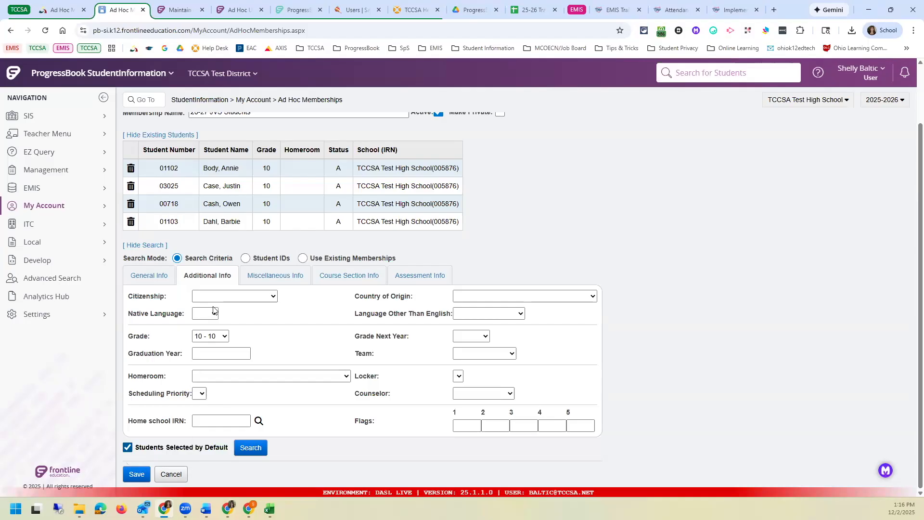
click(127, 447)
click(256, 449)
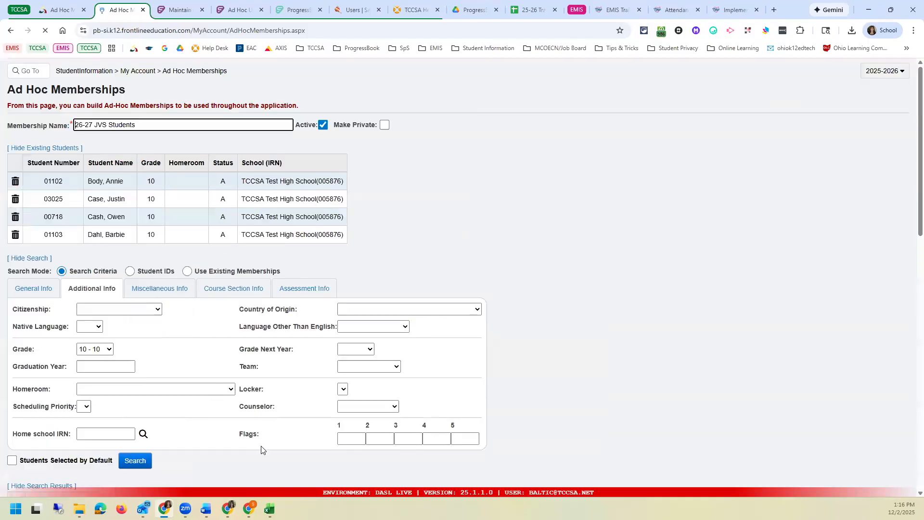
Select the tenth, eighteenth, nineteenth and twentieth students in the grade 10 search results.
scroll(260, 447, down, 7)
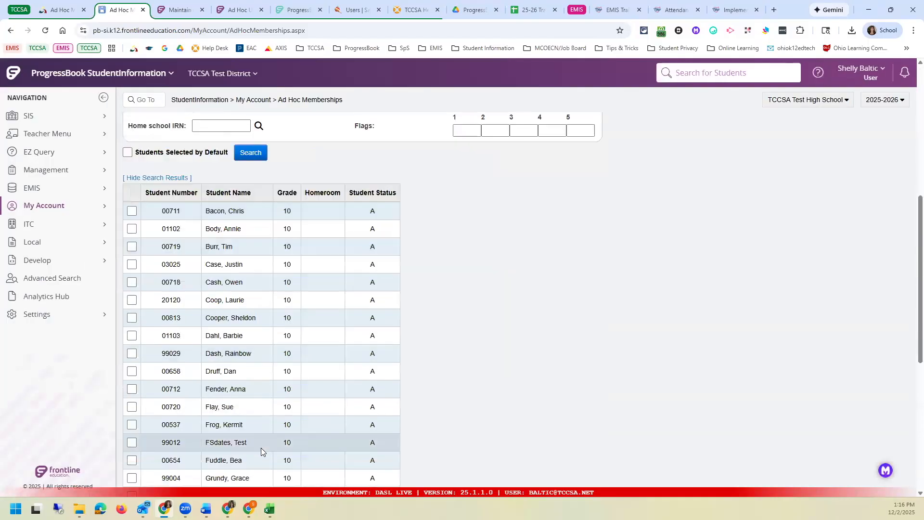
scroll(261, 448, down, 1)
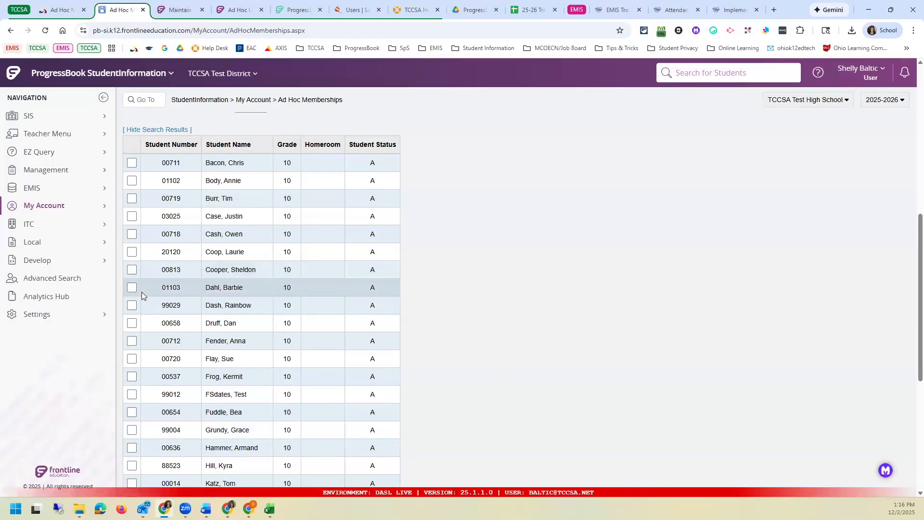
click(133, 322)
scroll(158, 362, down, 2)
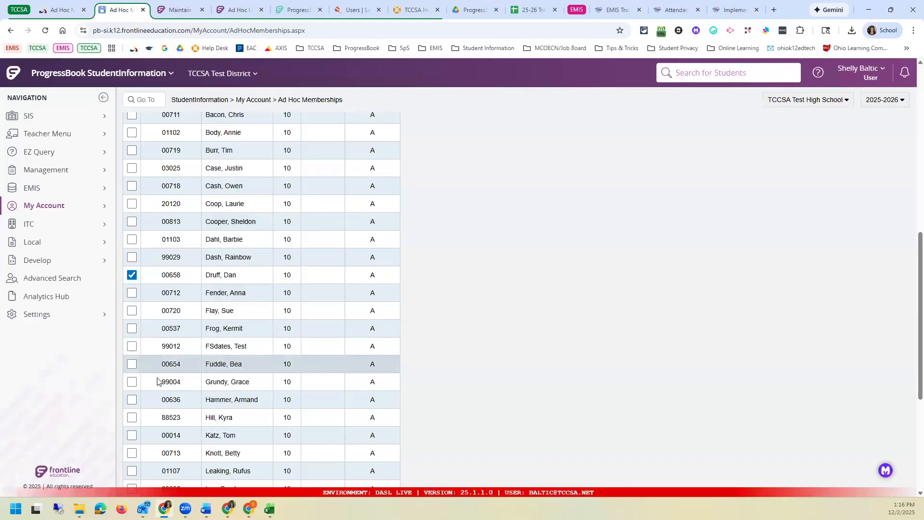
click(132, 369)
click(129, 387)
click(144, 405)
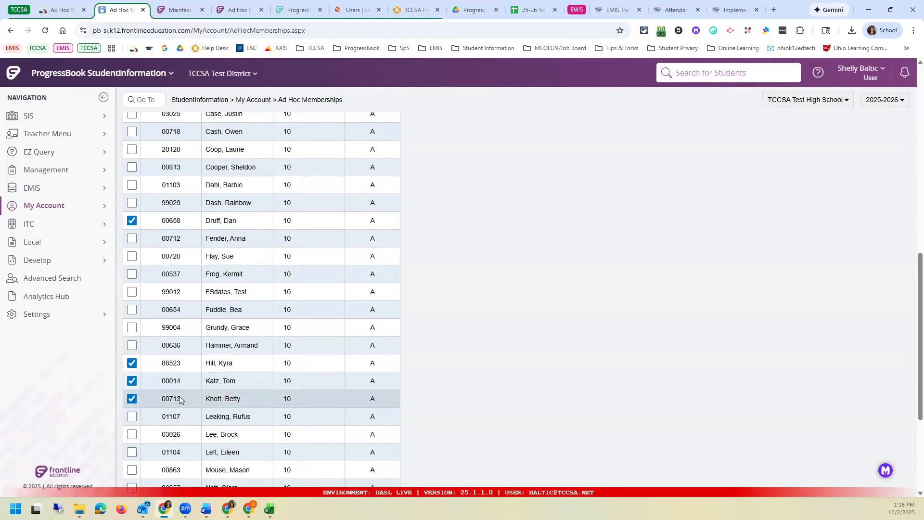
Replace the current membership with the selected students using the Replace Membership option.
scroll(179, 396, down, 4)
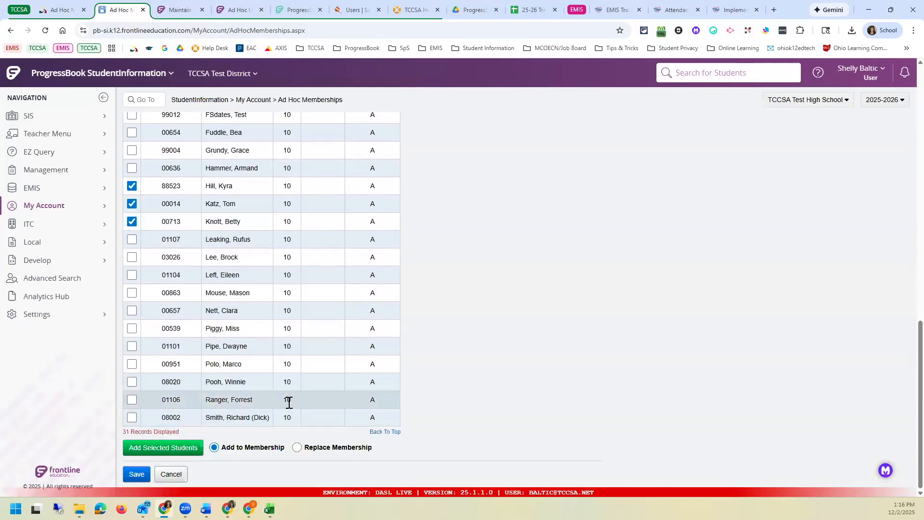
click(297, 449)
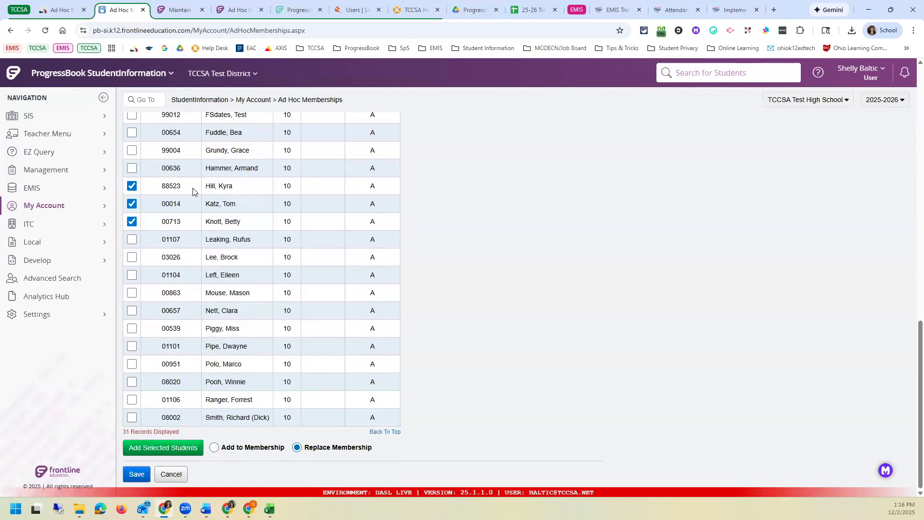
click(165, 450)
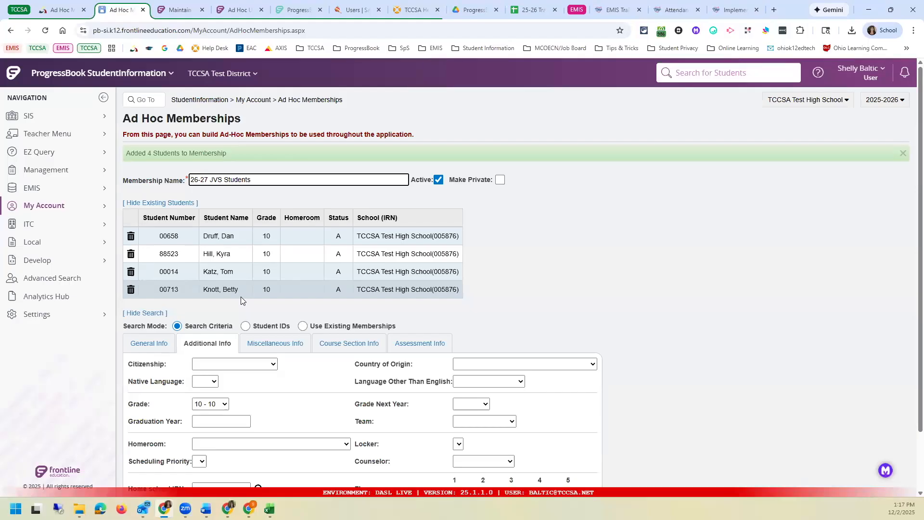
Search again for grade 10 students and select the second, fourth, fifth and eighth students in the results.
scroll(243, 337, down, 3)
click(247, 447)
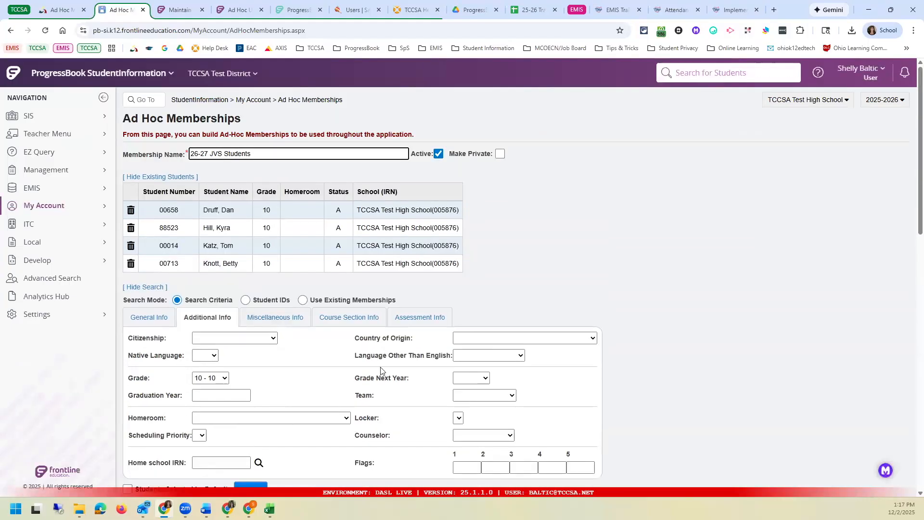
scroll(380, 371, down, 6)
click(135, 276)
click(135, 313)
click(135, 331)
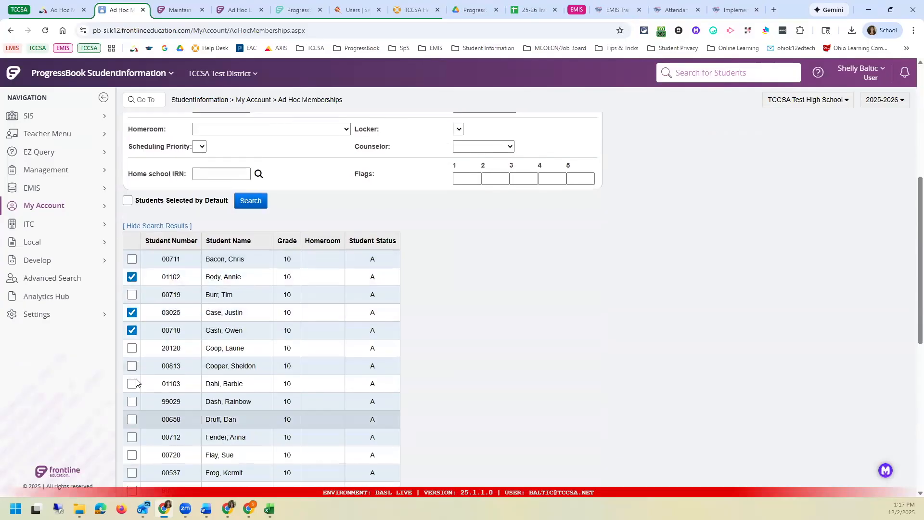
click(132, 383)
Add the selected students to the existing members with the Add to Membership option.
scroll(257, 458, down, 7)
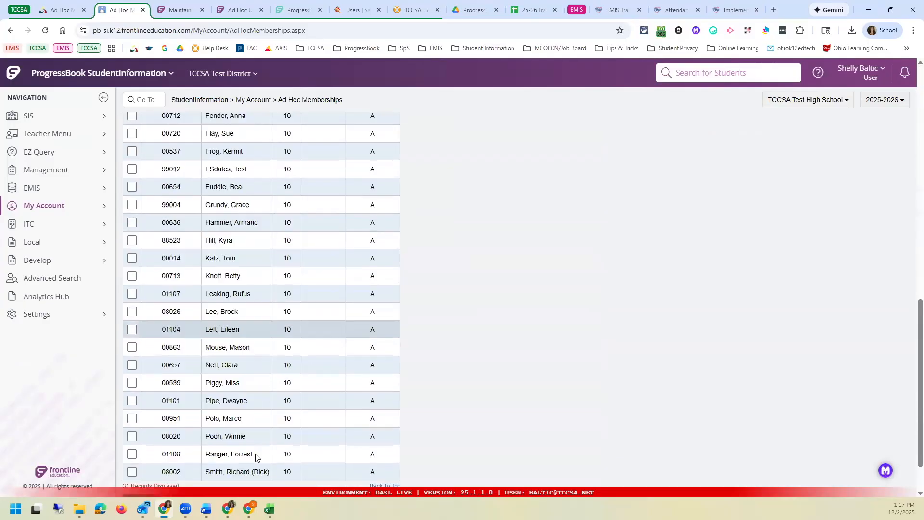
scroll(257, 457, down, 1)
click(215, 447)
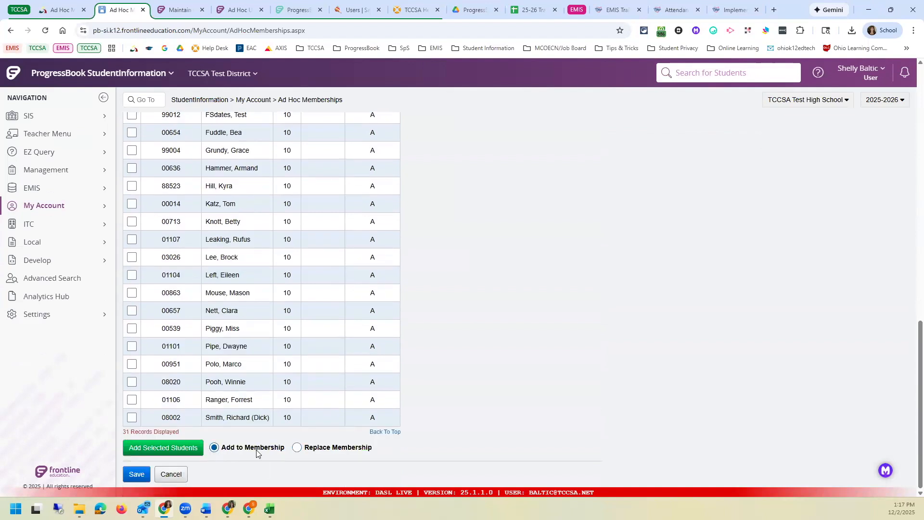
click(176, 452)
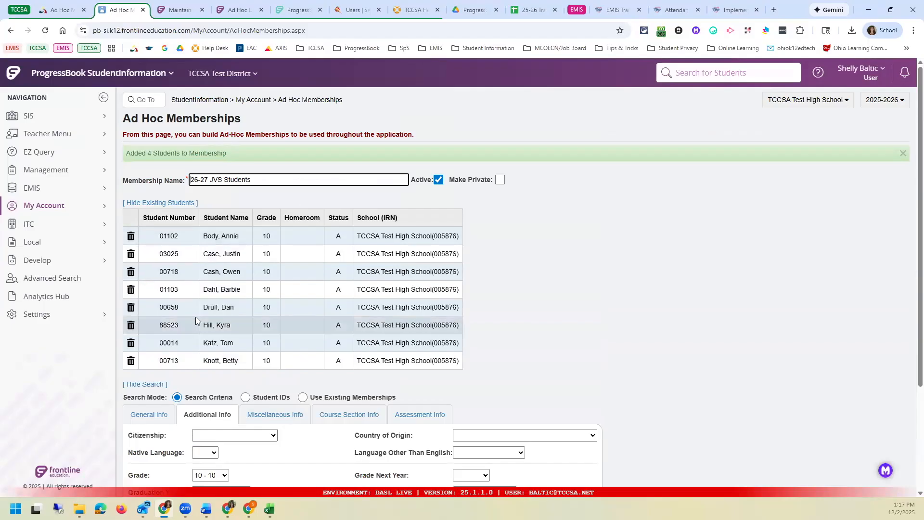
Remove the sixth student from the 26-27 JVS Students membership and return to the list of memberships.
scroll(196, 321, down, 2)
scroll(196, 322, down, 1)
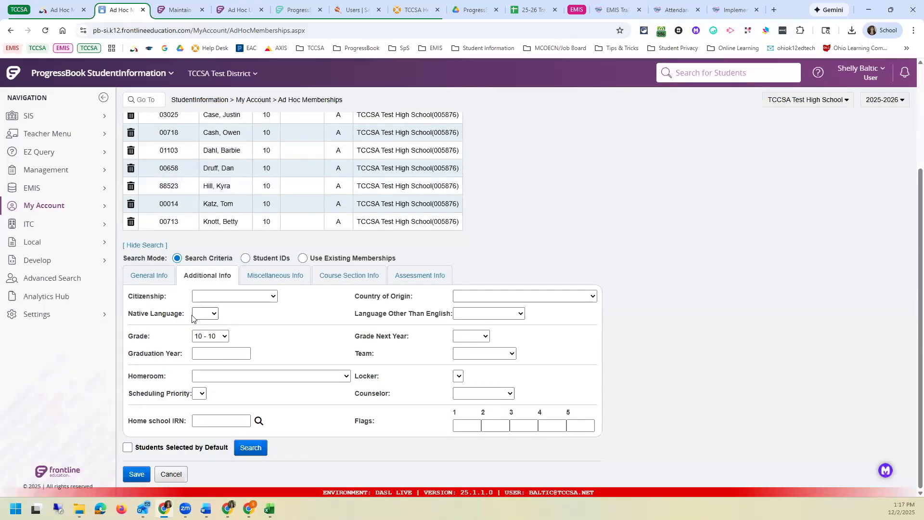
scroll(145, 250, up, 1)
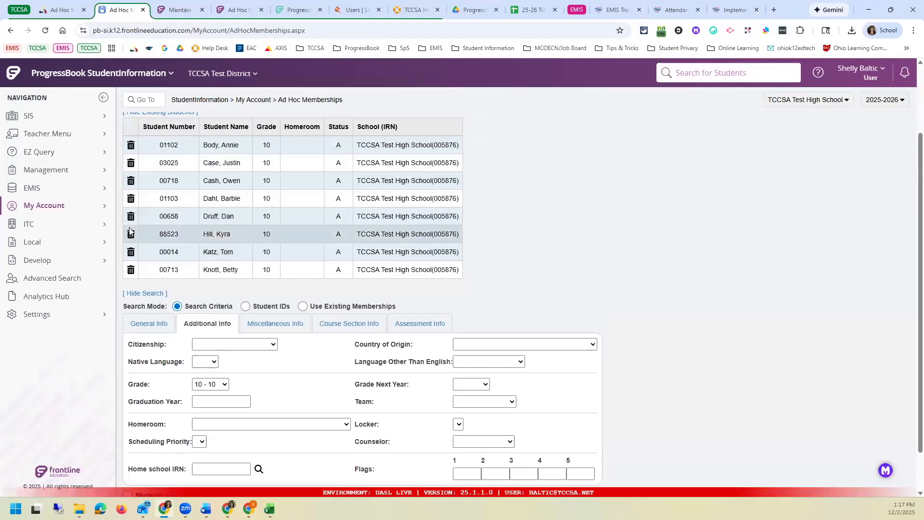
click(132, 236)
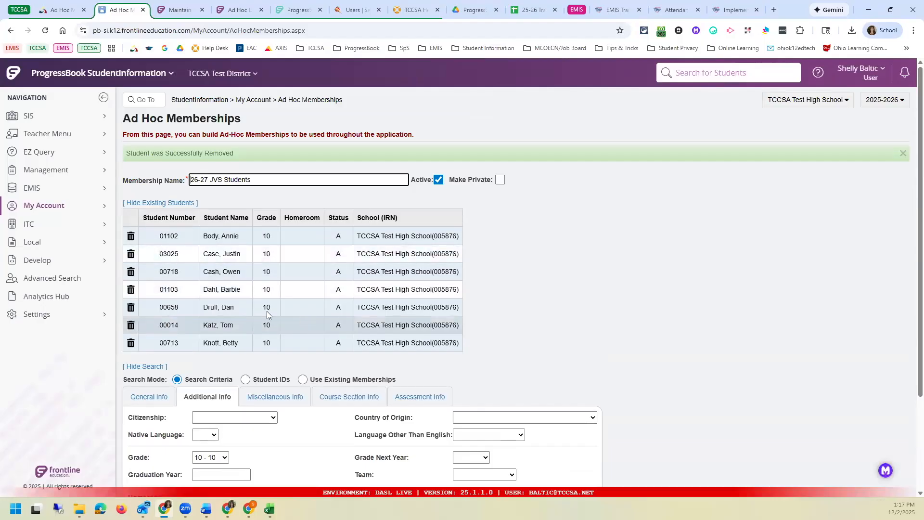
scroll(264, 344, down, 3)
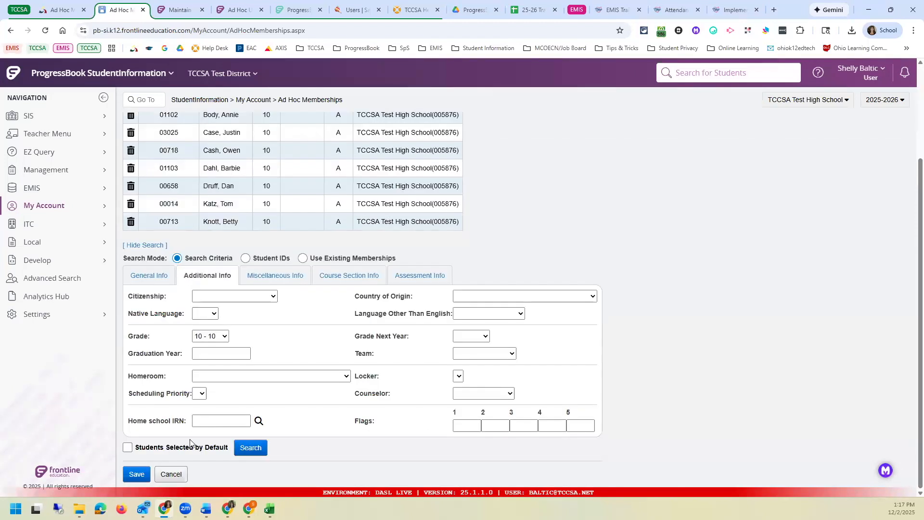
click(170, 476)
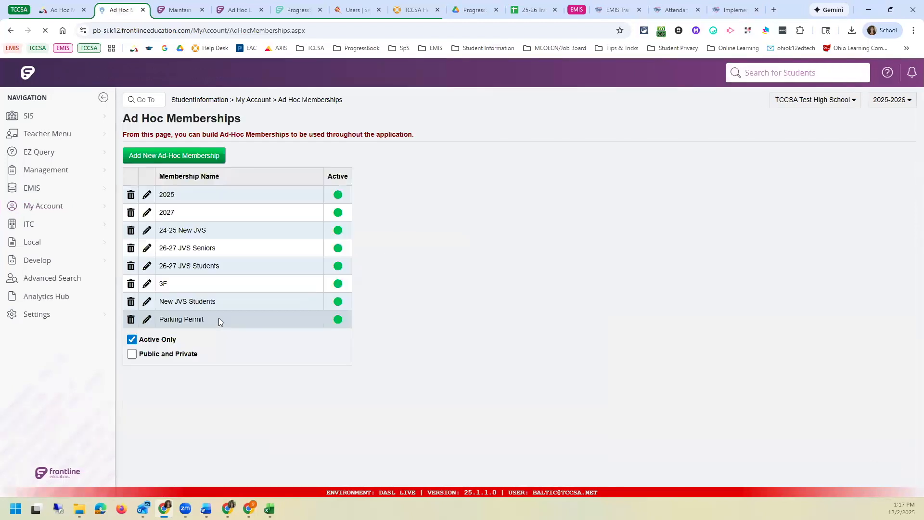
List both public and private memberships, and open the Snow White membership for editing with its student search shown.
click(165, 359)
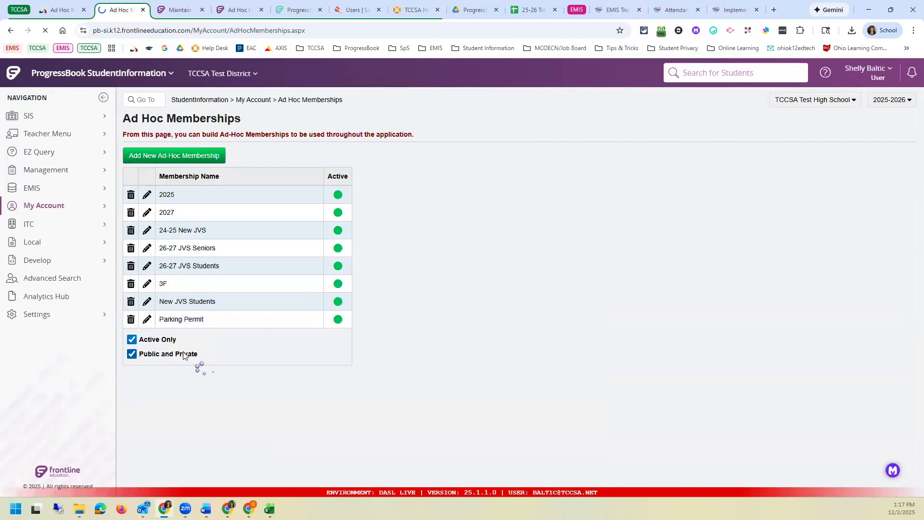
click(148, 439)
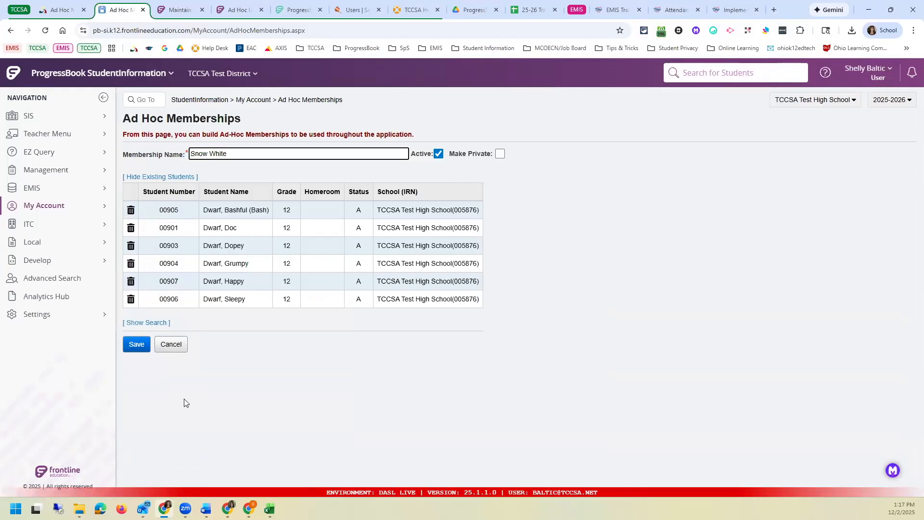
click(146, 325)
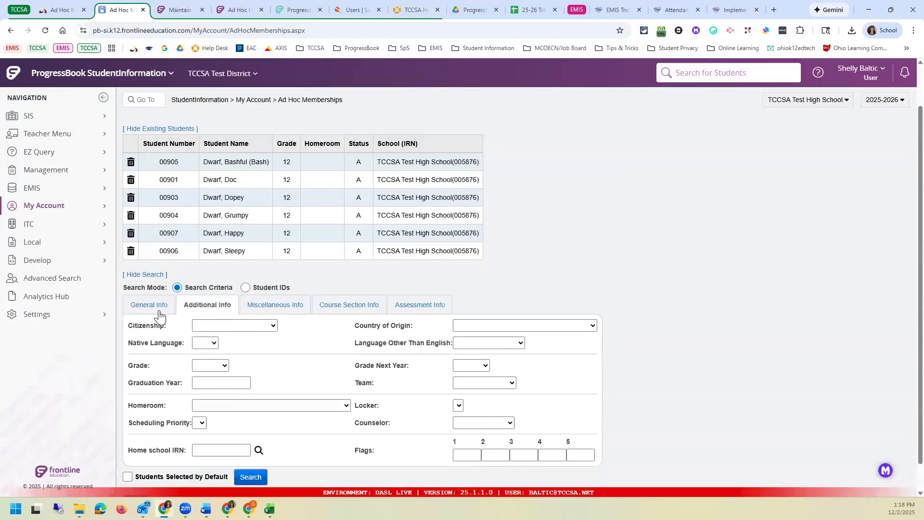
Search for students by the last name that the existing Snow White members share.
click(158, 313)
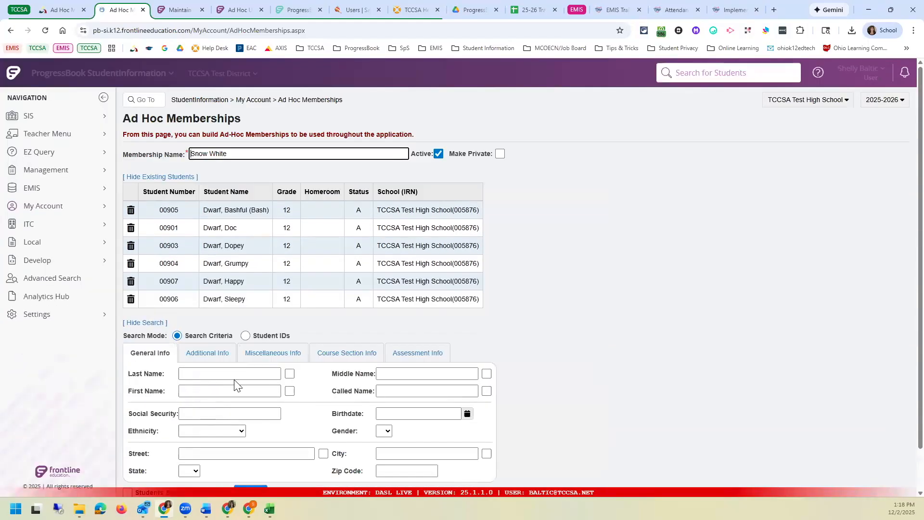
click(227, 372)
text(dwargf)
key(BackSpace)
key(BackSpace)
text(f)
key(Return)
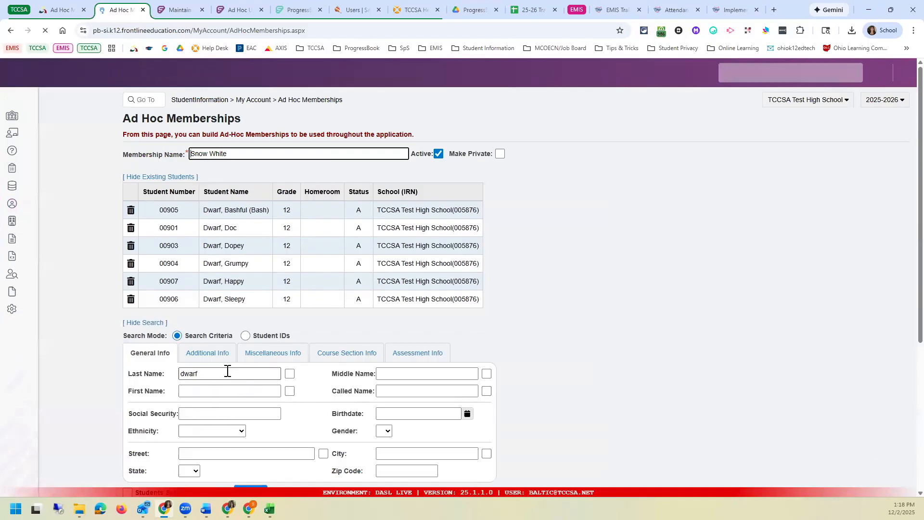
Compare the results with the existing members, then add the first and last students found to the Snow White membership.
scroll(227, 376, down, 3)
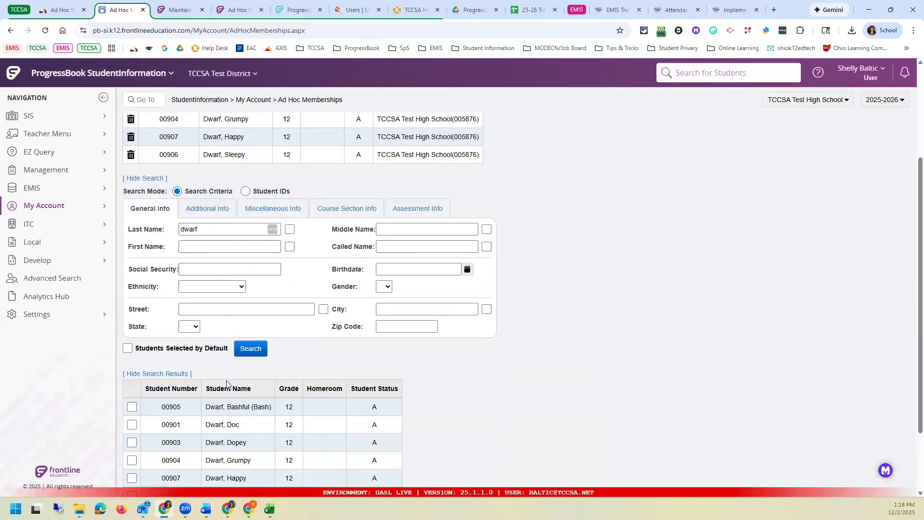
scroll(228, 390, up, 2)
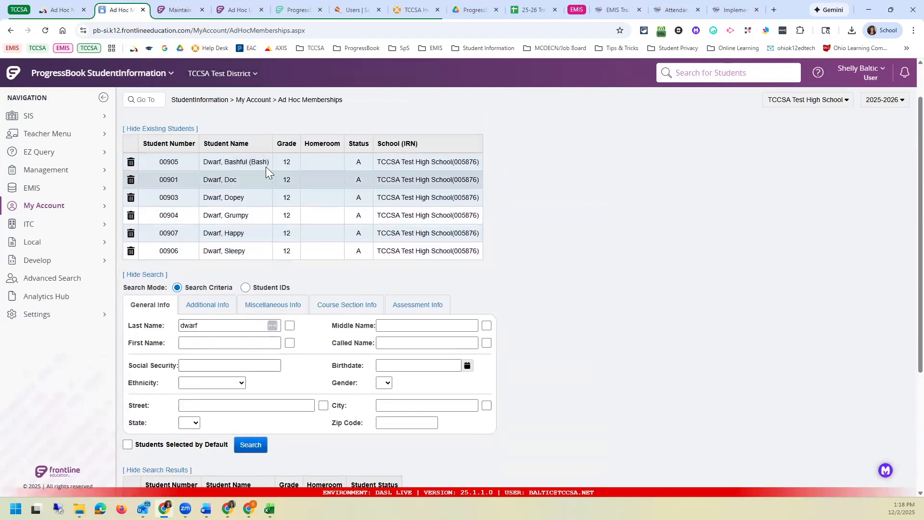
scroll(263, 244, down, 2)
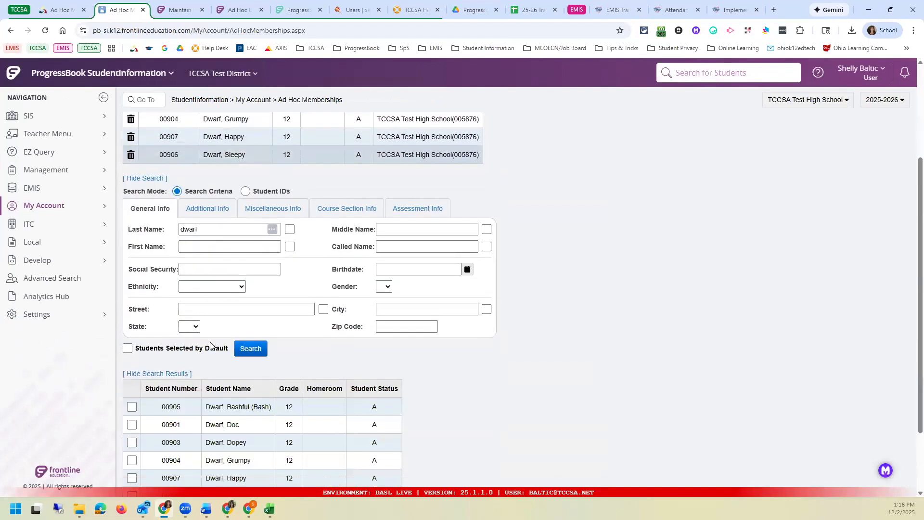
scroll(211, 346, down, 2)
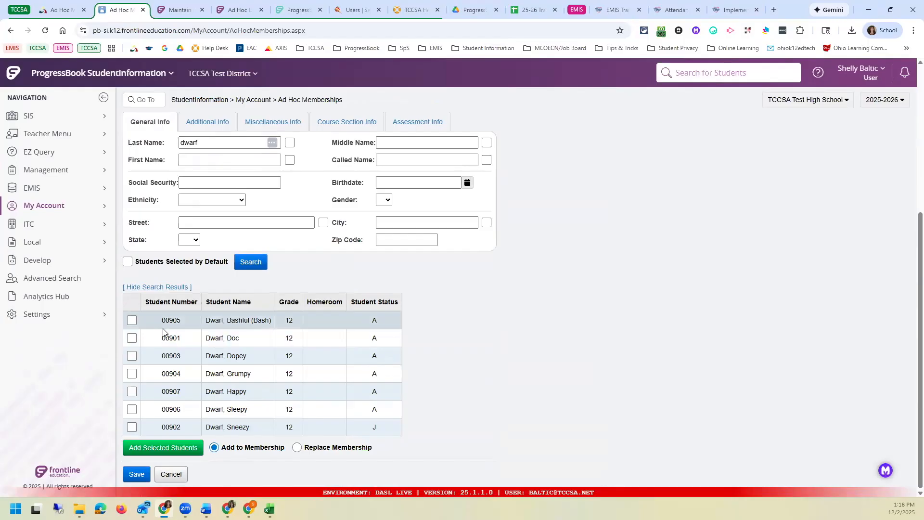
scroll(240, 221, up, 5)
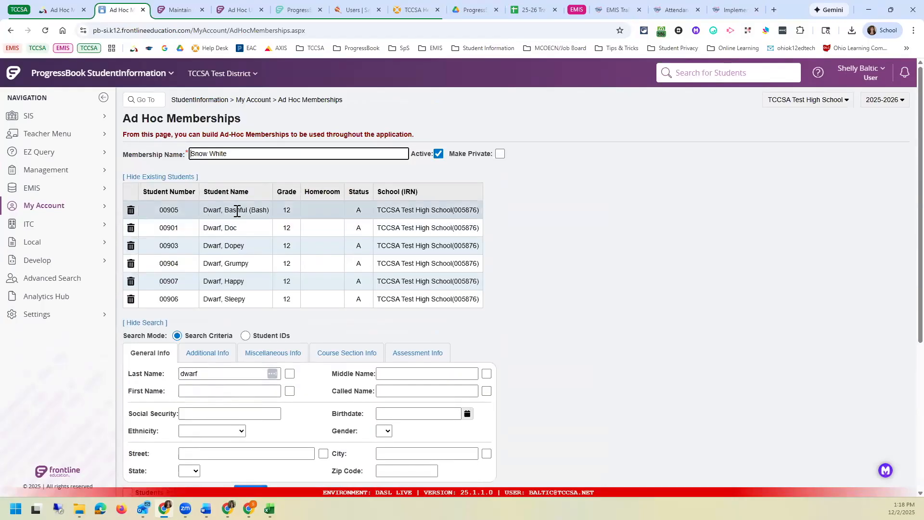
scroll(238, 212, down, 5)
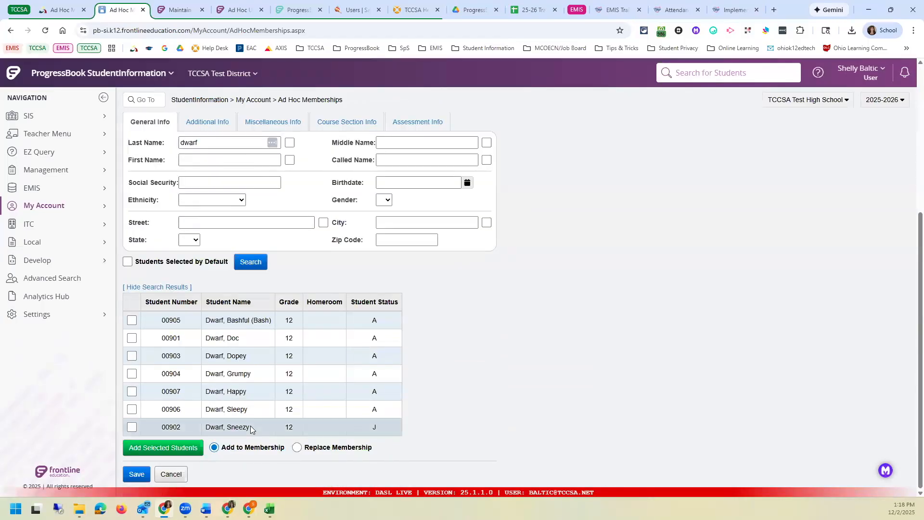
click(132, 320)
click(132, 427)
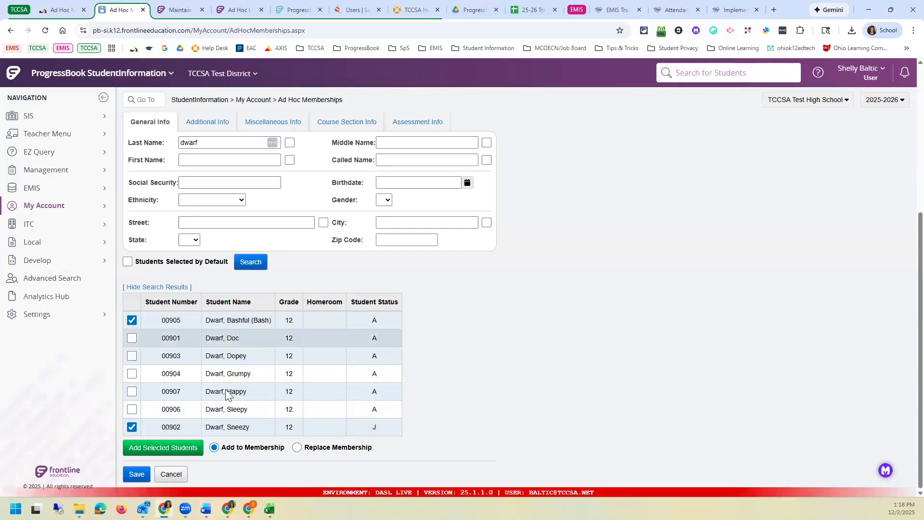
click(163, 448)
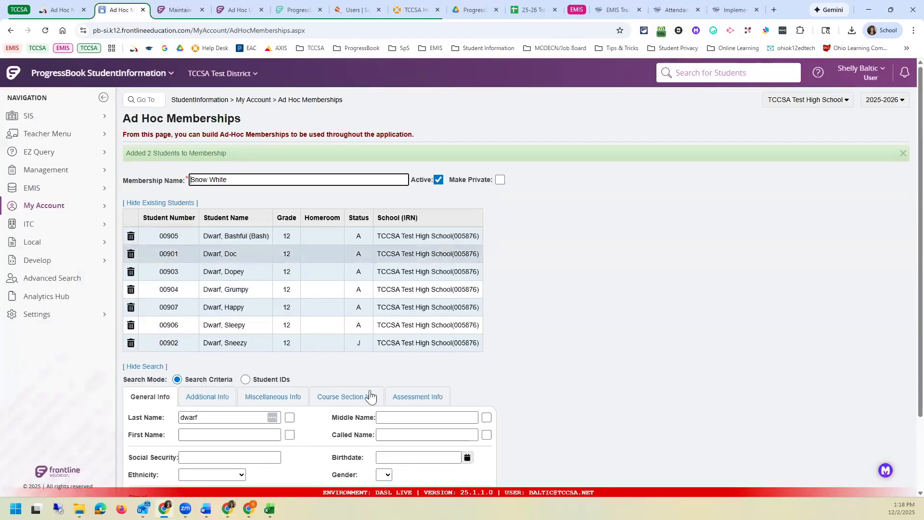
Turn on Students Selected by Default, repeat the last-name search and review the preselected results.
scroll(367, 393, down, 2)
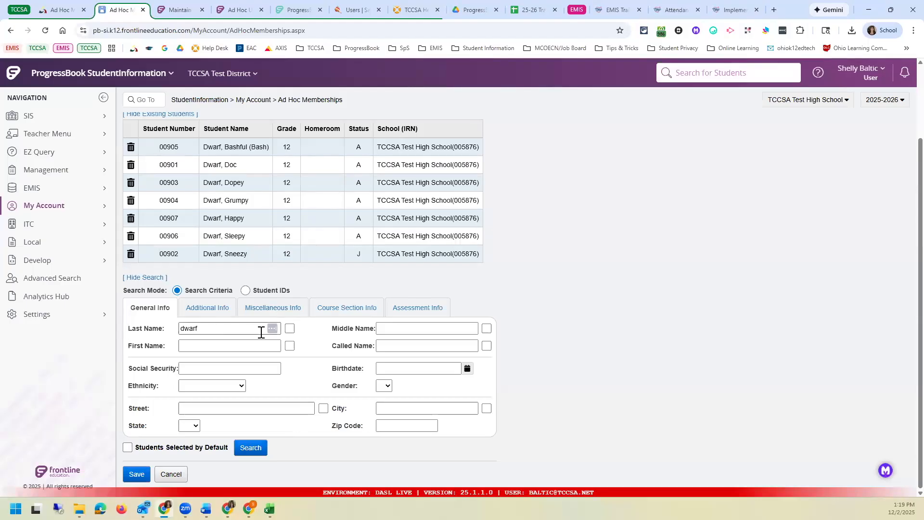
click(128, 448)
click(258, 452)
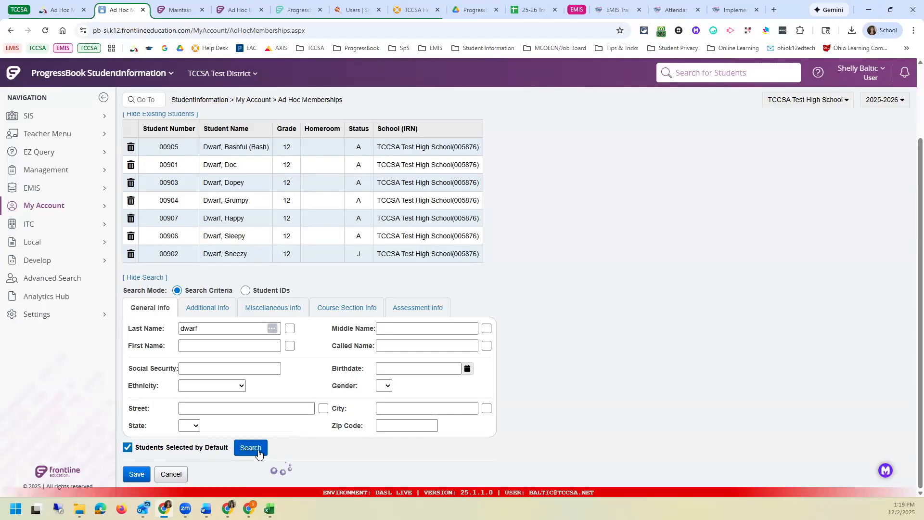
scroll(258, 453, down, 4)
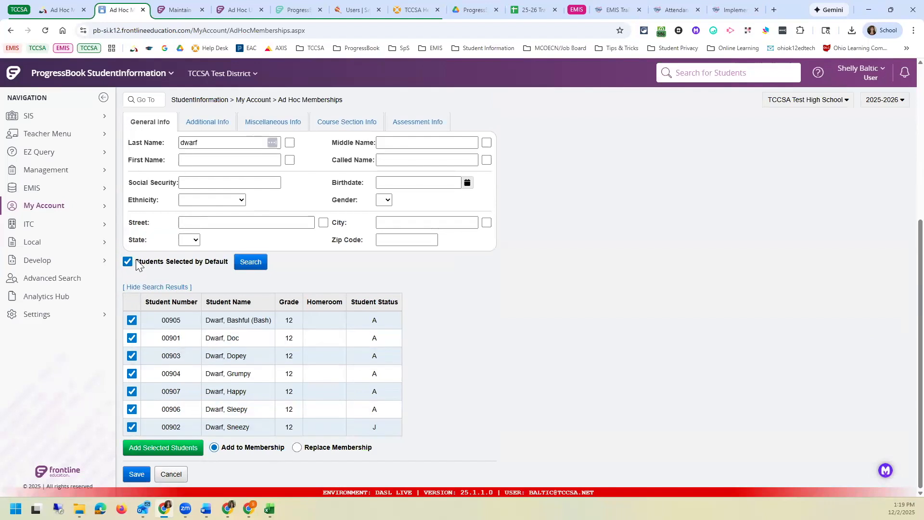
drag(135, 262, 191, 261)
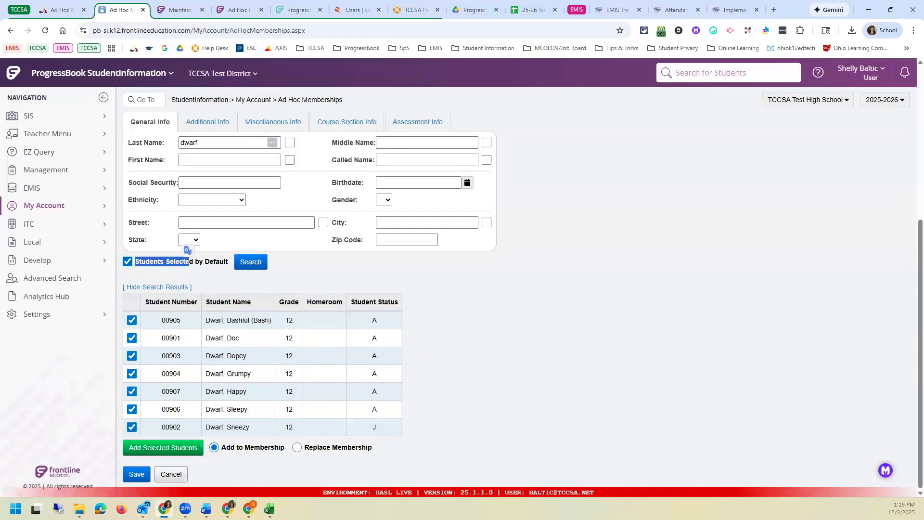
scroll(165, 314, up, 5)
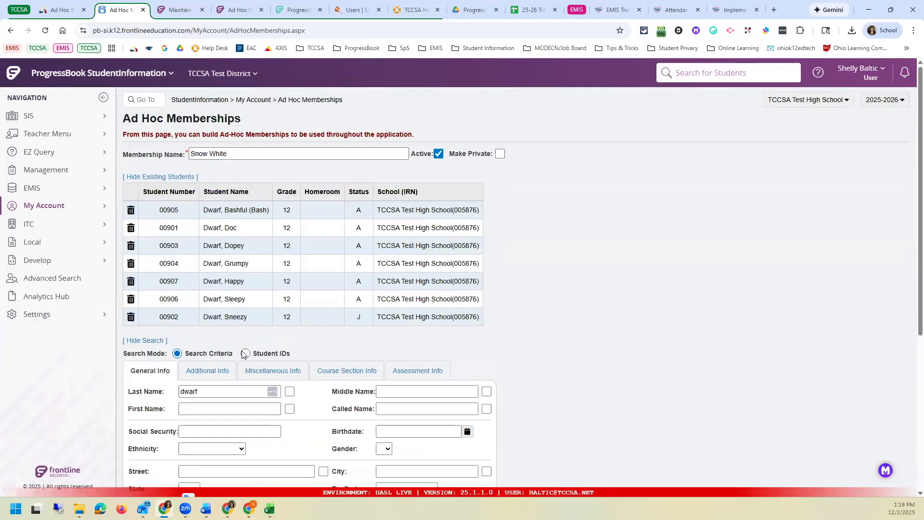
Switch the Snow White membership's search mode to Student IDs and examine the ID entry area and search options.
click(246, 354)
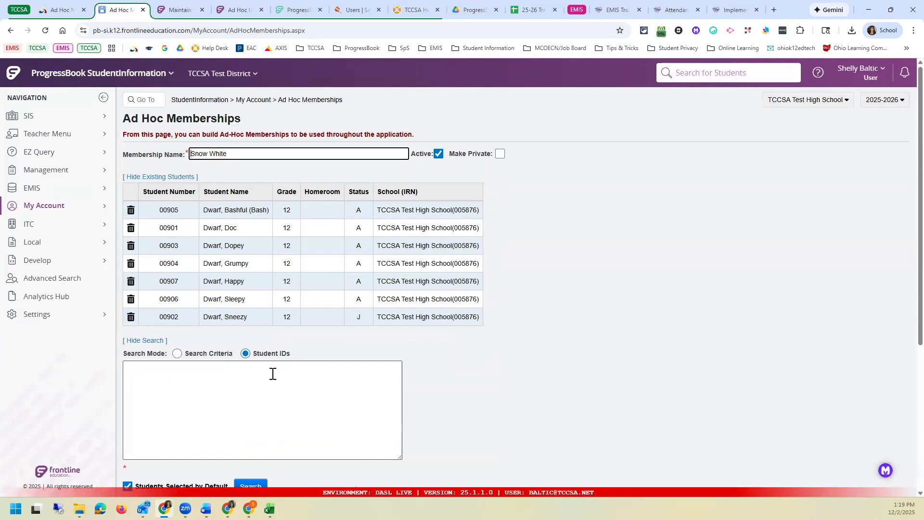
click(131, 371)
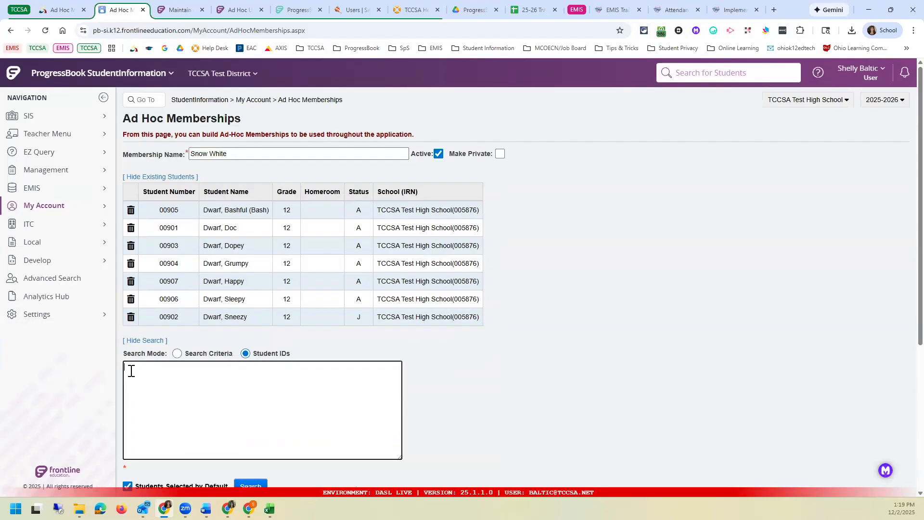
scroll(153, 429, down, 2)
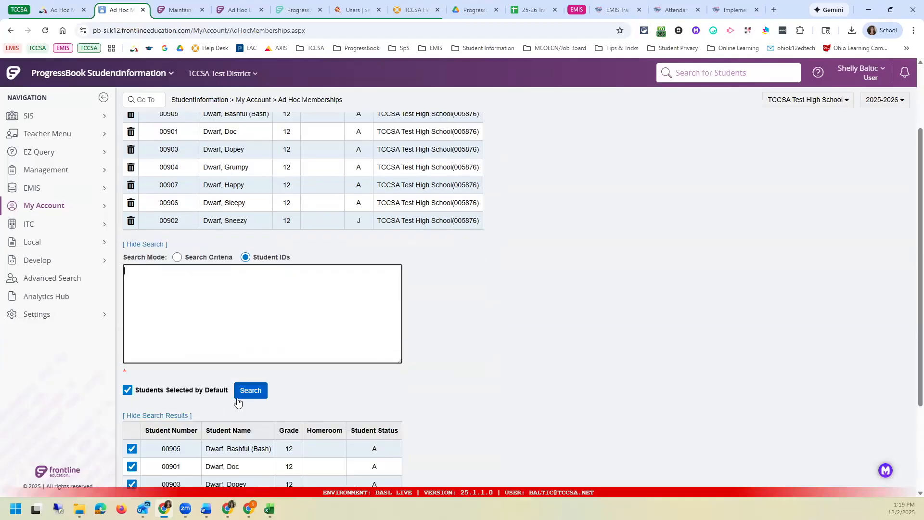
scroll(236, 394, up, 2)
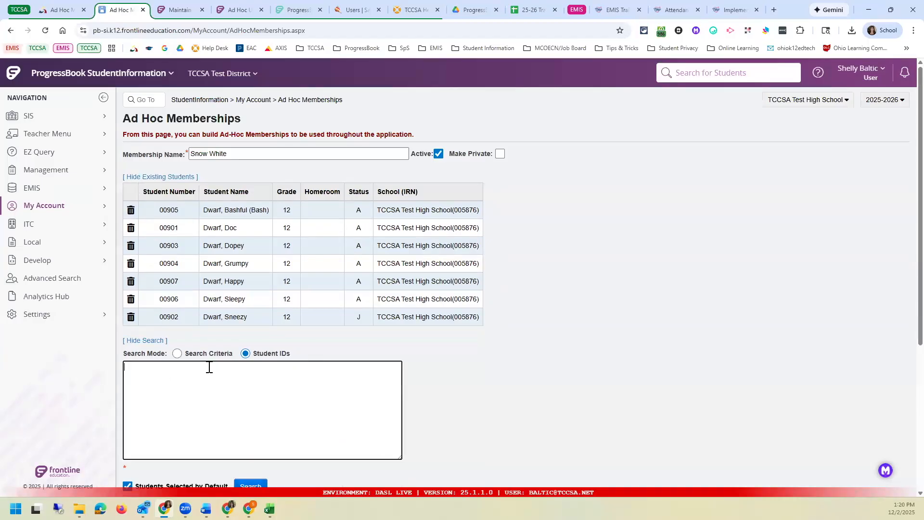
scroll(159, 434, down, 3)
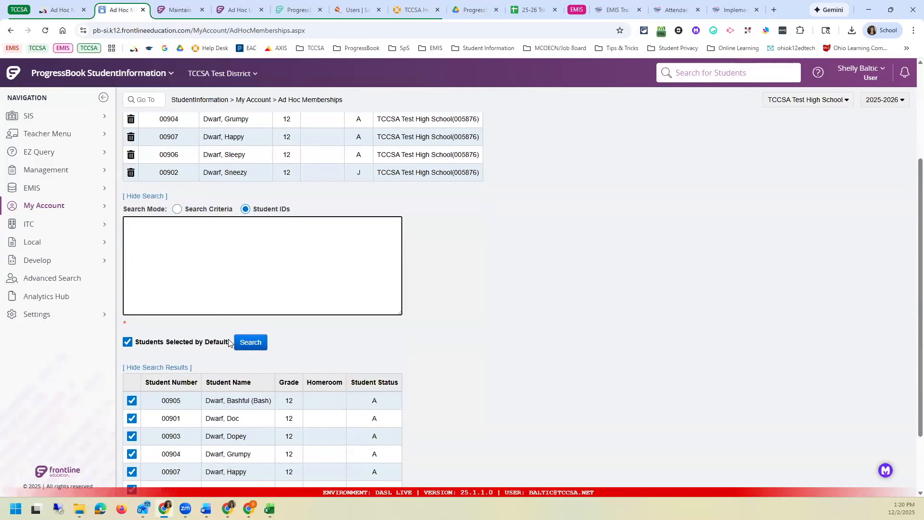
scroll(229, 345, up, 3)
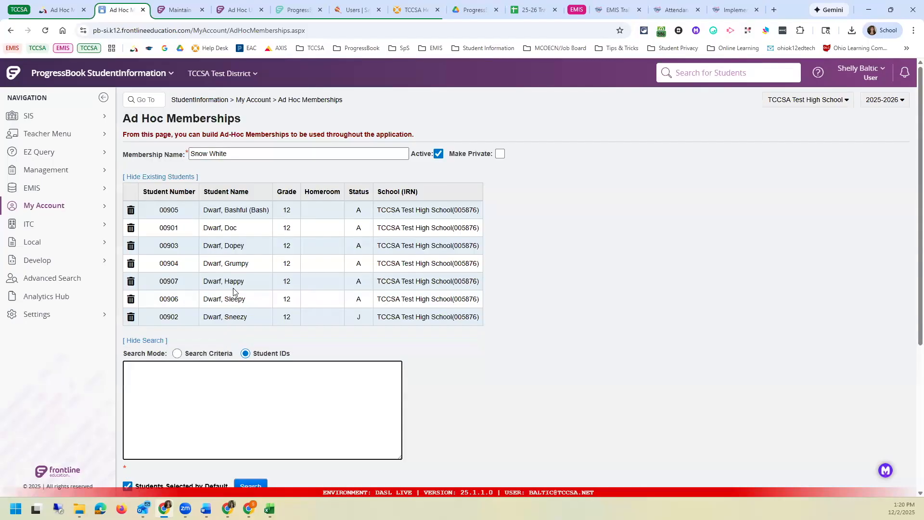
Open the 26-27 JVS Students membership, examine which search modes it offers, and close it without saving.
click(320, 100)
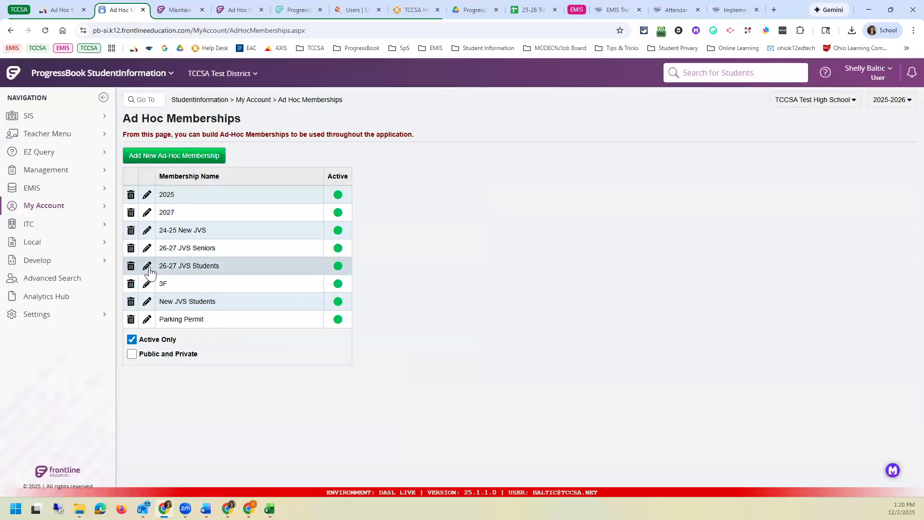
click(148, 267)
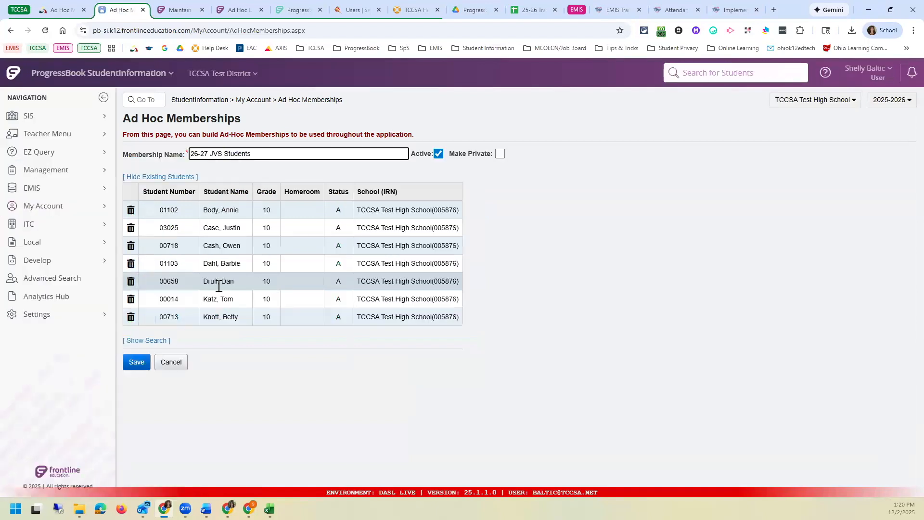
click(151, 342)
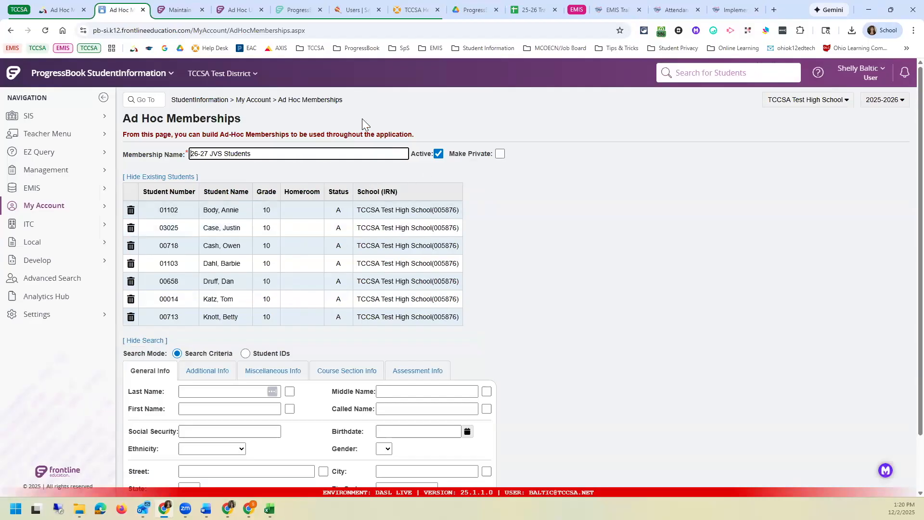
scroll(163, 462, down, 2)
click(165, 471)
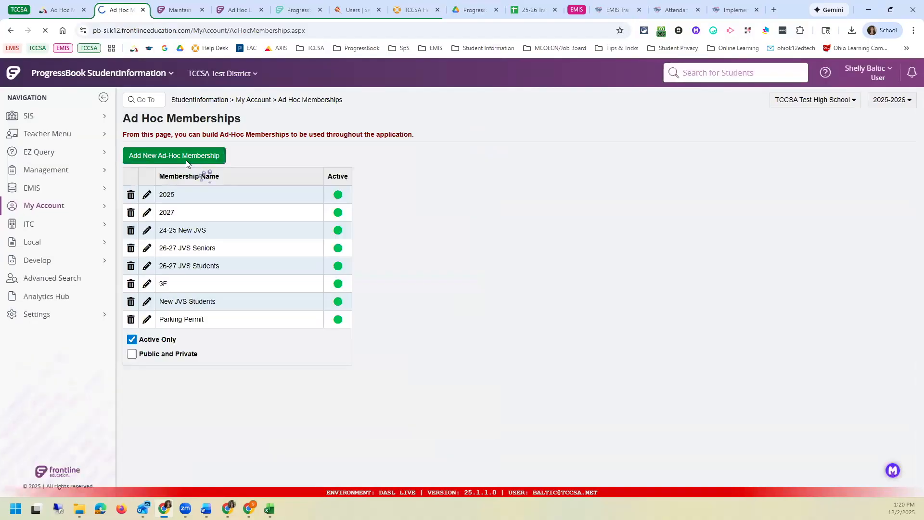
Start a new ad hoc membership named Use Existing Memberships and set its search mode to Use Existing Memberships.
click(219, 159)
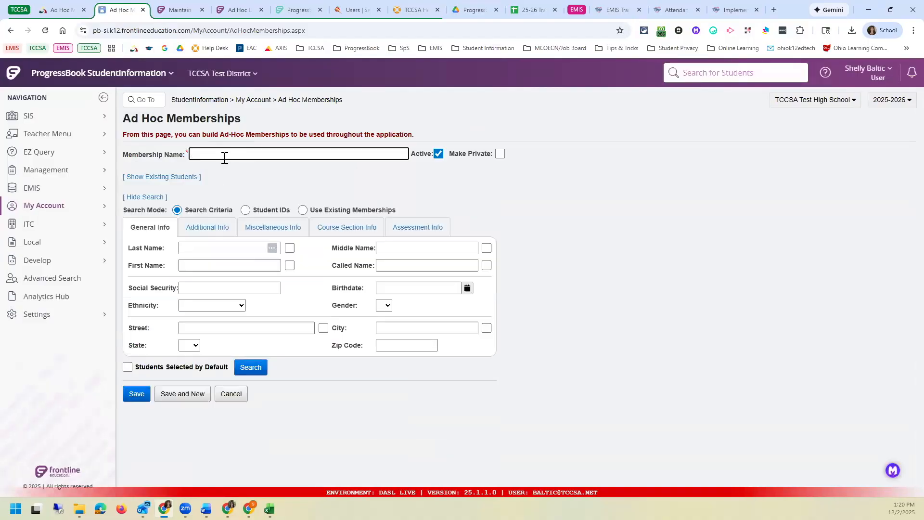
text(Use Exis)
text(ting Membersh)
text(hips)
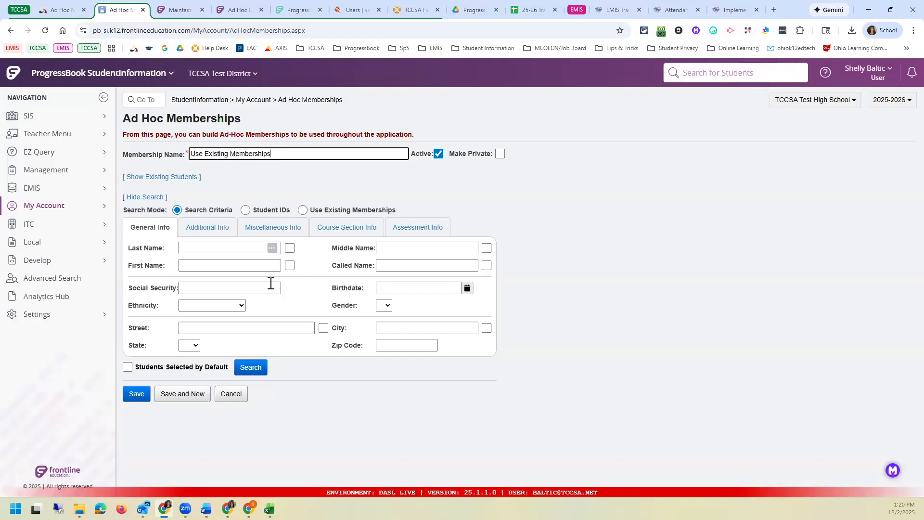
click(304, 212)
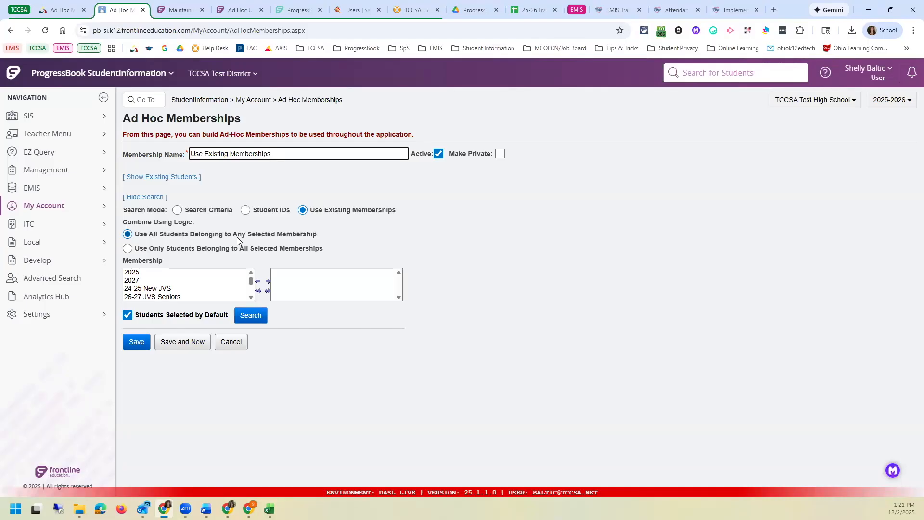
Choose 2027 and Parking Permit as the existing memberships to combine.
double_click(146, 280)
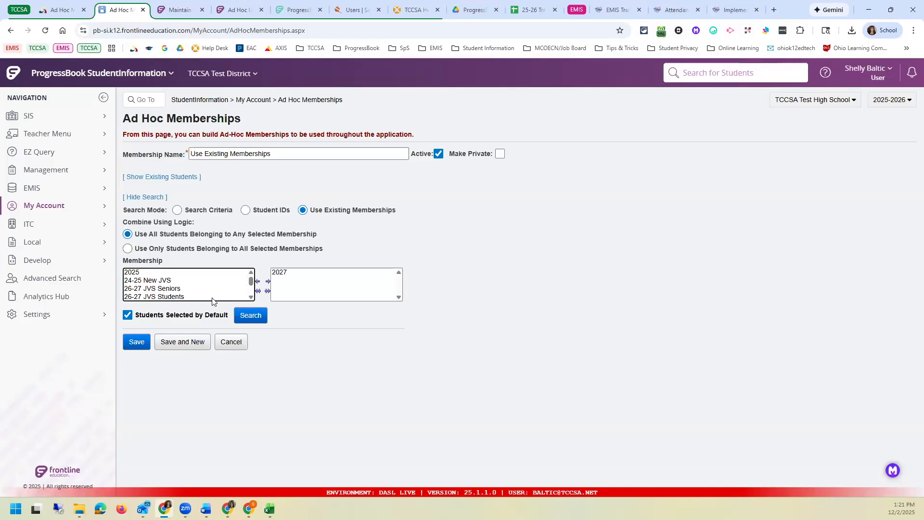
scroll(212, 298, down, 1)
double_click(172, 297)
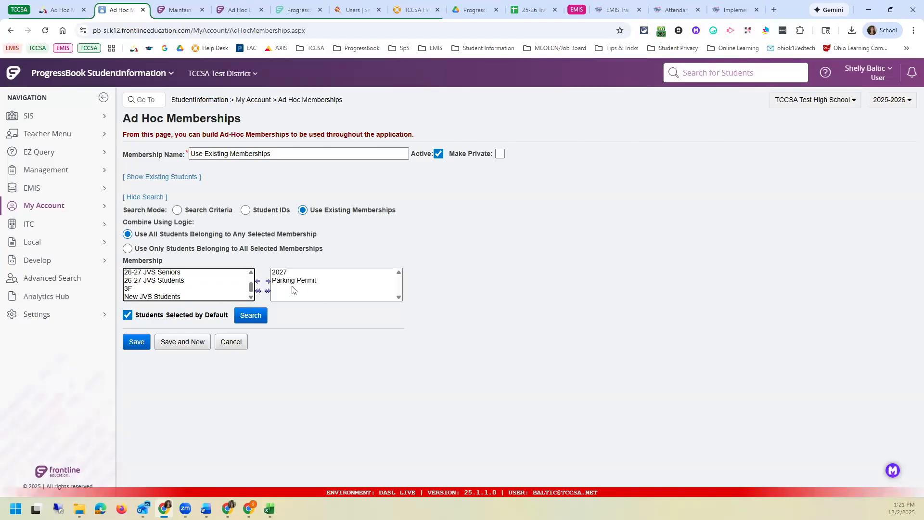
Try the logic Use Only Students Belonging to All Selected Memberships, and return to Use All Students Belonging to Any Selected Membership.
click(128, 249)
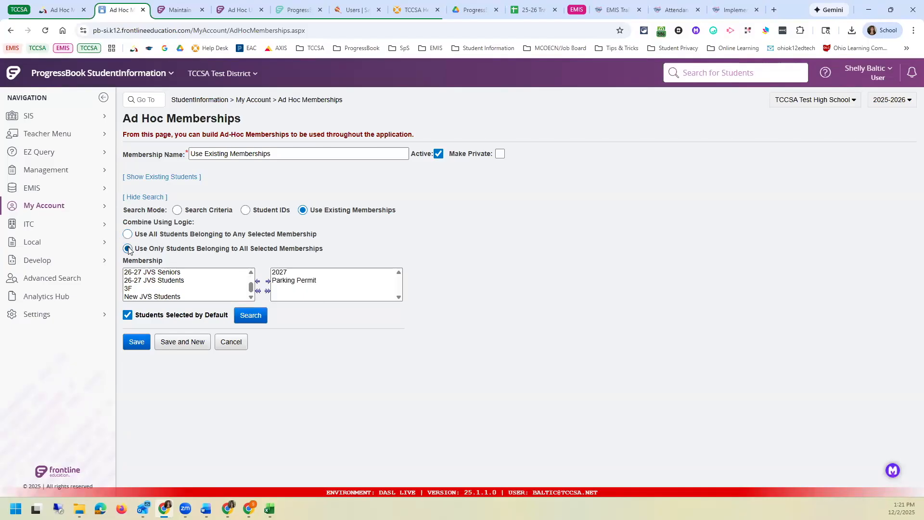
double_click(244, 250)
drag(227, 234, 255, 251)
click(138, 235)
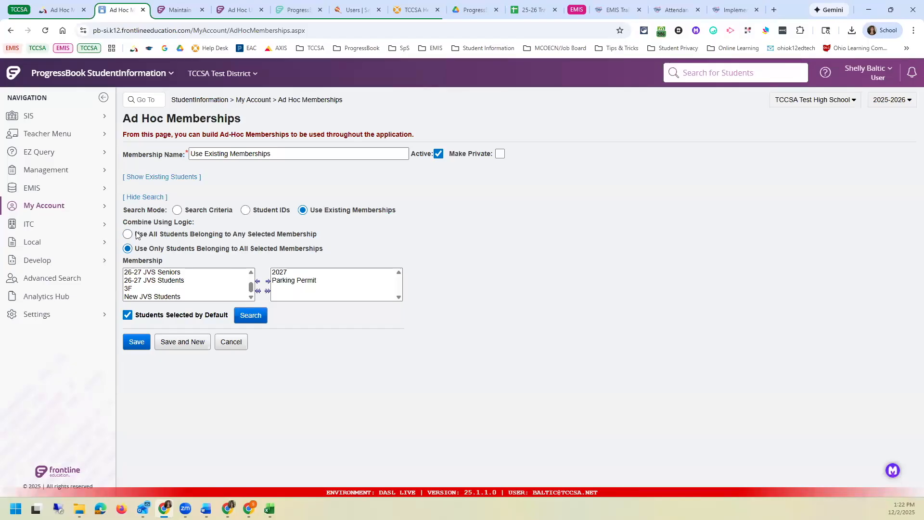
Search for students belonging to any selected membership, review the preselected results, and save the new membership.
click(258, 317)
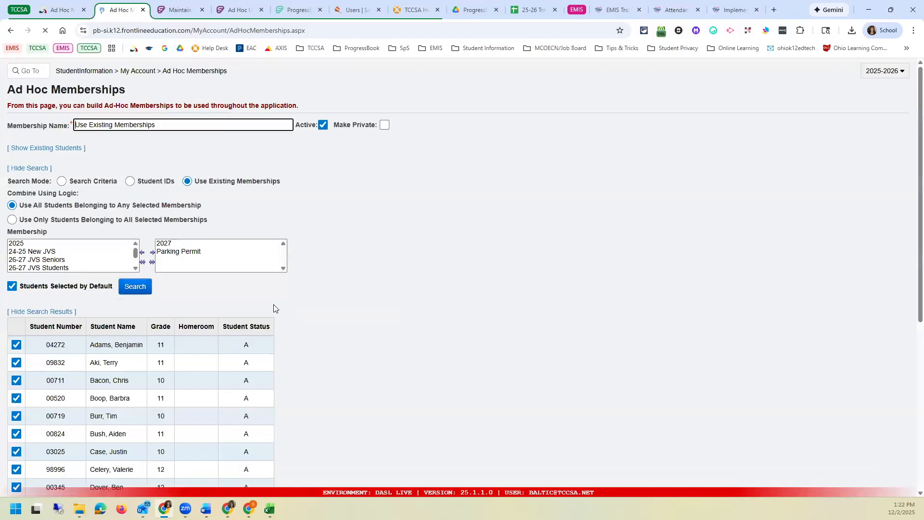
scroll(302, 280, down, 2)
scroll(302, 280, down, 3)
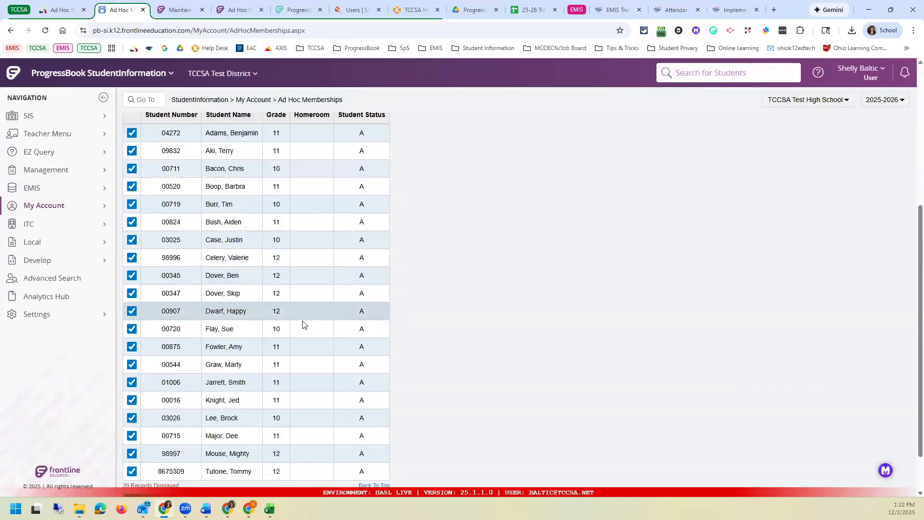
scroll(304, 318, up, 4)
scroll(276, 297, down, 3)
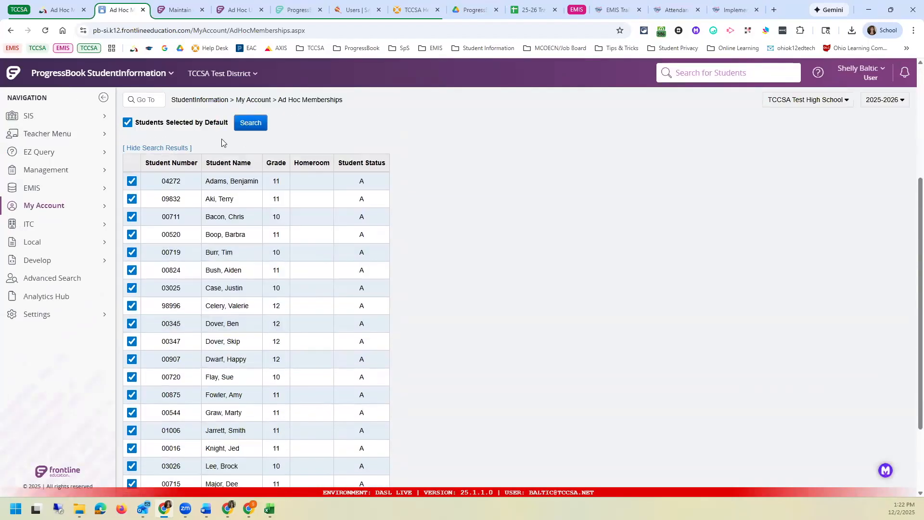
scroll(209, 157, down, 2)
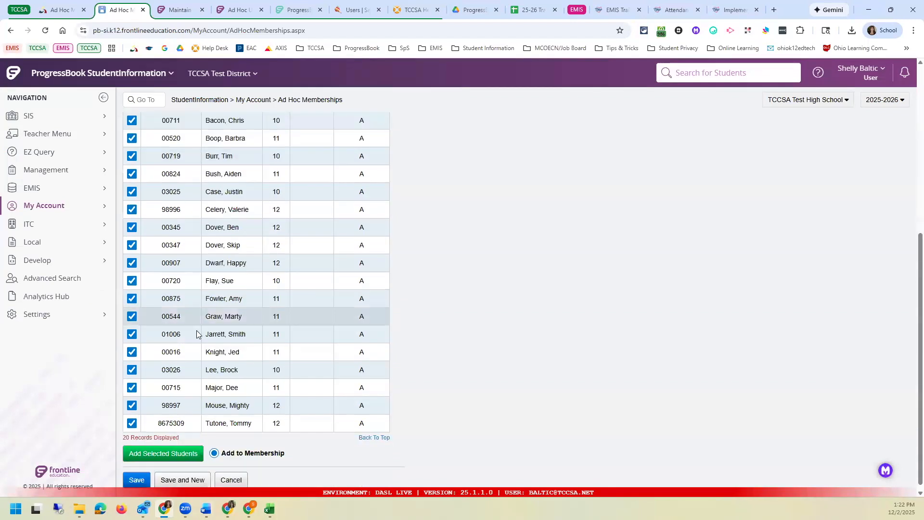
scroll(196, 334, up, 6)
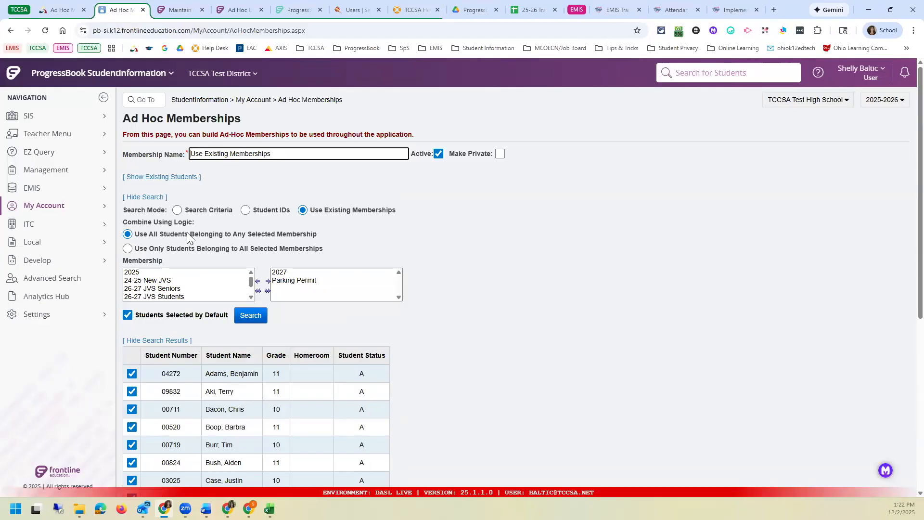
scroll(187, 232, down, 6)
click(145, 476)
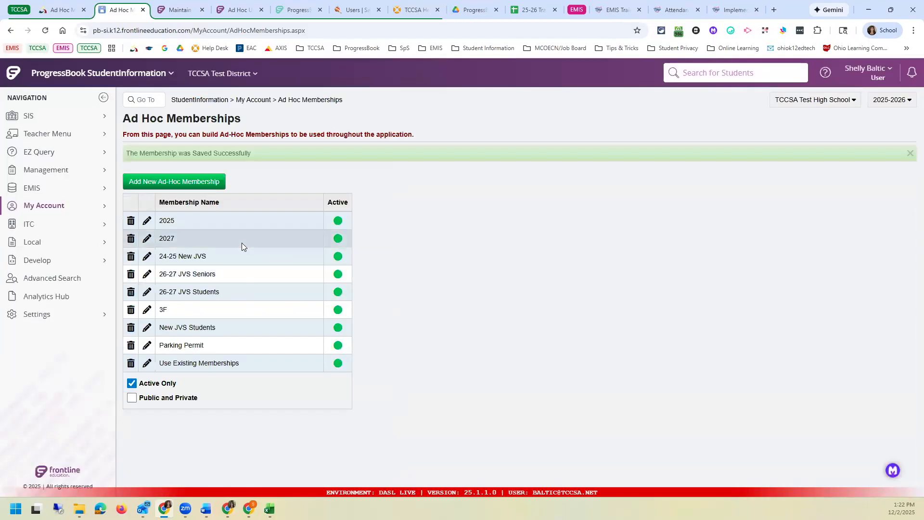
Reopen the Use Existing Memberships membership and repeat the search across 2027 and Parking Permit with students selected by default.
click(147, 293)
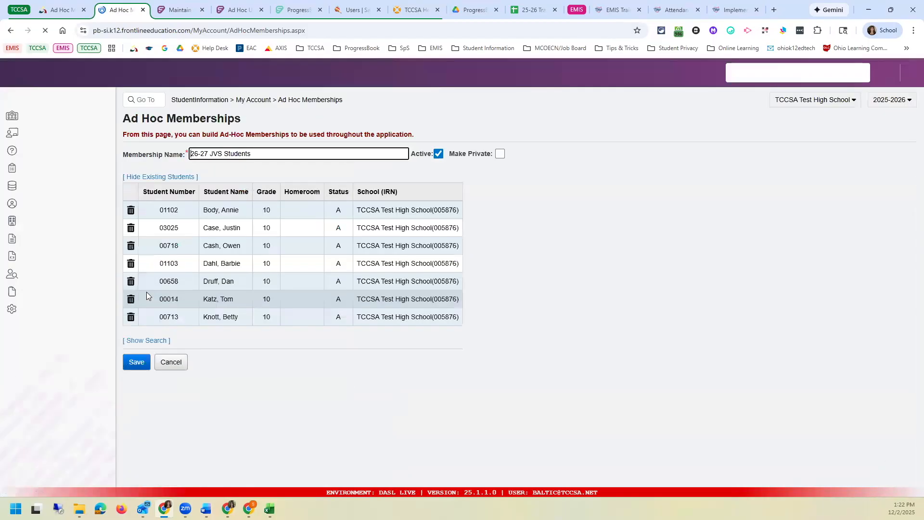
click(173, 363)
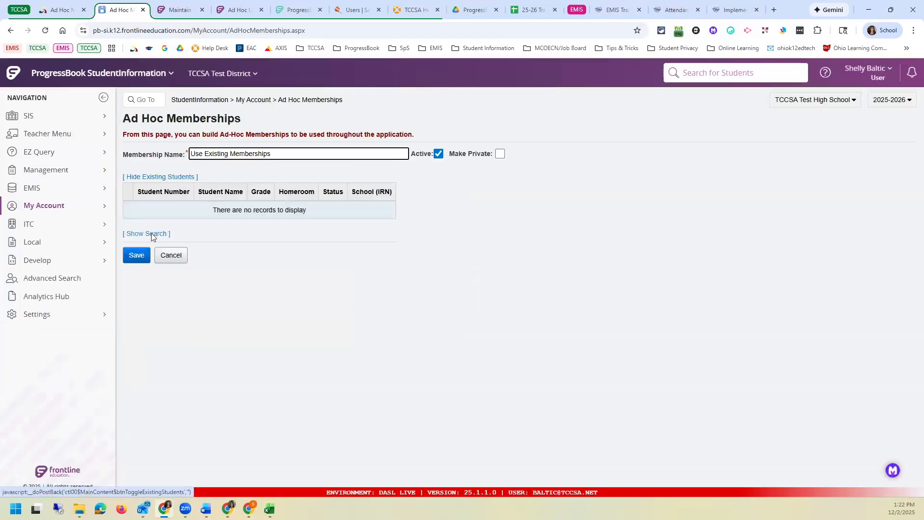
click(188, 241)
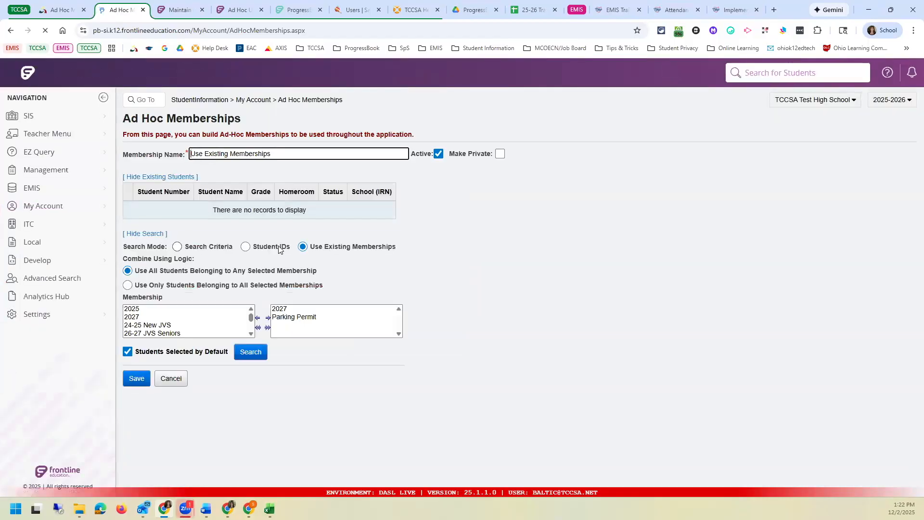
click(249, 352)
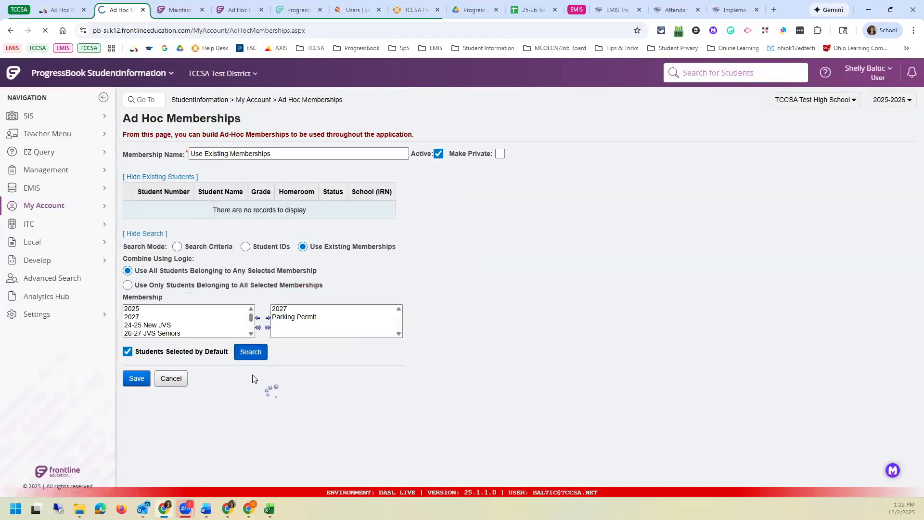
scroll(158, 414, down, 7)
Add all the preselected students to the Use Existing Memberships membership and save it.
click(170, 455)
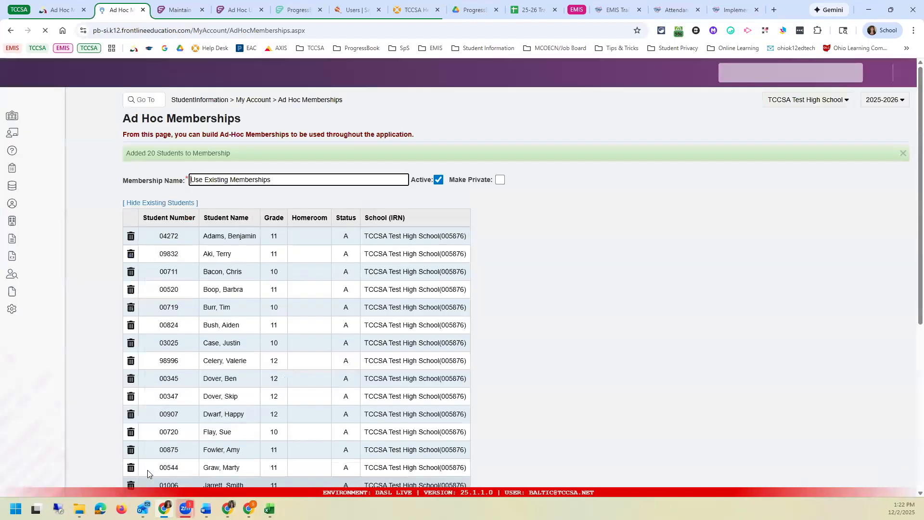
scroll(164, 456, down, 6)
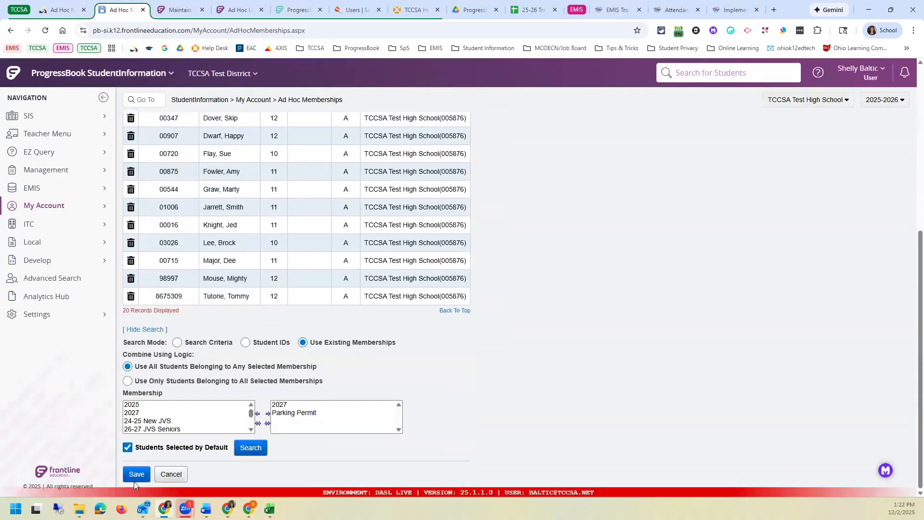
click(136, 474)
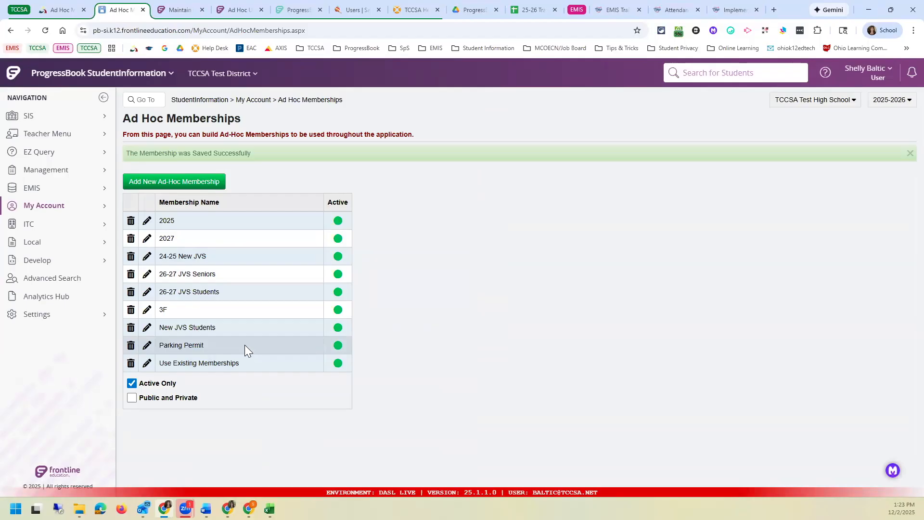
Make the Use Existing Memberships membership inactive, leaving it public, and save the change.
click(148, 364)
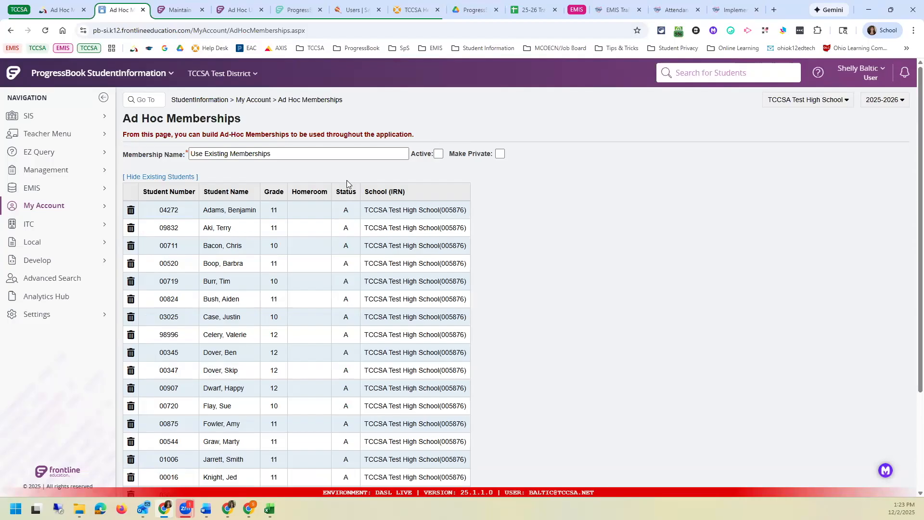
click(499, 155)
click(487, 155)
scroll(440, 179, down, 3)
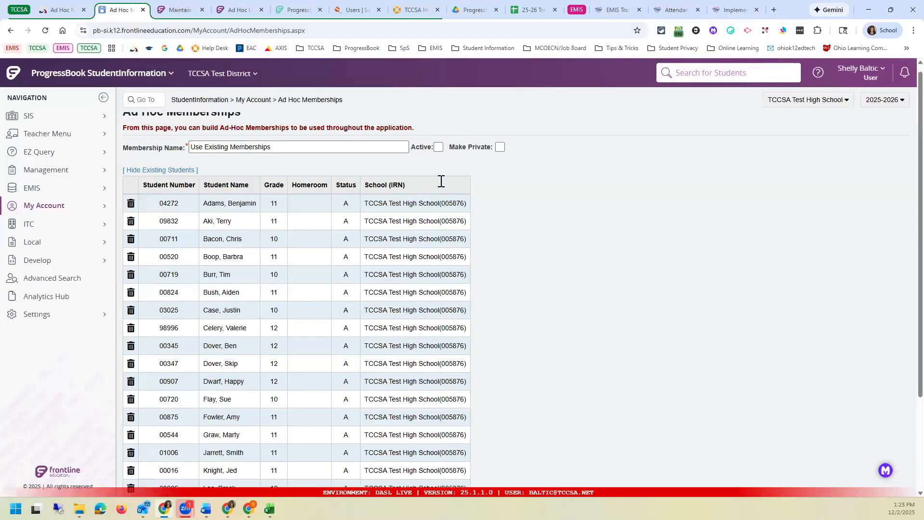
click(137, 474)
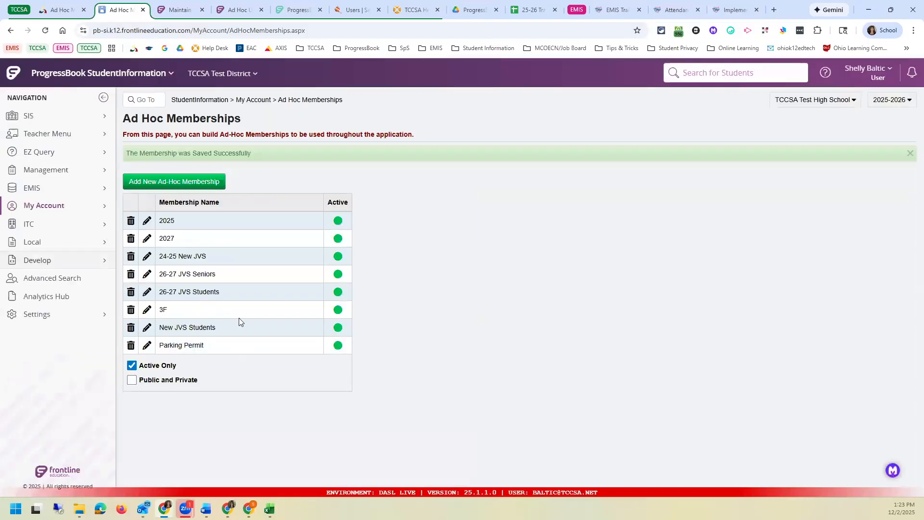
List inactive ad hoc memberships along with active ones, and open Student Profile Bulk Update from the Ad-Hoc Updates.
click(144, 367)
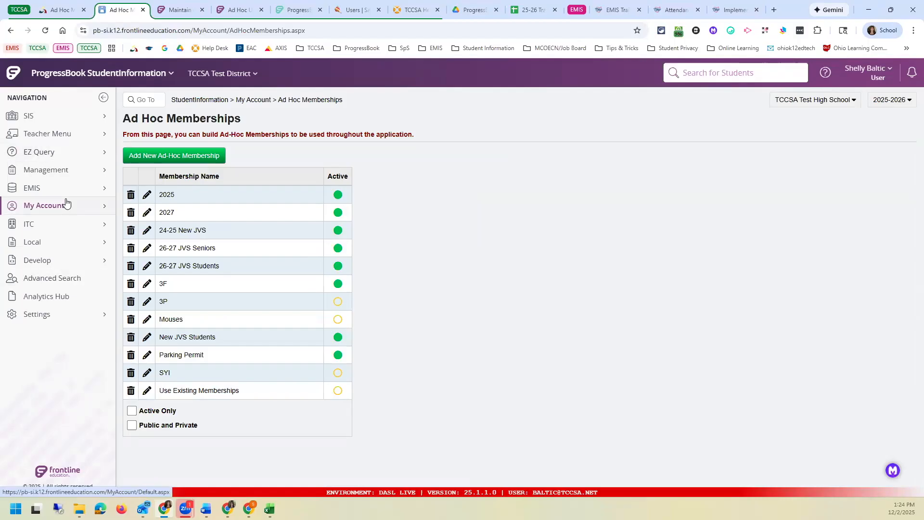
click(72, 172)
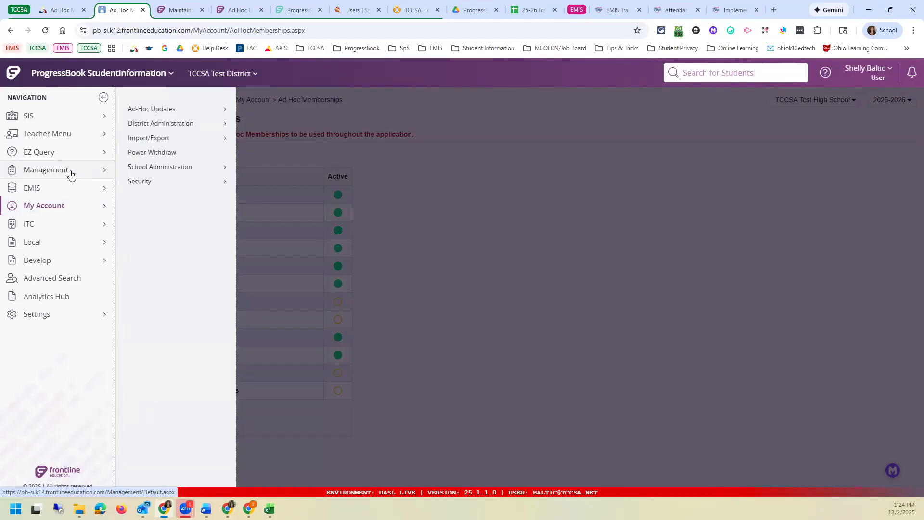
click(151, 110)
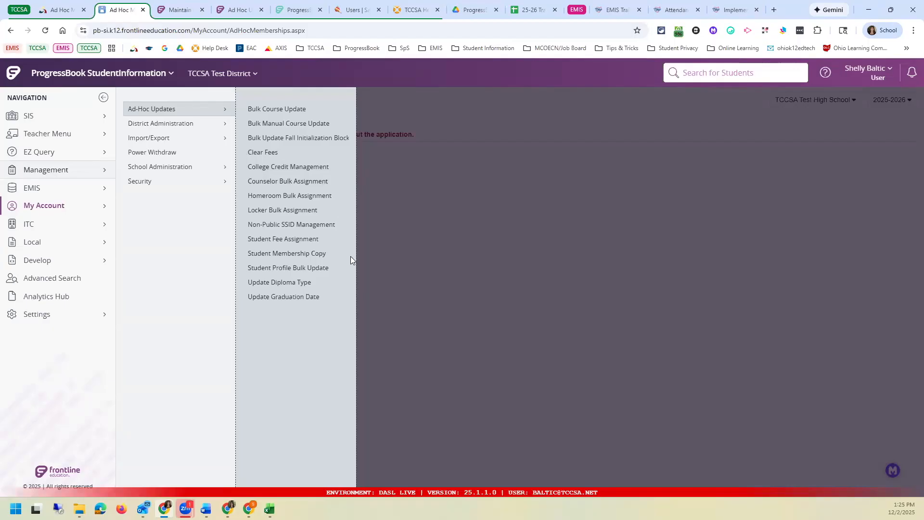
click(270, 269)
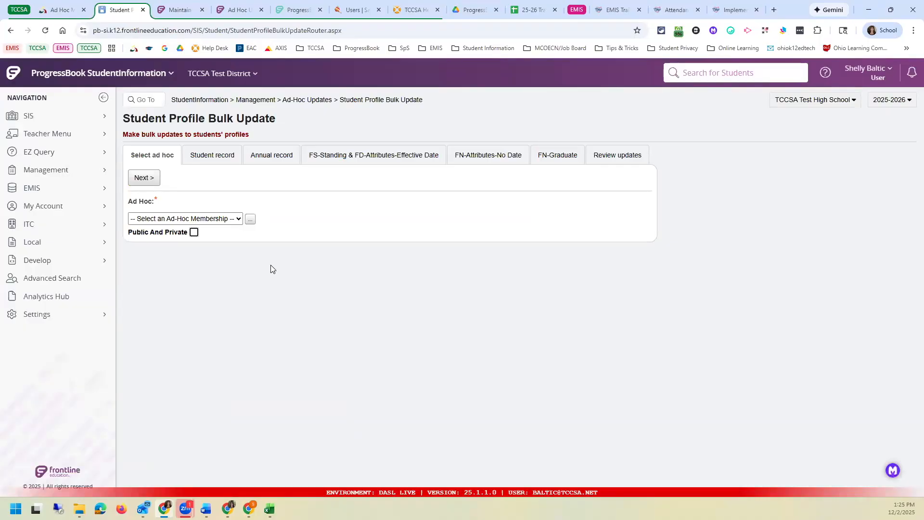
Include public and private memberships in the ad hoc choices, choose Snow White and continue to the student record fields.
drag(127, 201, 155, 223)
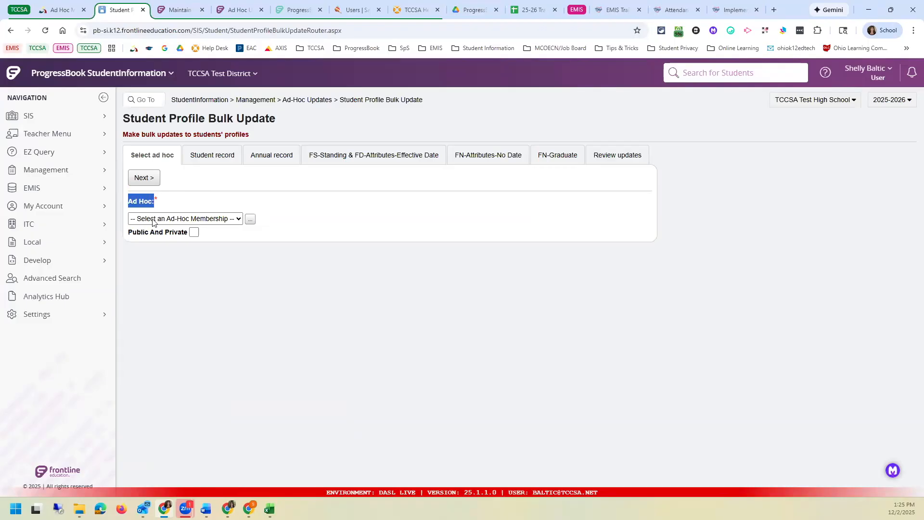
click(217, 221)
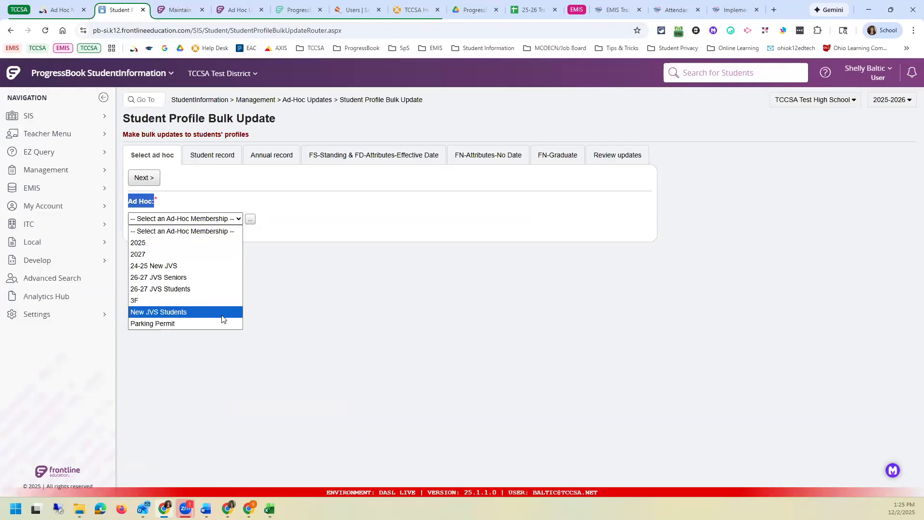
click(295, 225)
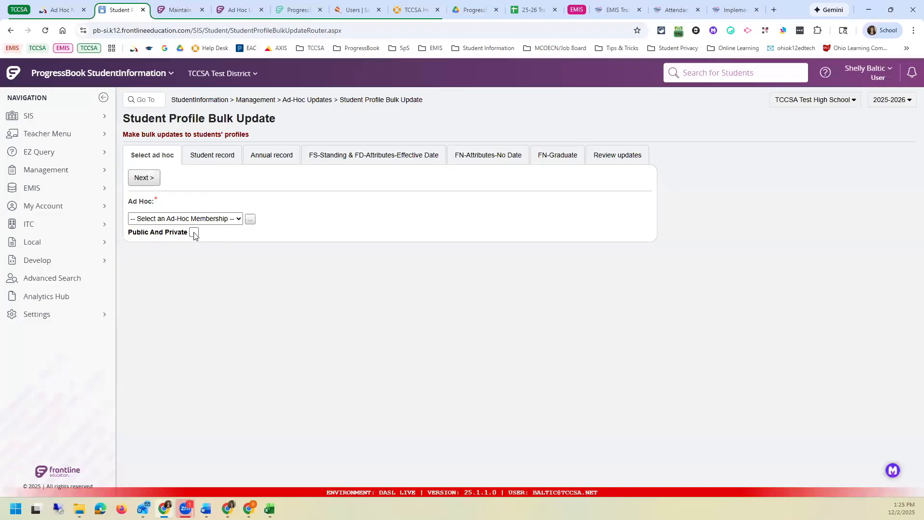
click(194, 233)
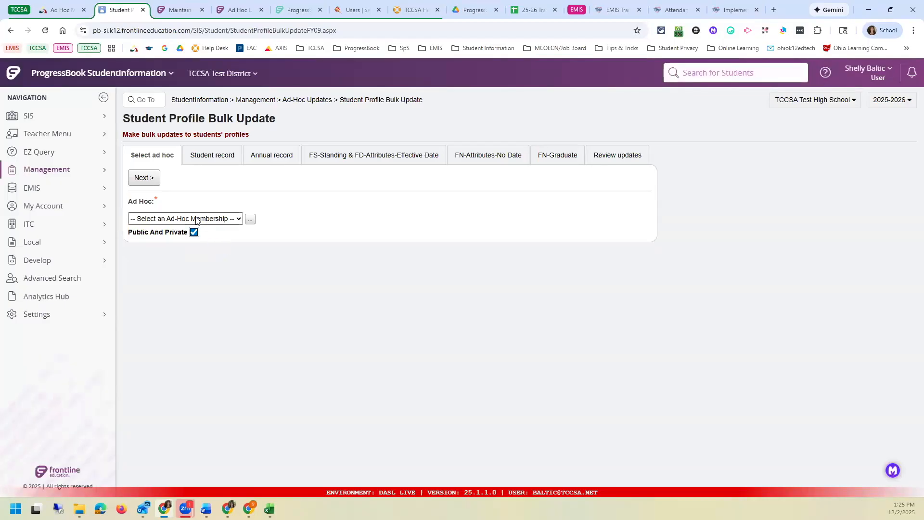
click(196, 220)
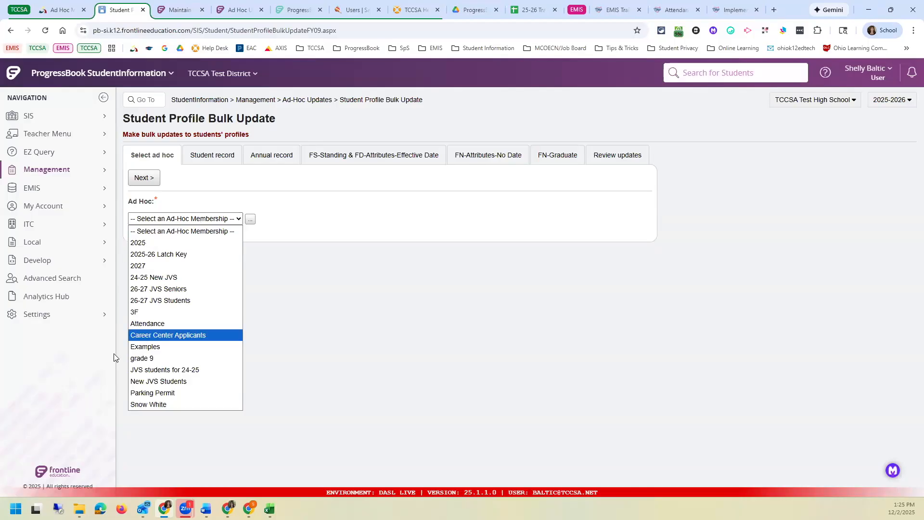
click(159, 406)
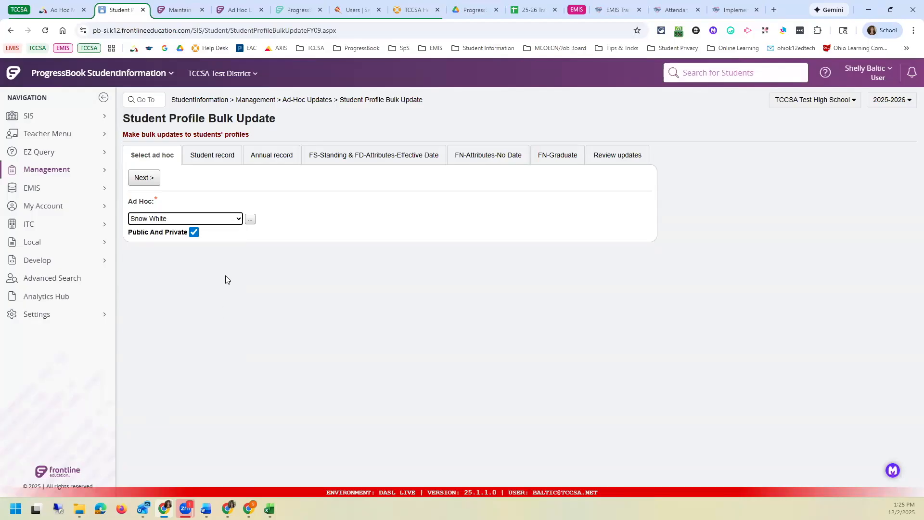
click(146, 178)
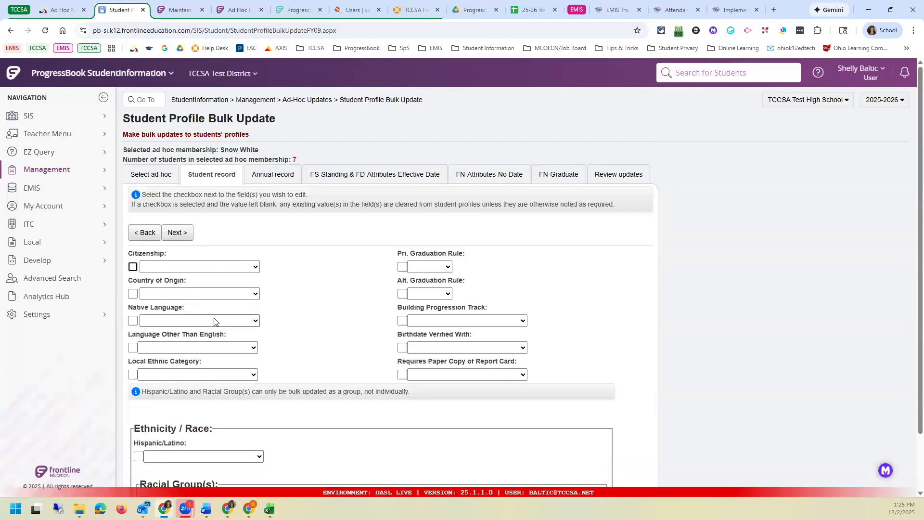
Examine the student record fields available for bulk update, including Building Progression Track and Attendance Calendar.
scroll(214, 321, down, 2)
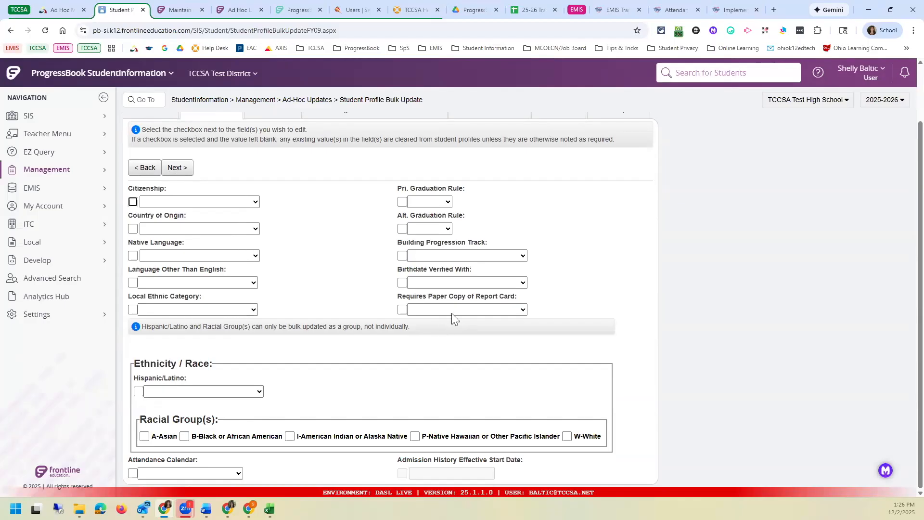
drag(397, 242, 488, 246)
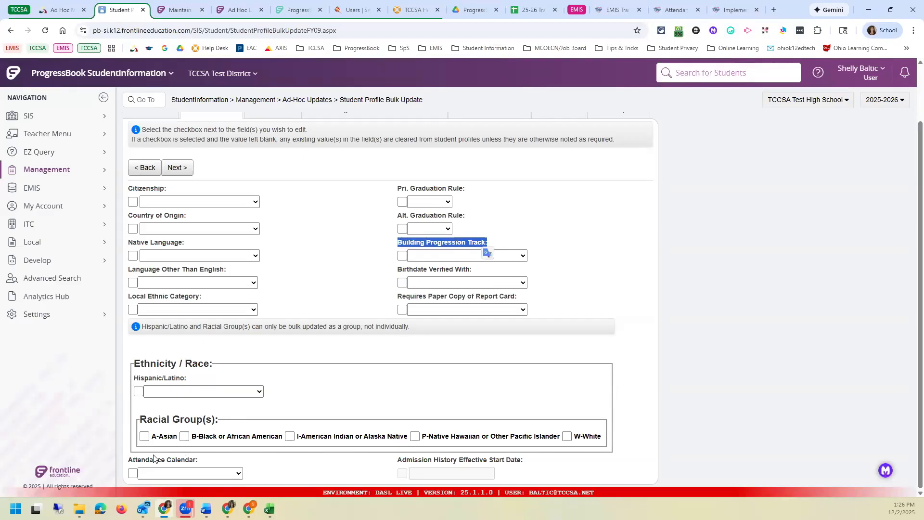
drag(145, 460, 197, 461)
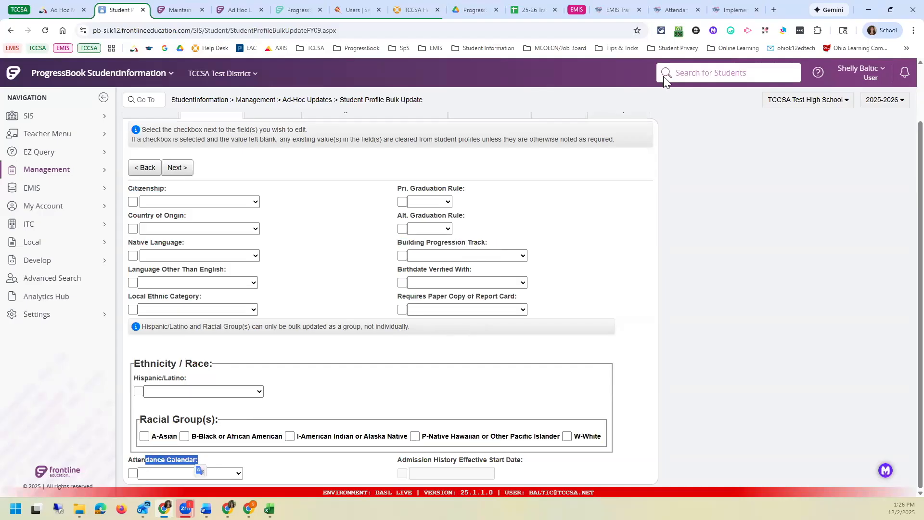
Search for the test students by last name, select the first student in the results and open that student's profile for editing.
click(679, 69)
text(ewar)
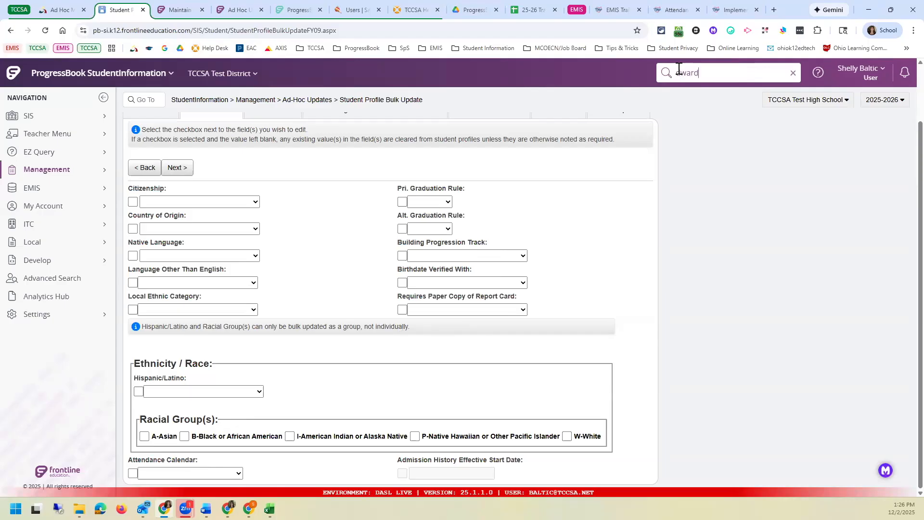
key(Return)
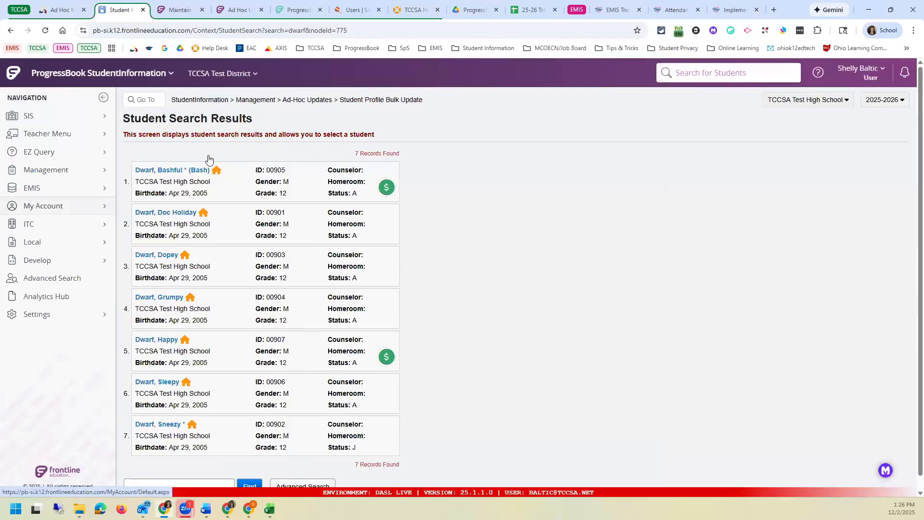
click(168, 172)
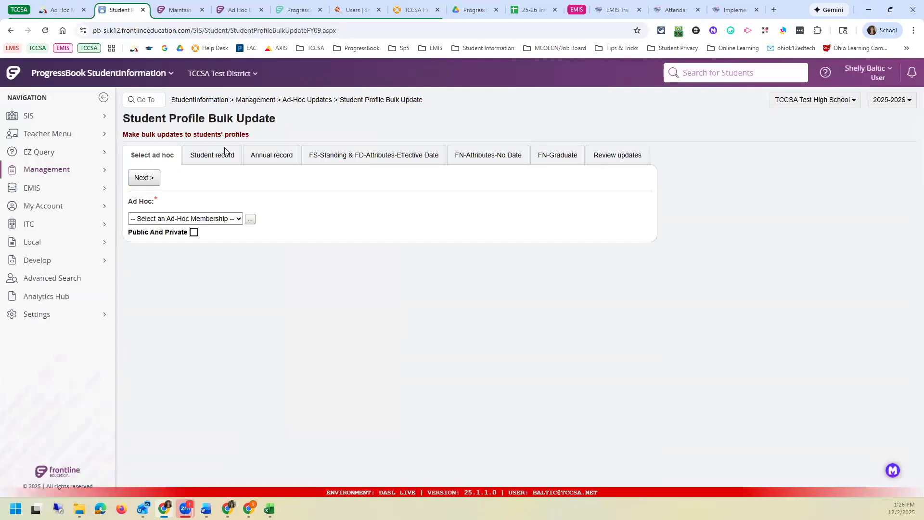
click(209, 101)
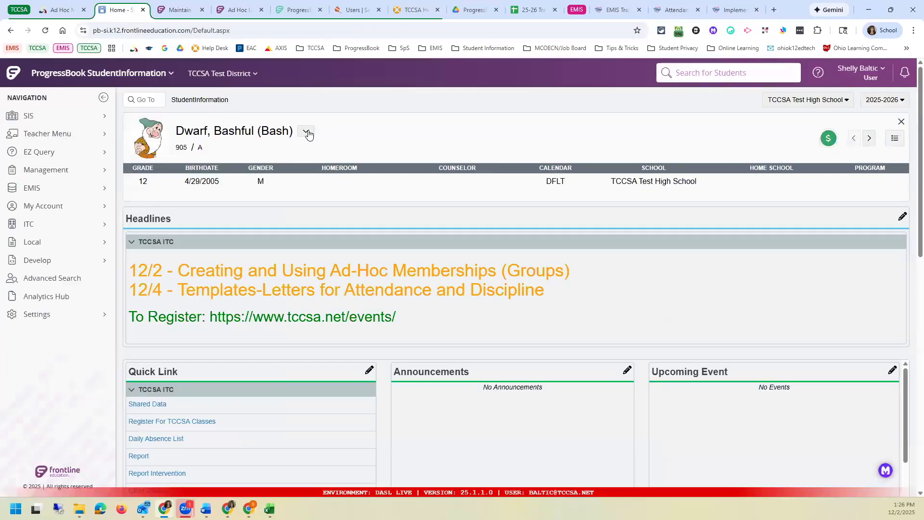
click(306, 131)
click(327, 160)
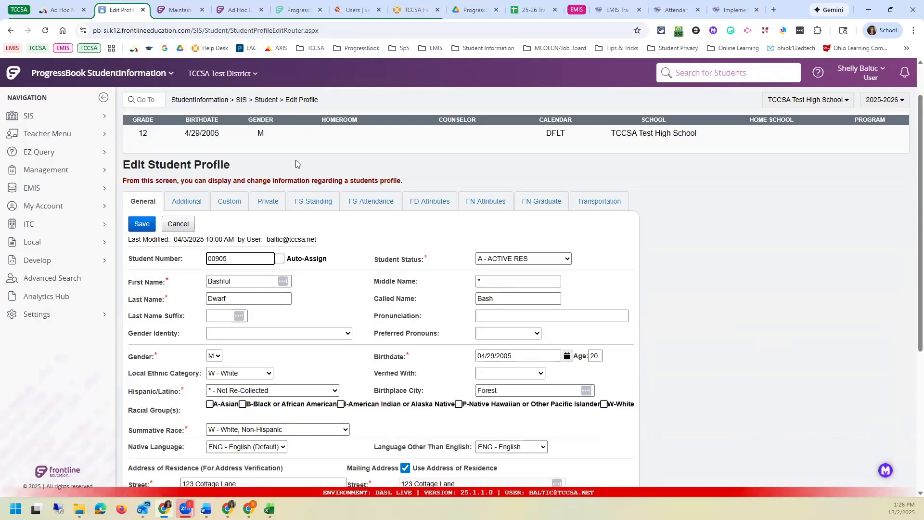
Examine the General fields of the student's profile, from the student number down to the Attendance Calendar.
scroll(231, 308, down, 1)
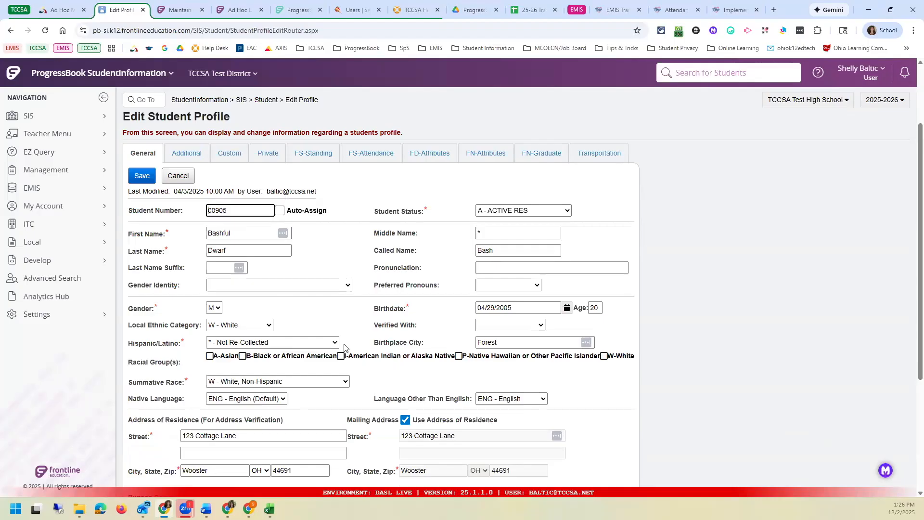
scroll(348, 335, down, 4)
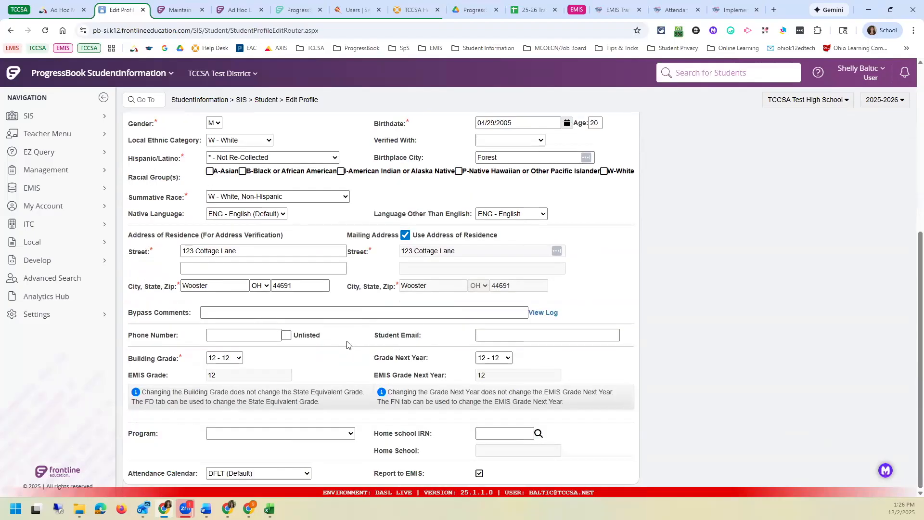
scroll(345, 346, up, 6)
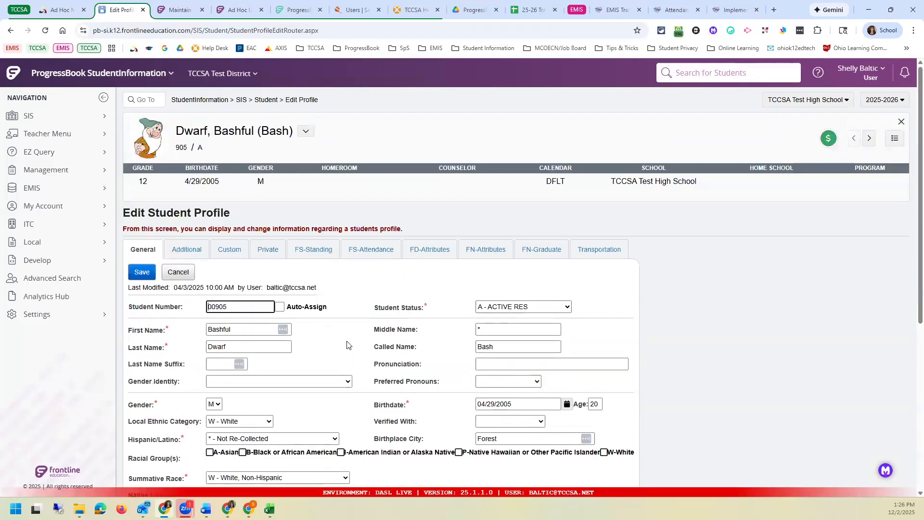
scroll(347, 345, down, 5)
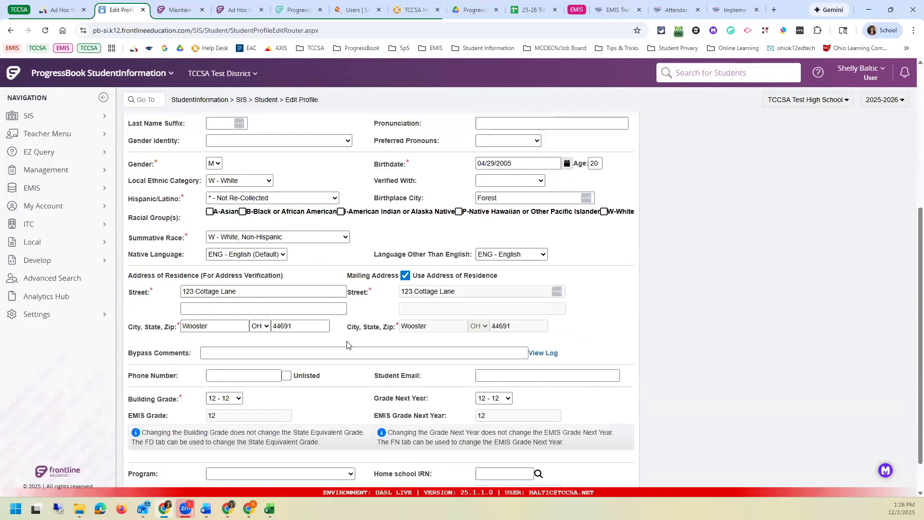
scroll(346, 345, down, 1)
scroll(231, 101, up, 6)
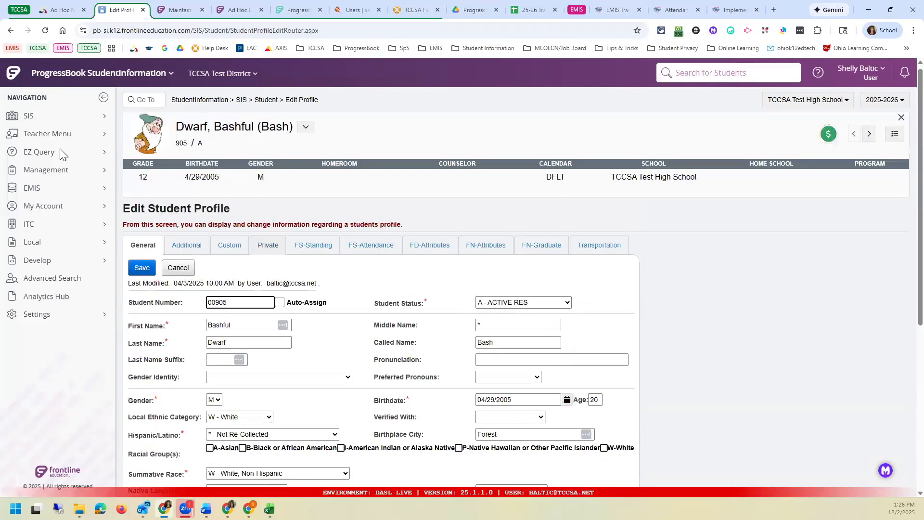
scroll(216, 487, down, 6)
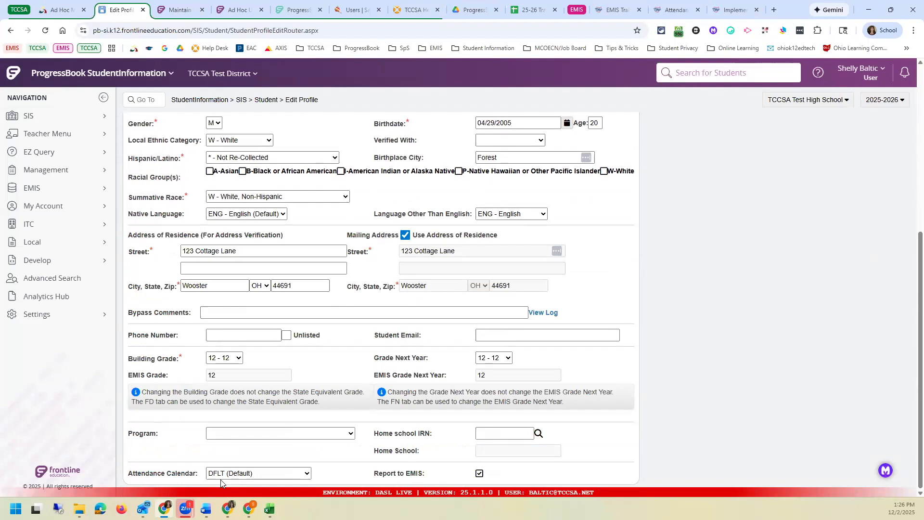
scroll(229, 453, up, 6)
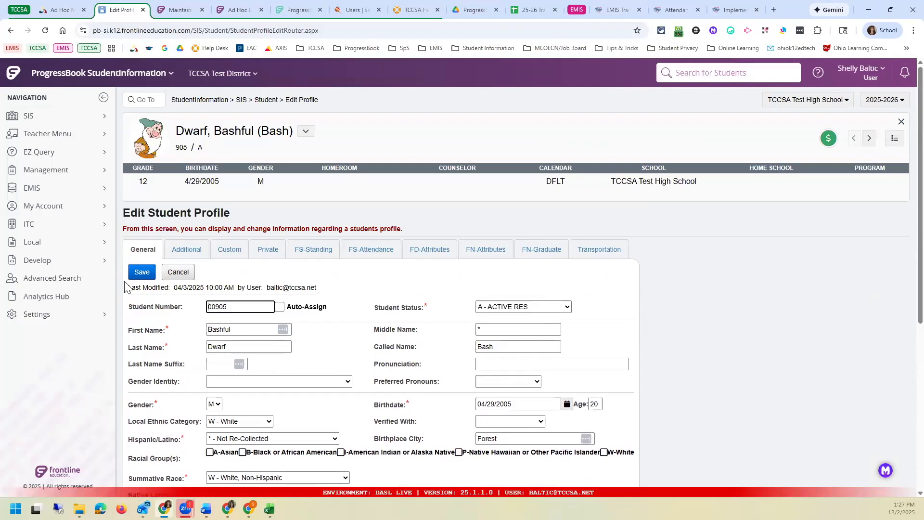
Reopen Student Profile Bulk Update, include public and private memberships, and choose Snow White as the ad hoc membership for student record updates.
click(82, 180)
click(153, 109)
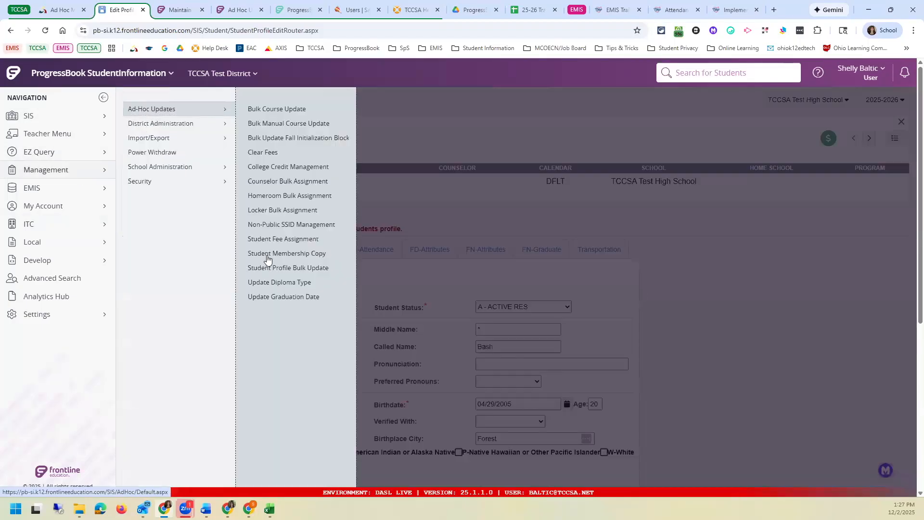
click(282, 268)
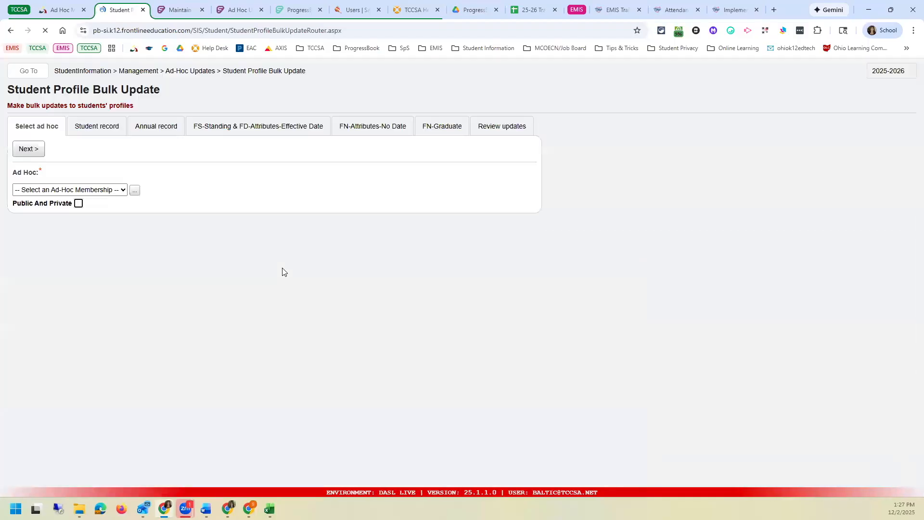
click(198, 220)
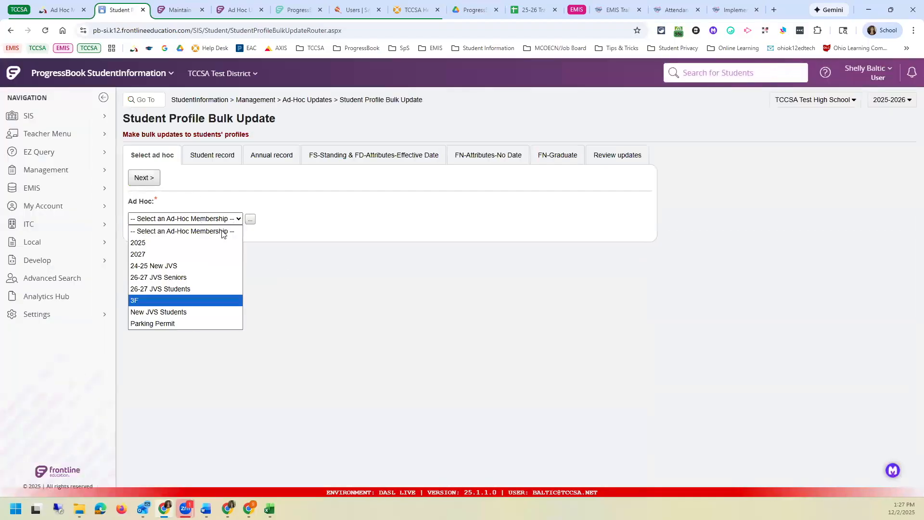
click(193, 232)
click(194, 232)
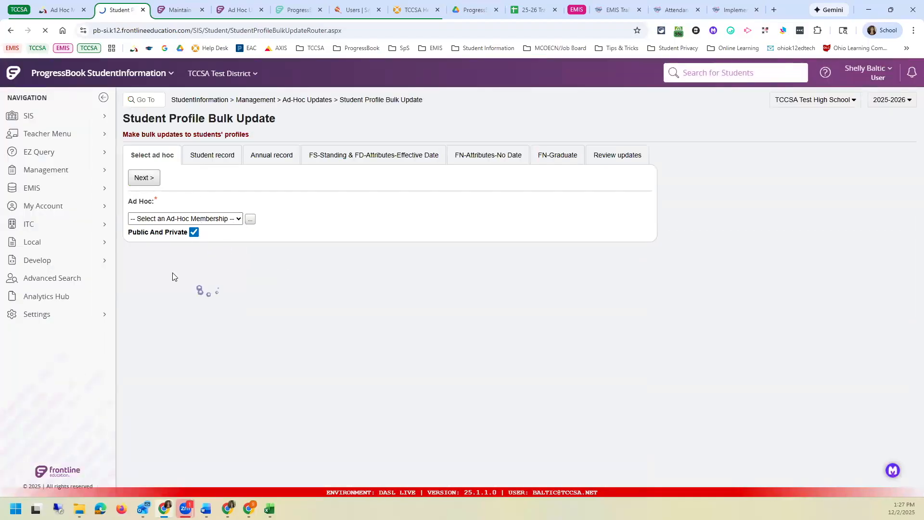
click(190, 218)
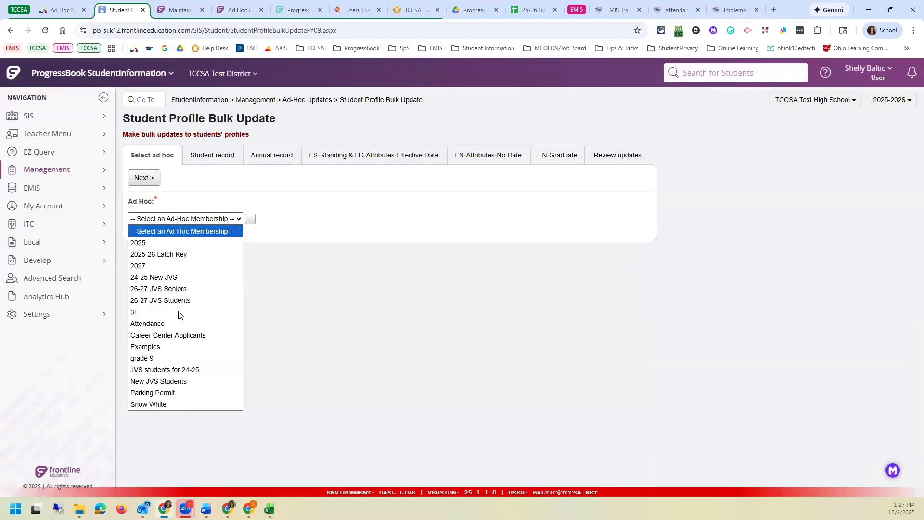
click(163, 403)
click(156, 185)
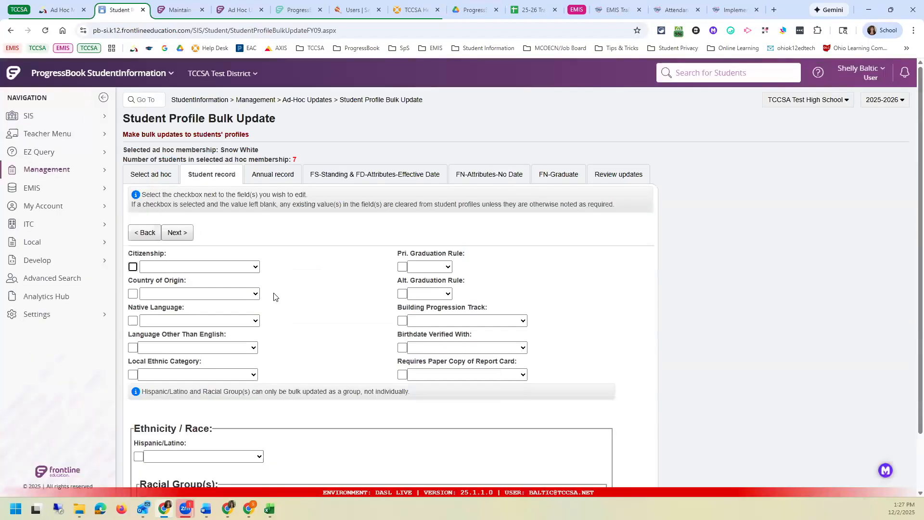
Set the bulk update's Attendance Calendar to the Seniors calendar (3 days early).
scroll(255, 360, down, 2)
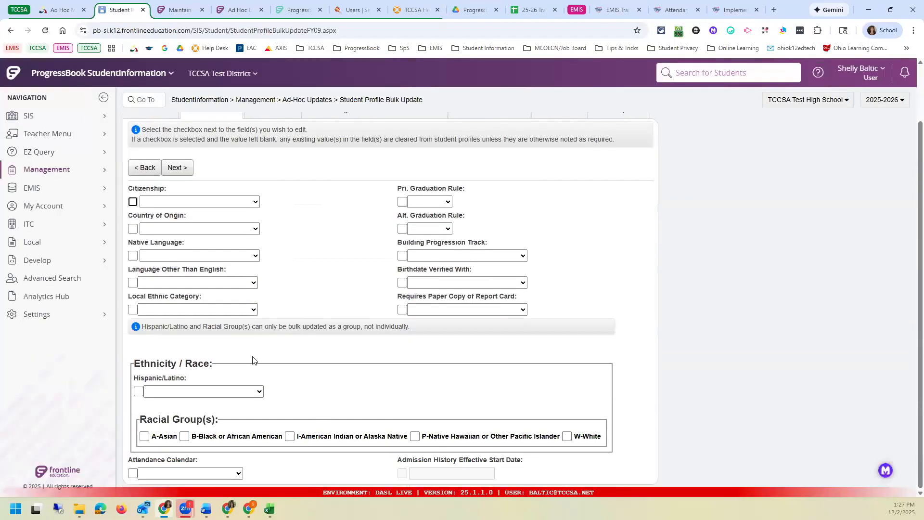
click(204, 476)
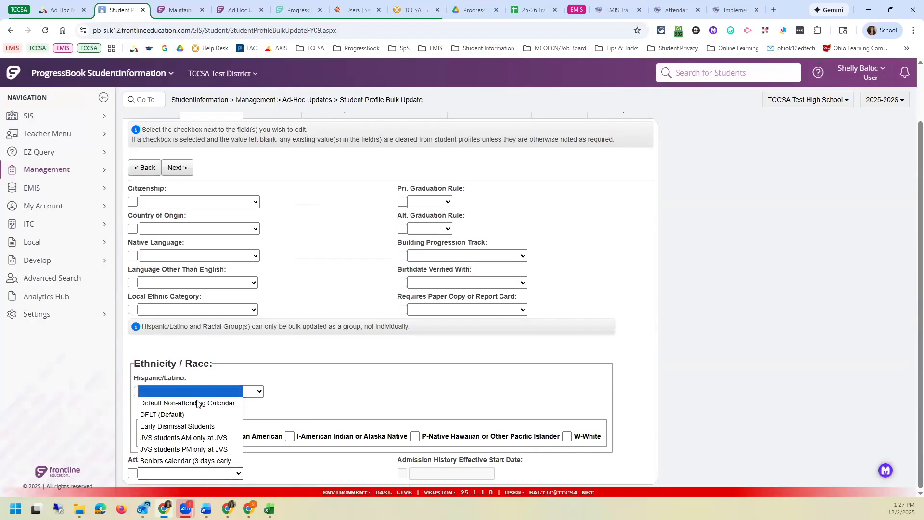
click(195, 461)
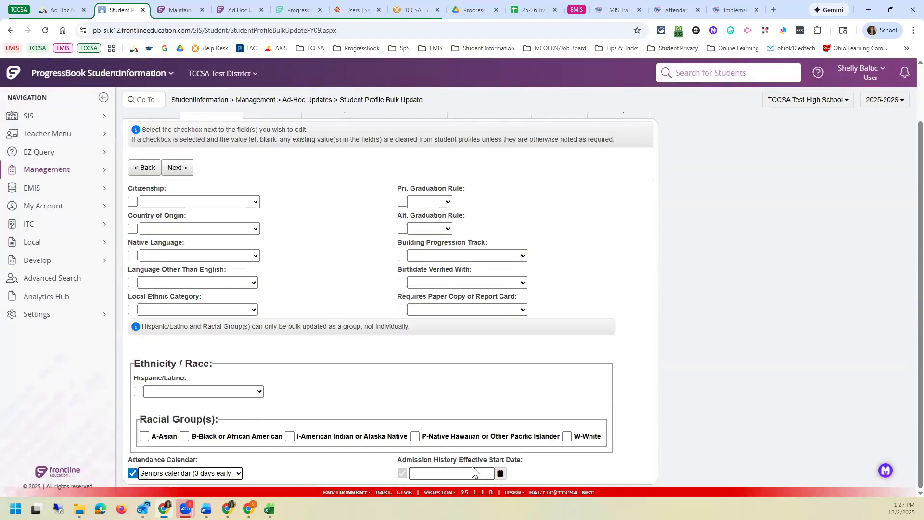
Set the Admission History Effective Start Date for the attendance calendar change to 12/02/2025.
click(501, 474)
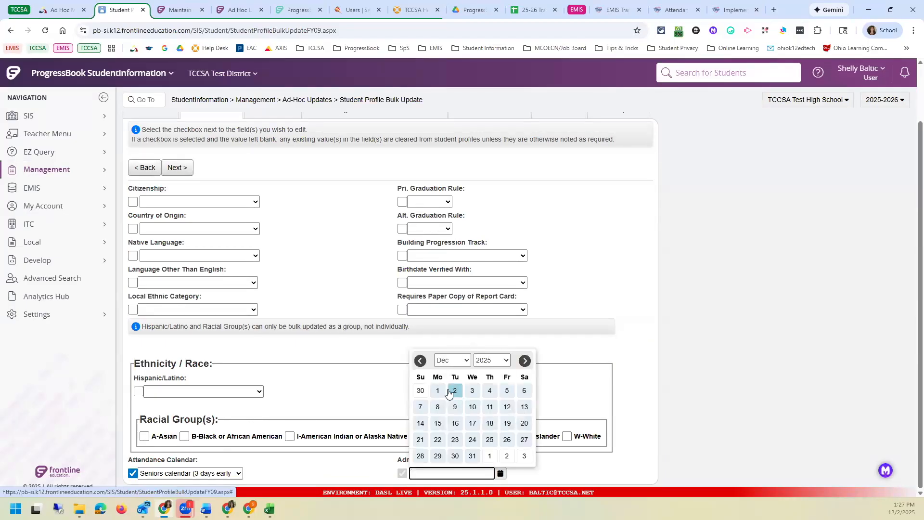
click(455, 393)
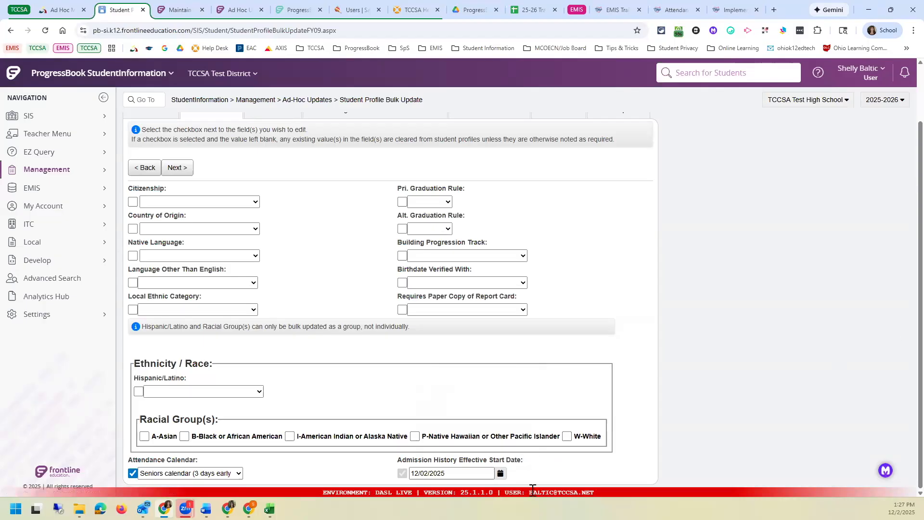
scroll(536, 441, up, 2)
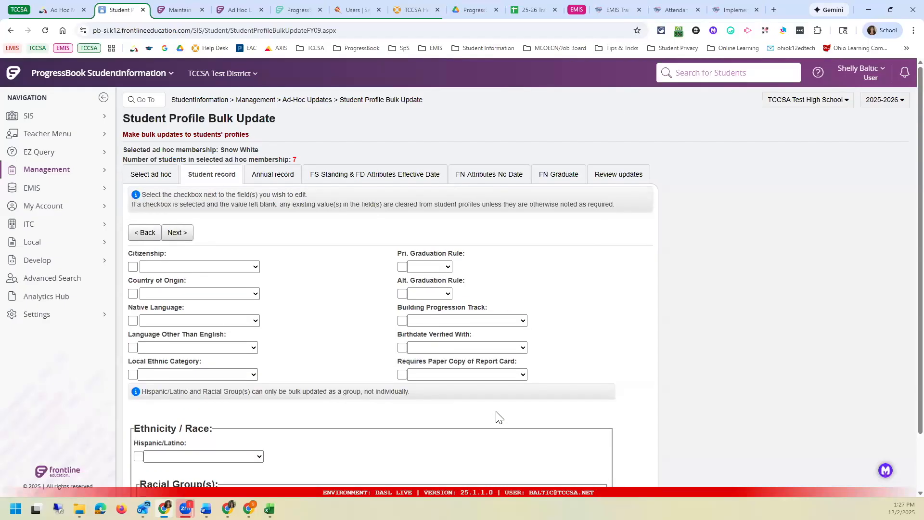
Continue to the Annual record fields and review the Counselor and Student Status choices without selecting any.
click(185, 234)
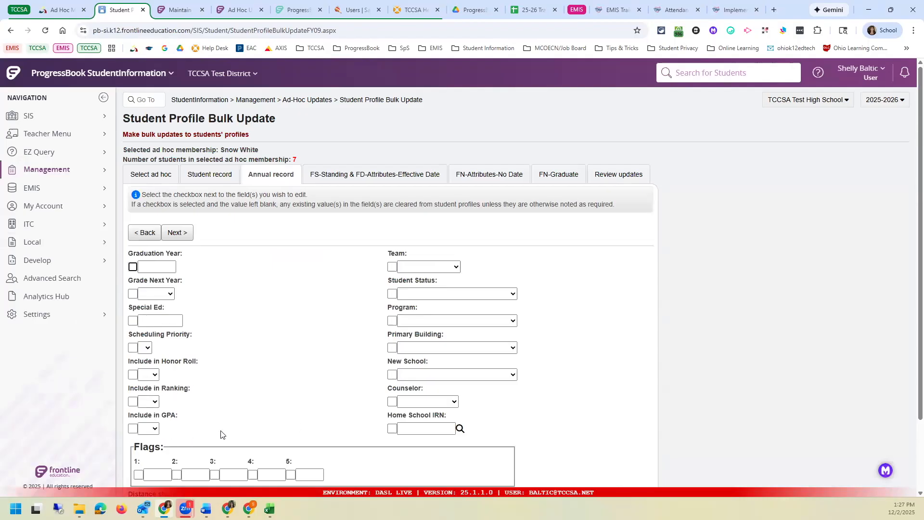
scroll(221, 435, down, 1)
click(443, 355)
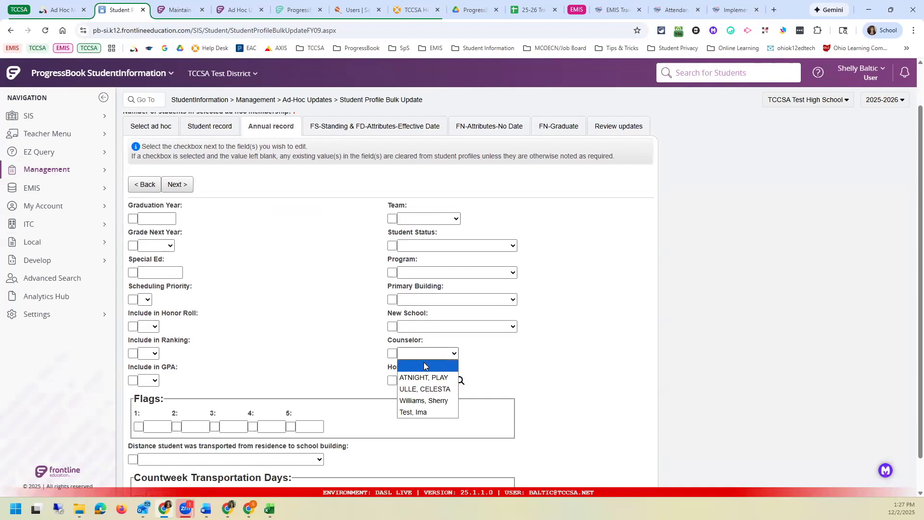
click(410, 246)
click(410, 245)
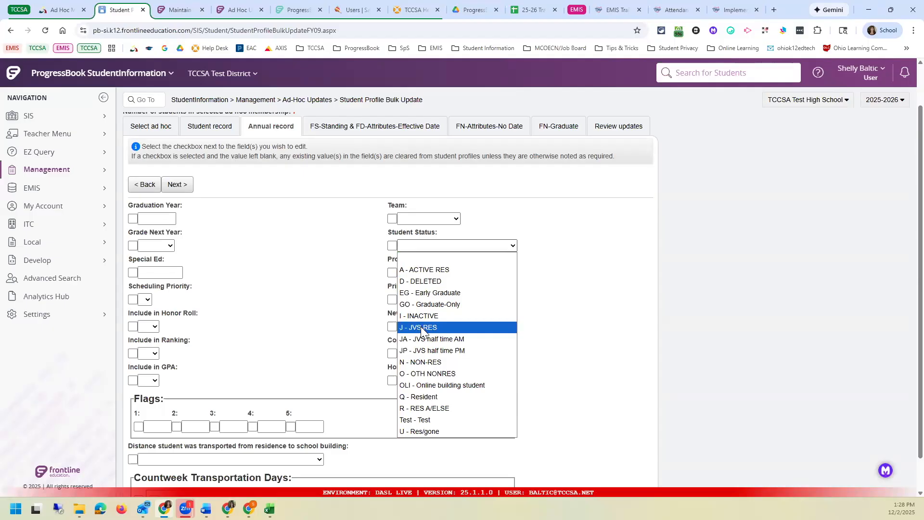
key(Up)
key(Escape)
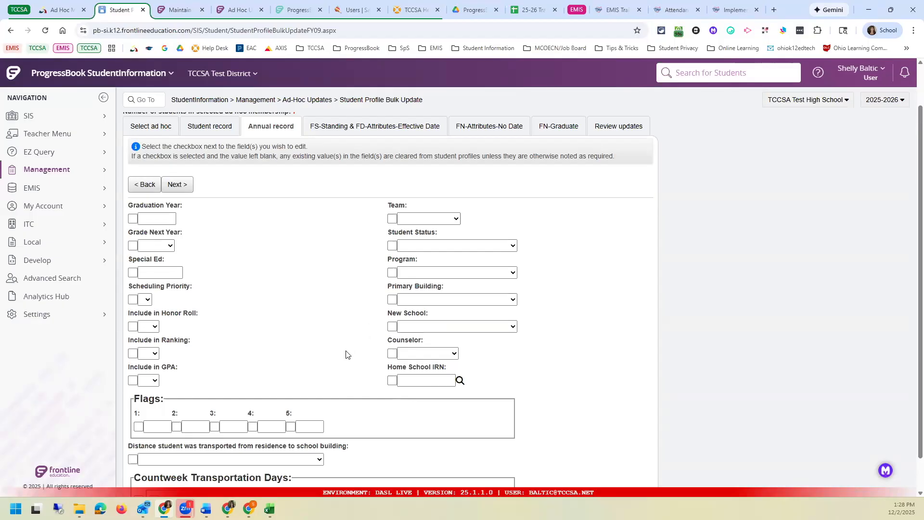
scroll(345, 354, down, 1)
scroll(346, 355, up, 3)
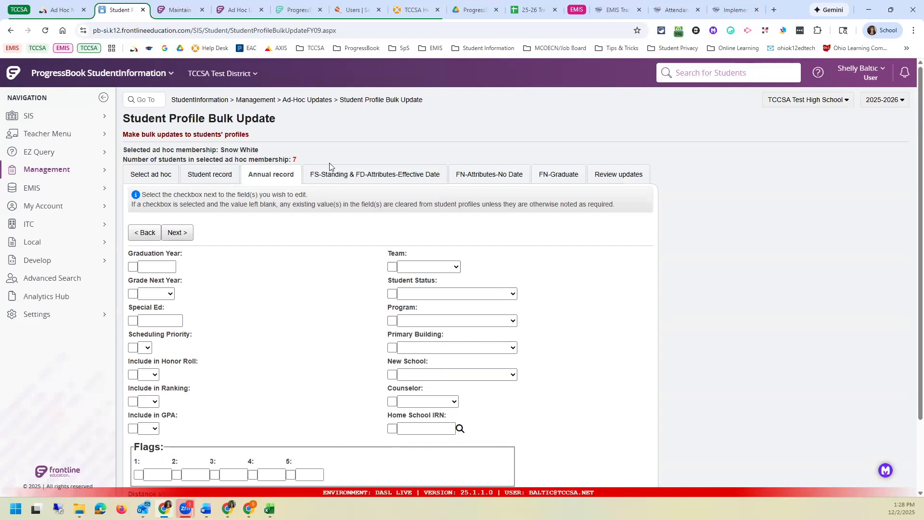
Continue to the FS-Standing fields and review the Admission Reason and EMIS Situation choices and the Sent To sections.
click(178, 233)
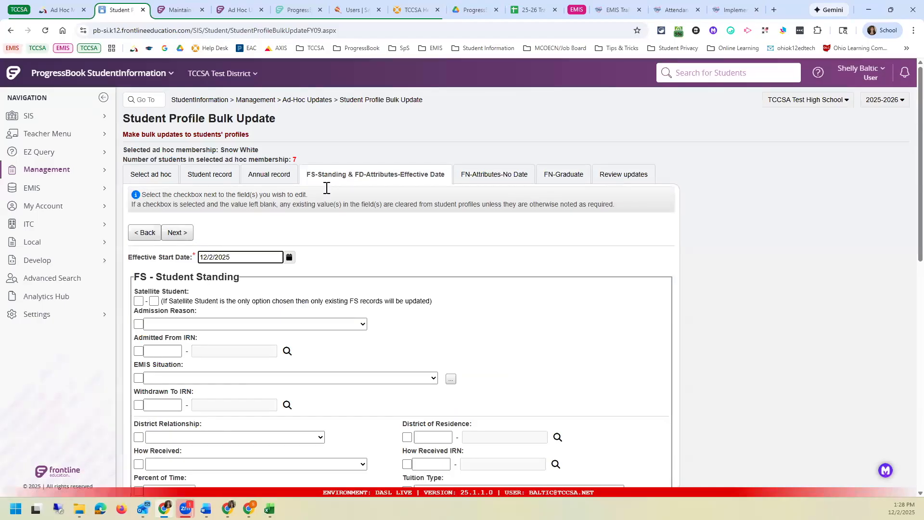
scroll(278, 236, down, 2)
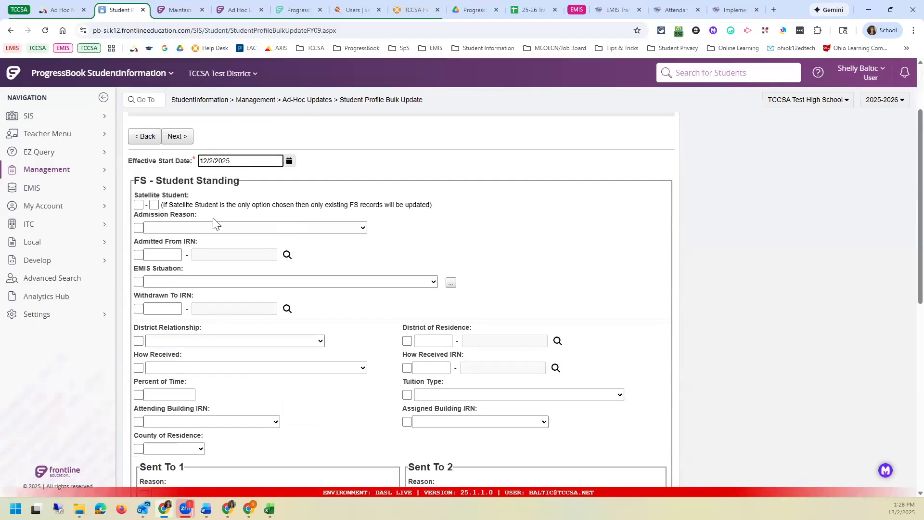
click(182, 228)
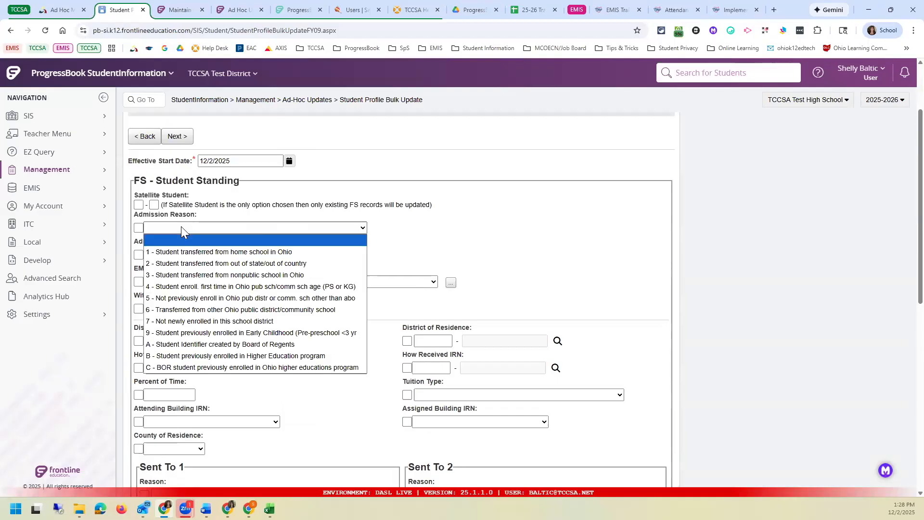
click(462, 229)
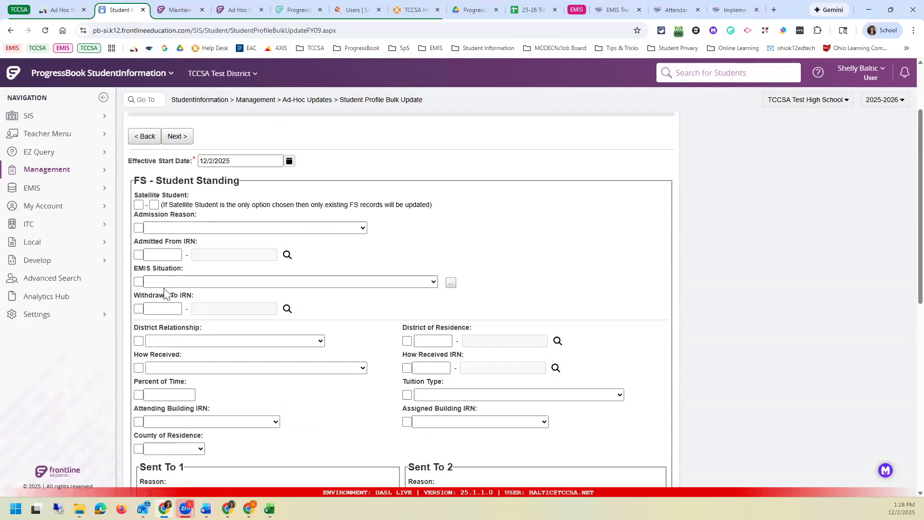
scroll(190, 325, down, 2)
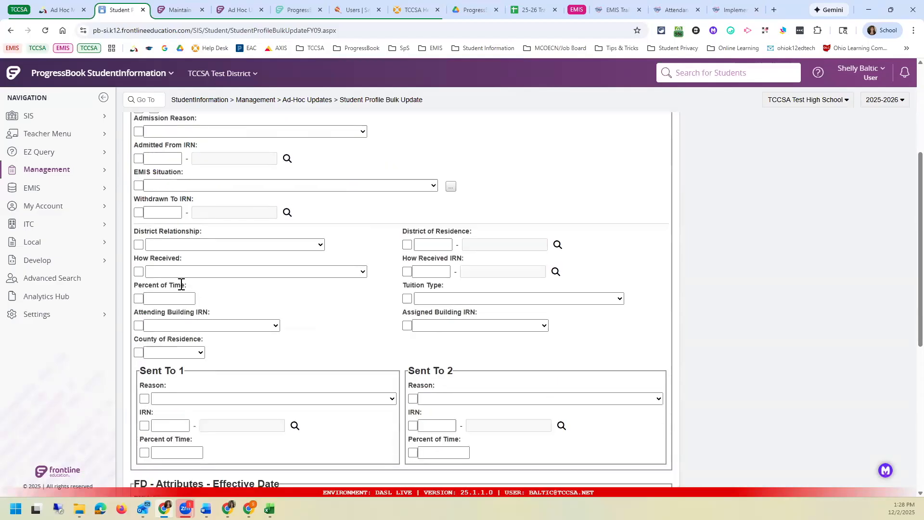
click(166, 186)
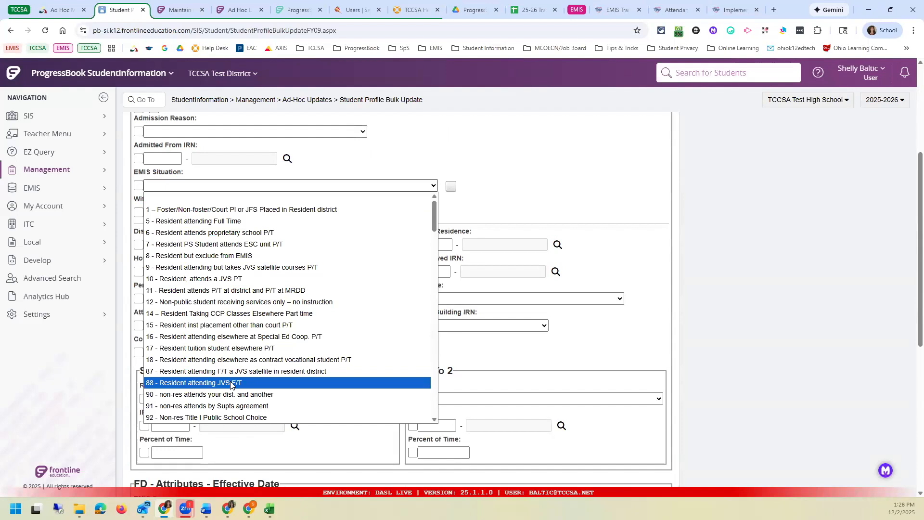
click(477, 145)
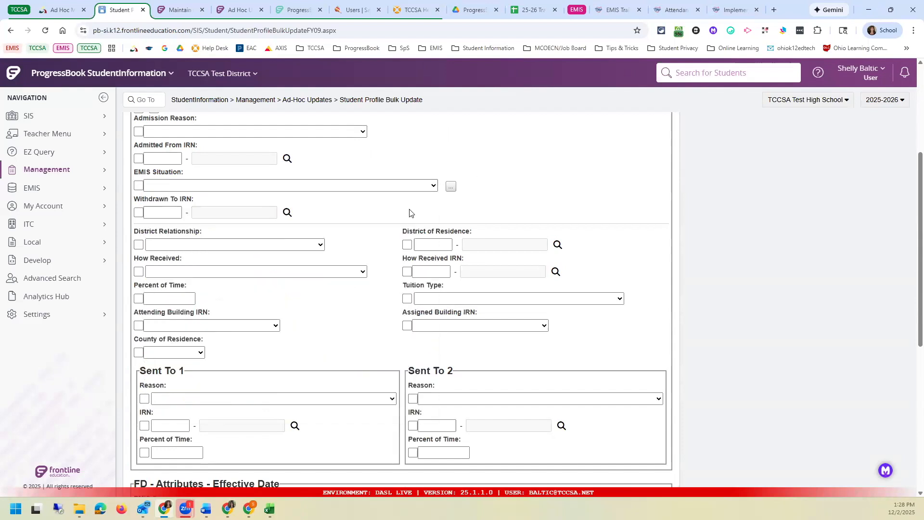
scroll(300, 246, down, 1)
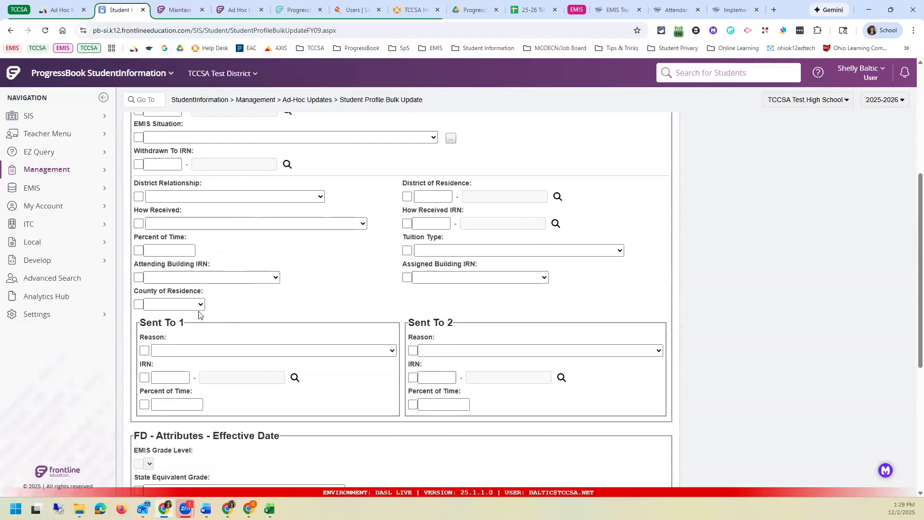
scroll(310, 312, down, 1)
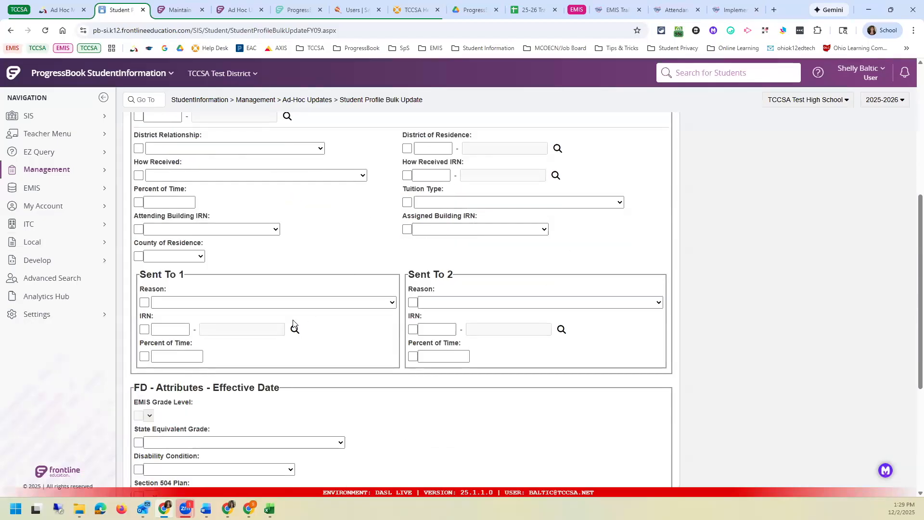
Examine the FD - Attributes - Effective Date fields, including Disability Condition, down to the Reporting Calendar.
scroll(293, 323, down, 2)
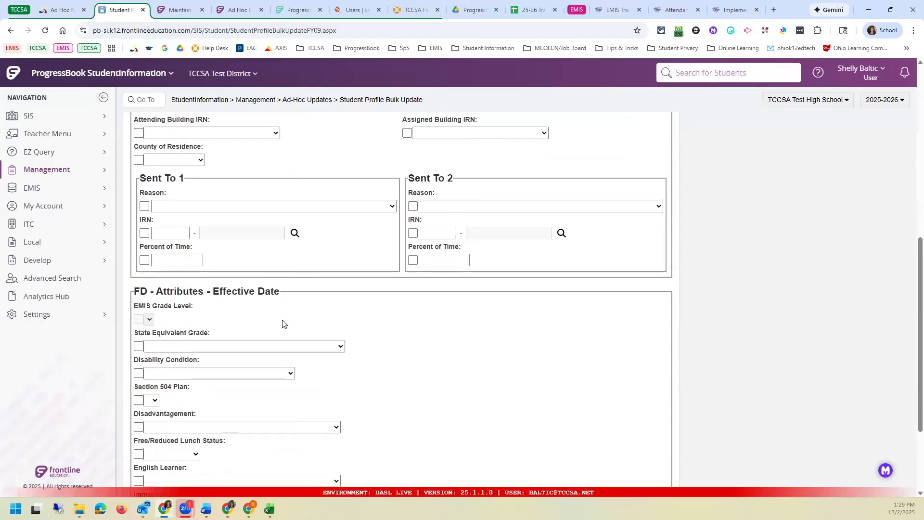
drag(135, 293, 183, 291)
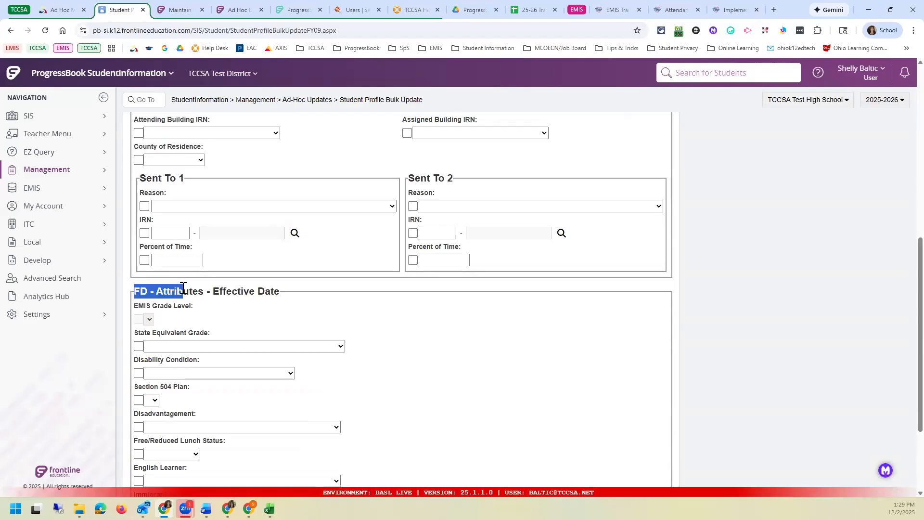
scroll(184, 289, down, 2)
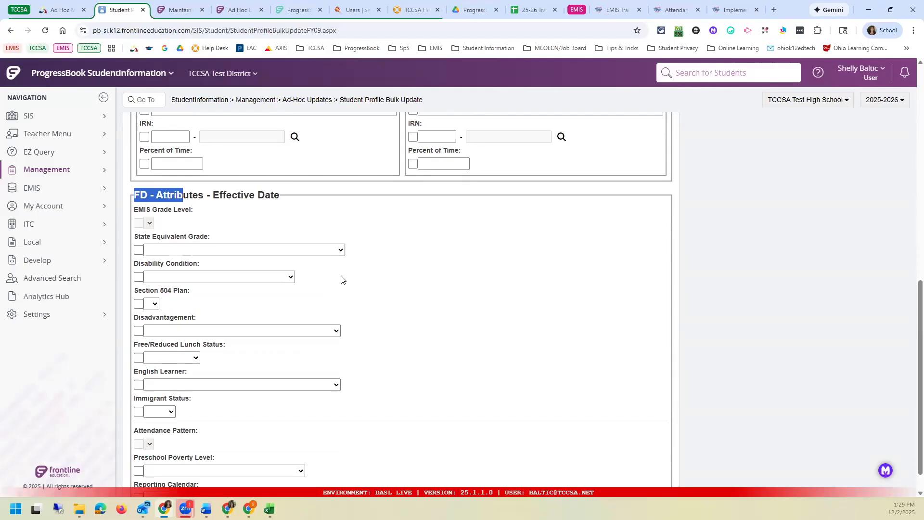
scroll(341, 279, down, 1)
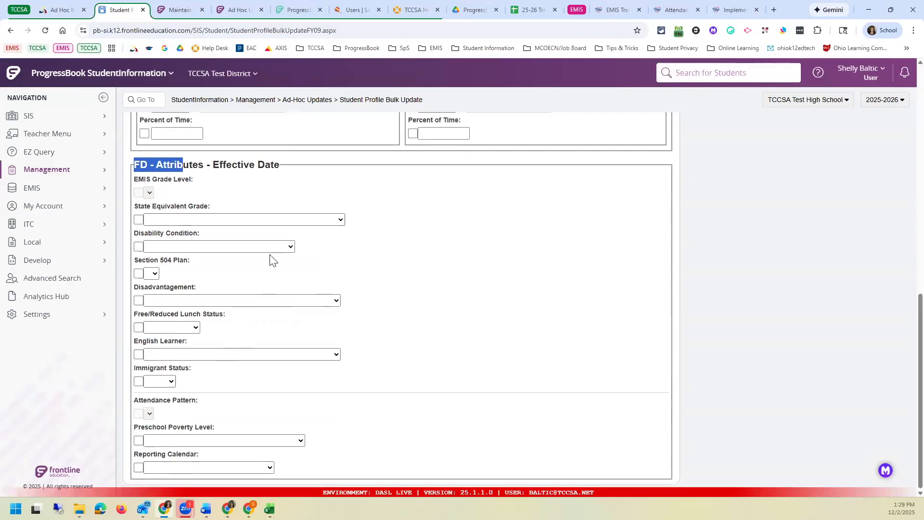
drag(135, 233, 201, 244)
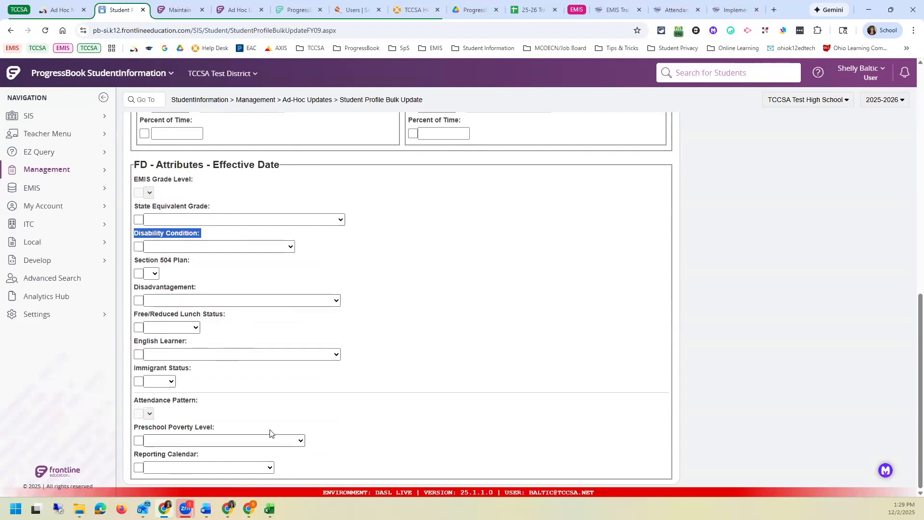
drag(135, 166, 148, 168)
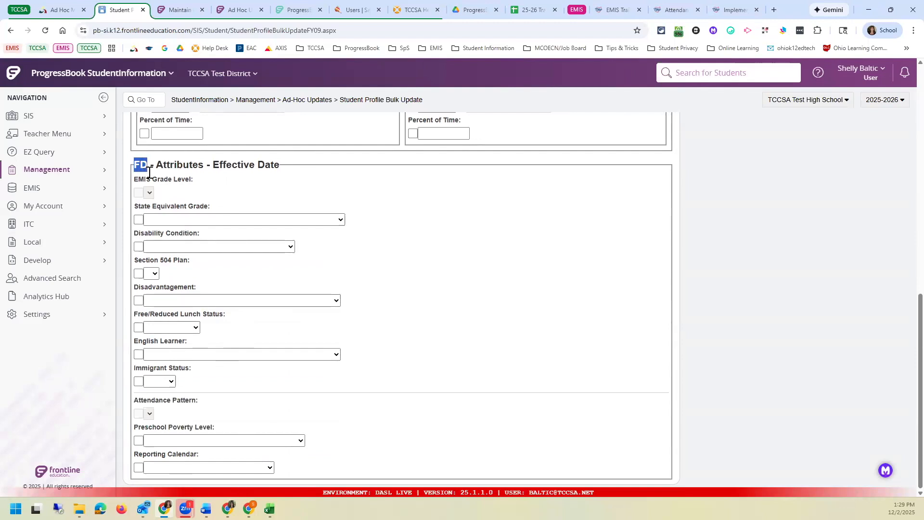
Set the Reporting Calendar in the FD attributes to GR12 - Seniors calendar (3 days early).
drag(133, 461, 208, 462)
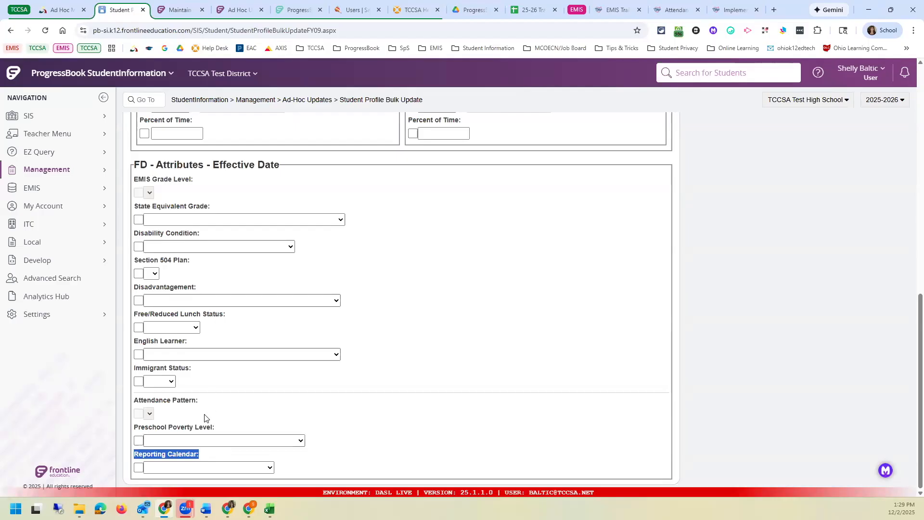
click(204, 469)
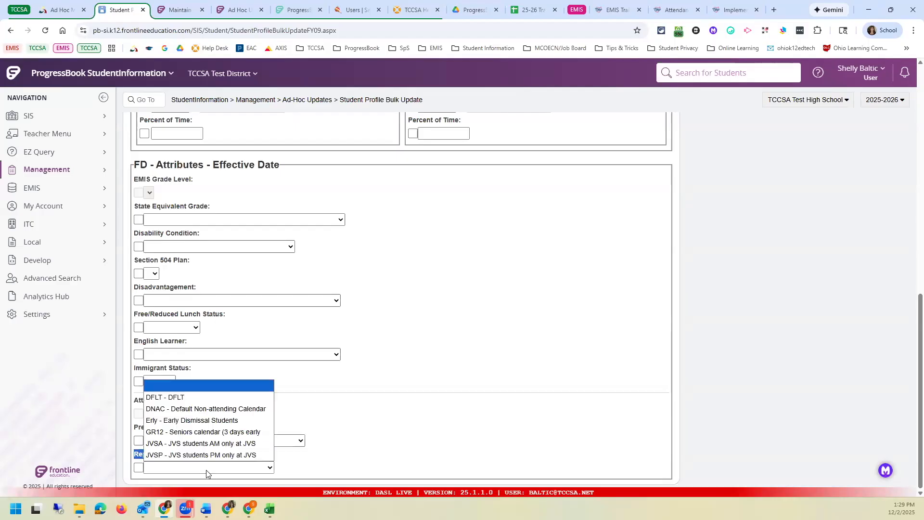
click(241, 432)
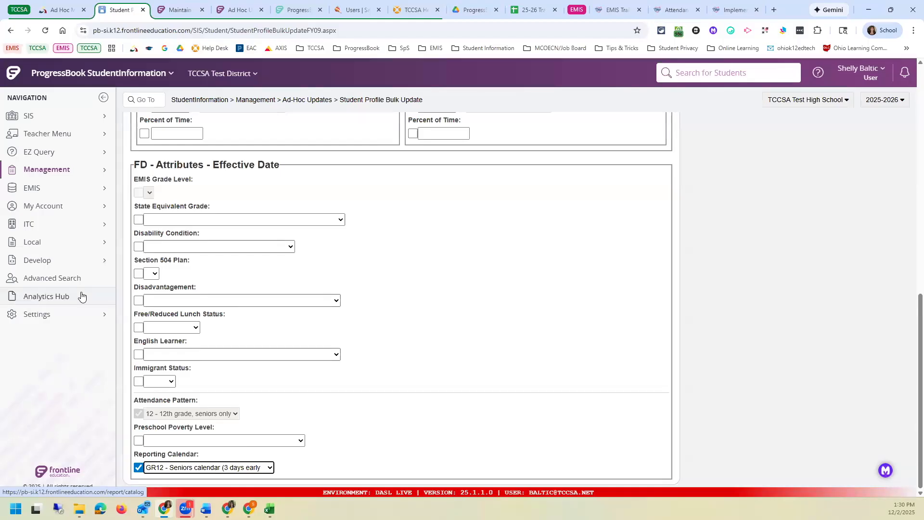
Open the FN-Attributes-No Date fields and examine them from Fiscal Year Began 9th down to the Third Grade Reading Guarantee section.
scroll(393, 180, up, 10)
scroll(394, 179, up, 2)
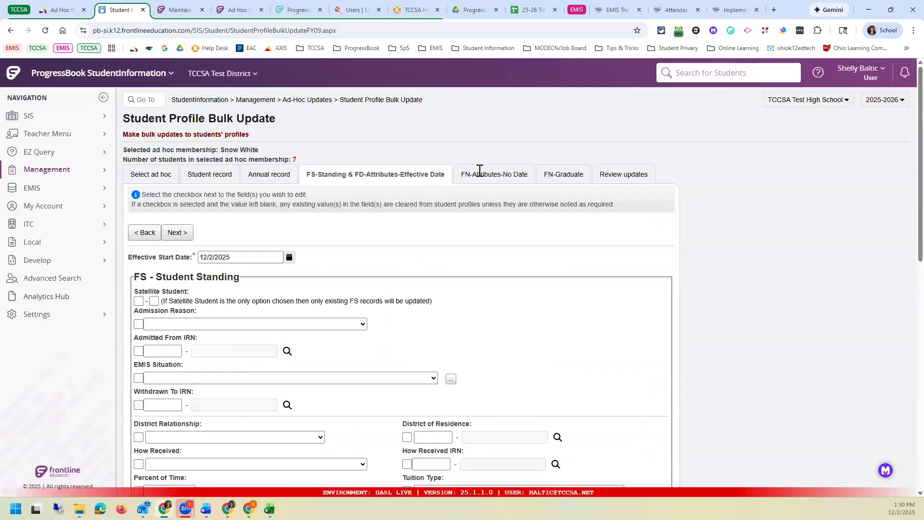
click(526, 176)
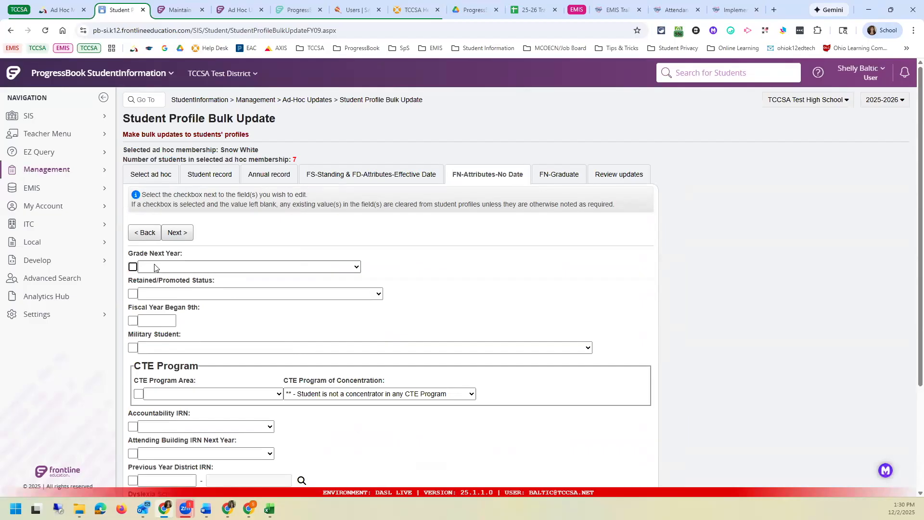
drag(135, 308, 200, 308)
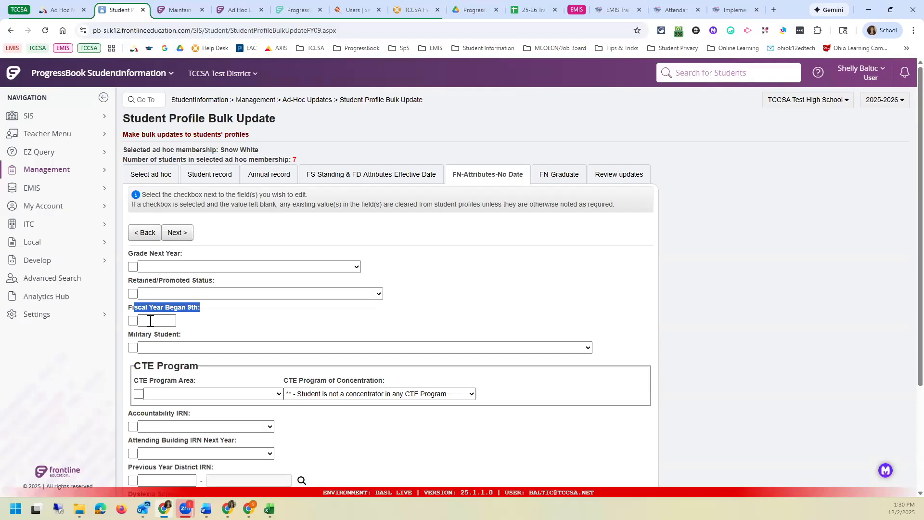
scroll(252, 313, down, 3)
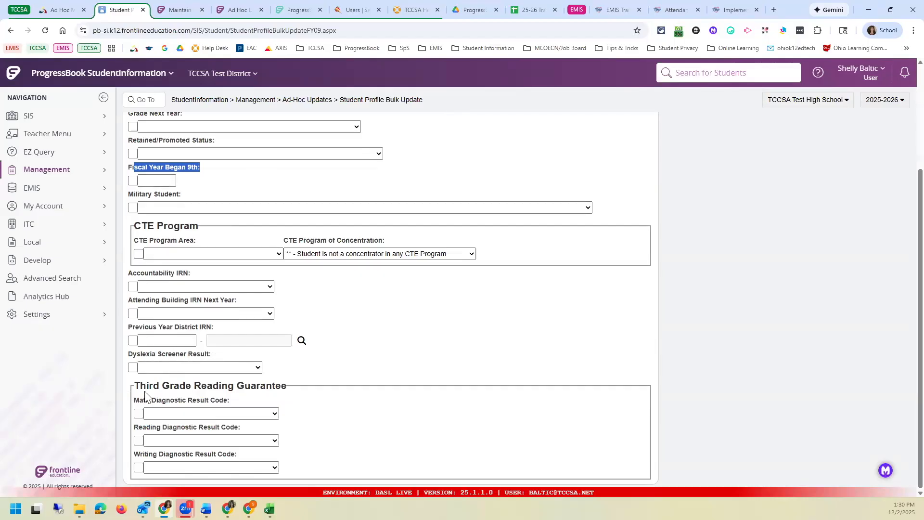
drag(140, 385, 331, 377)
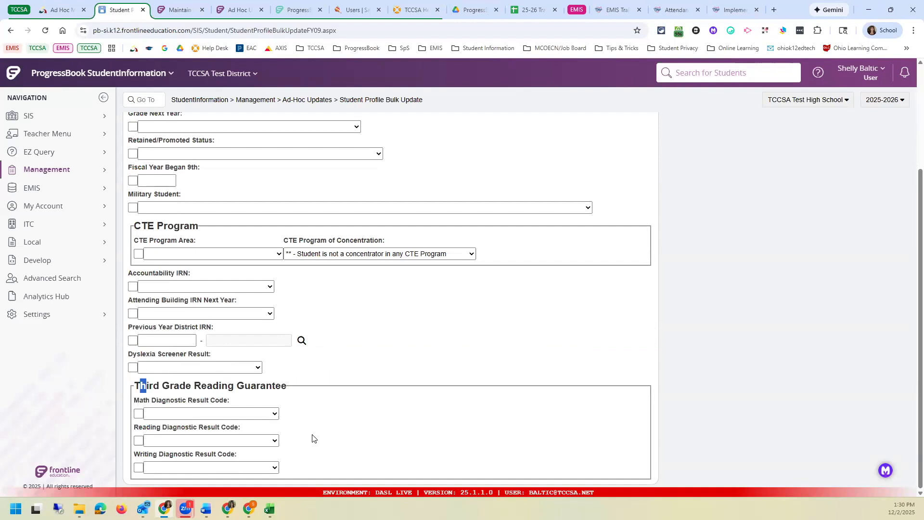
scroll(313, 438, up, 3)
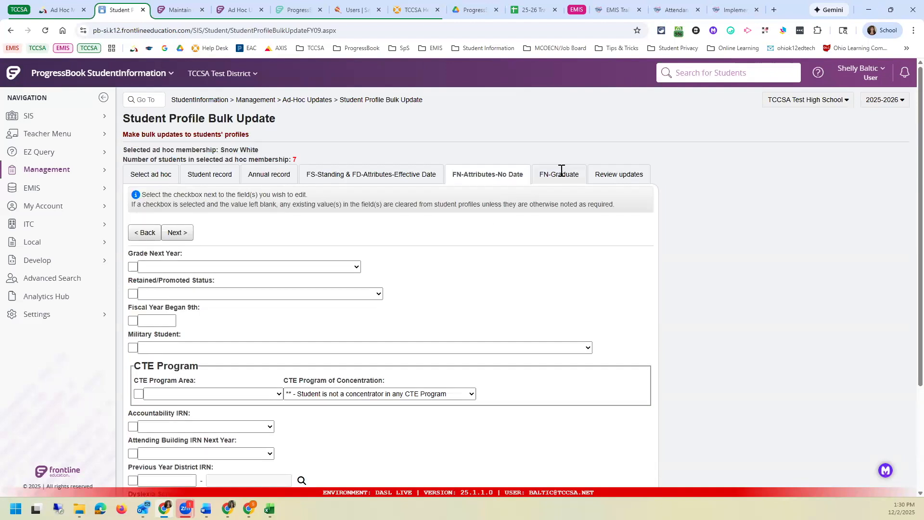
Continue to the FN-Graduate fields, examine the Diploma Type choices, and check the selected ad hoc membership.
click(178, 234)
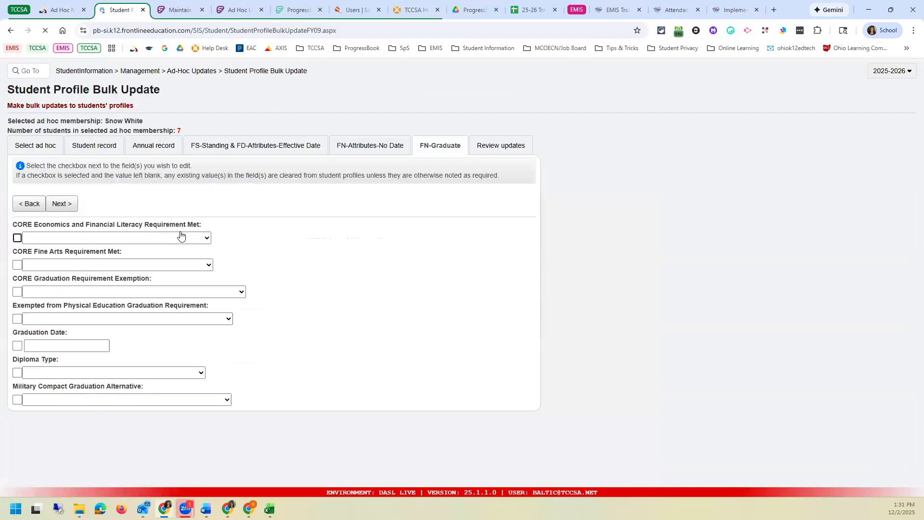
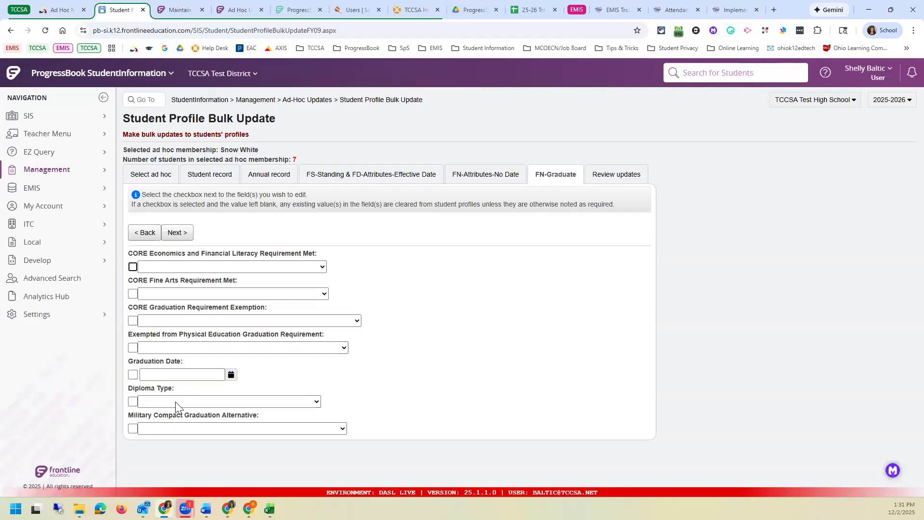
click(176, 403)
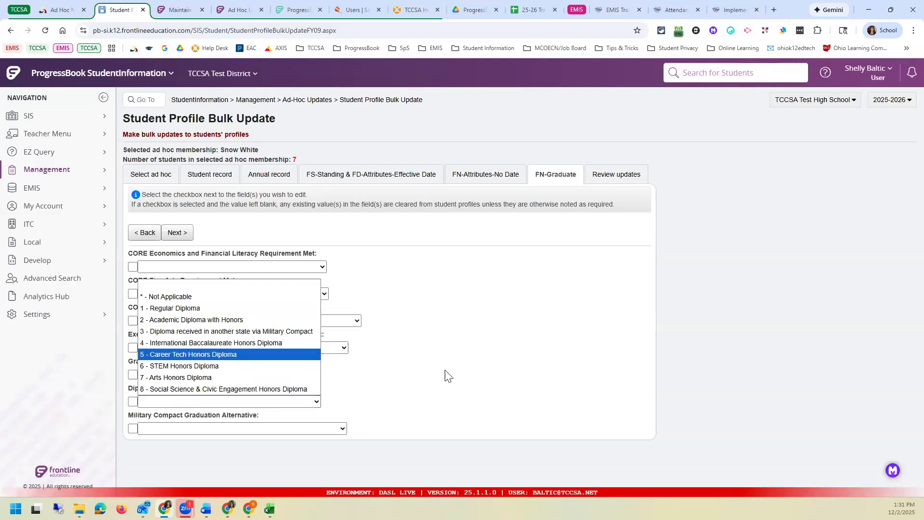
click(448, 348)
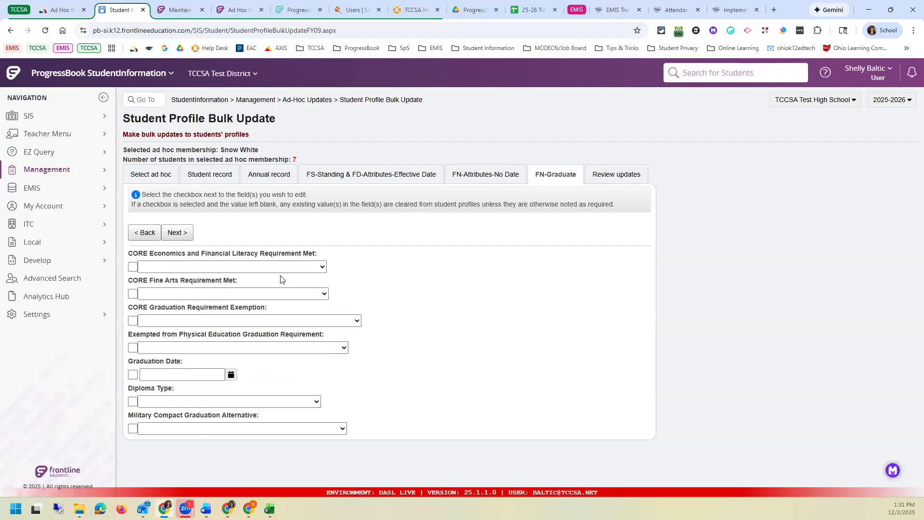
drag(151, 159, 307, 155)
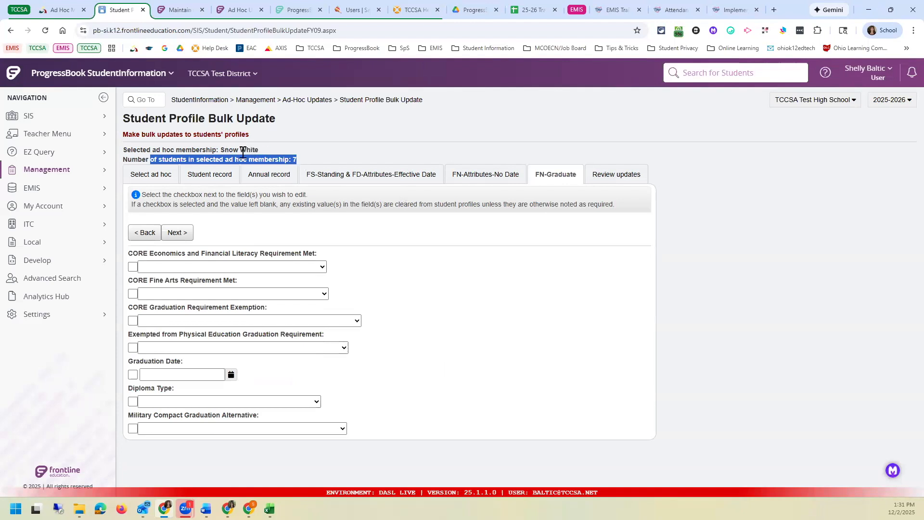
Review the summary of new profile values for the Snow White ad hoc membership and submit the bulk update.
click(179, 235)
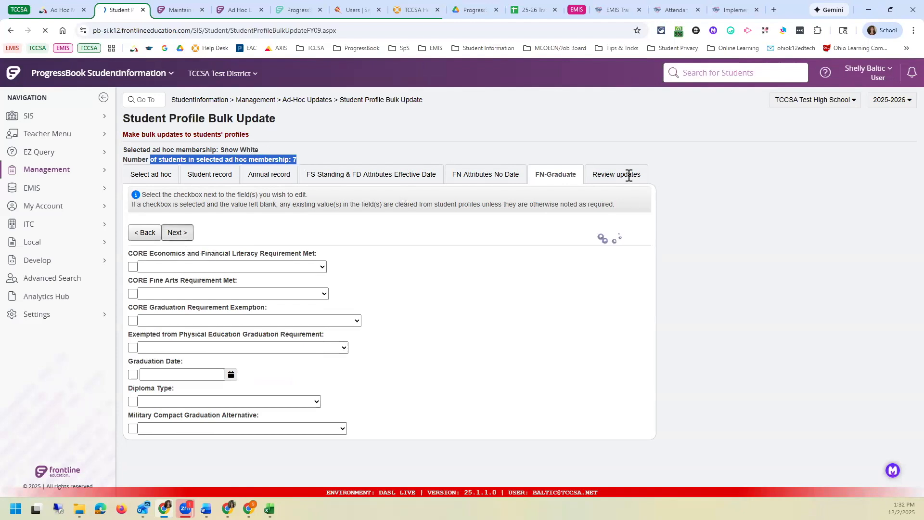
drag(137, 261, 200, 262)
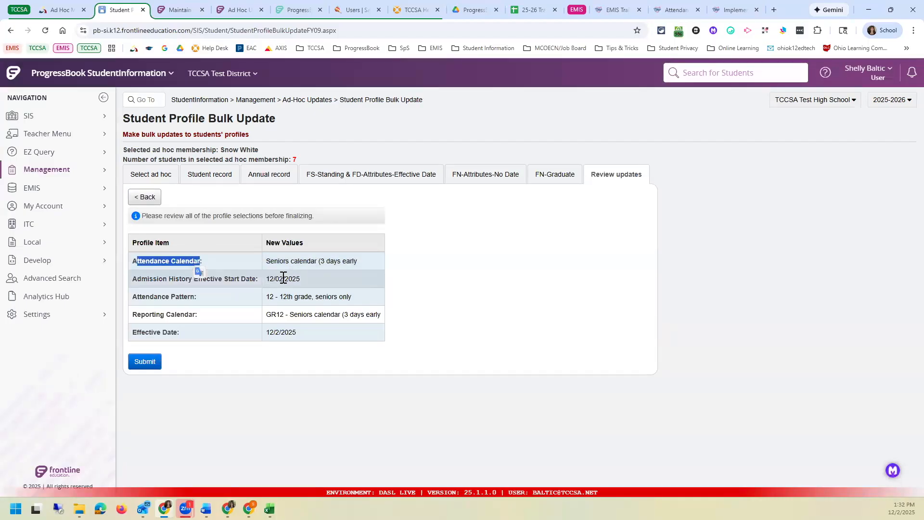
click(163, 296)
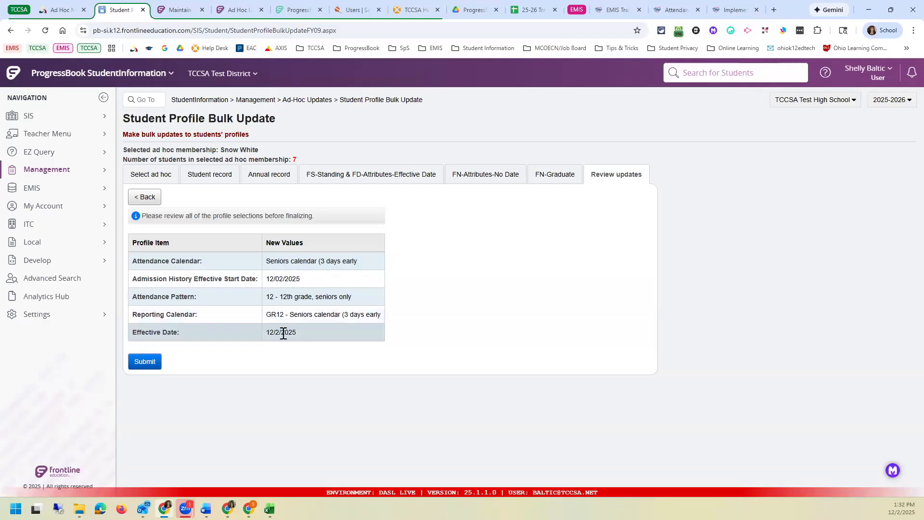
click(155, 365)
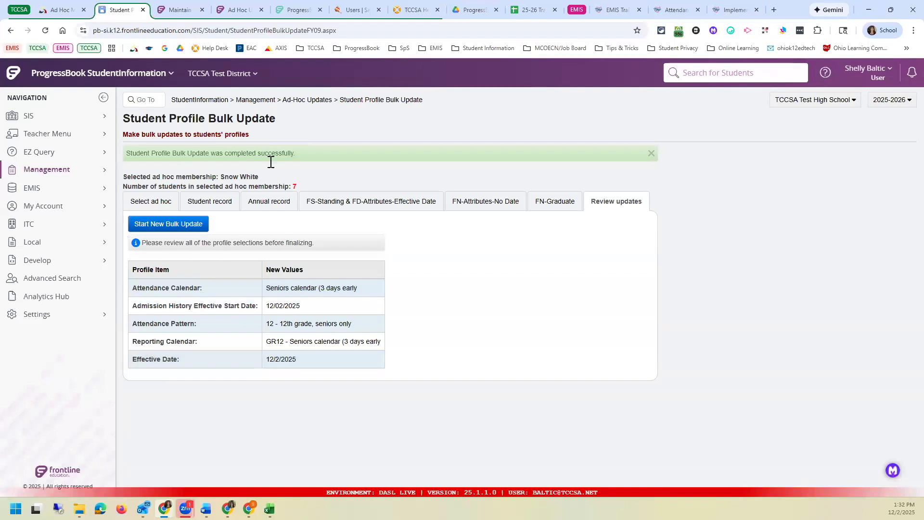
Return to the StudentInformation home page, open the current student's profile for editing, and check the Attendance Calendar in the General section.
click(215, 102)
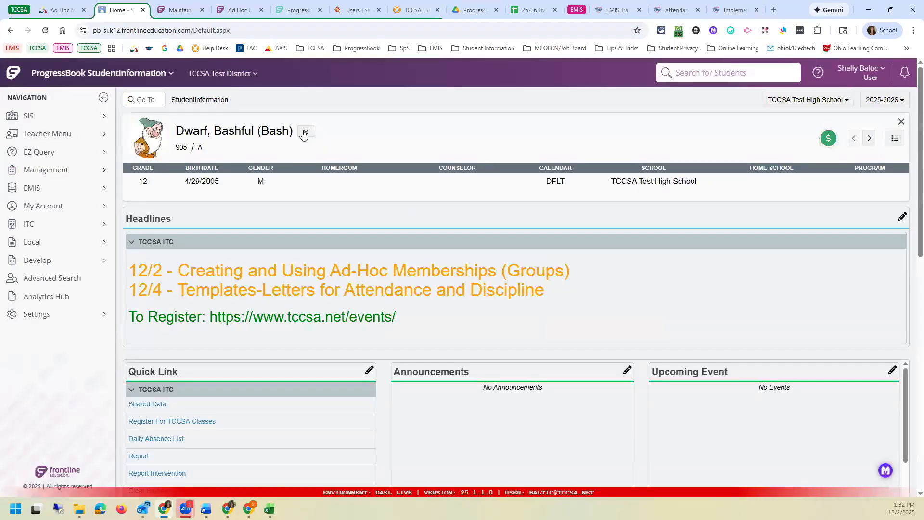
click(304, 133)
click(328, 162)
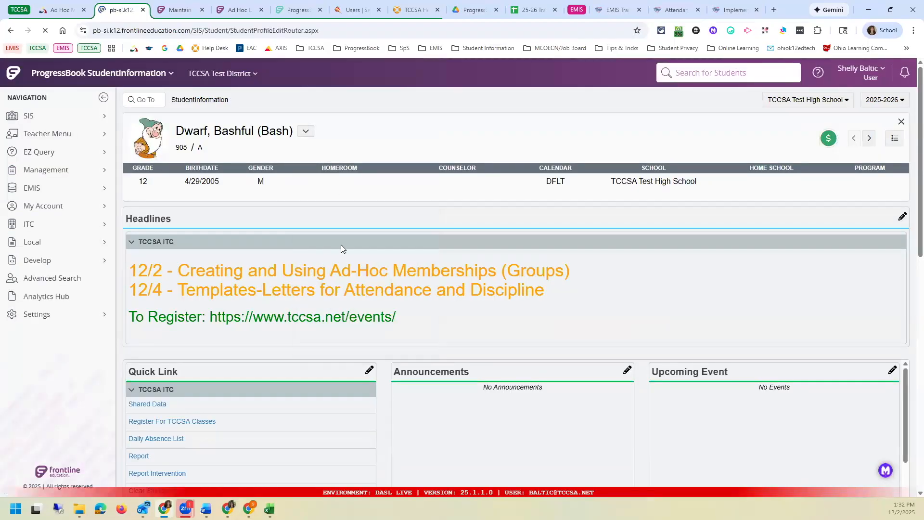
scroll(314, 255, down, 5)
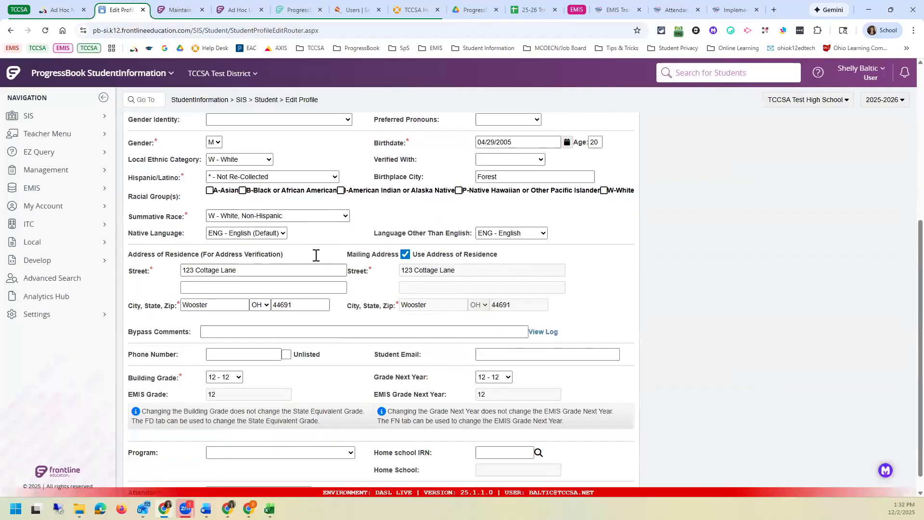
drag(137, 473, 200, 476)
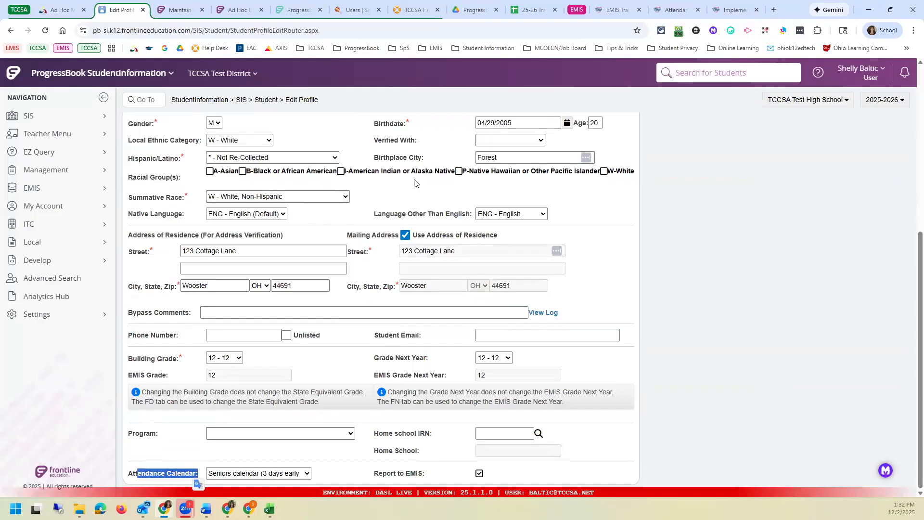
Check the Attendance Pattern, Reporting Calendar and dated records in this student's FD-Attributes.
scroll(415, 184, up, 6)
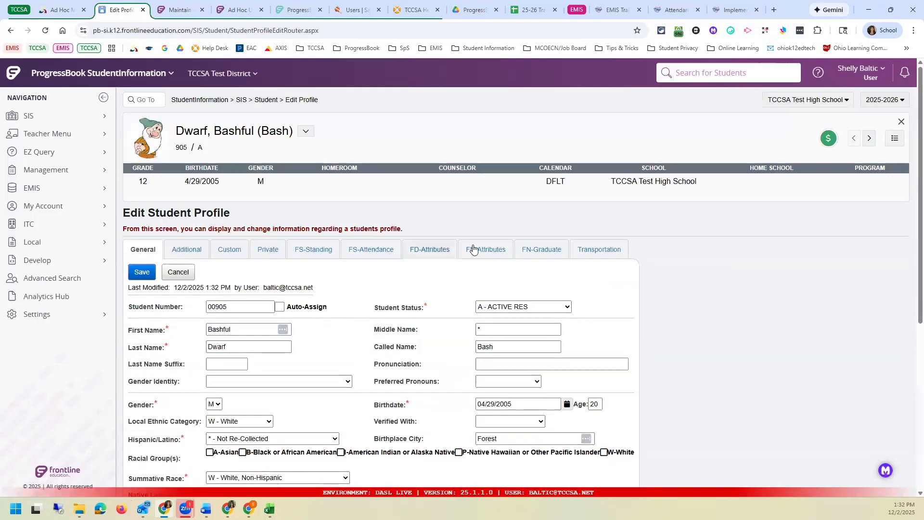
click(436, 250)
scroll(428, 305, down, 5)
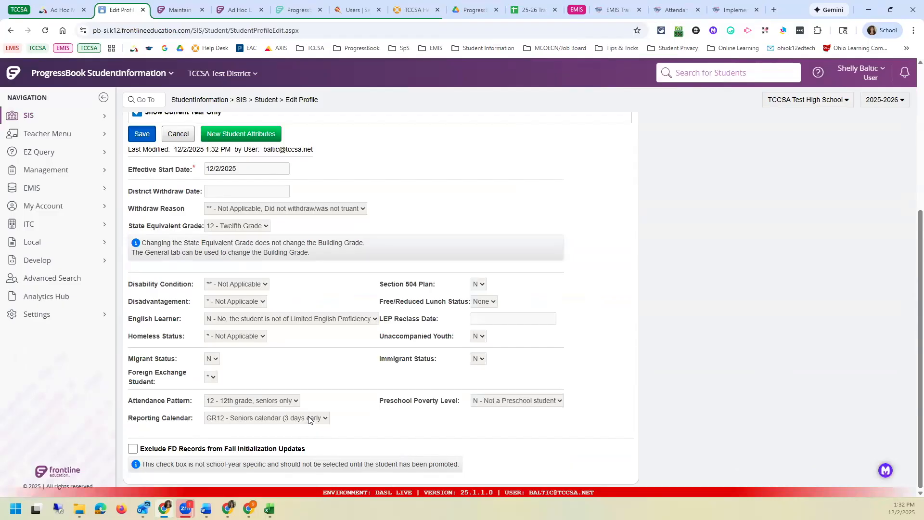
scroll(630, 330, up, 5)
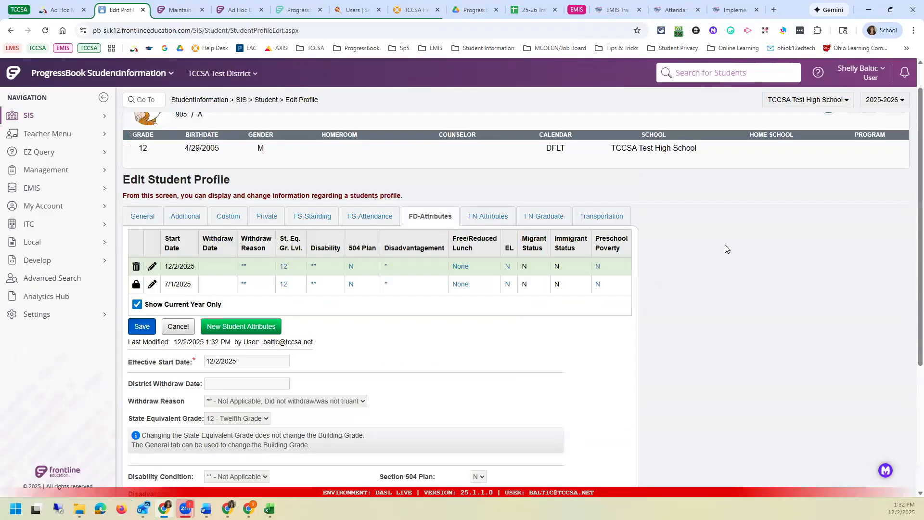
Move to the next student in the group and check the Attendance Pattern and Reporting Calendar in the FD-Attributes.
click(870, 141)
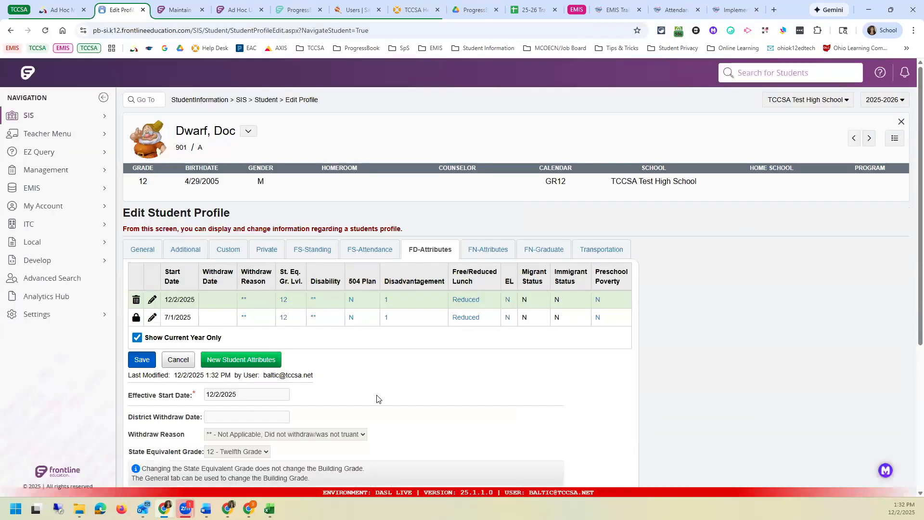
scroll(380, 396, down, 5)
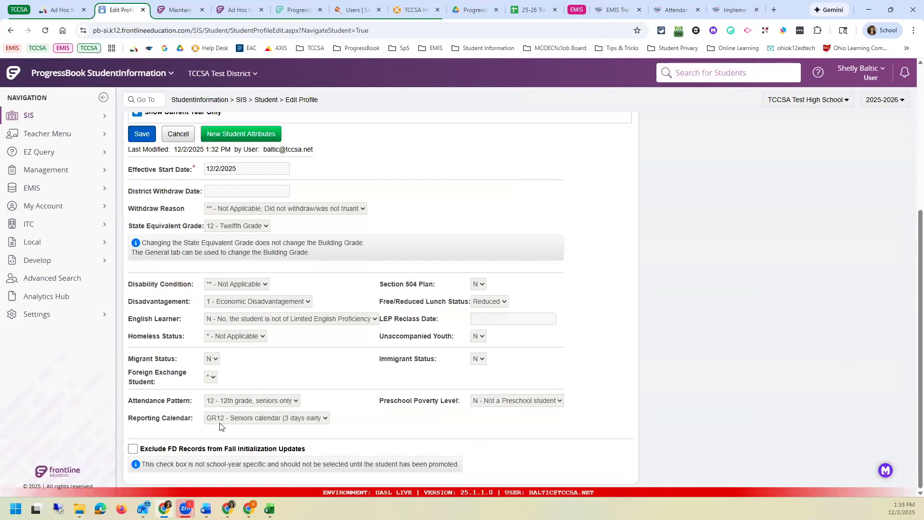
scroll(19, 358, up, 3)
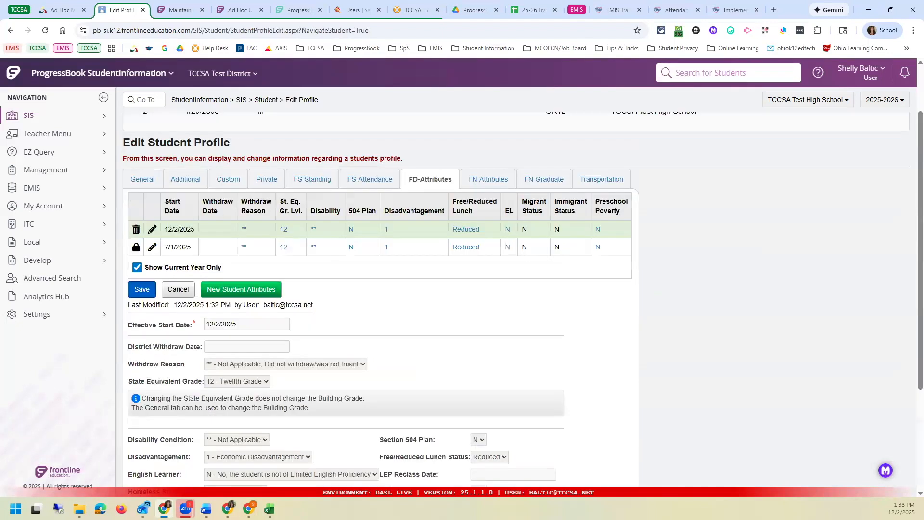
scroll(19, 358, up, 2)
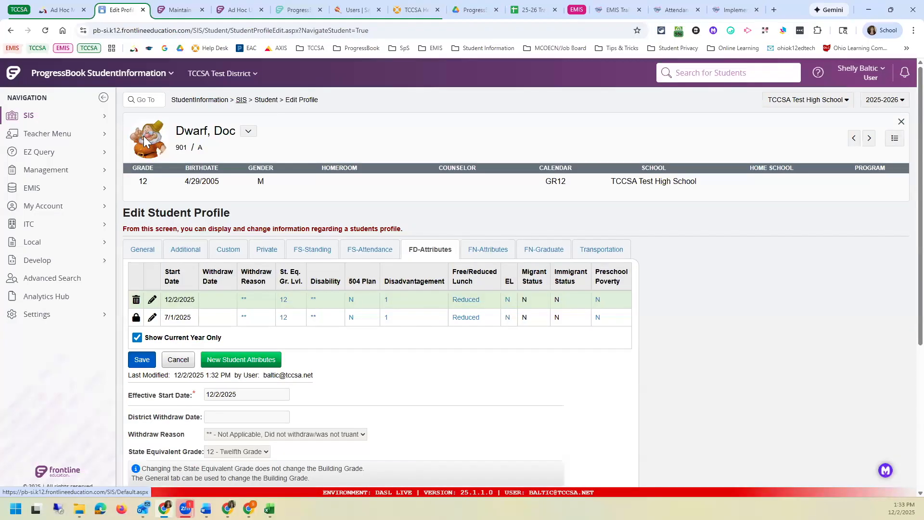
Open the Update Diploma Type page from the Ad-Hoc Updates and examine its bulk update options.
mouse_move(36, 170)
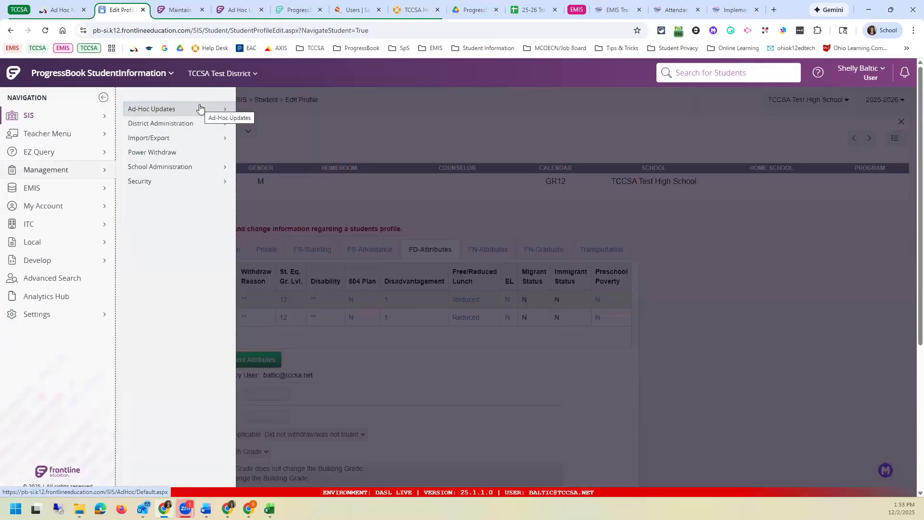
click(200, 108)
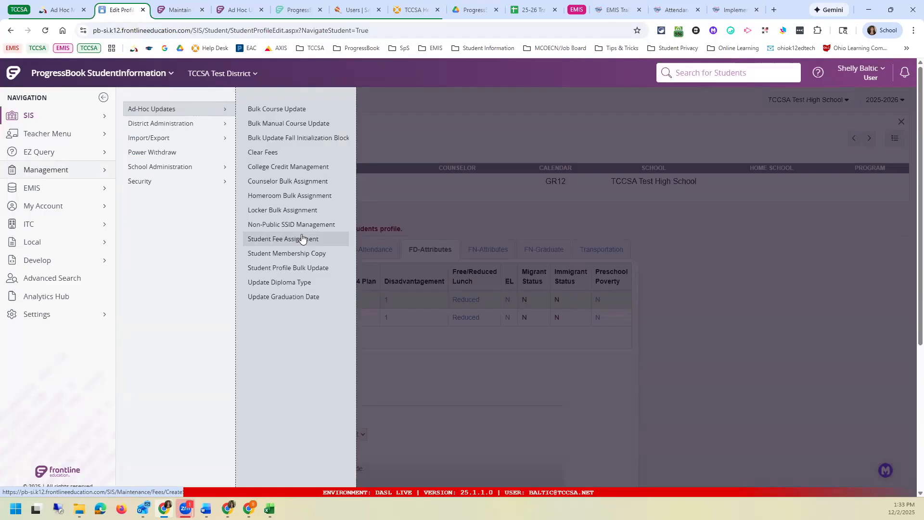
click(272, 284)
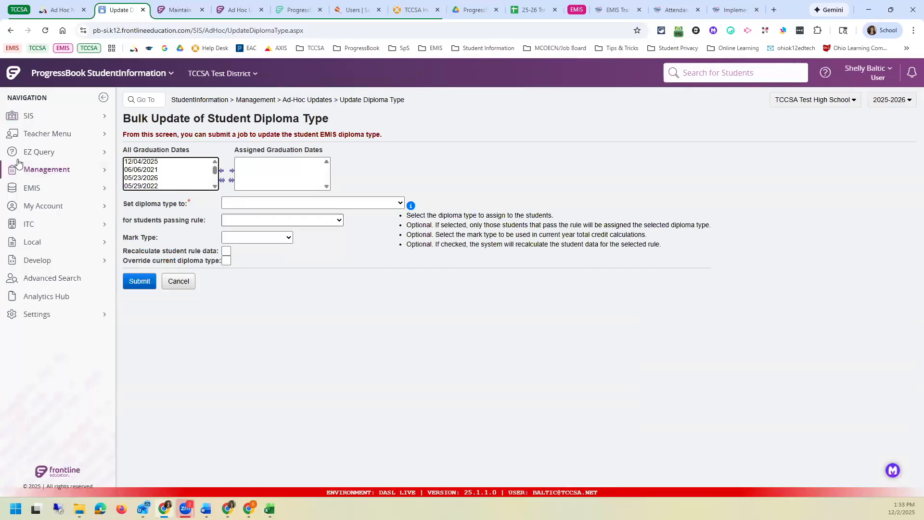
Open the Update Graduation Date page from the Ad-Hoc Updates and examine the student statuses and file download options.
click(296, 100)
click(284, 328)
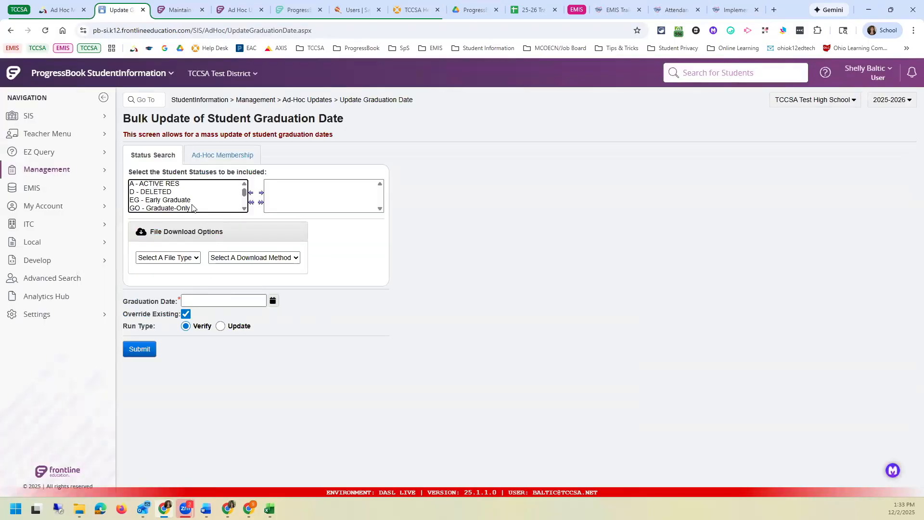
scroll(246, 201, down, 3)
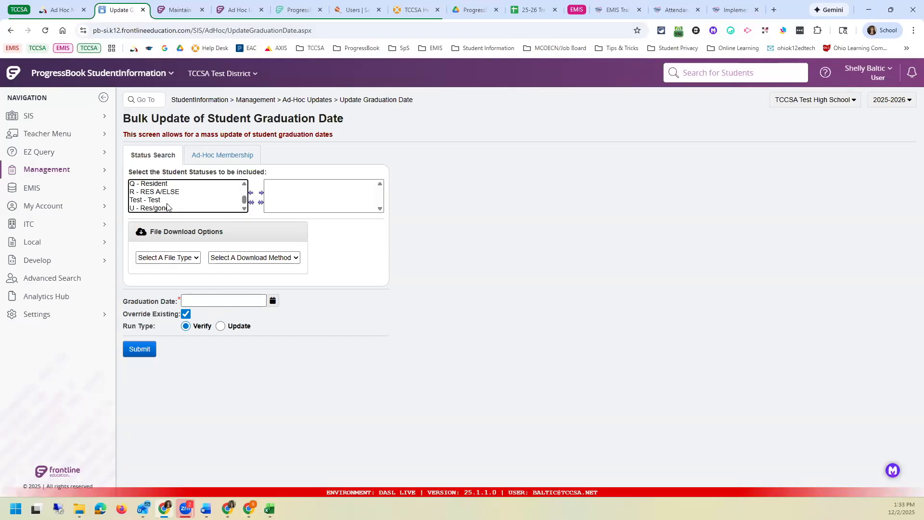
click(219, 232)
triple_click(219, 232)
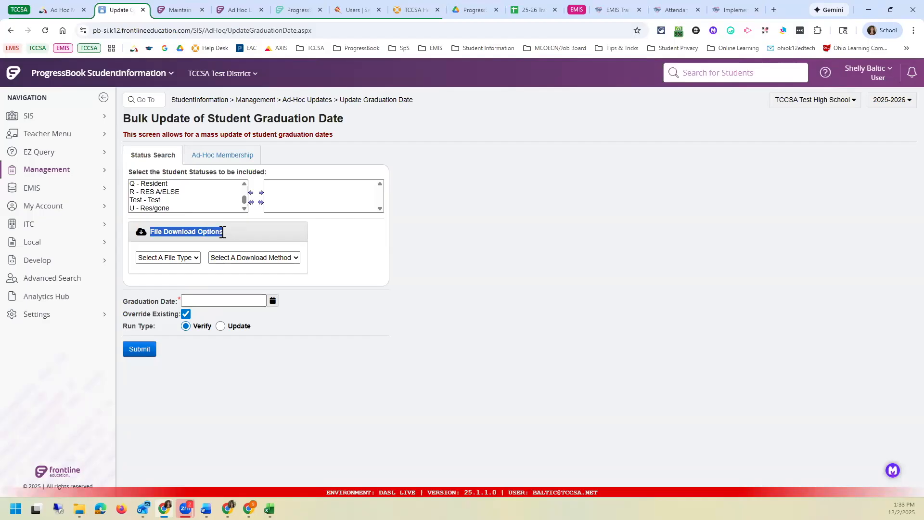
scroll(206, 199, up, 5)
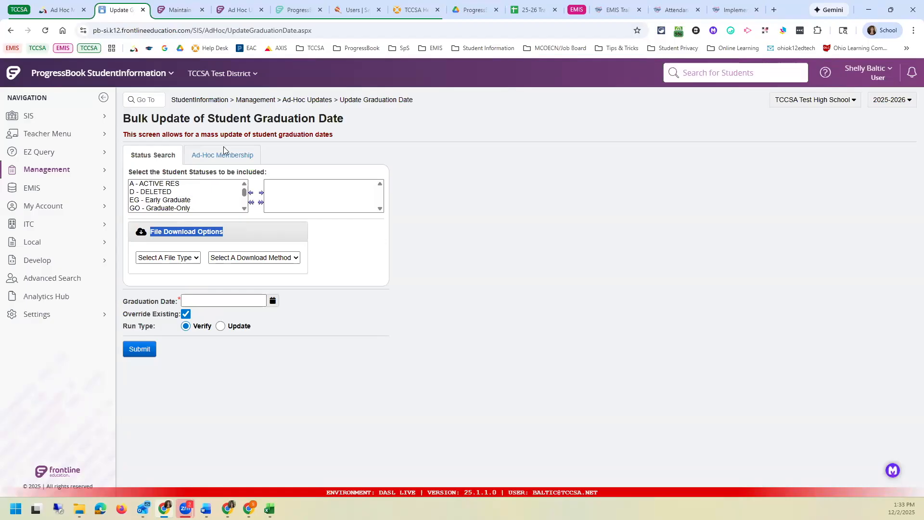
Return to the home page, go back to the group's first student, and check the graduation date in the profile's FN-Graduate section.
click(180, 99)
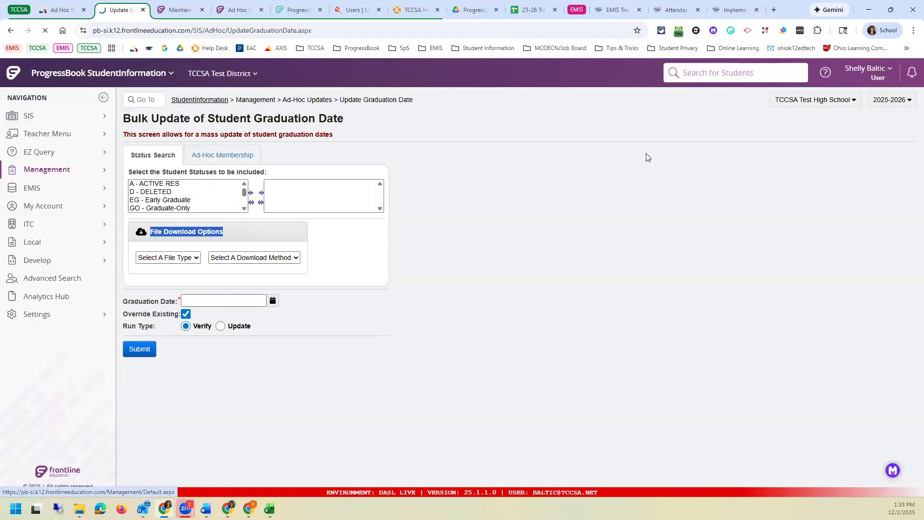
click(855, 139)
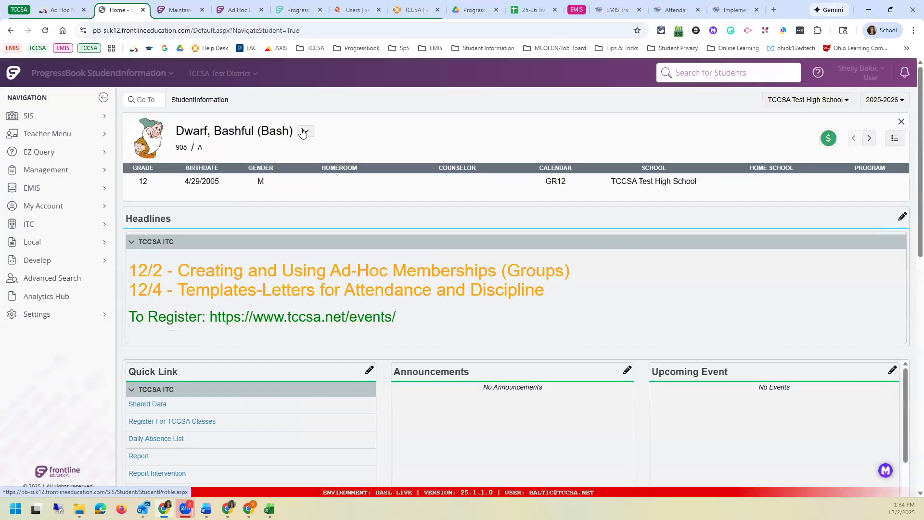
click(306, 130)
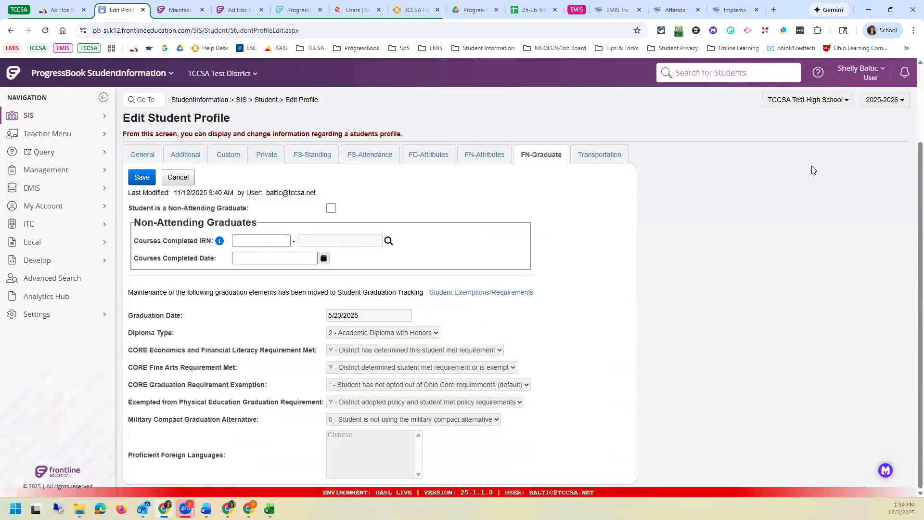
scroll(818, 166, up, 2)
Step forward through the next two students in the group and check each one's graduation date.
click(870, 141)
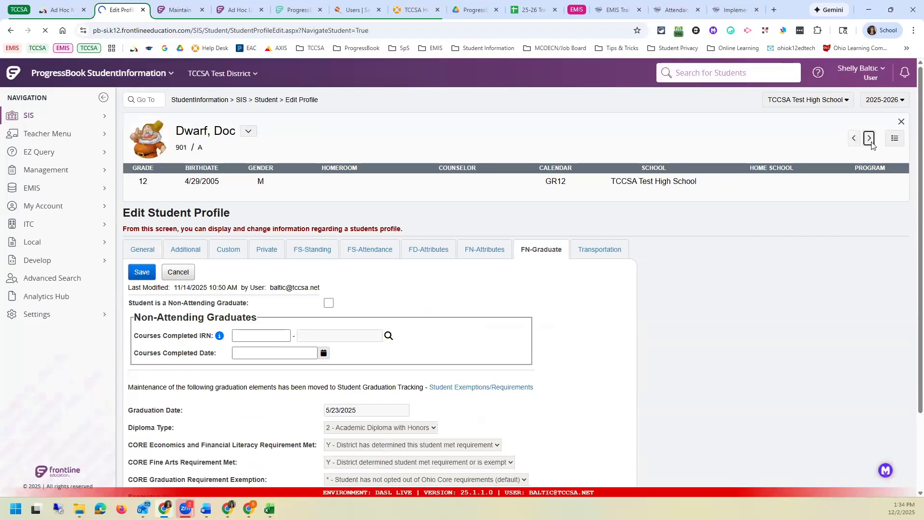
click(872, 146)
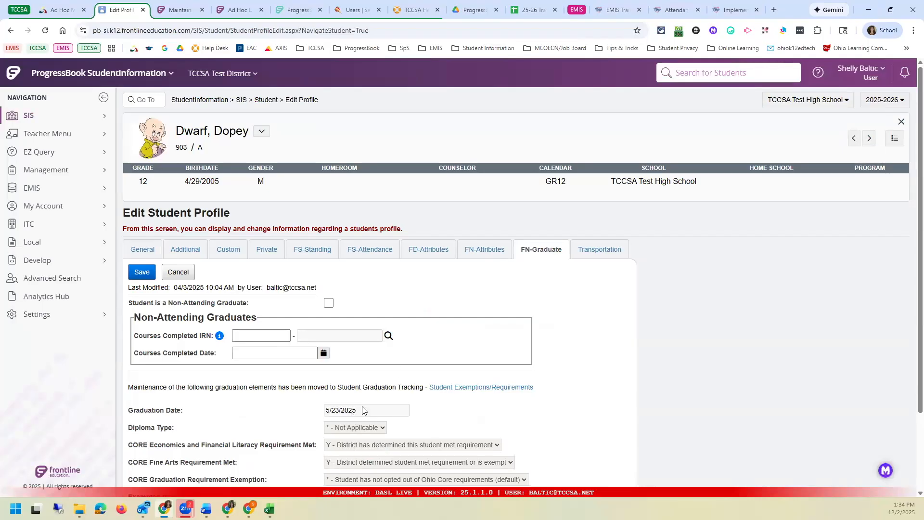
drag(350, 411, 357, 411)
Open the Update Graduation Date page from the Ad-Hoc Updates again.
click(89, 171)
click(204, 108)
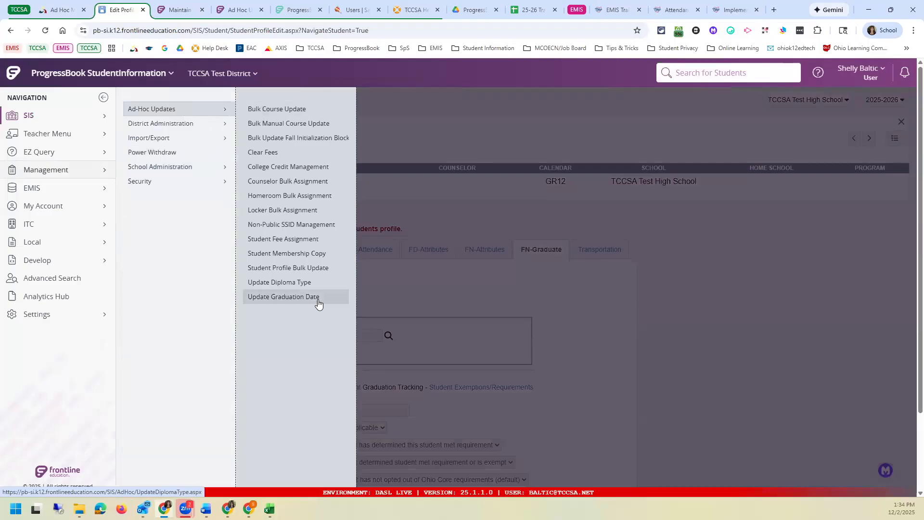
click(308, 301)
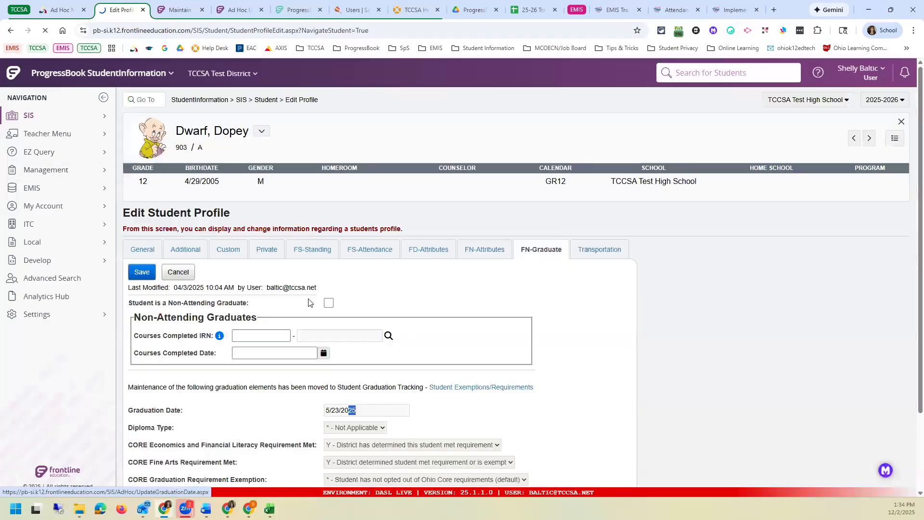
Include the student statuses A - ACTIVE RES, J - JVS RES and N - NON-RES in the bulk graduation date update.
double_click(159, 186)
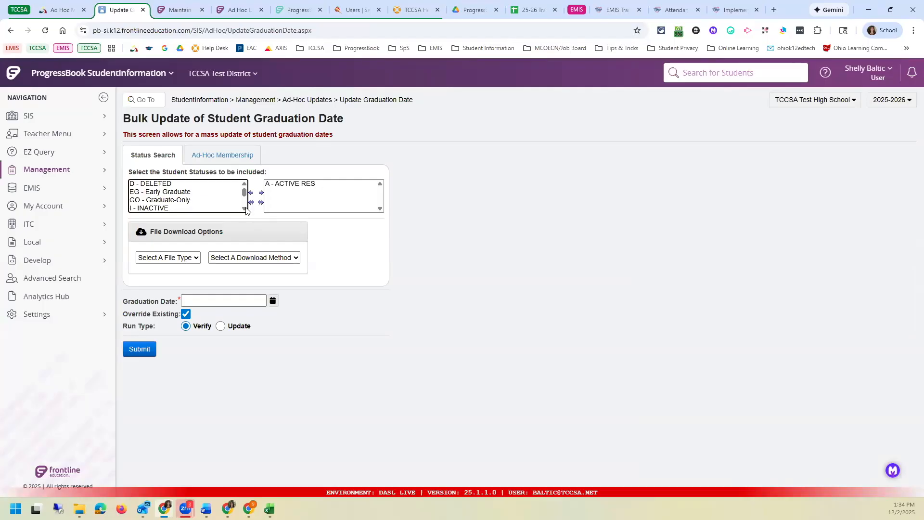
click(245, 209)
double_click(176, 197)
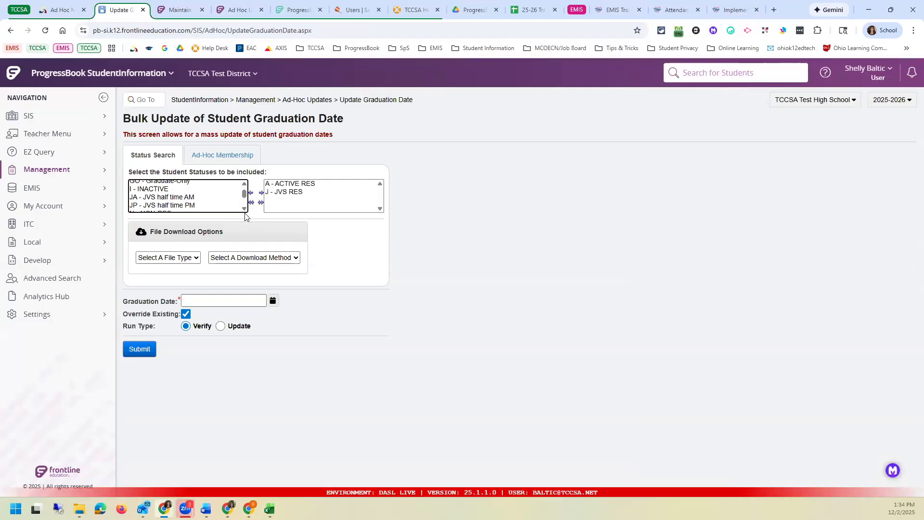
scroll(195, 197, down, 1)
double_click(176, 195)
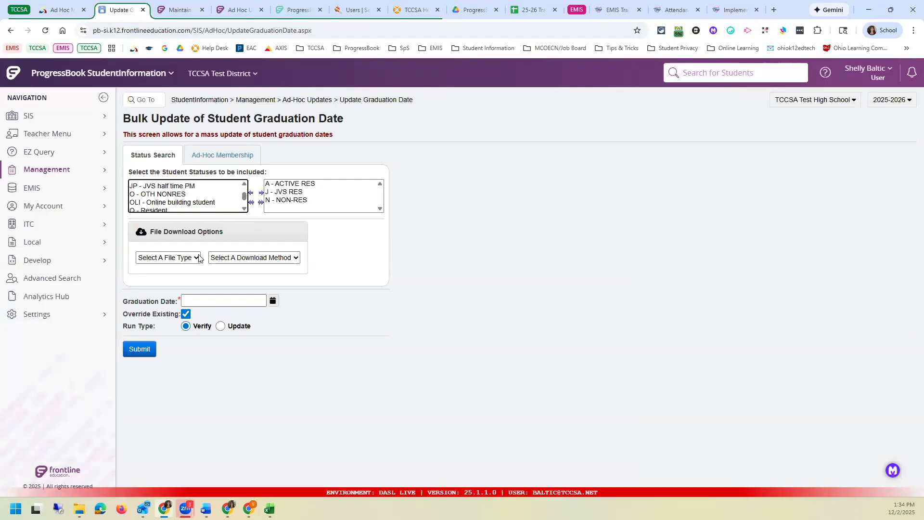
Set the file download options to the CSV file type and the Download method.
click(197, 258)
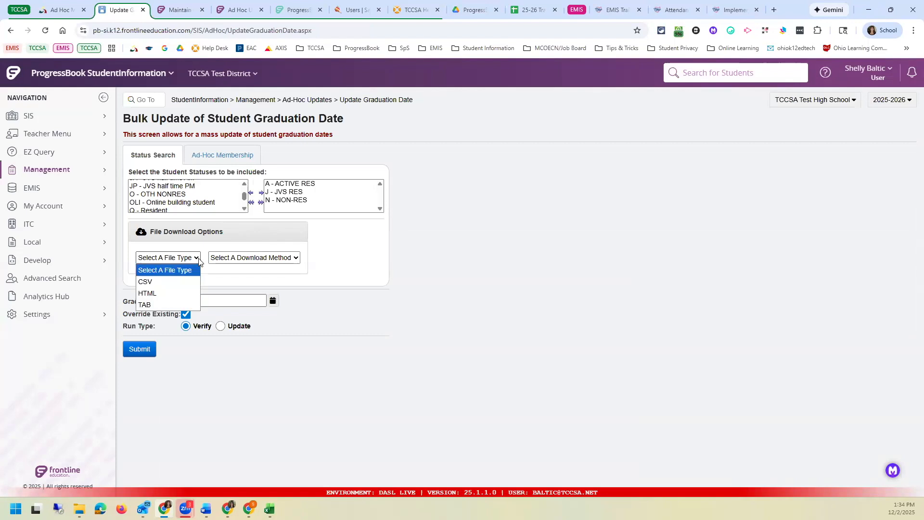
click(190, 282)
click(238, 258)
click(236, 282)
Set the graduation date to 05/22/2026.
click(241, 301)
click(273, 301)
click(239, 319)
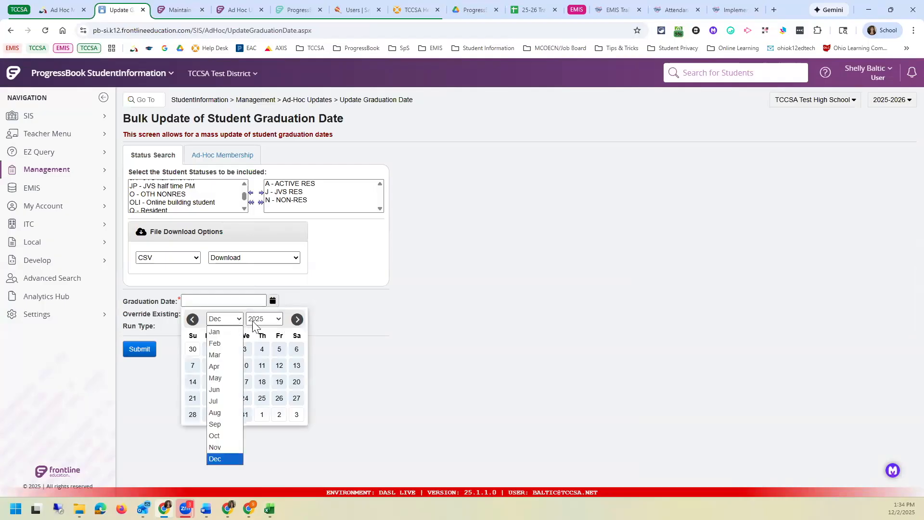
click(297, 320)
click(297, 320)
click(297, 320)
click(297, 319)
click(297, 320)
click(297, 320)
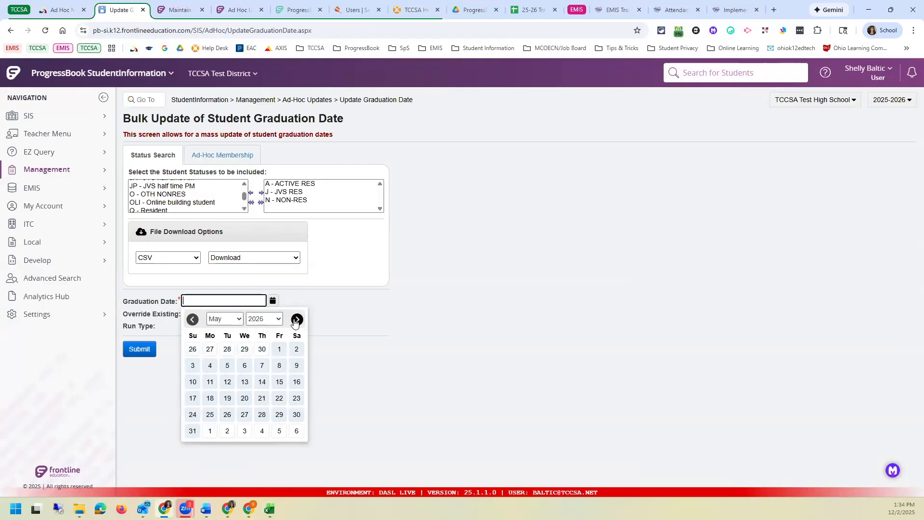
click(279, 398)
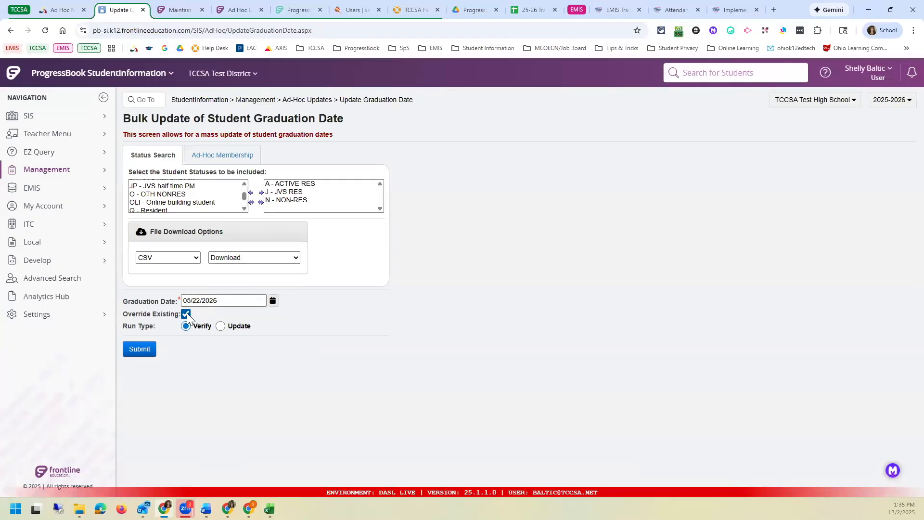
Turn off Override Existing, submit the graduation date update in Verify mode, and download and open the resulting CSV file.
drag(220, 301, 168, 301)
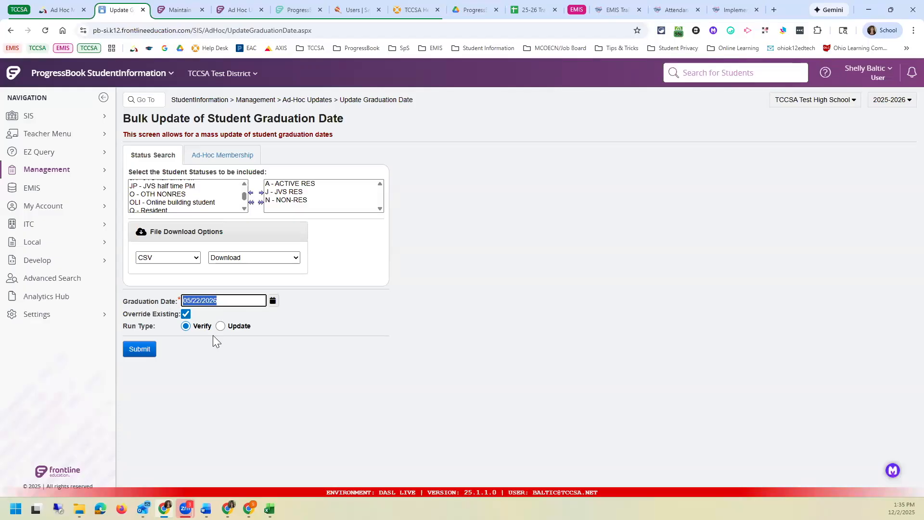
click(185, 317)
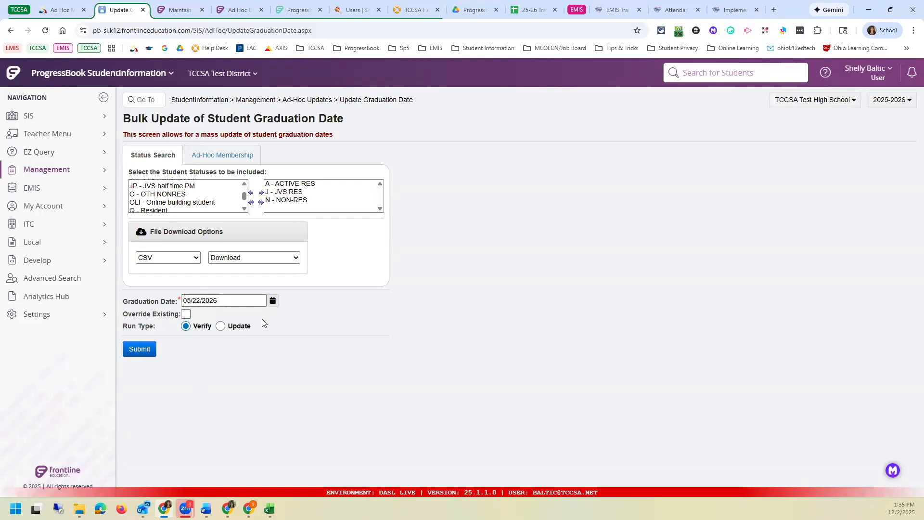
click(141, 350)
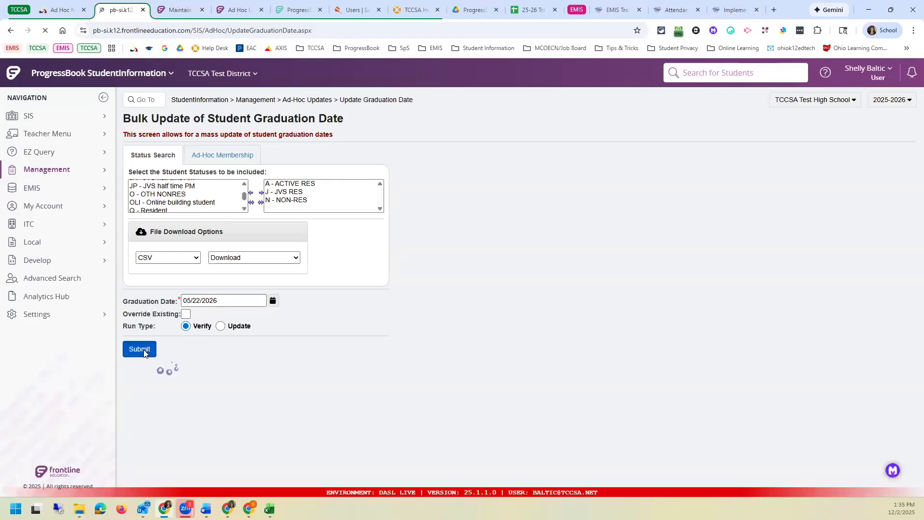
click(851, 261)
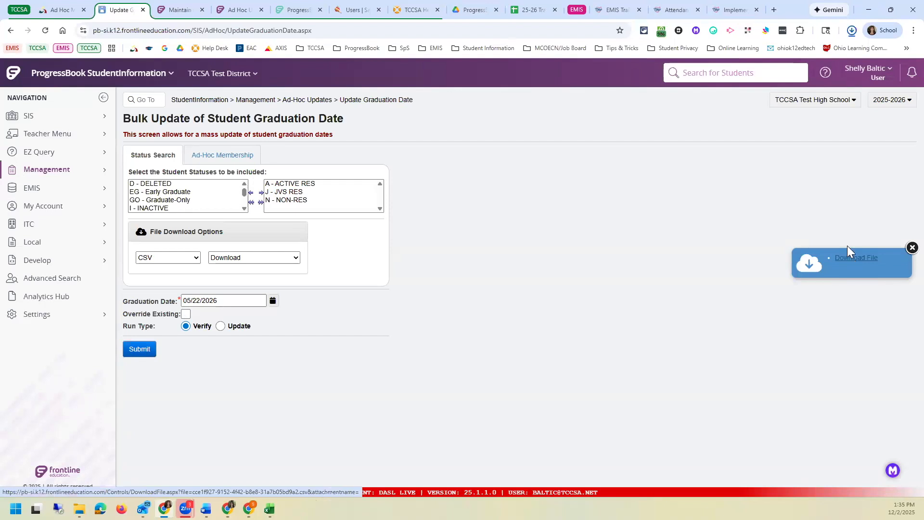
click(771, 62)
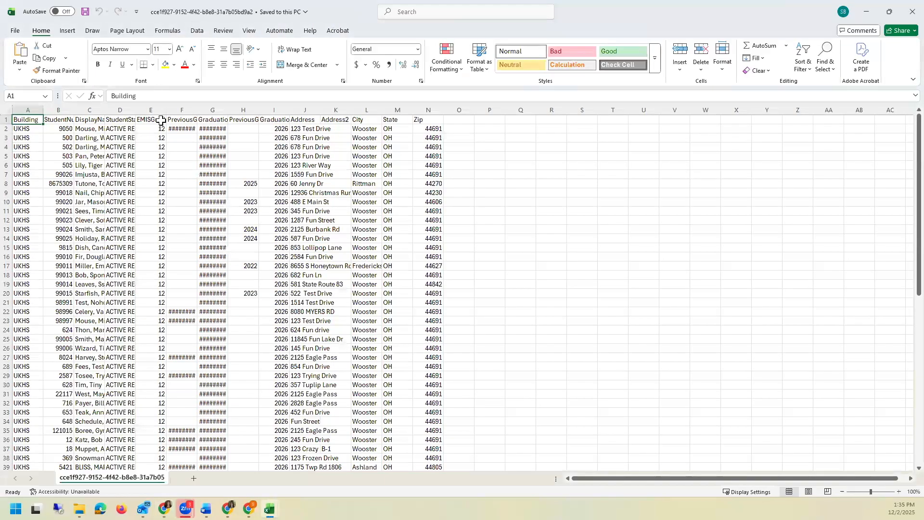
Widen the graduation date columns in the CSV sheet and examine the students' previous graduation dates.
drag(165, 109, 284, 121)
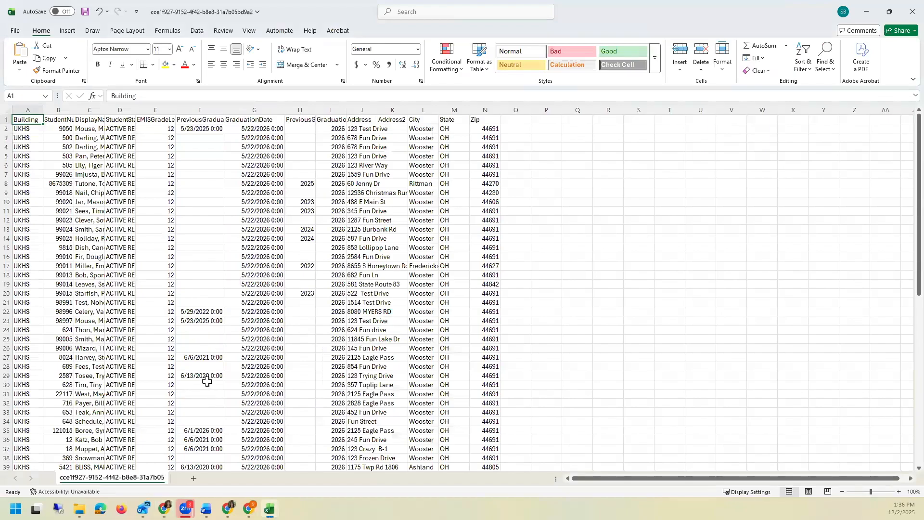
scroll(207, 381, down, 2)
click(196, 258)
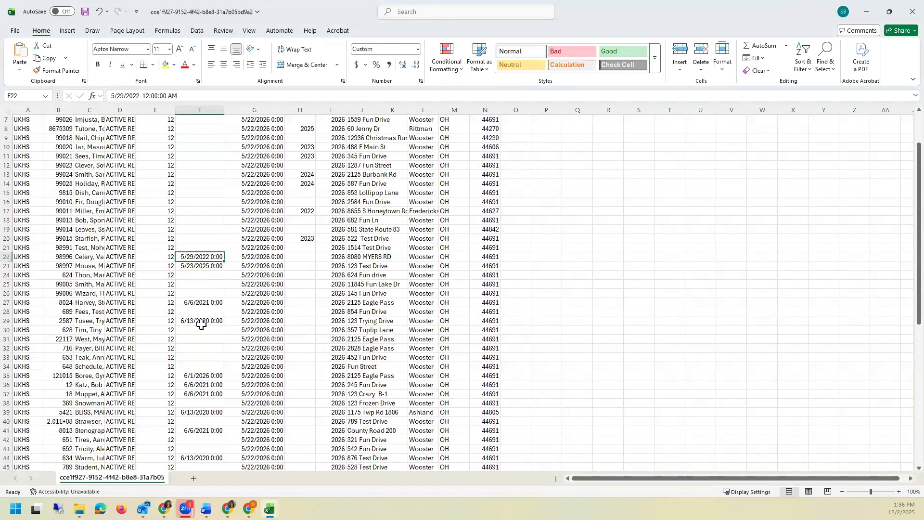
key(ctrl+Down)
key(ctrl+Down)
key(ctrl+Down)
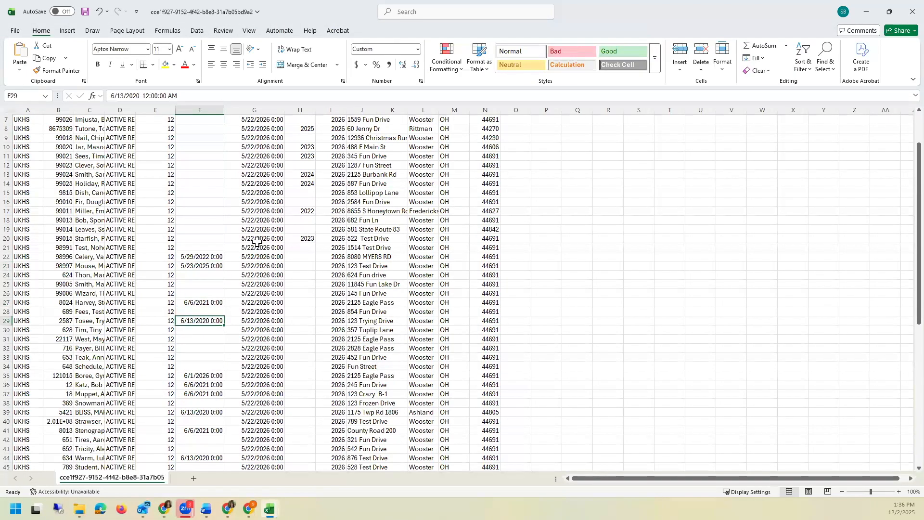
scroll(257, 240, up, 2)
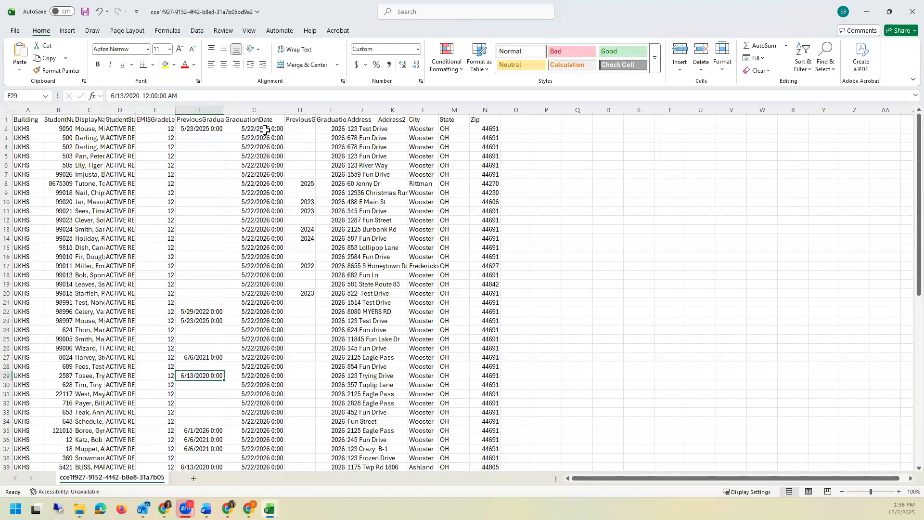
Examine the GraduationDate column down through the student rows of the verification file.
drag(262, 248, 266, 285)
click(266, 312)
key(Down)
key(Down)
key(Down)
key(Down)
key(Down)
key(Down)
key(Down)
key(Down)
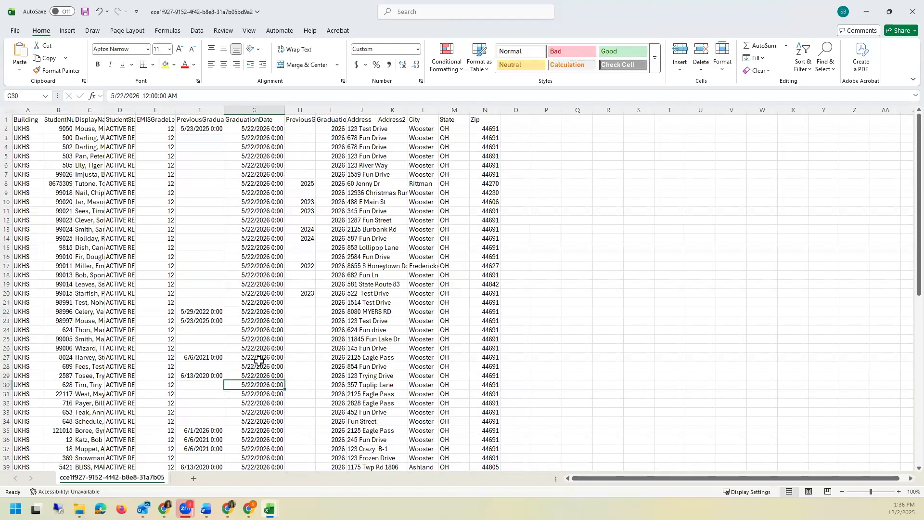
scroll(256, 337, down, 3)
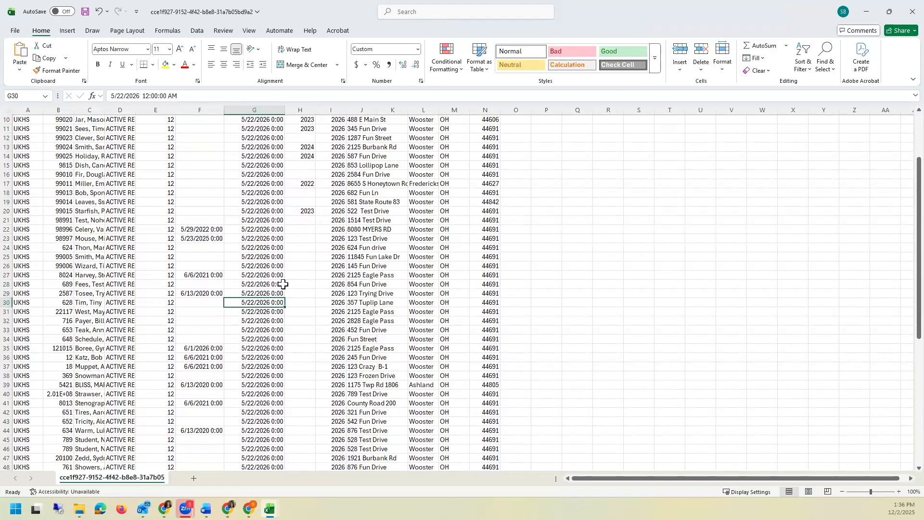
scroll(171, 239, up, 3)
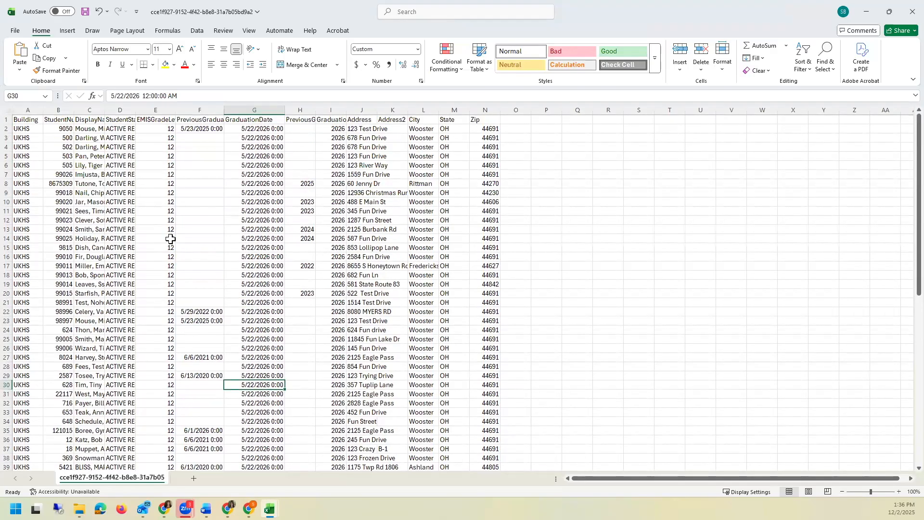
scroll(171, 239, down, 14)
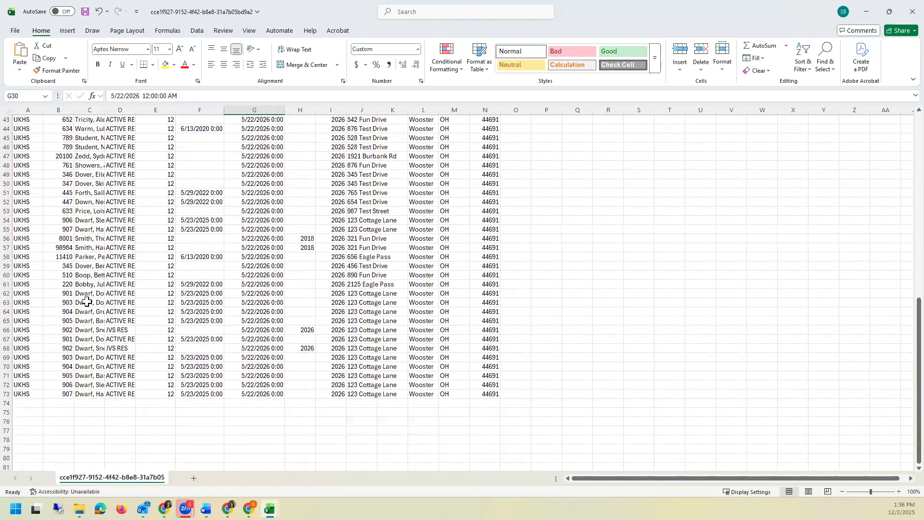
Compare the previous and new graduation dates of the 123 Cottage Lane students in rows 62 to 71.
drag(86, 293, 214, 366)
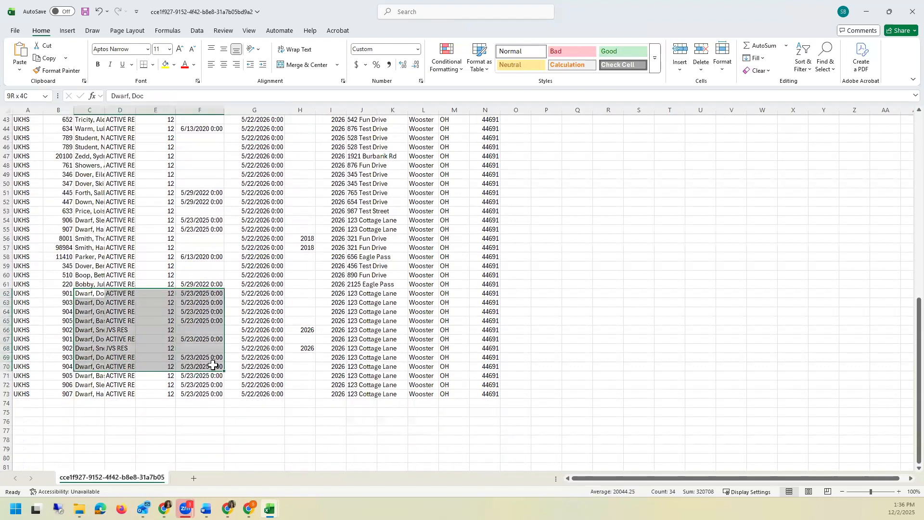
click(194, 295)
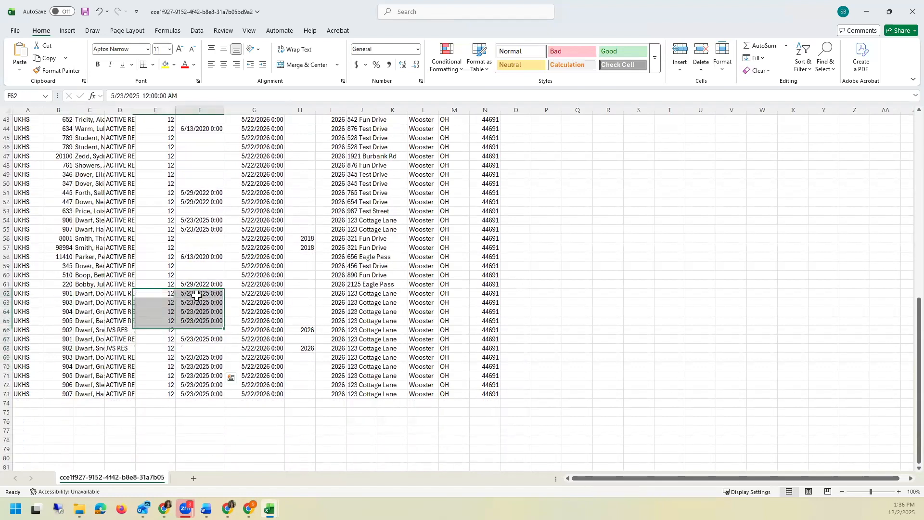
click(247, 295)
drag(252, 352, 257, 376)
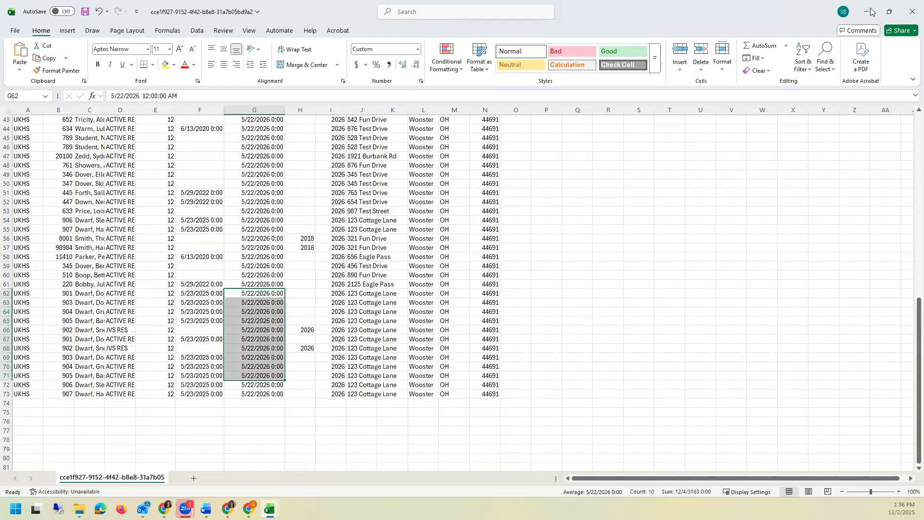
Switch back to ProgressBook StudentInformation and open the FN-Graduate section of the selected student's profile for checking the graduation date.
click(869, 11)
click(194, 103)
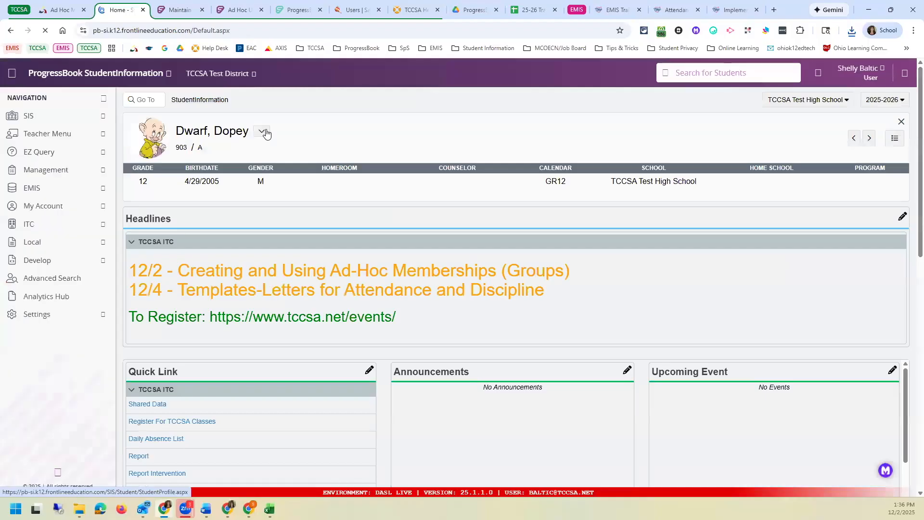
click(262, 131)
click(351, 166)
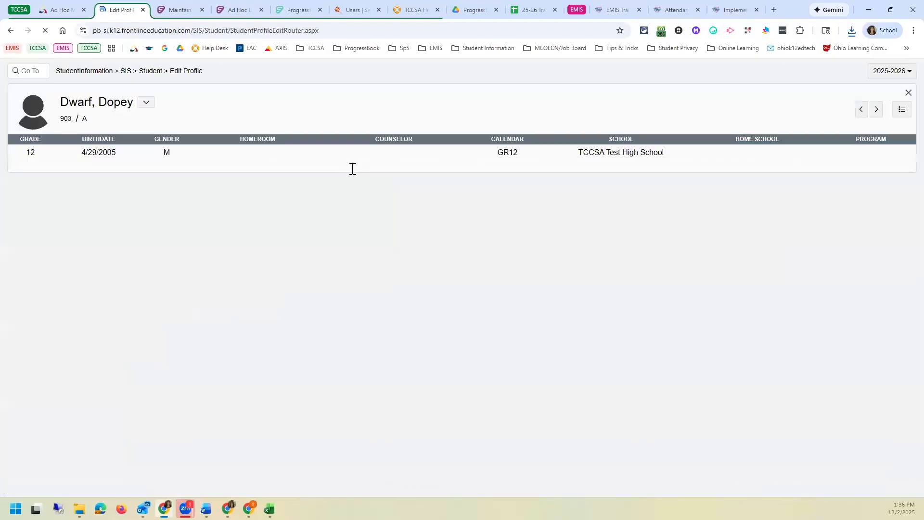
click(529, 251)
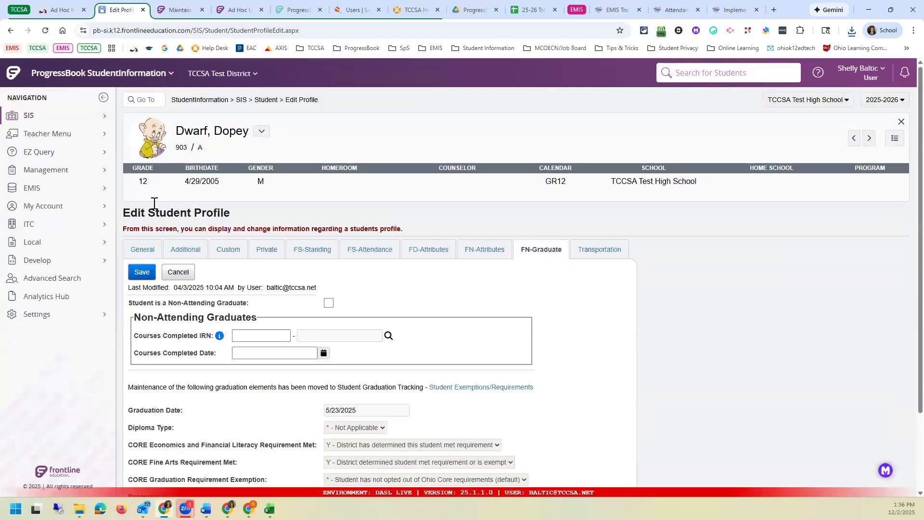
Open the Update Graduation Date screen among the ad-hoc updates.
click(91, 168)
mouse_move(197, 118)
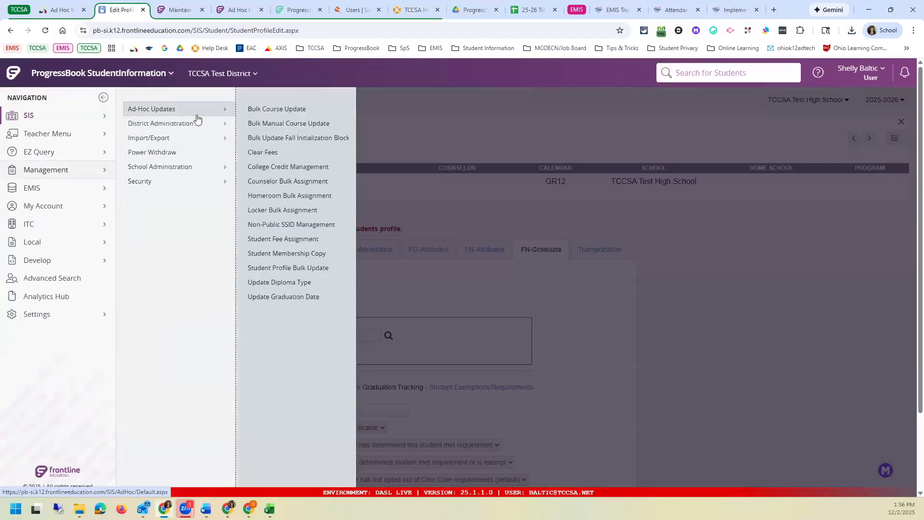
click(313, 298)
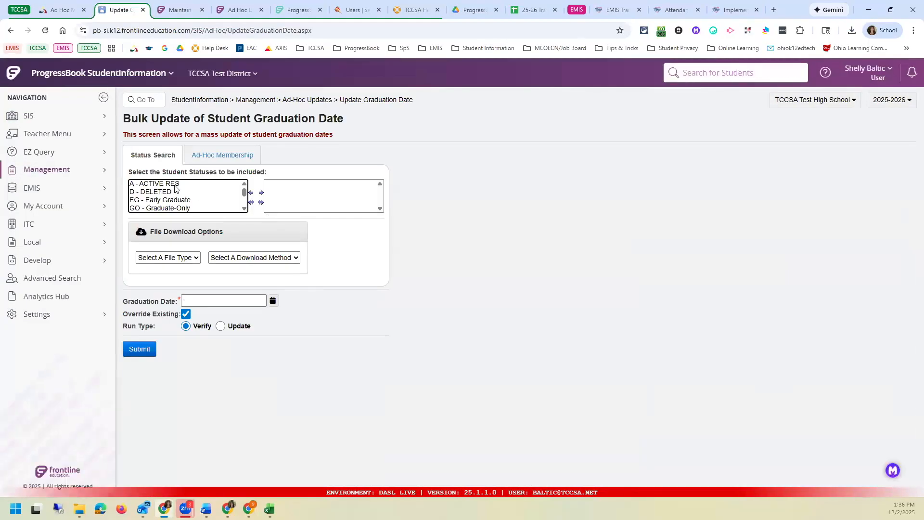
Add the statuses A - ACTIVE RES, J - JVS RES and N - NON-RES to the included student statuses.
double_click(175, 185)
scroll(208, 197, down, 2)
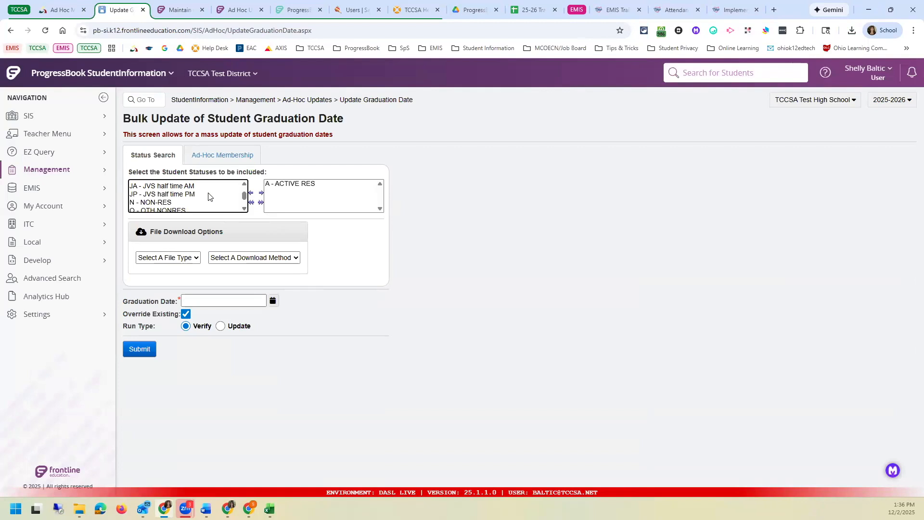
scroll(233, 190, up, 1)
double_click(193, 197)
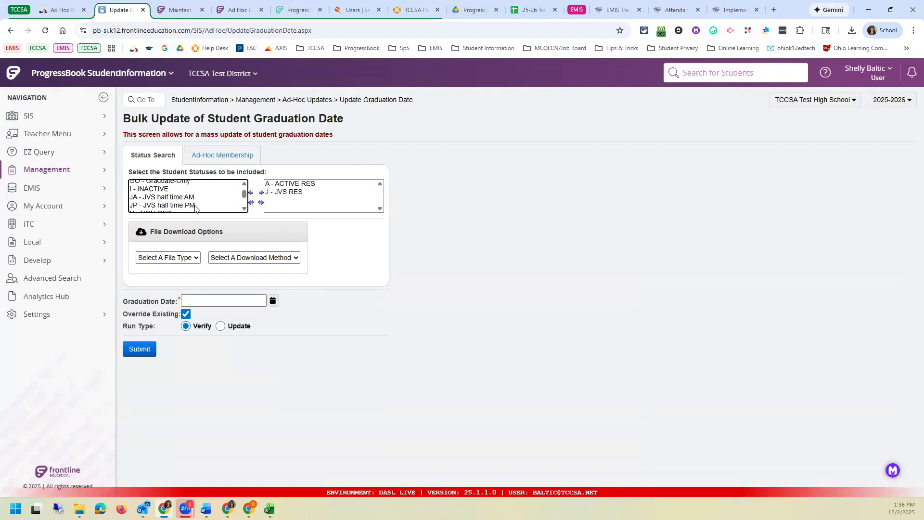
scroll(201, 206, down, 1)
double_click(192, 195)
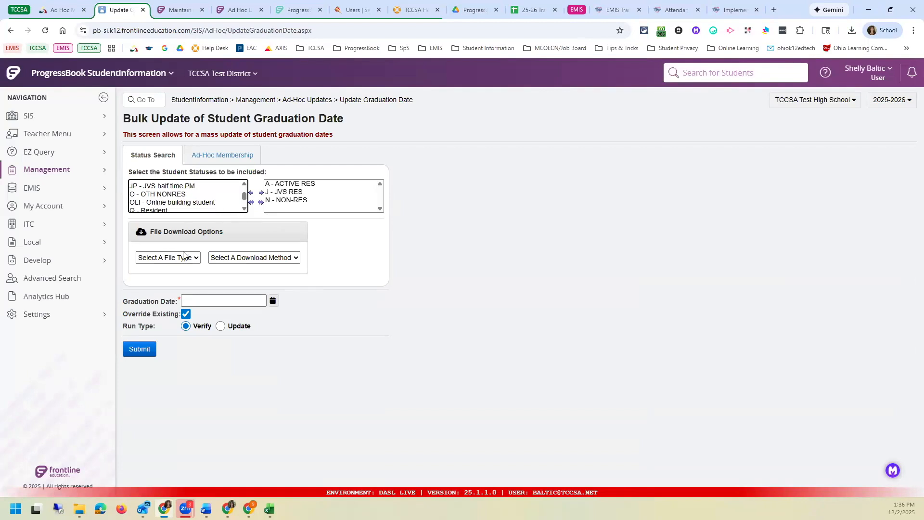
Choose CSV as the file type and Download as the download method.
click(186, 258)
click(167, 280)
click(255, 258)
click(226, 281)
Enter 05/22/2026 as the graduation date for the bulk update.
click(272, 300)
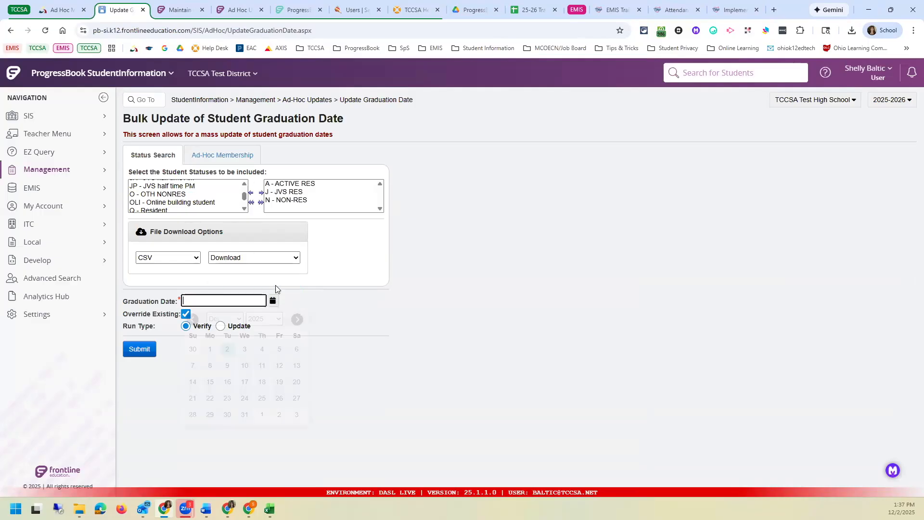
click(297, 319)
click(297, 319)
click(297, 319)
click(297, 319)
click(297, 319)
click(280, 403)
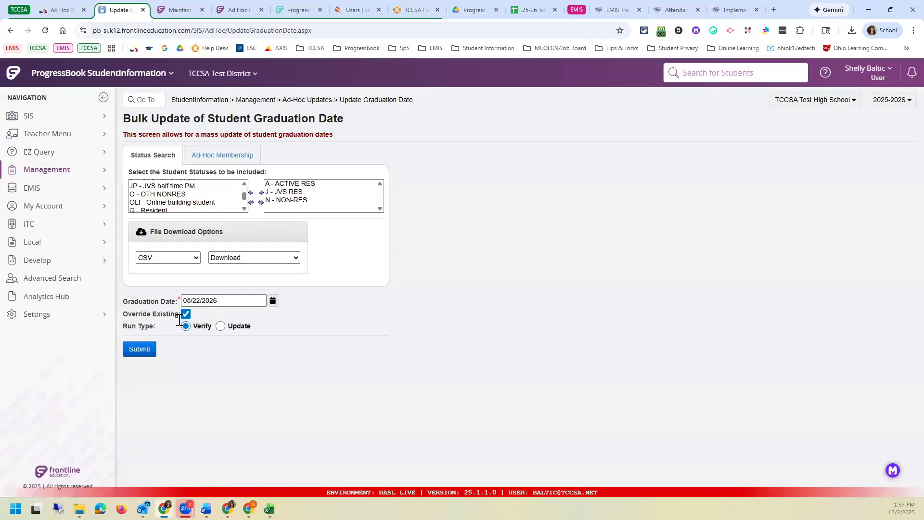
Set the run type to Update, leaving Override Existing on.
click(220, 326)
drag(228, 328, 249, 328)
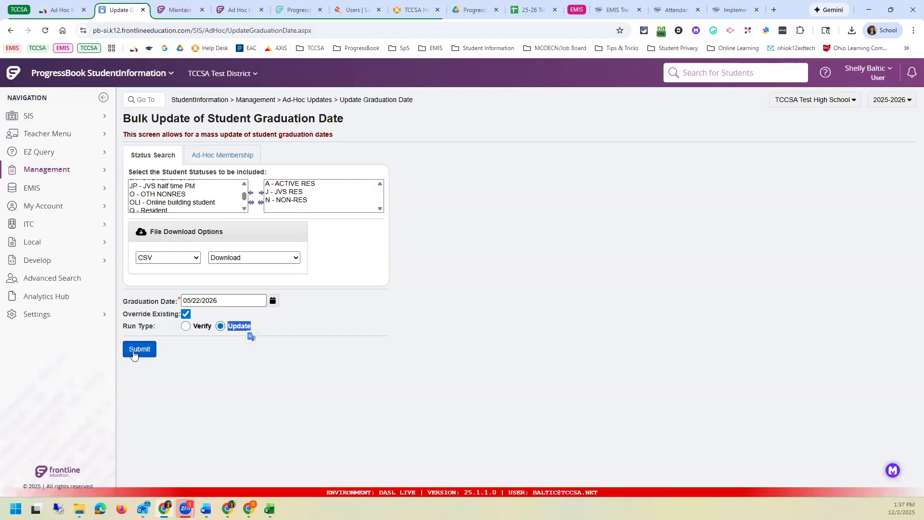
drag(147, 314, 133, 313)
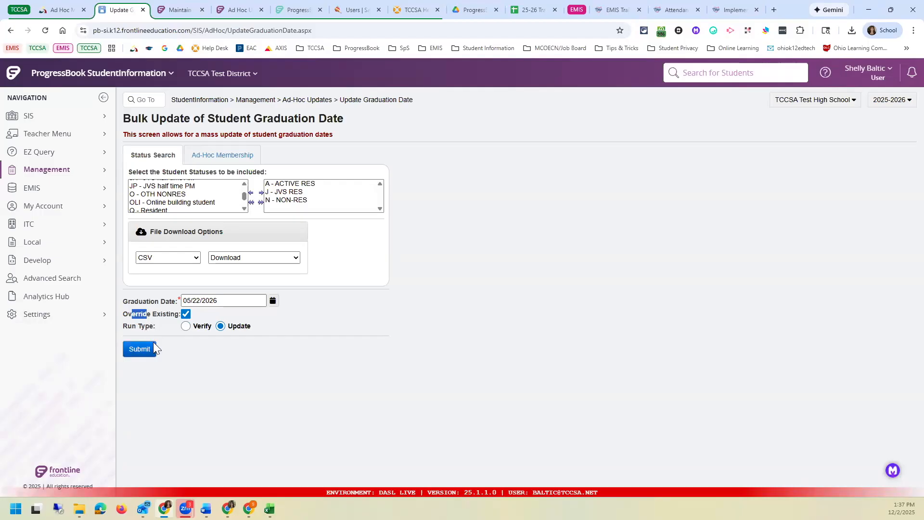
Submit the graduation date update, download the results file and open the CSV in Excel.
click(141, 350)
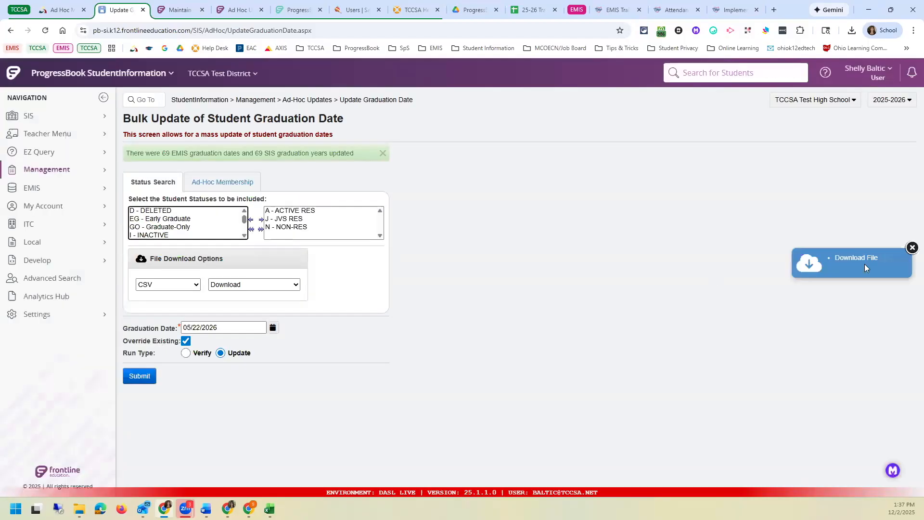
click(861, 261)
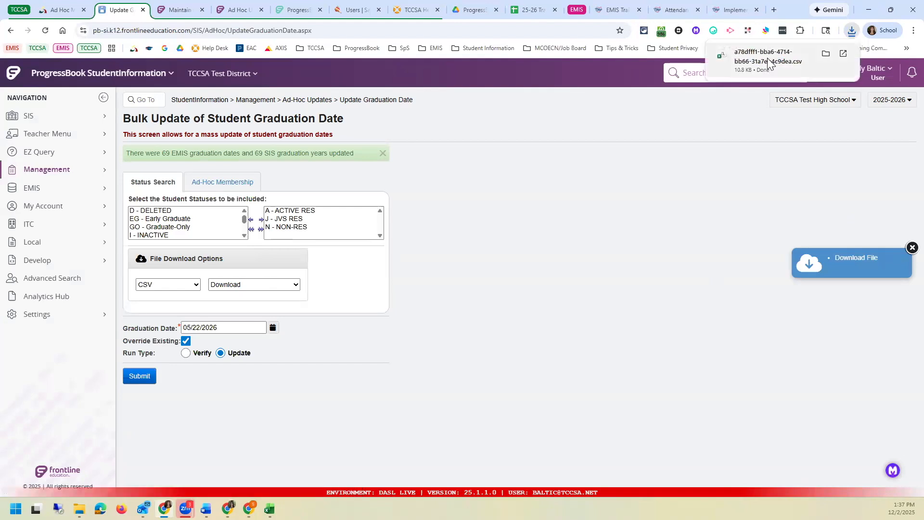
click(769, 61)
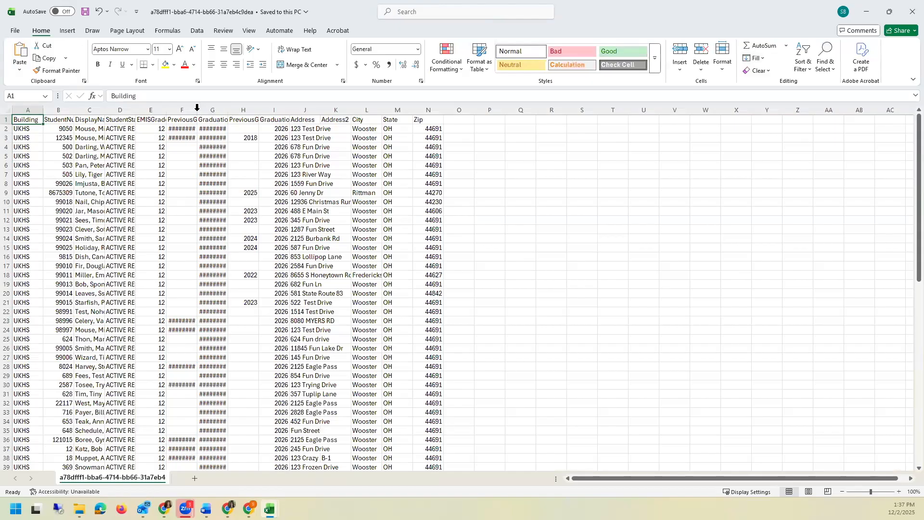
Widen the graduation date and year columns to examine the students' previous and new graduation dates.
double_click(197, 108)
click(197, 108)
scroll(250, 295, down, 4)
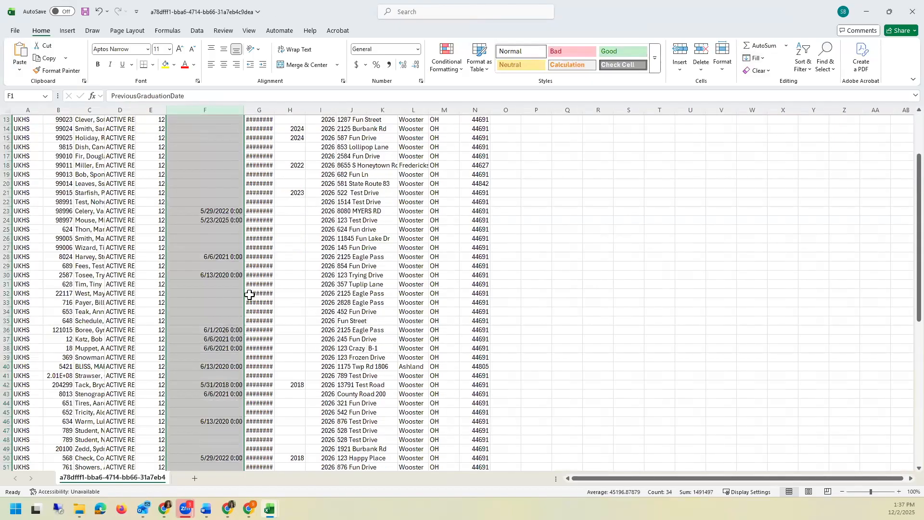
scroll(250, 295, down, 12)
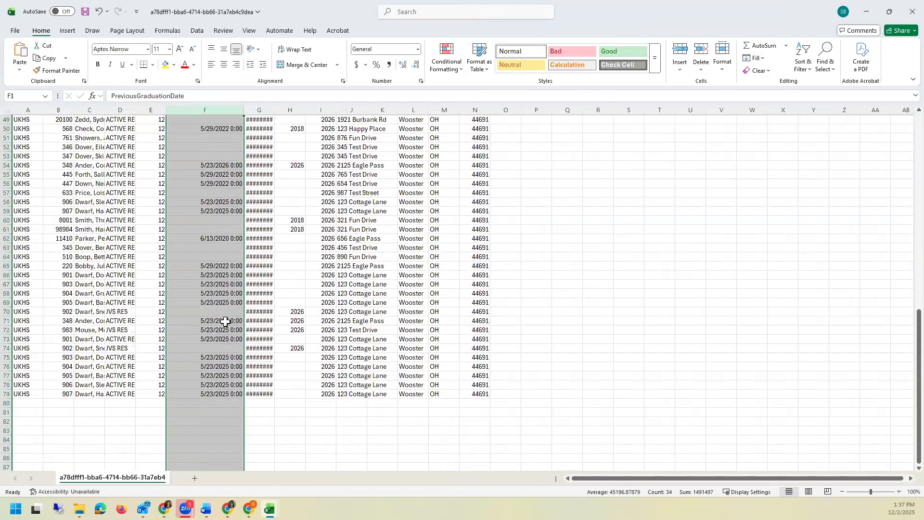
click(224, 320)
click(226, 331)
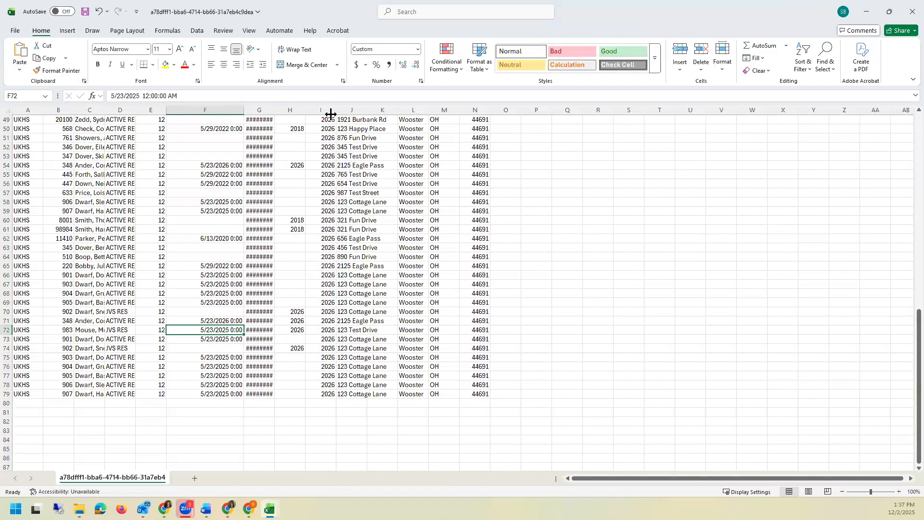
drag(303, 110, 331, 110)
drag(275, 109, 295, 110)
drag(258, 330, 262, 357)
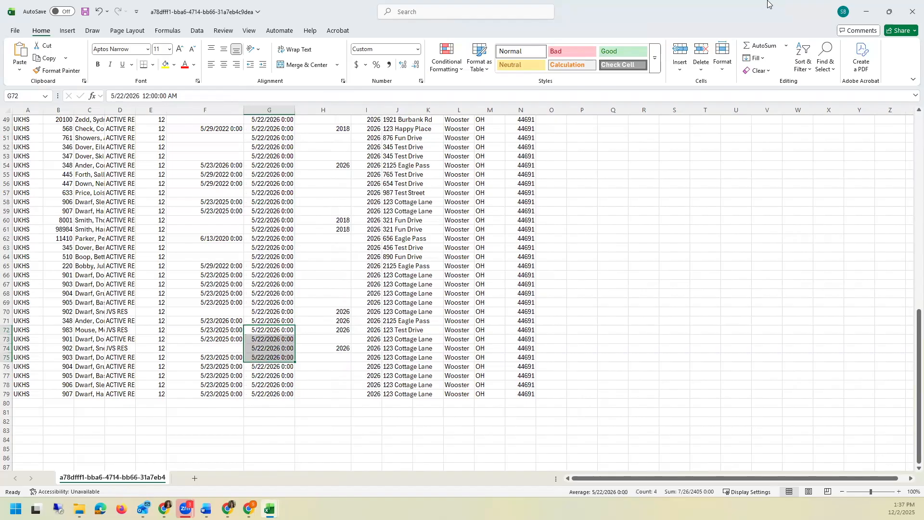
Switch back to the browser and view the graduation date on the current student's FN-Graduate profile page.
click(869, 13)
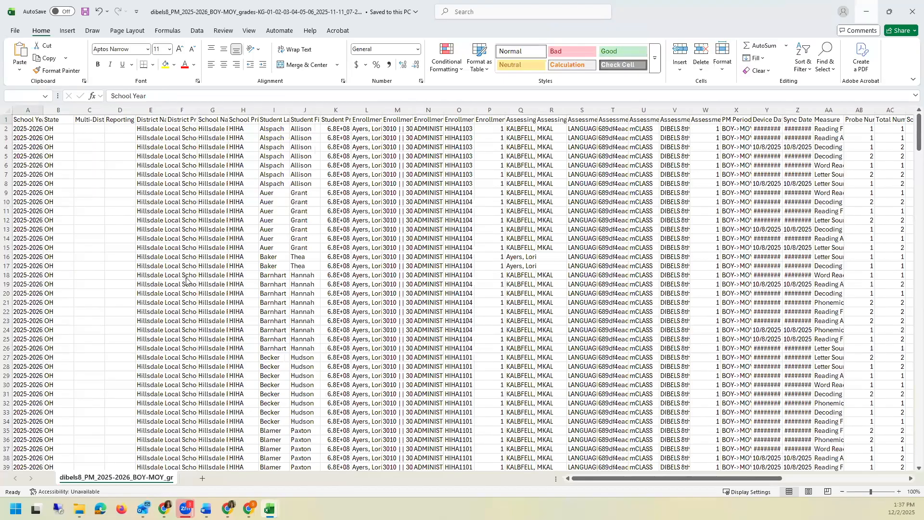
click(165, 509)
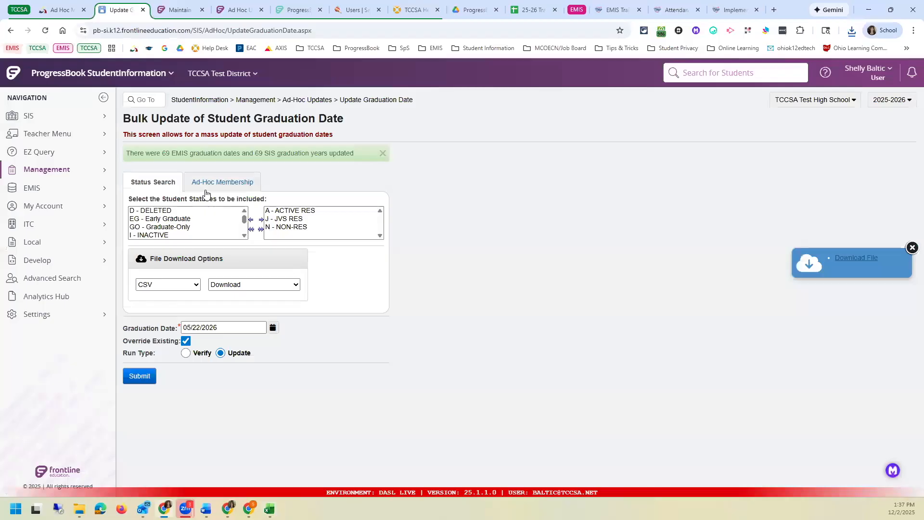
click(209, 101)
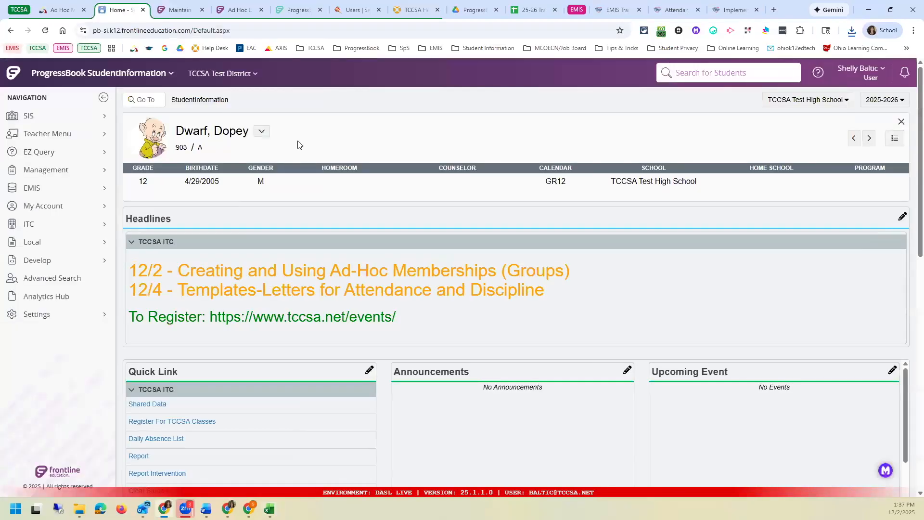
click(261, 131)
click(309, 157)
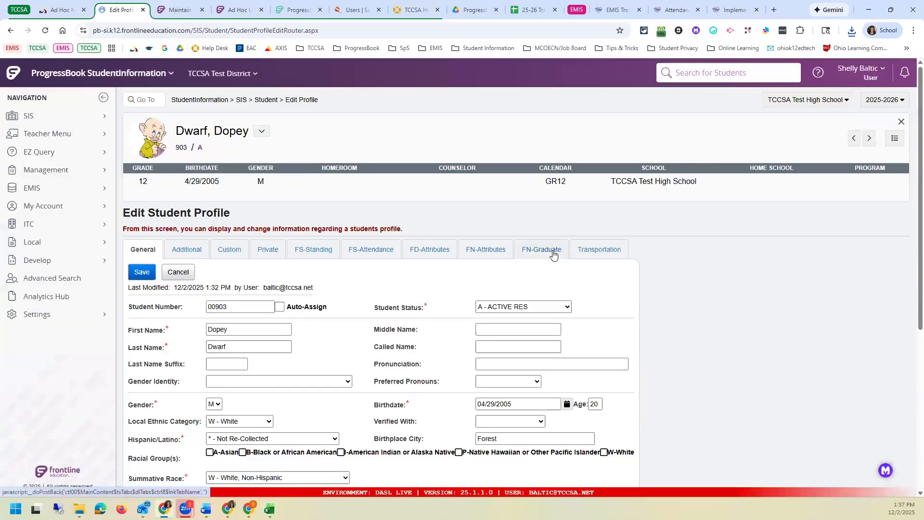
click(553, 255)
scroll(433, 288, down, 2)
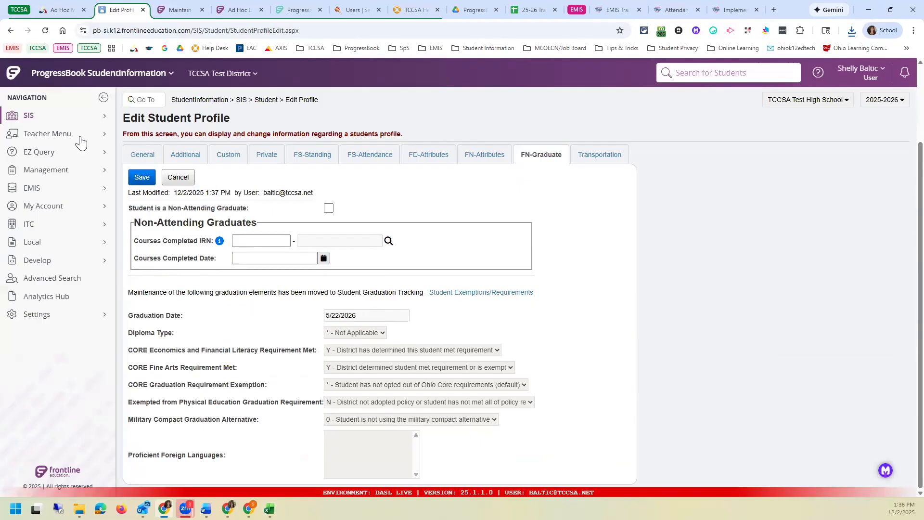
Open the Ad-Hoc Updates page and highlight the Student Profile Bulk Update entry.
mouse_move(96, 171)
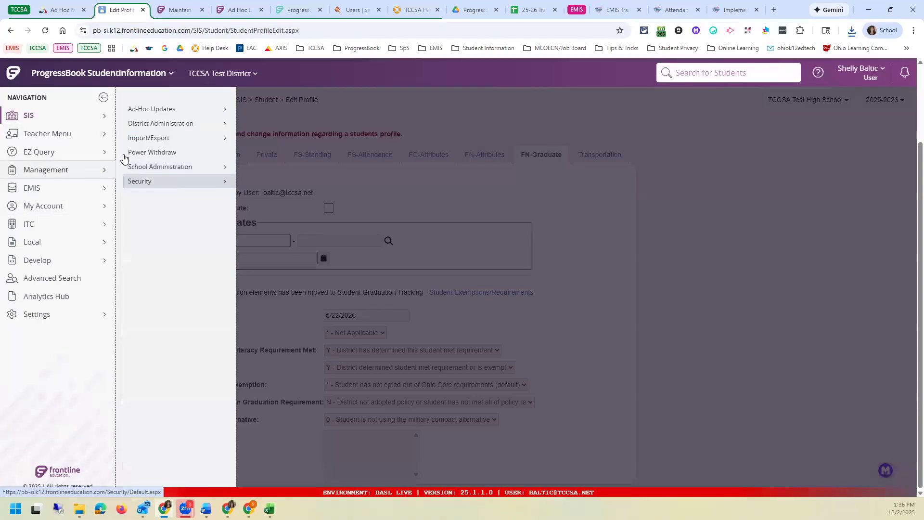
mouse_move(130, 109)
click(267, 108)
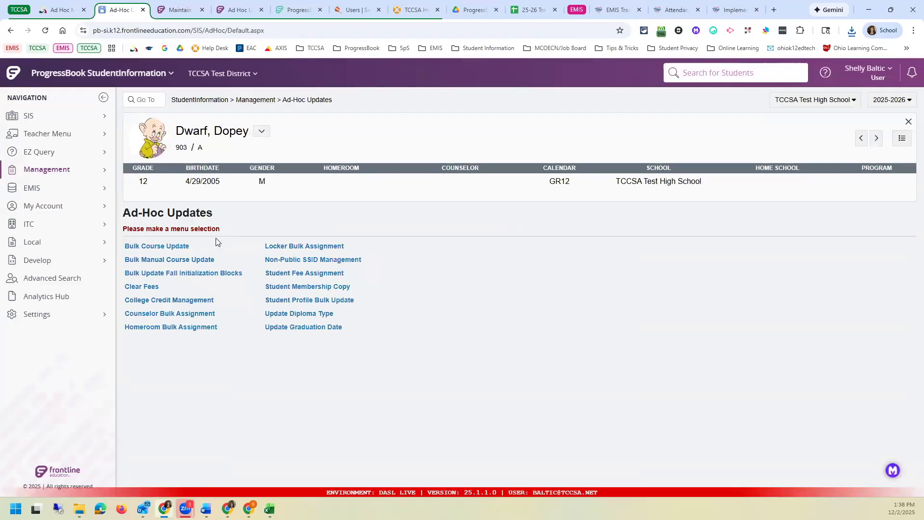
triple_click(327, 297)
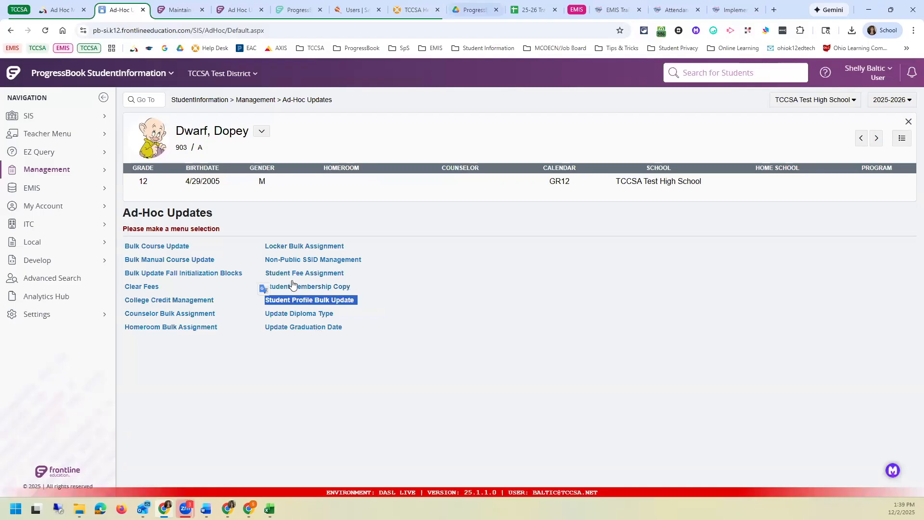
Search for another student by name and open that student's Edit Memberships page.
click(713, 72)
text(smith)
key(Return)
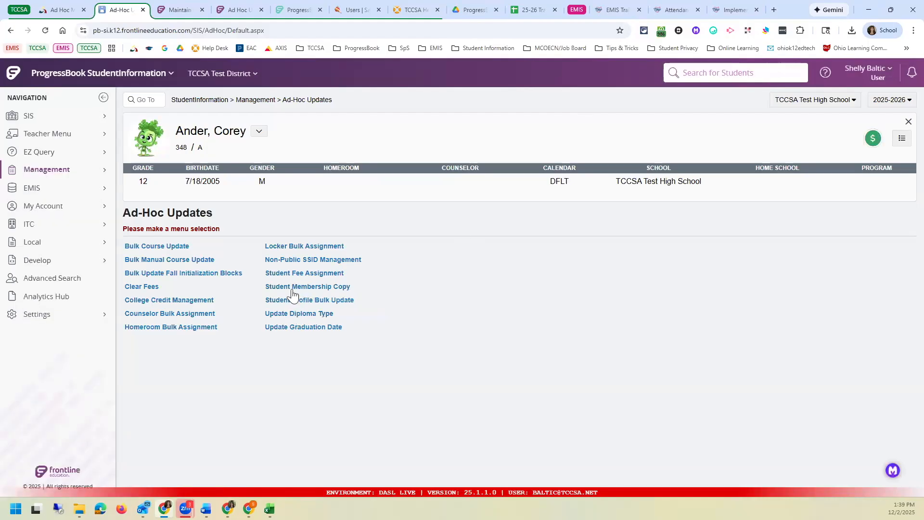
click(259, 133)
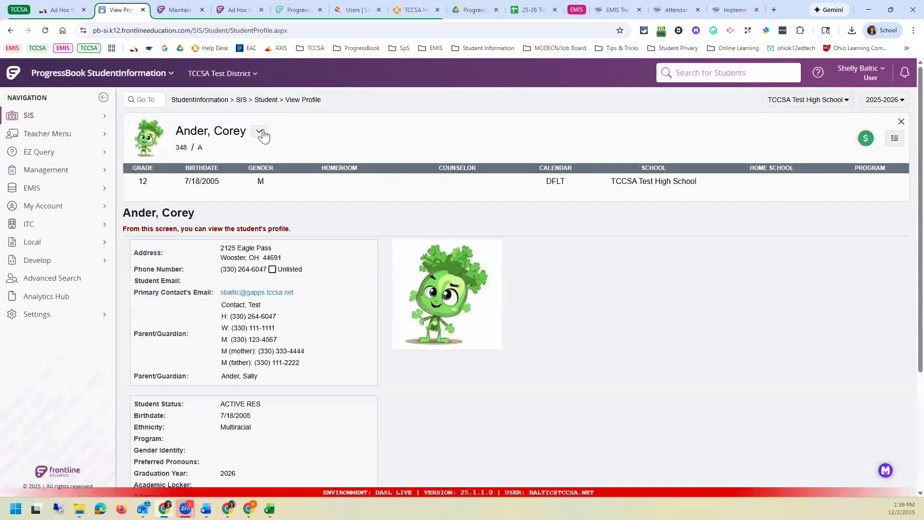
click(266, 99)
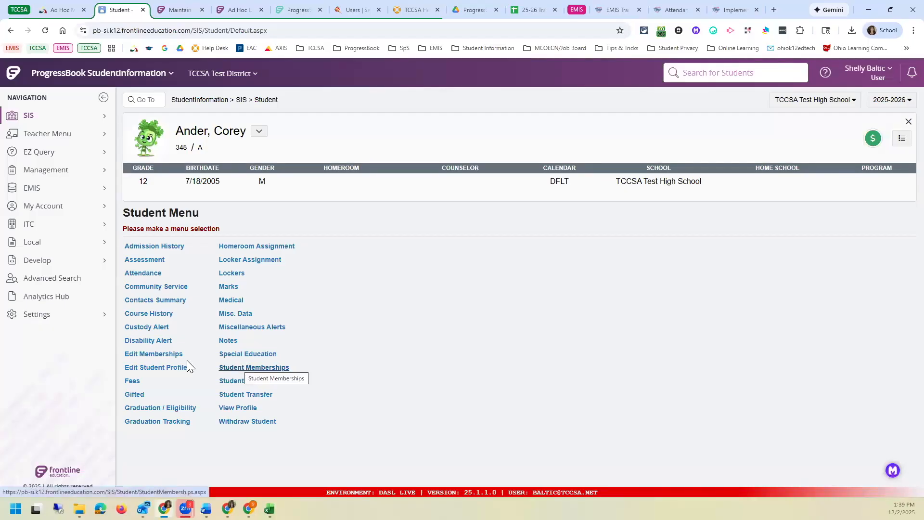
click(175, 355)
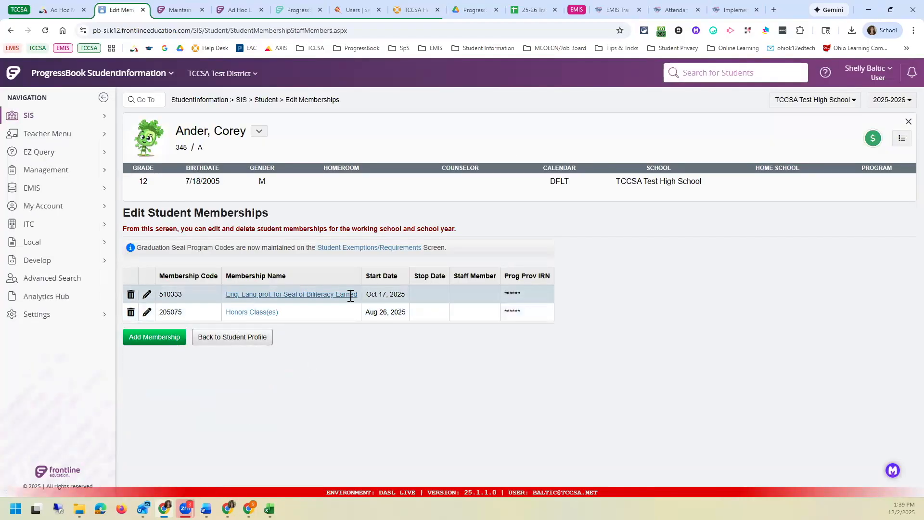
In school year 2026-2027, use Student Membership Copy to search for memberships in group 20 - Gifted Education Services.
click(895, 101)
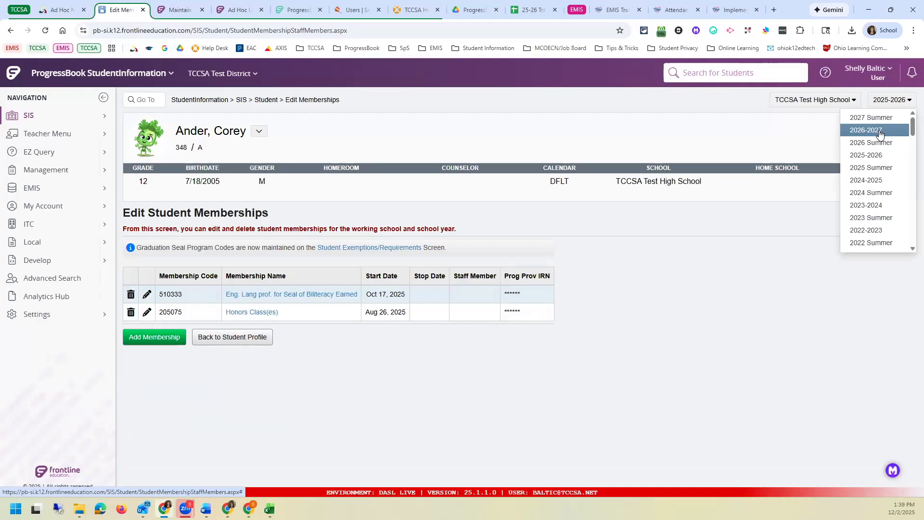
click(880, 131)
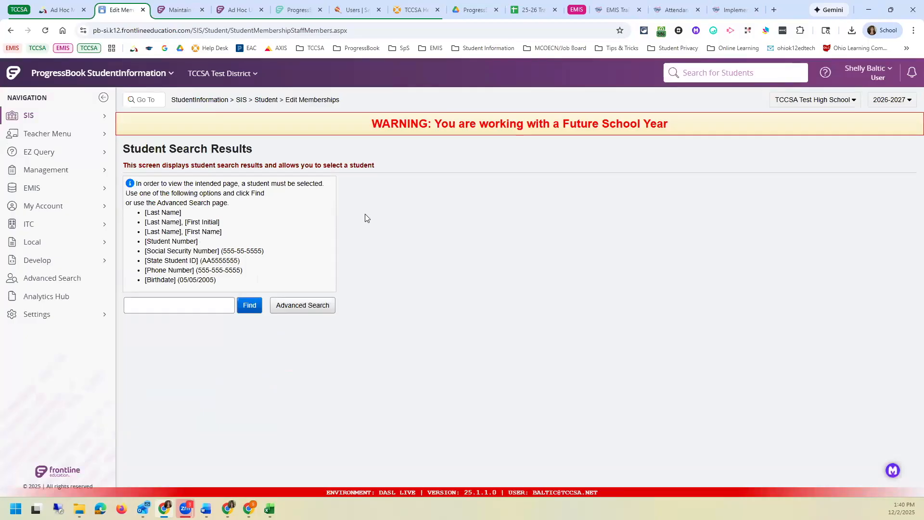
click(72, 174)
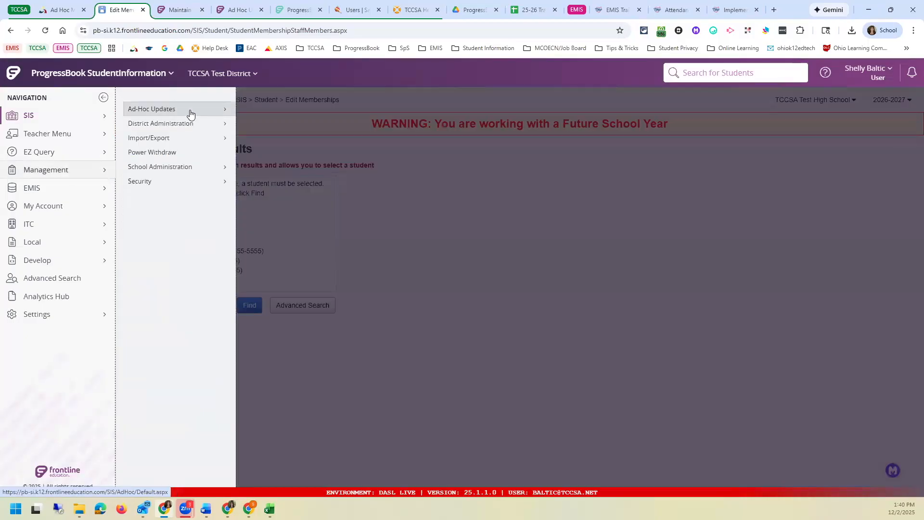
click(190, 113)
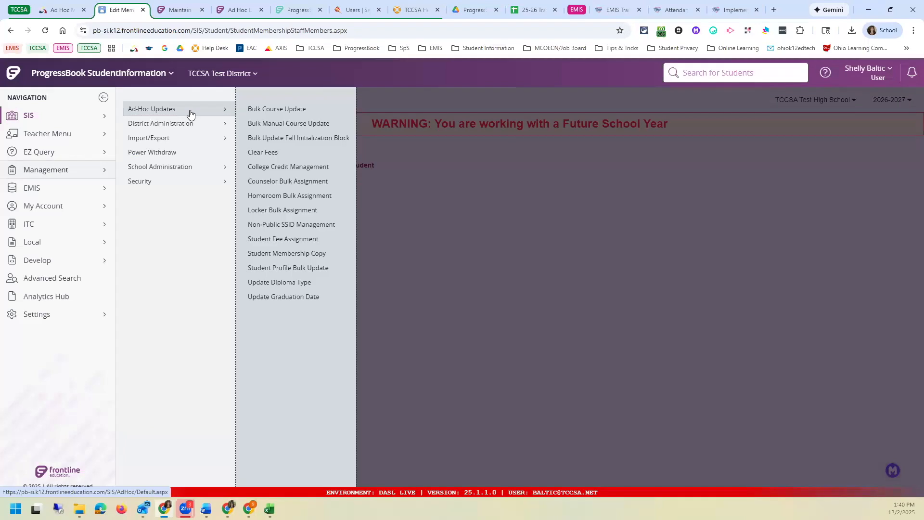
click(270, 254)
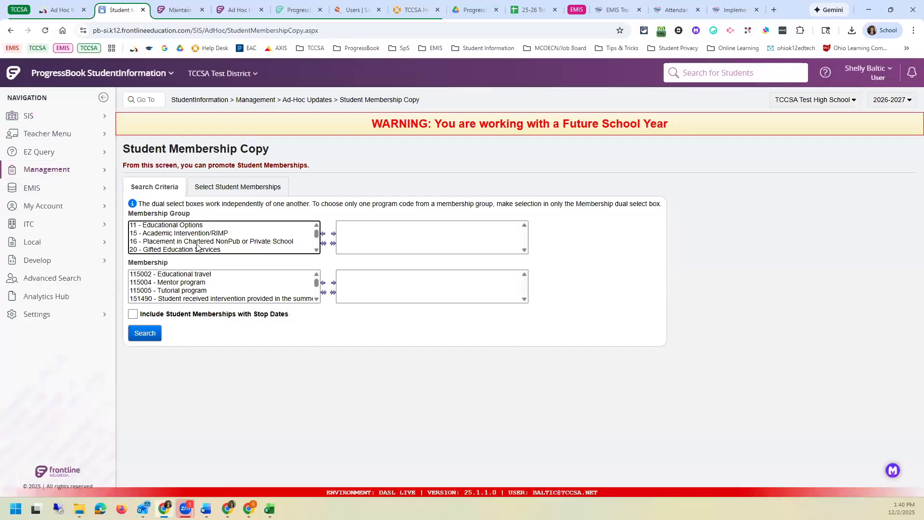
double_click(198, 249)
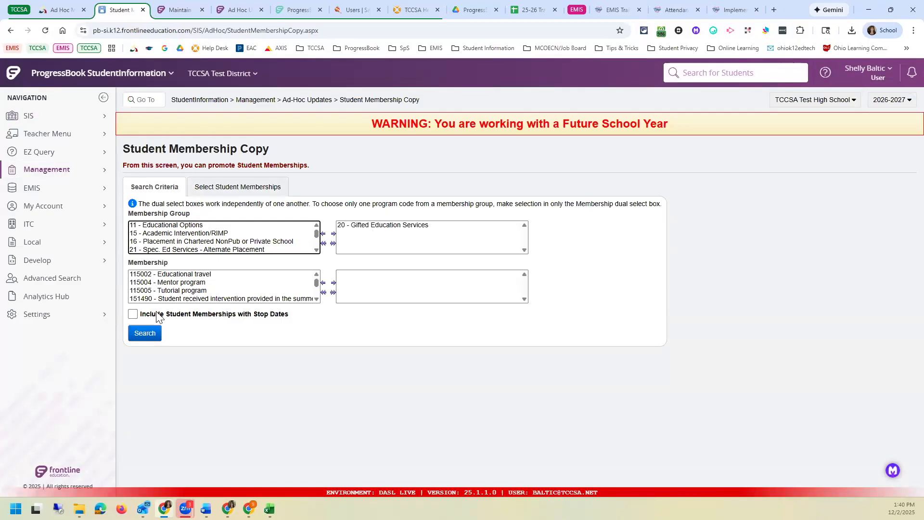
click(159, 334)
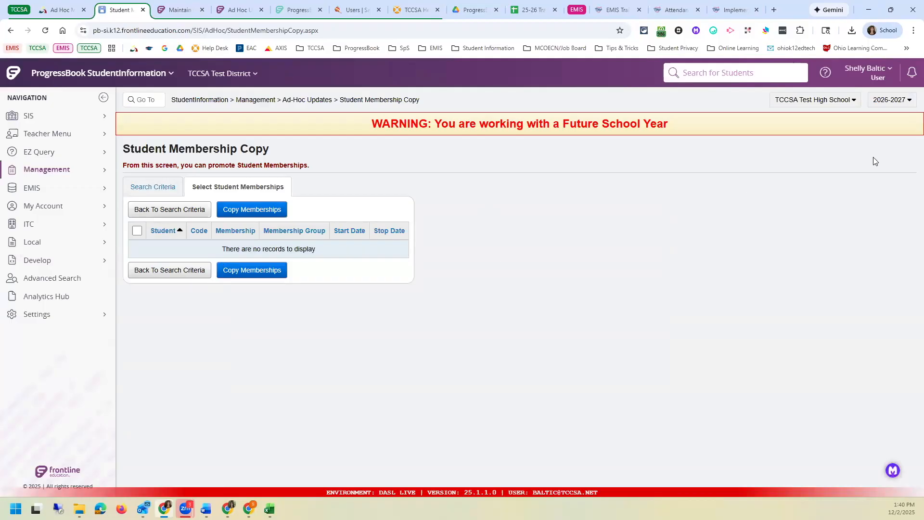
Switch the school year back to 2025-2026 and open Student Fee Assignment.
click(900, 102)
click(888, 155)
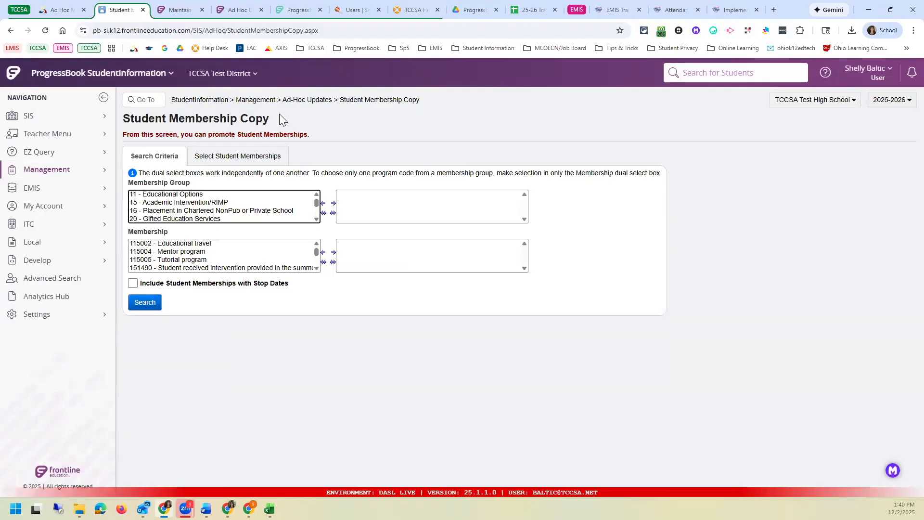
click(105, 171)
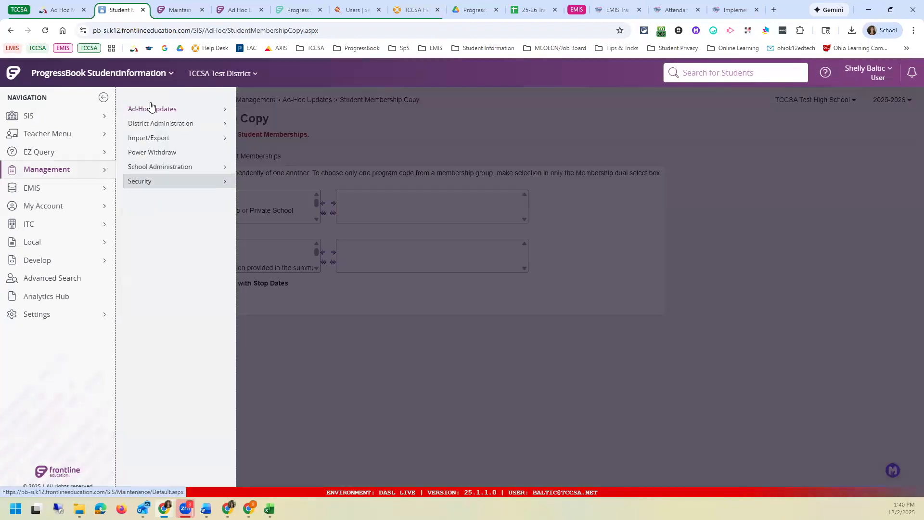
click(151, 107)
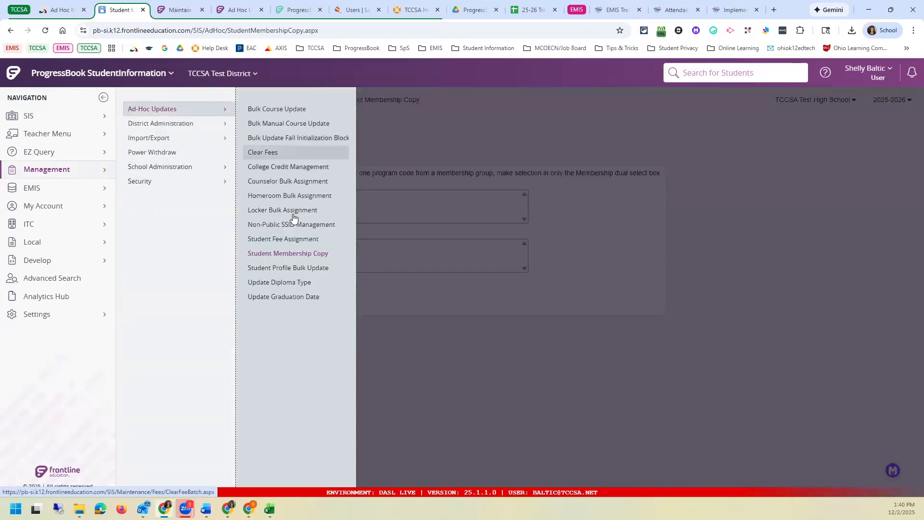
click(302, 239)
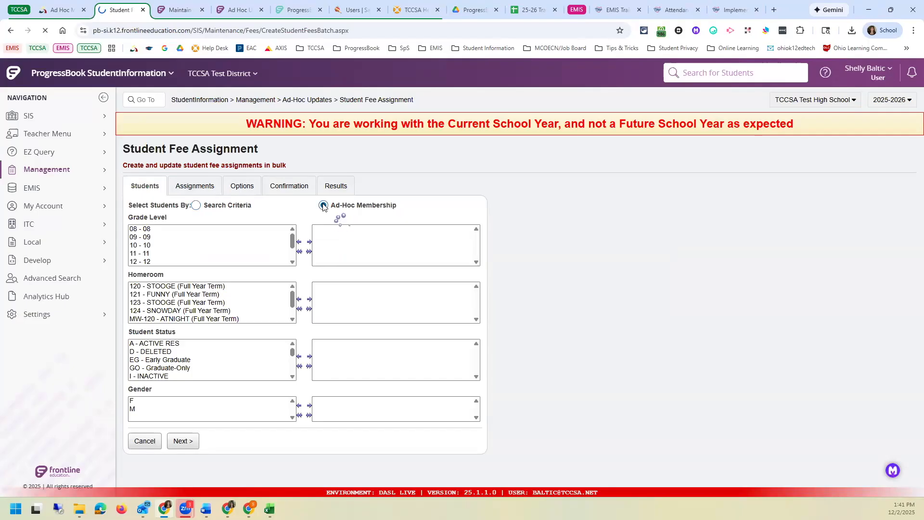
Select the students by the Parking Permit ad-hoc membership and continue to the fee assignments.
click(323, 205)
click(263, 220)
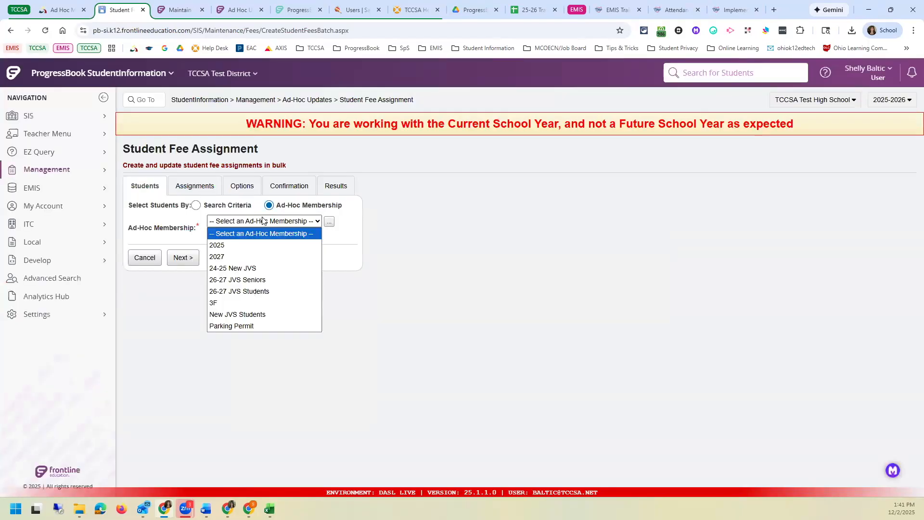
click(263, 323)
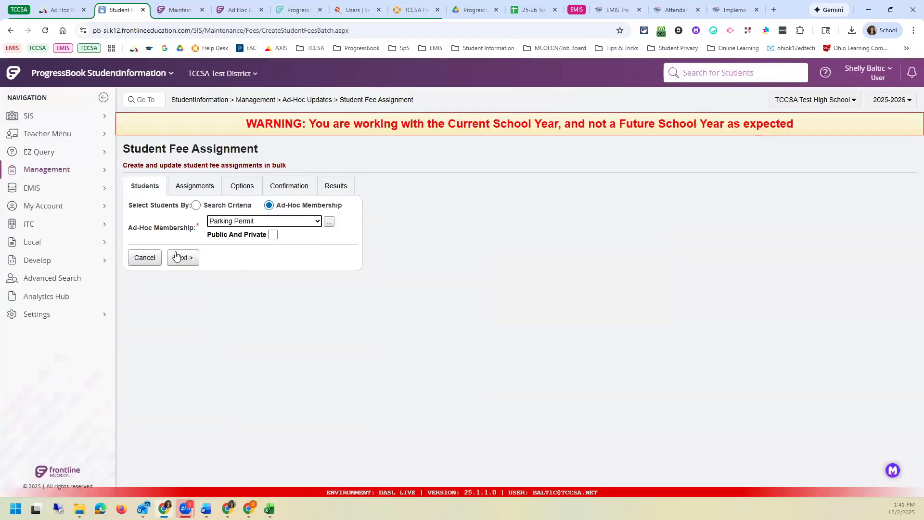
click(191, 262)
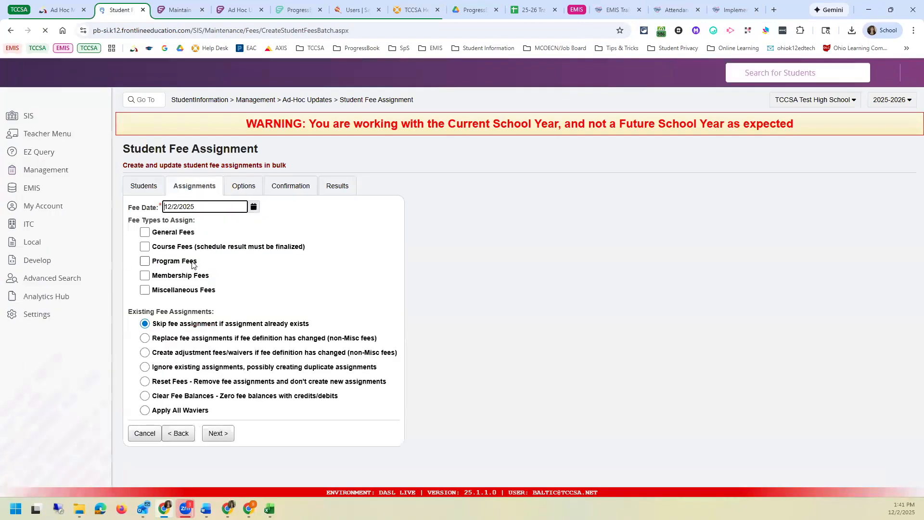
Choose Miscellaneous Fees as the fee type to assign, rechecking the ad-hoc membership selection before continuing.
click(168, 291)
click(180, 433)
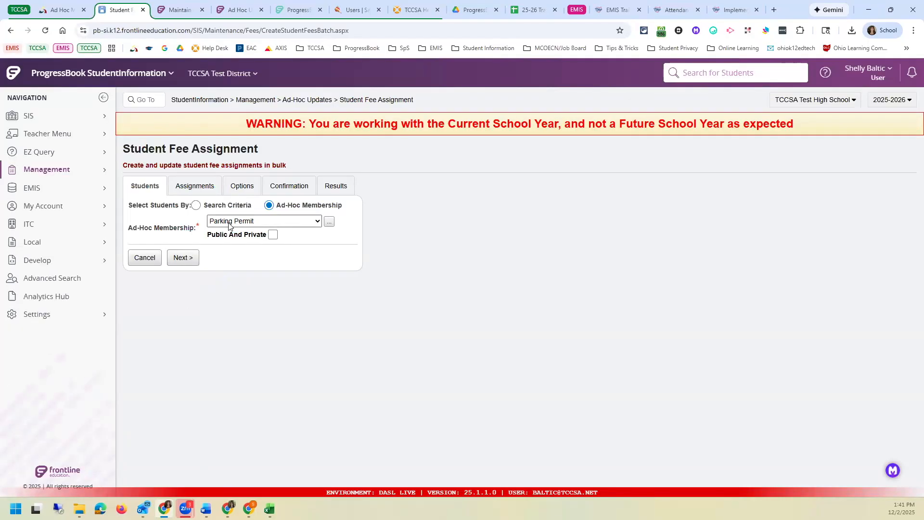
click(196, 259)
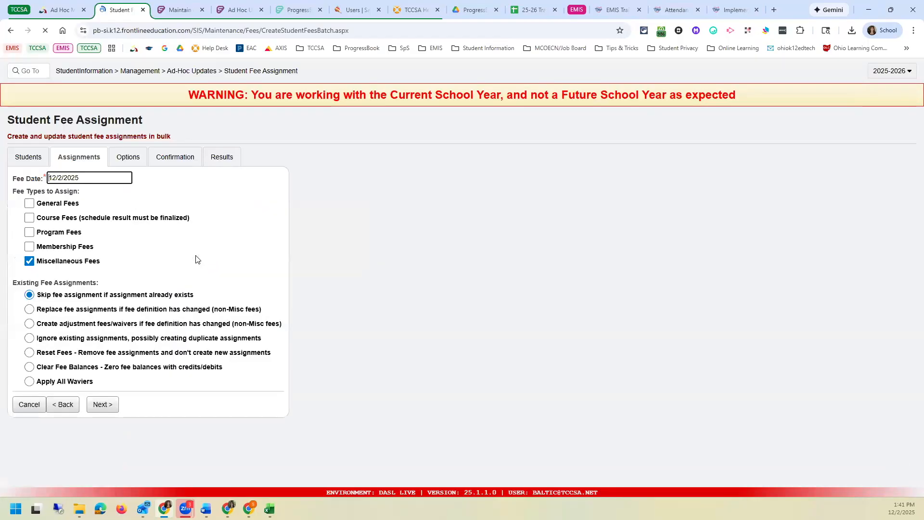
Set the miscellaneous fee to Park - Parking Permit at 15.00, review the confirmation summary, and leave without finishing the assignment.
click(219, 435)
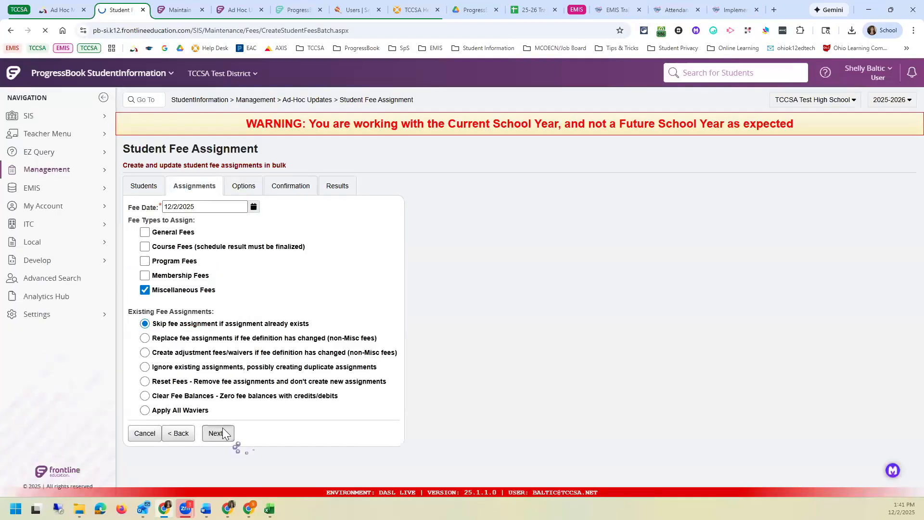
click(252, 210)
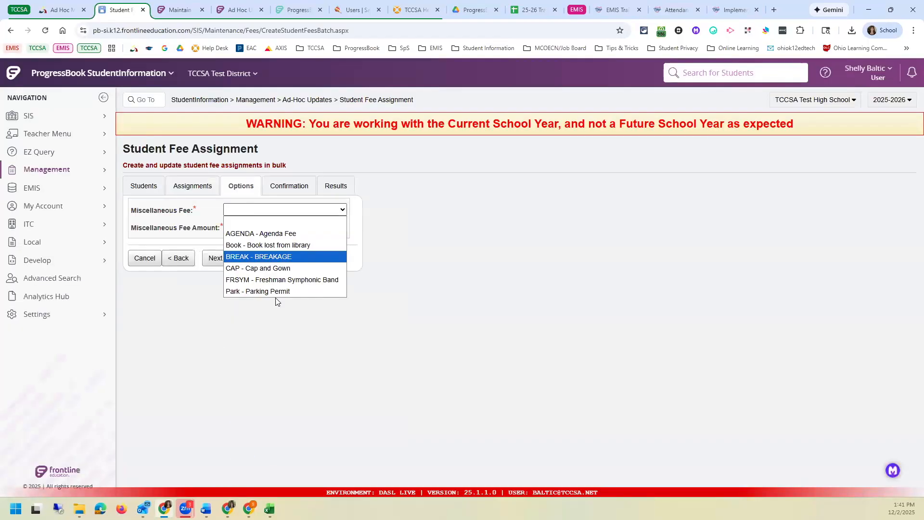
click(272, 291)
click(239, 227)
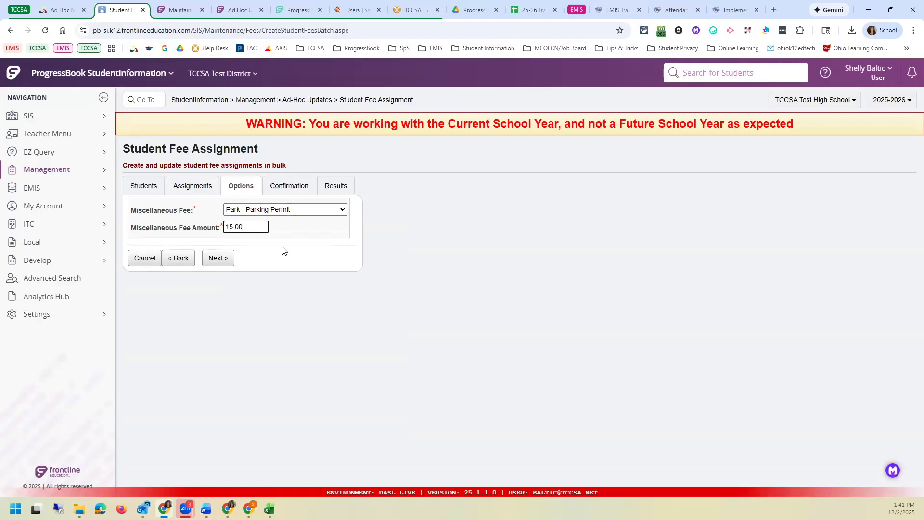
click(225, 260)
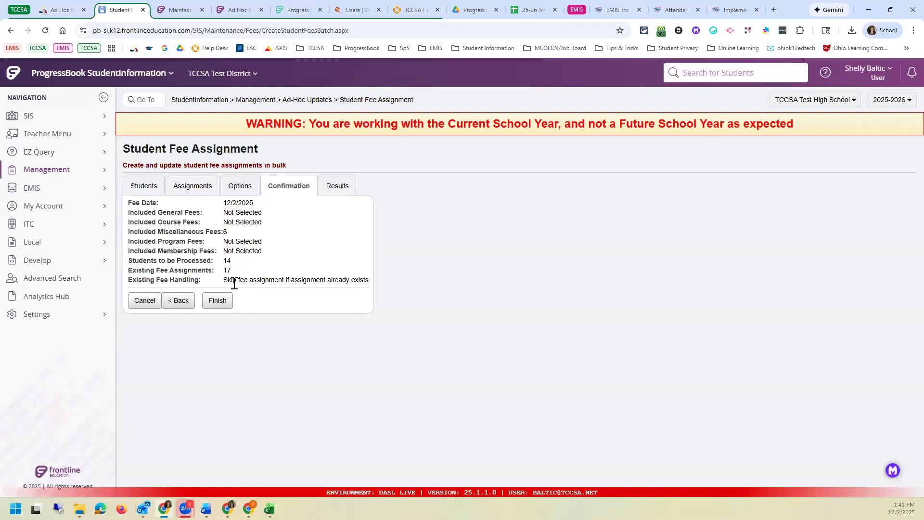
click(300, 98)
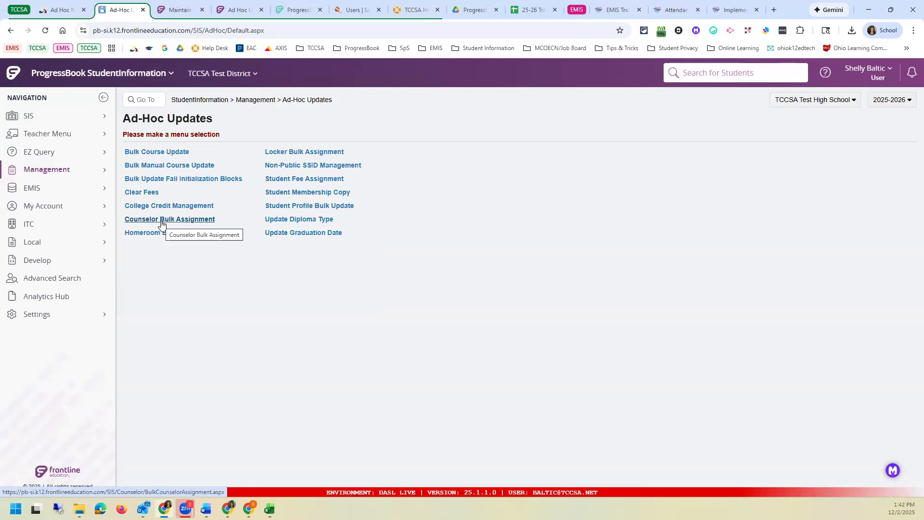
Open Counselor Bulk Assignment, look at the Random method, and continue with the Homeroom method for the FullYear term to its options.
click(162, 225)
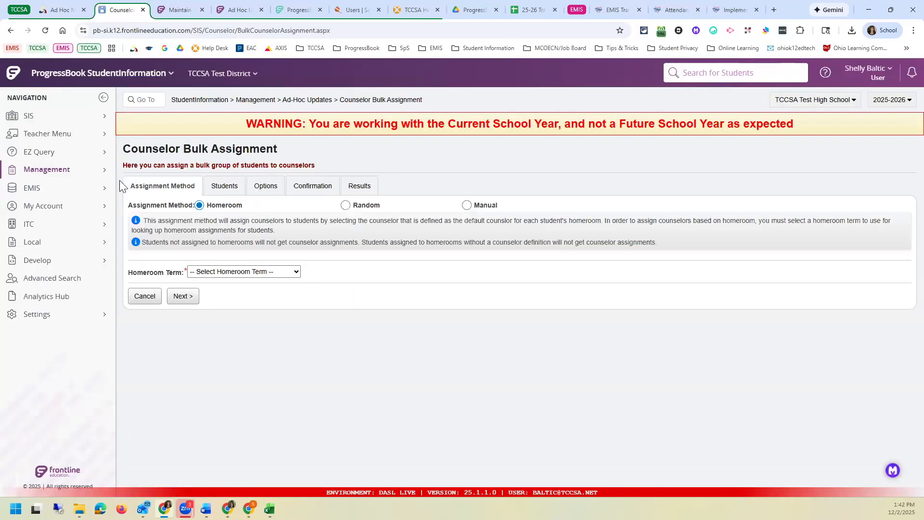
click(232, 271)
click(344, 206)
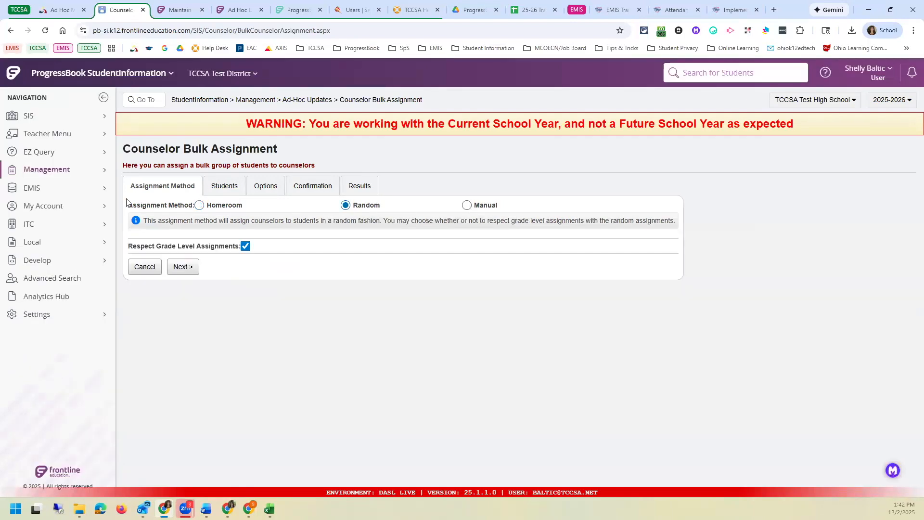
click(199, 206)
click(182, 301)
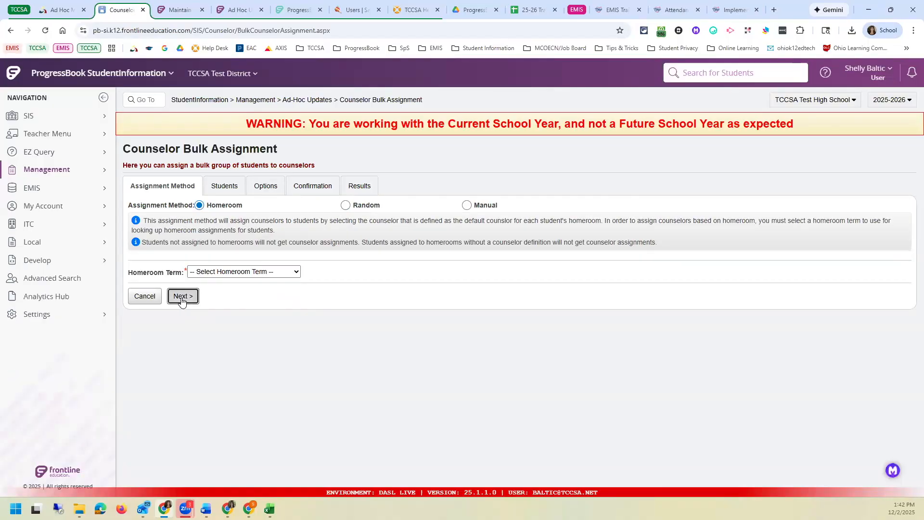
click(228, 298)
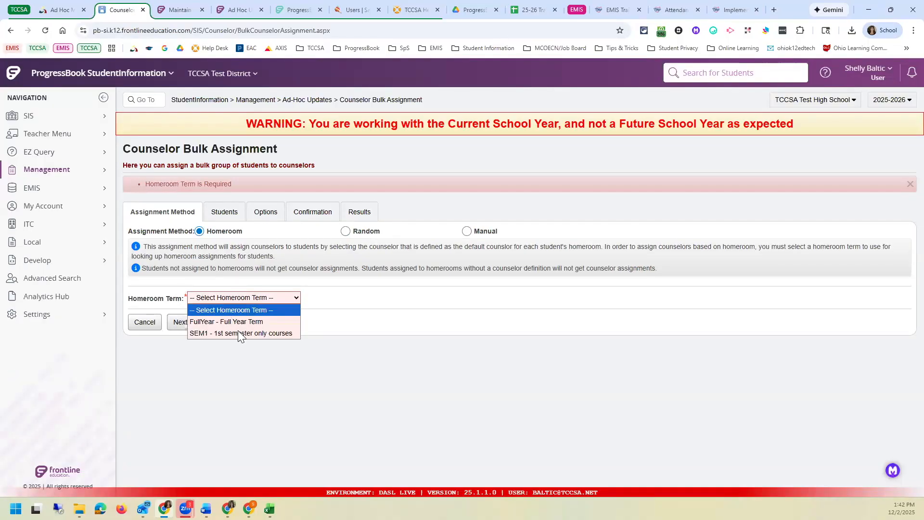
click(194, 322)
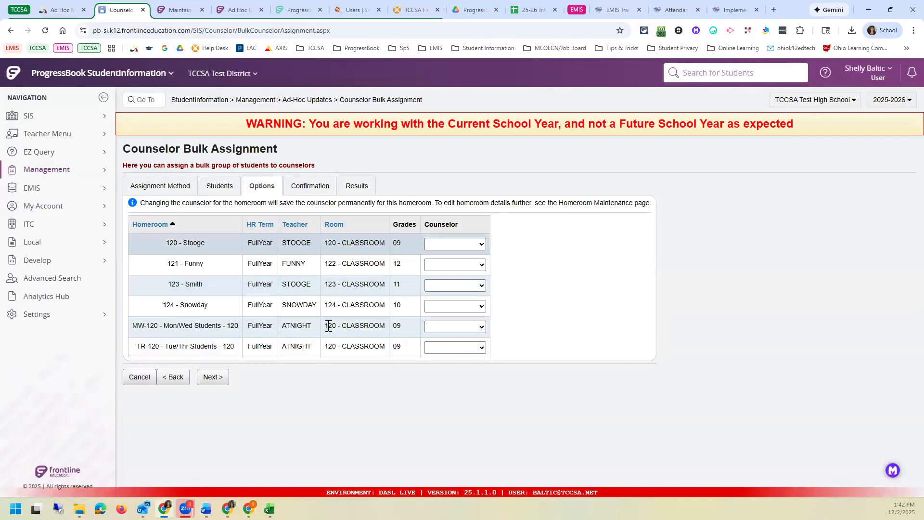
Look through the counselor choices for homeroom 120 and return to the Ad-Hoc Updates page without assigning one.
click(438, 244)
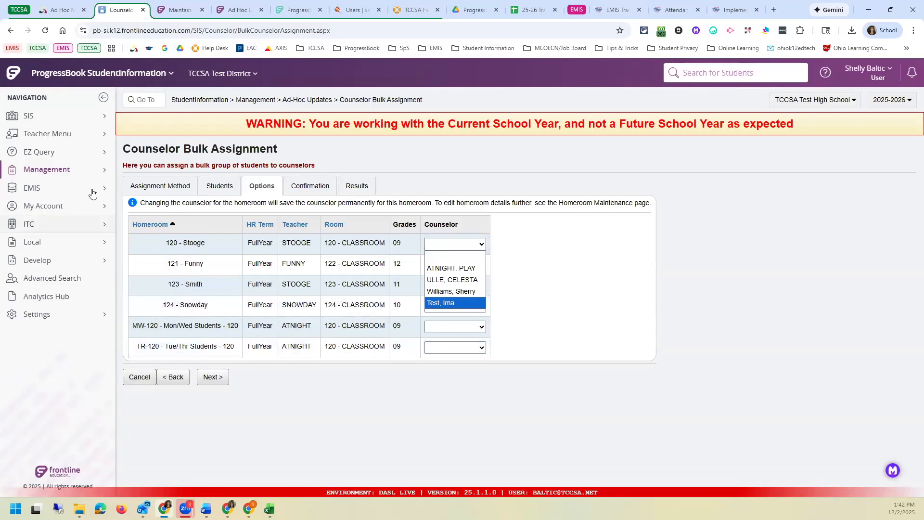
click(314, 106)
click(313, 105)
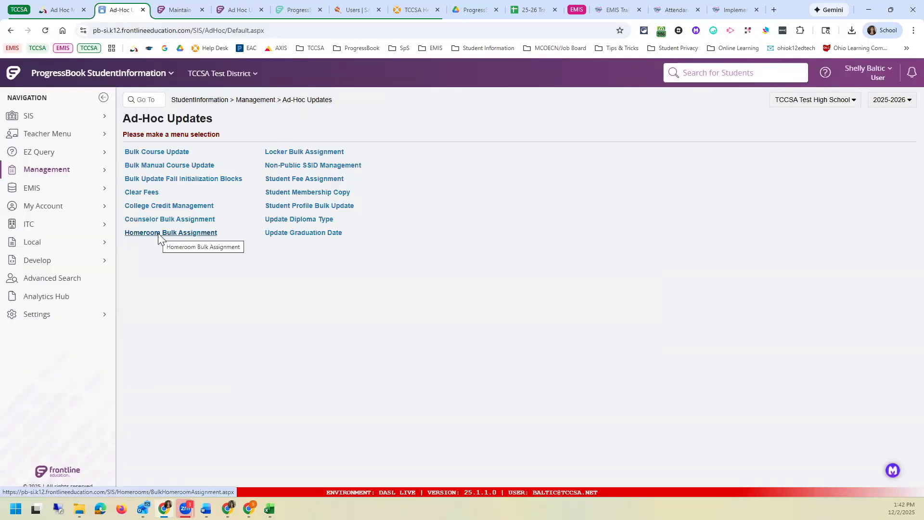
Switch the school to TCCSA Test Elementary School and open Homeroom Bulk Assignment.
click(781, 101)
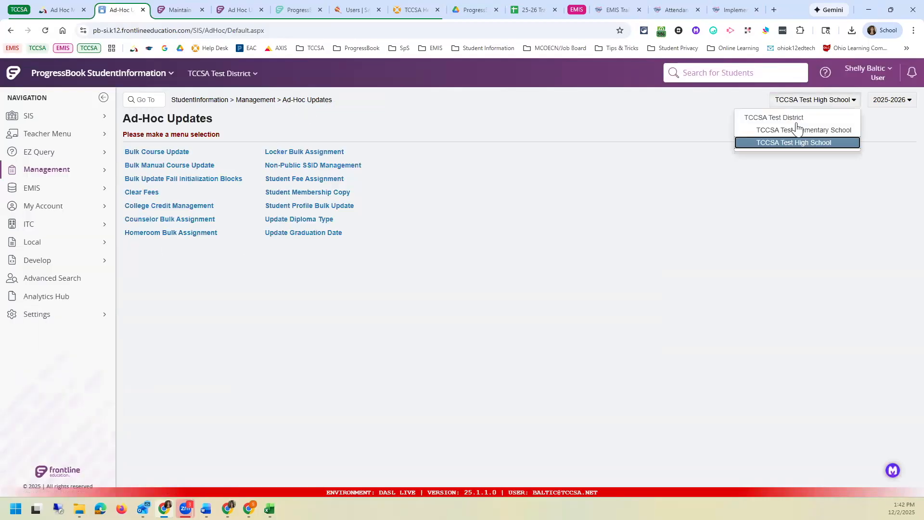
click(800, 131)
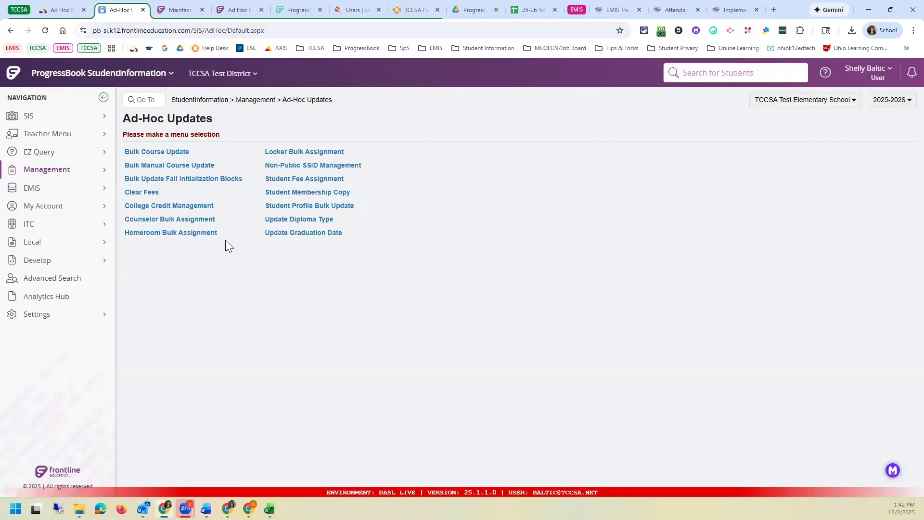
click(190, 234)
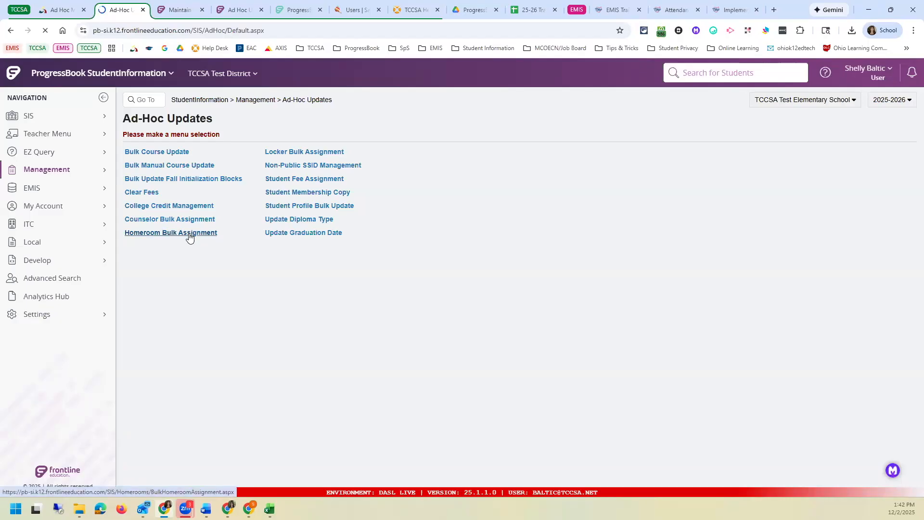
Set the homeroom term to FullYear - Full Year Term and the homeroom to 3s - Snowday.
click(266, 216)
click(270, 231)
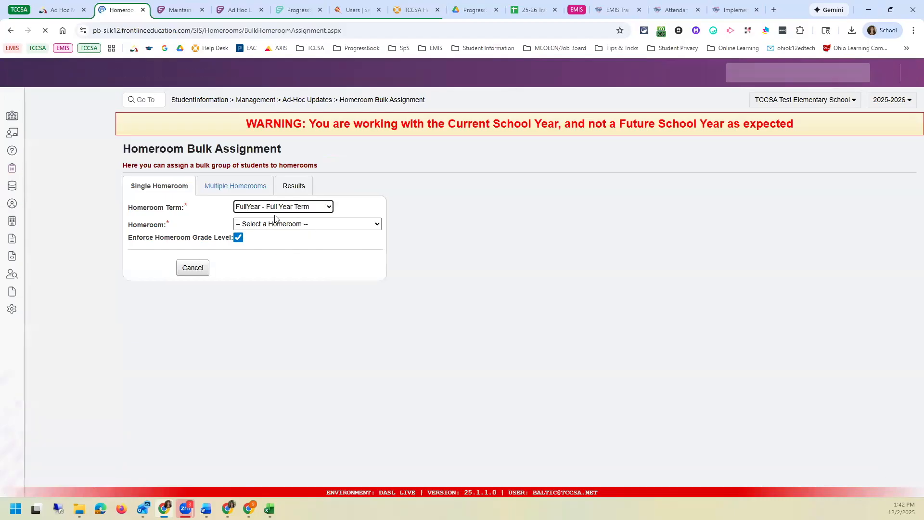
click(275, 224)
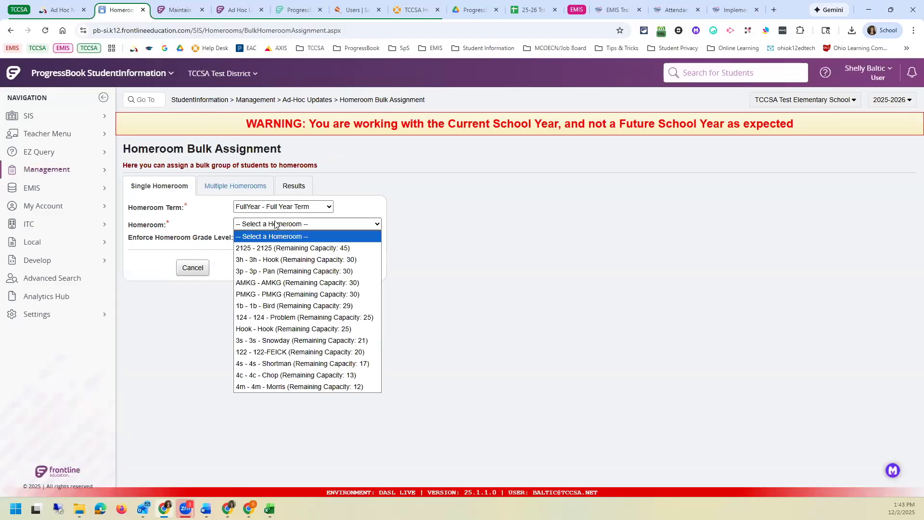
click(318, 340)
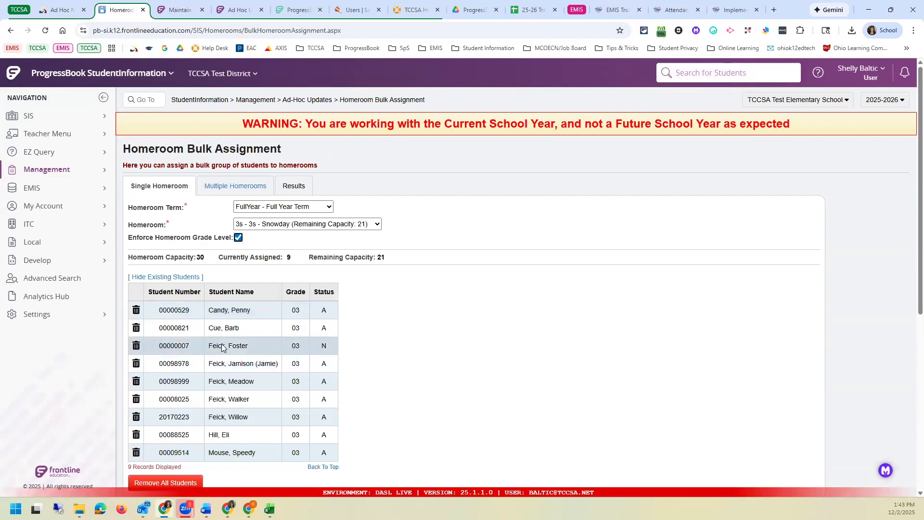
Remove the second-to-last student in the existing student list from the 3s - Snowday homeroom.
scroll(222, 348, down, 1)
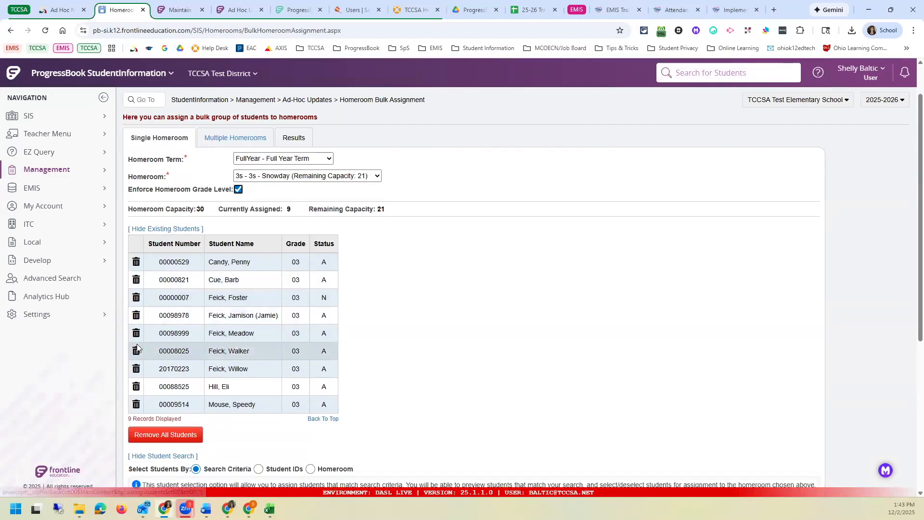
scroll(123, 366, down, 1)
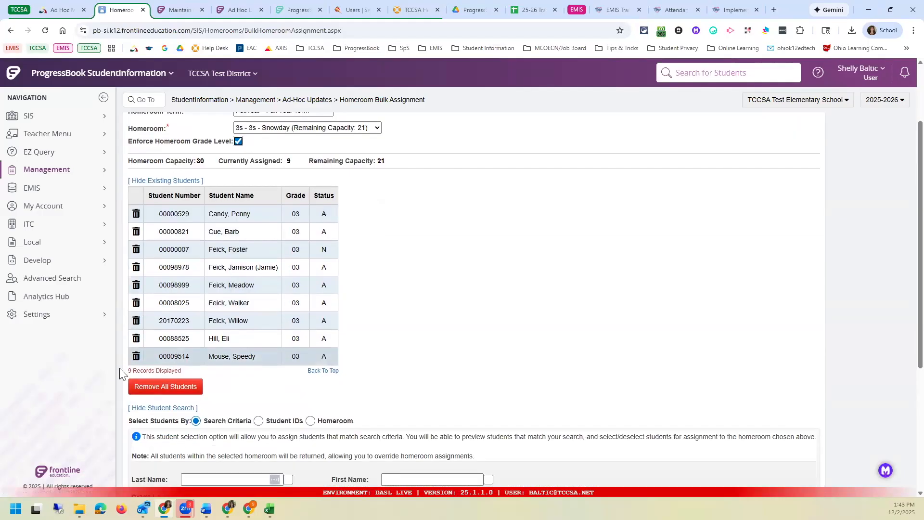
click(136, 339)
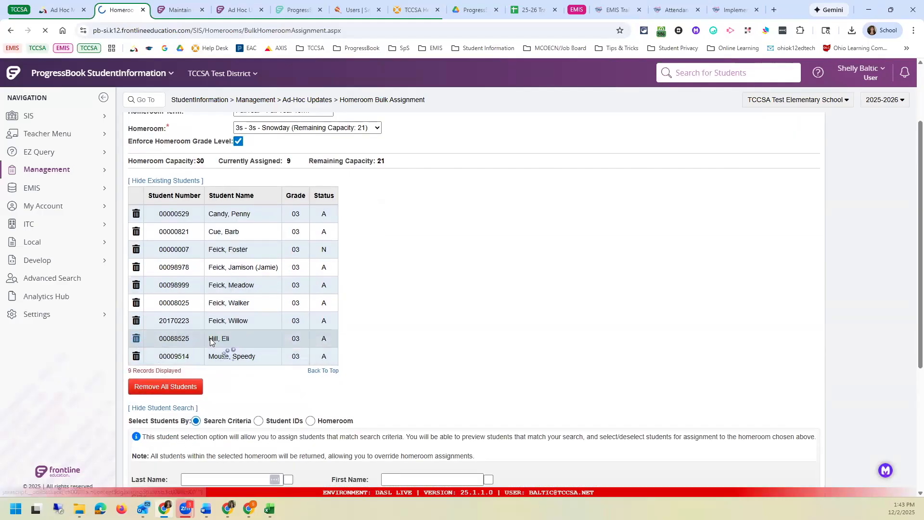
Find the removed student with a last name search and assign them back to the 3s - Snowday homeroom.
scroll(284, 327, down, 4)
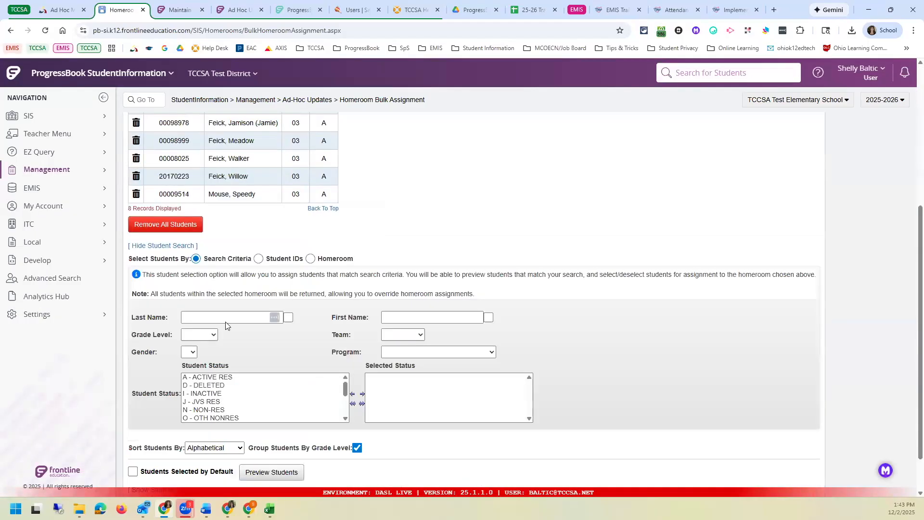
scroll(206, 330, down, 1)
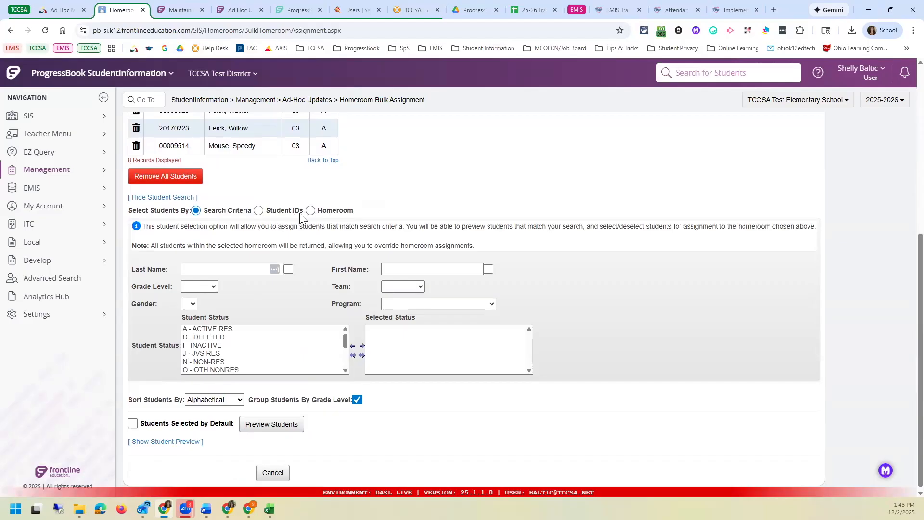
click(219, 270)
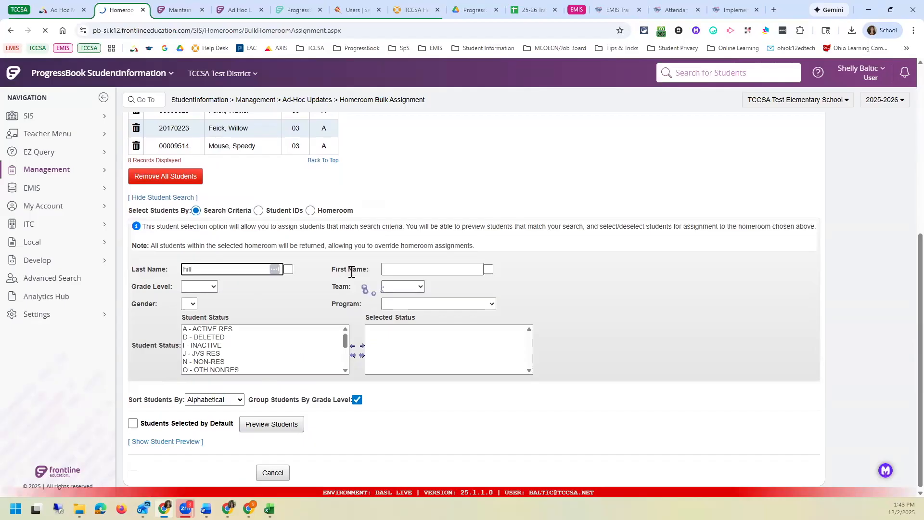
key(Return)
click(218, 230)
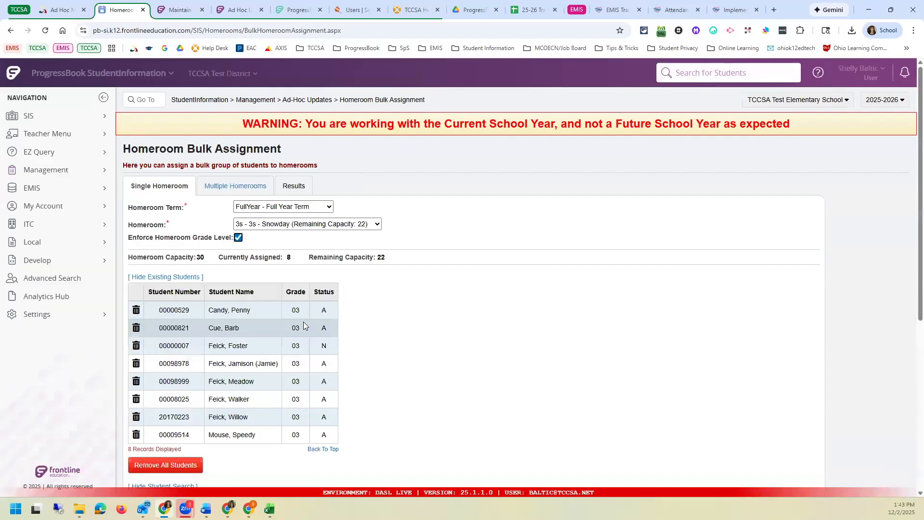
scroll(303, 324, down, 5)
scroll(231, 337, down, 2)
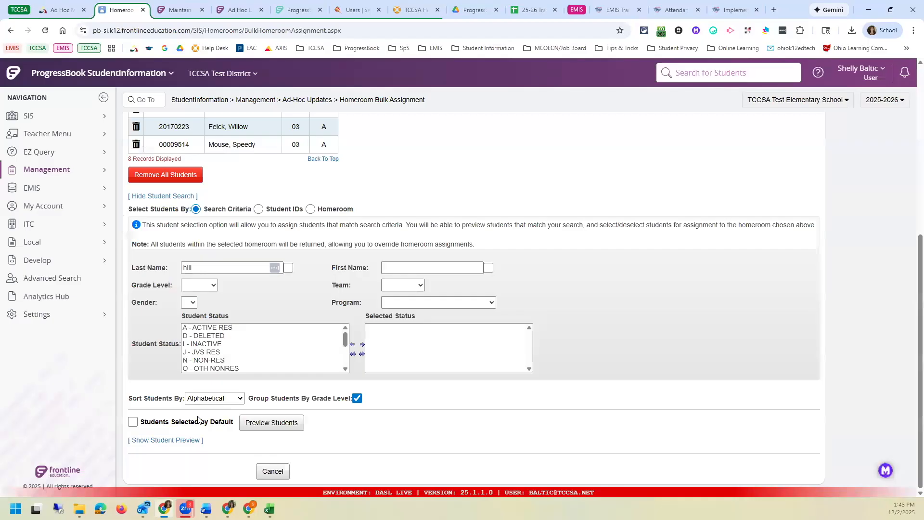
click(254, 427)
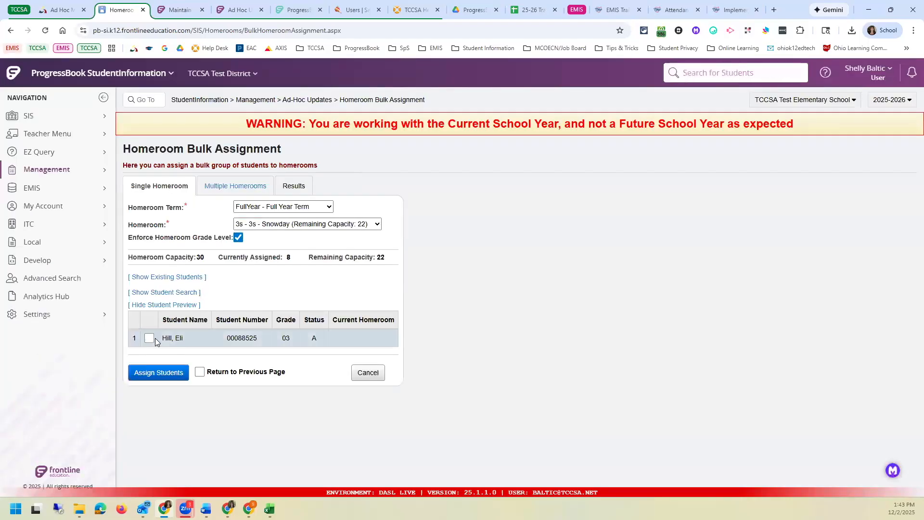
click(150, 338)
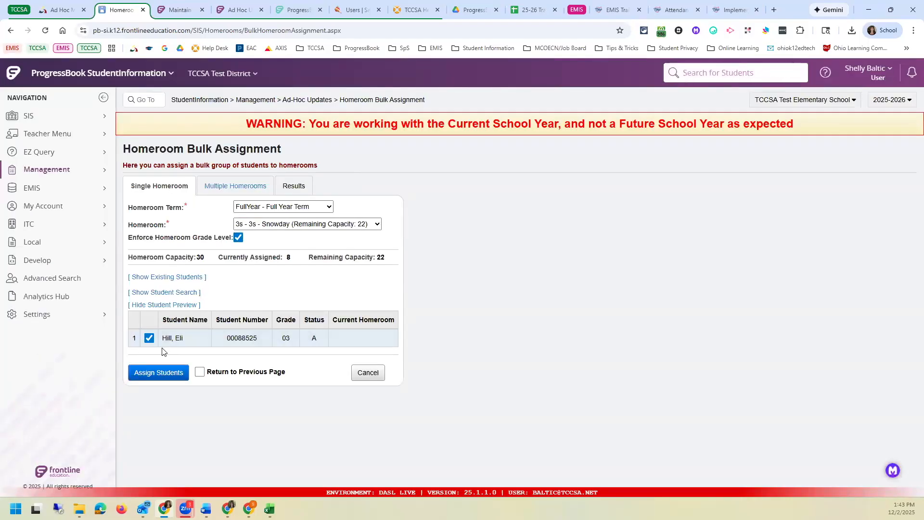
click(166, 373)
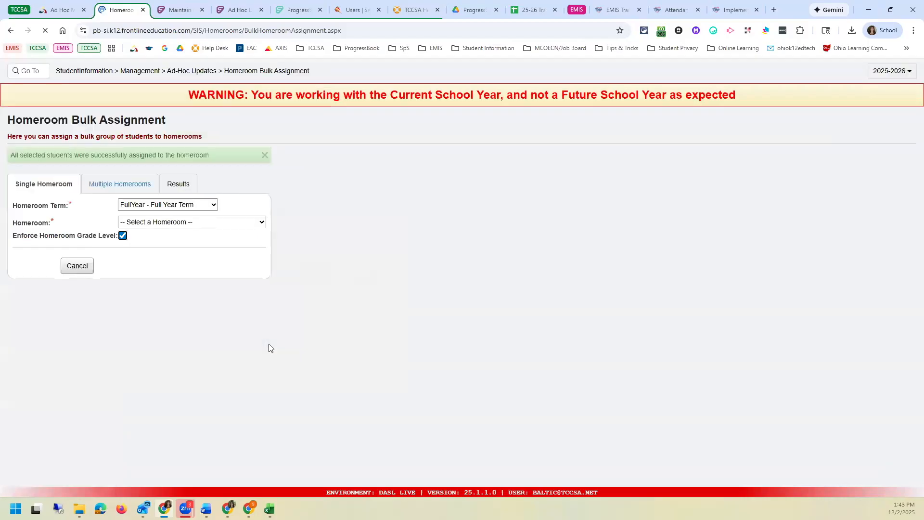
Reselect the 3s - Snowday homeroom and preview the grade 03 students with the last name filter cleared.
click(280, 255)
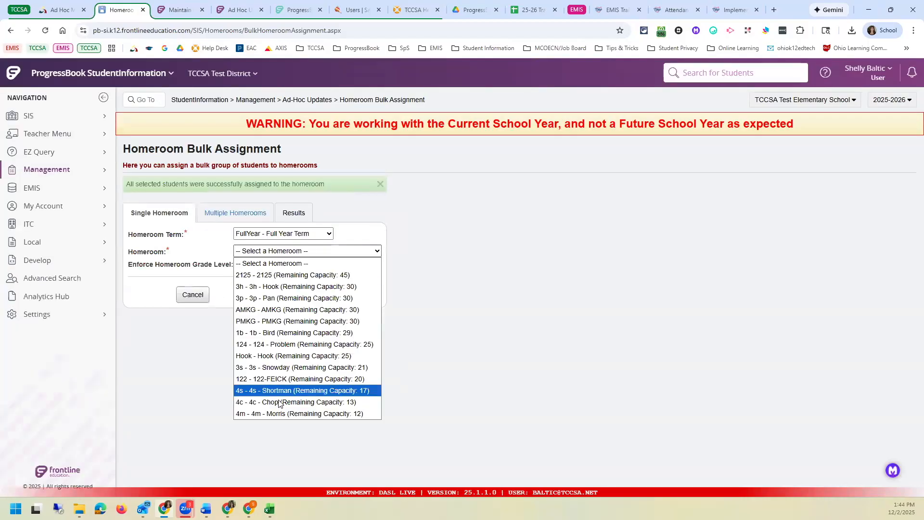
click(281, 371)
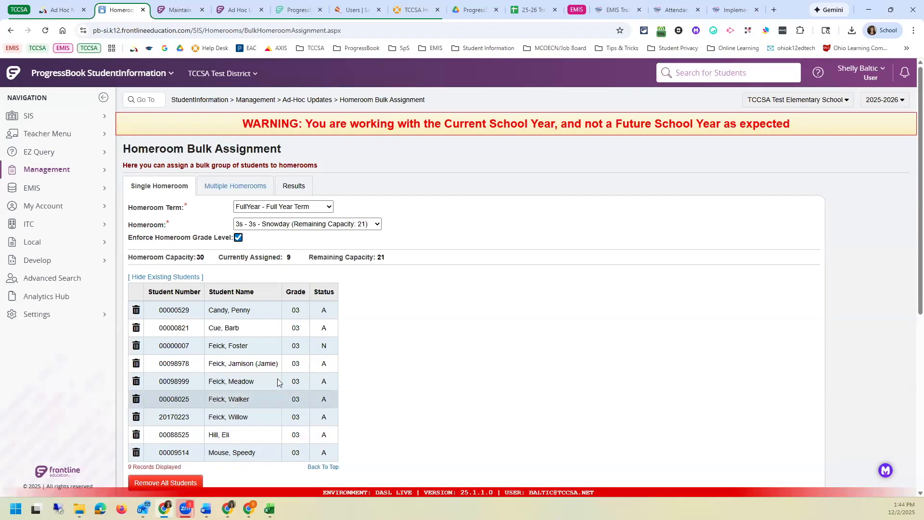
scroll(278, 381, down, 3)
scroll(278, 382, down, 3)
click(200, 353)
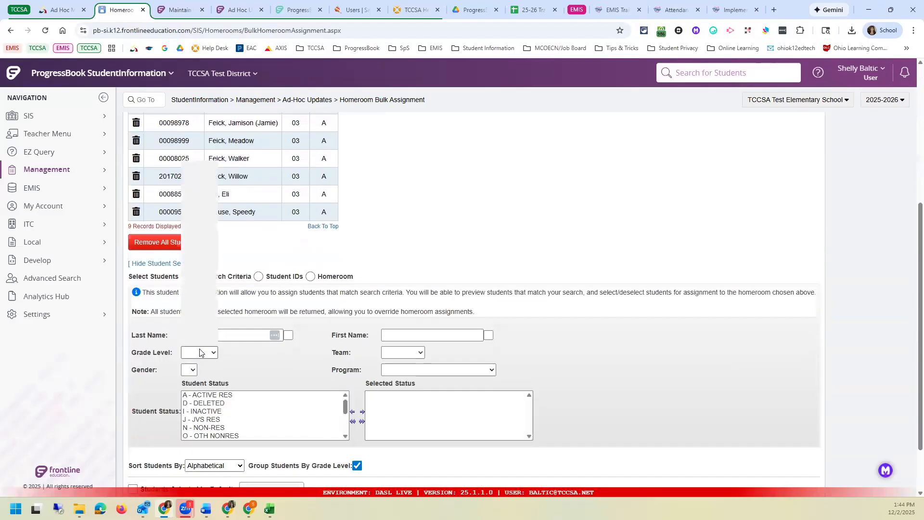
click(198, 229)
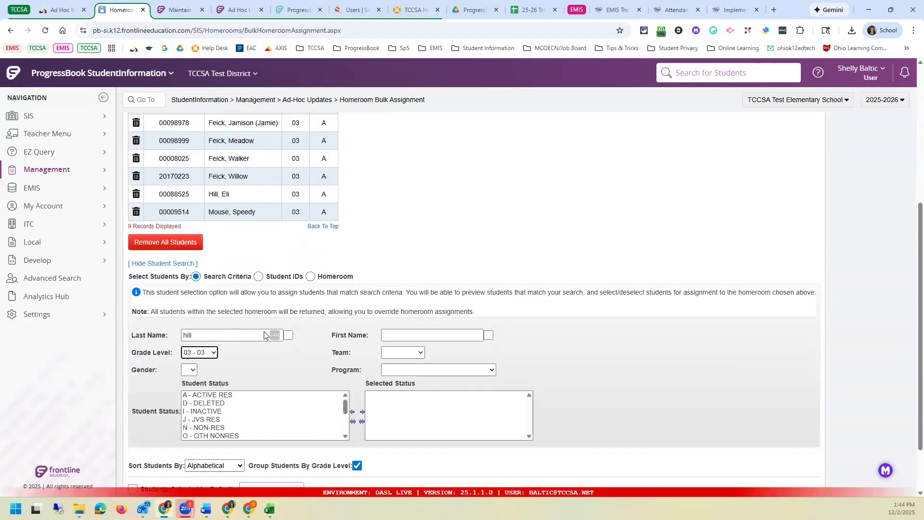
double_click(183, 334)
key(BackSpace)
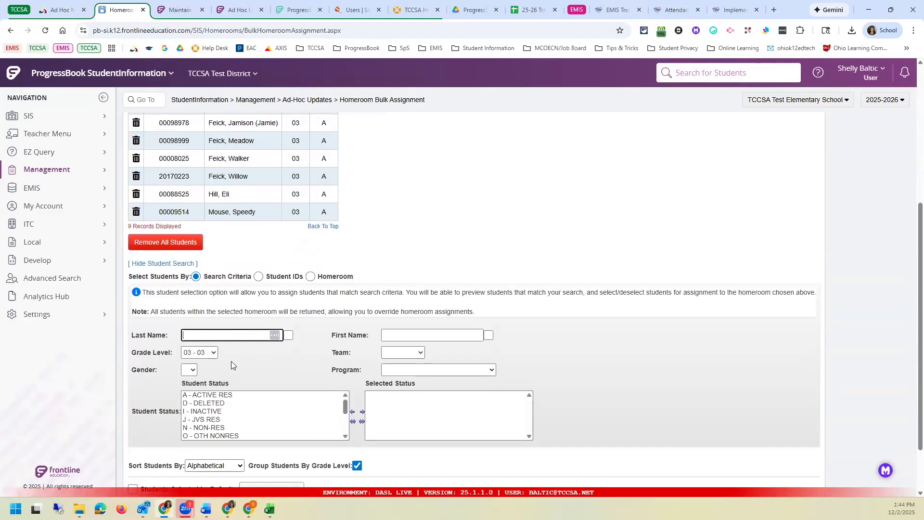
scroll(231, 361, down, 2)
click(252, 424)
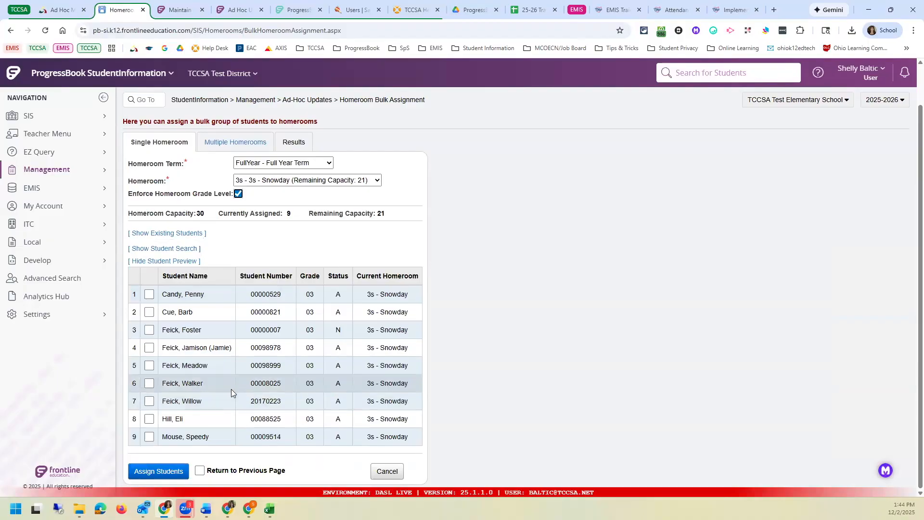
Leave Homeroom Bulk Assignment and open the EZ Query SIS Student Search report.
click(99, 171)
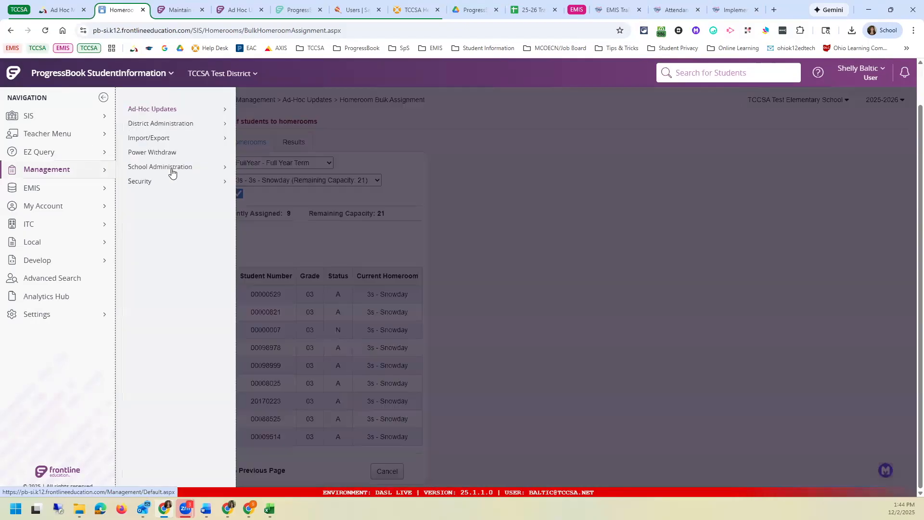
click(306, 104)
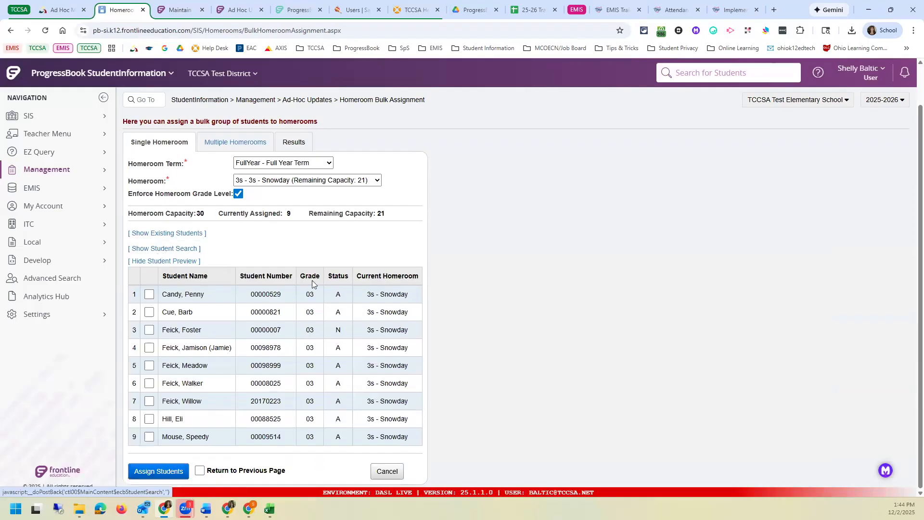
click(293, 101)
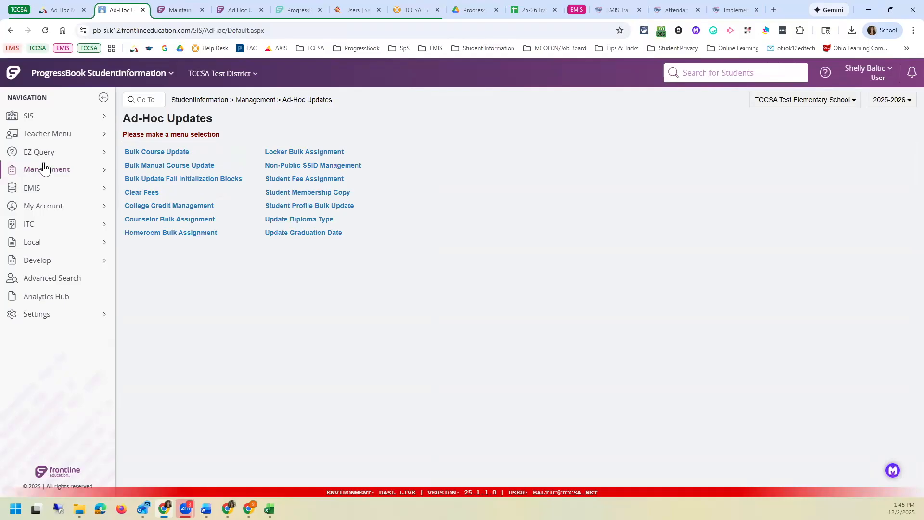
click(65, 155)
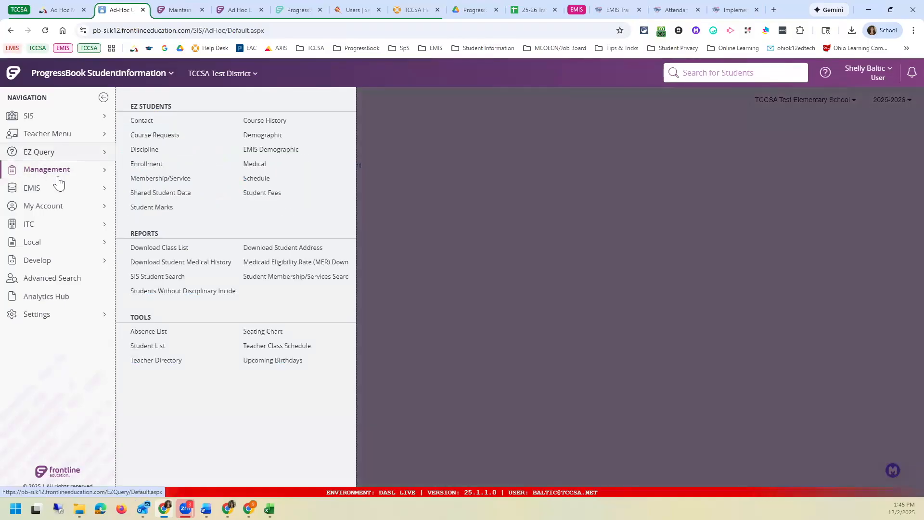
click(156, 276)
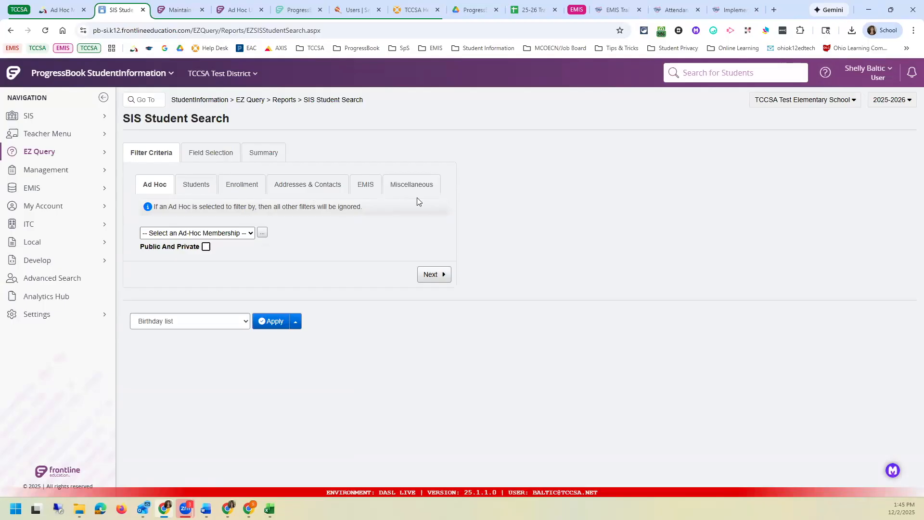
Include public and private ad-hoc memberships, filter the report by the Snow White membership, and proceed to the field selection.
click(212, 236)
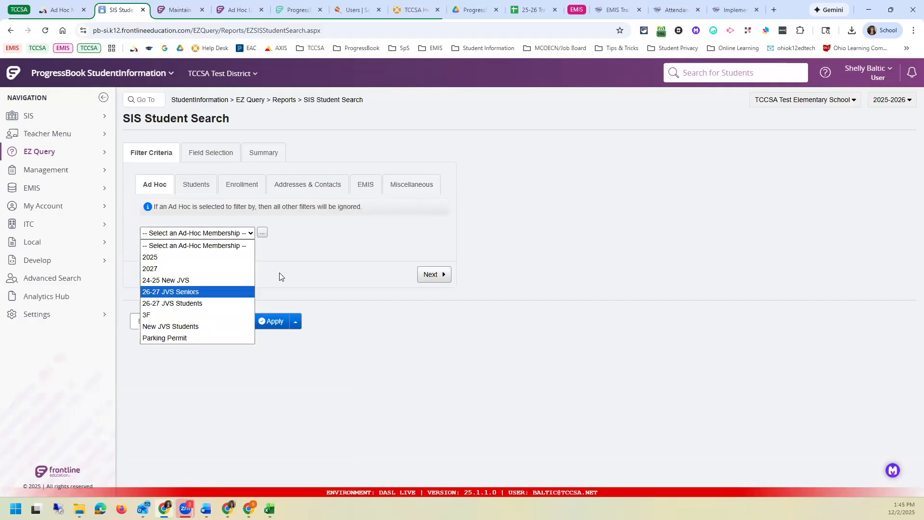
click(319, 255)
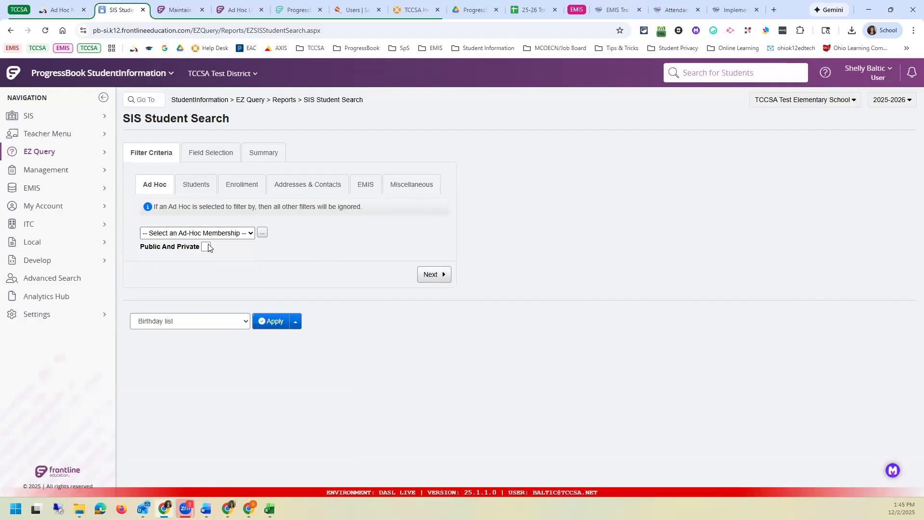
click(206, 247)
click(202, 233)
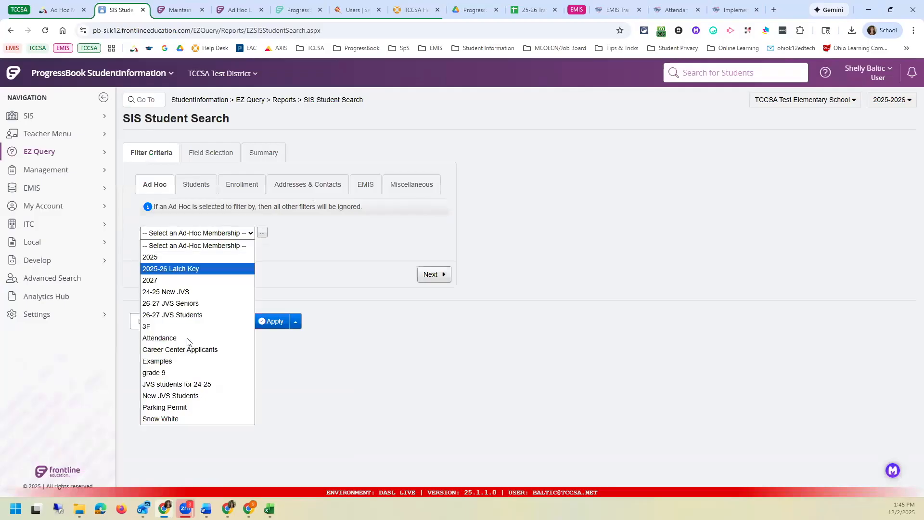
click(187, 417)
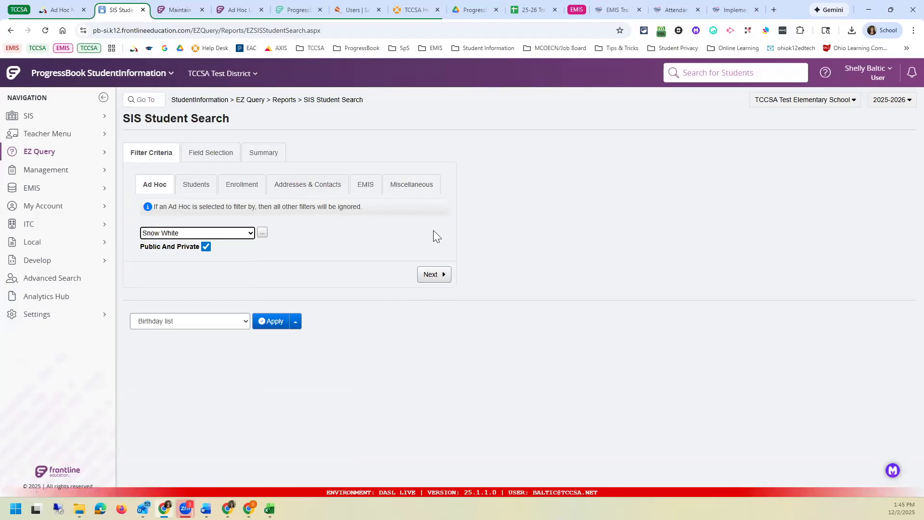
click(431, 275)
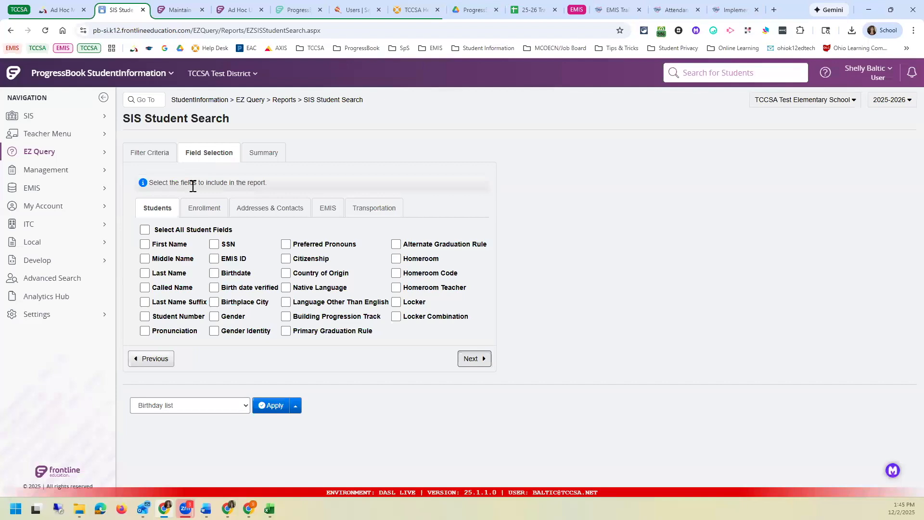
Include the student First Name, Last Name and Birthdate fields and the enrollment Building Grade field in the report.
click(160, 245)
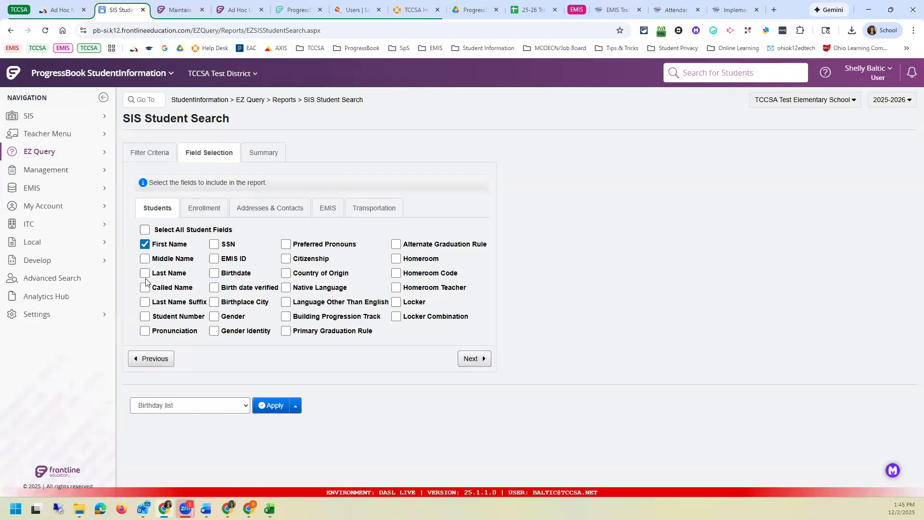
click(145, 274)
click(214, 273)
click(207, 210)
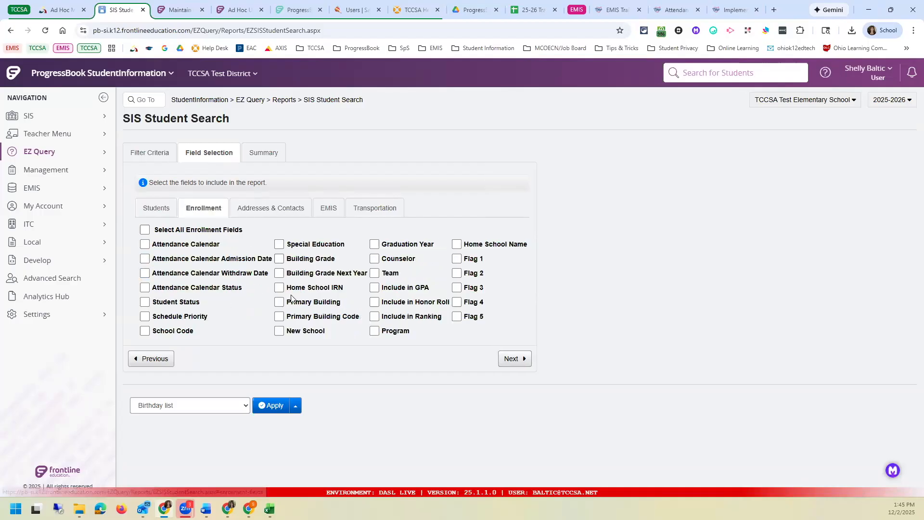
click(305, 263)
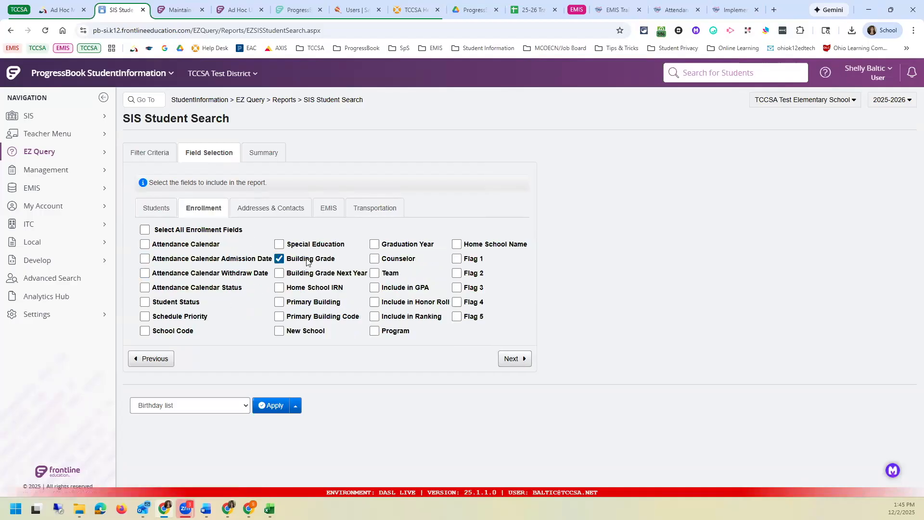
Include the Reporting Calendar field from the EMIS FD-Attributes section in the report.
click(278, 208)
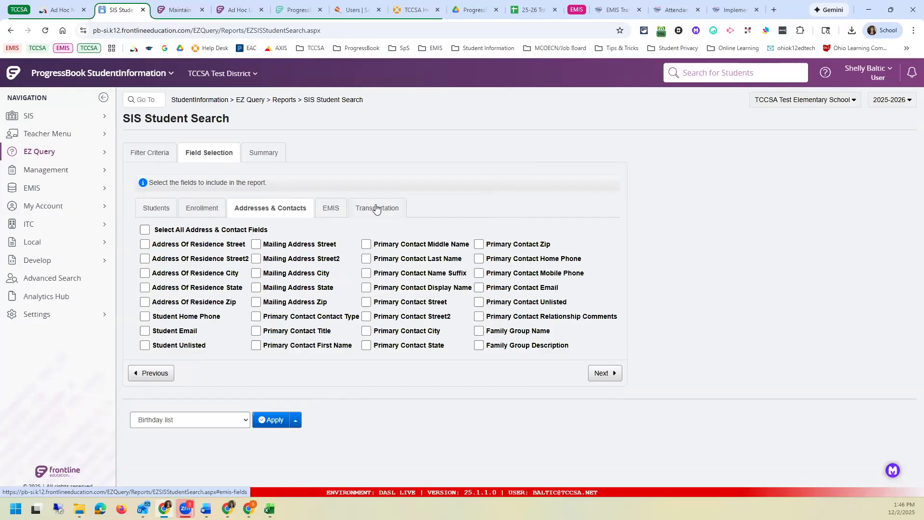
click(332, 208)
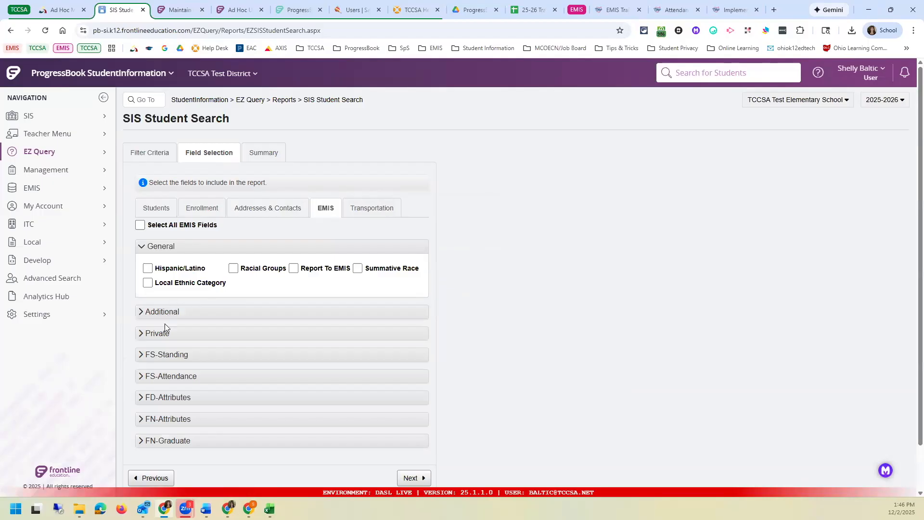
click(146, 399)
scroll(203, 385, down, 1)
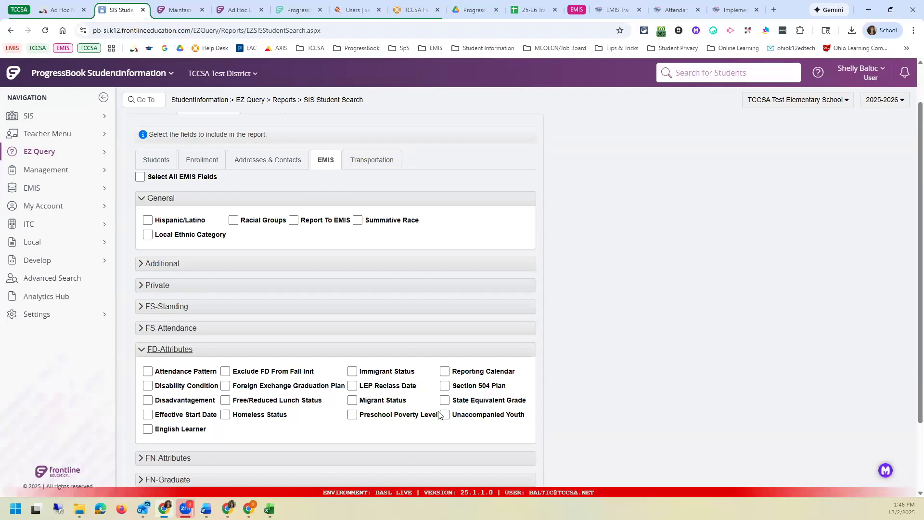
click(455, 374)
scroll(451, 367, down, 2)
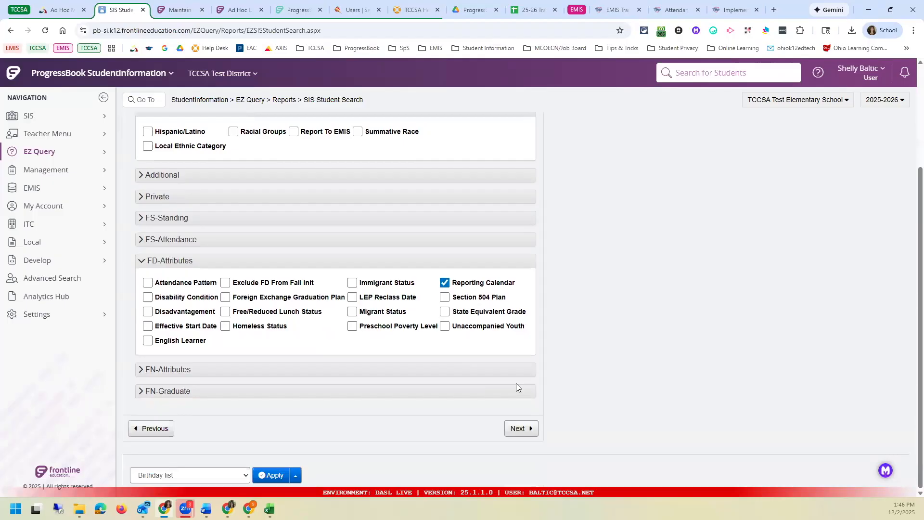
scroll(462, 398, up, 1)
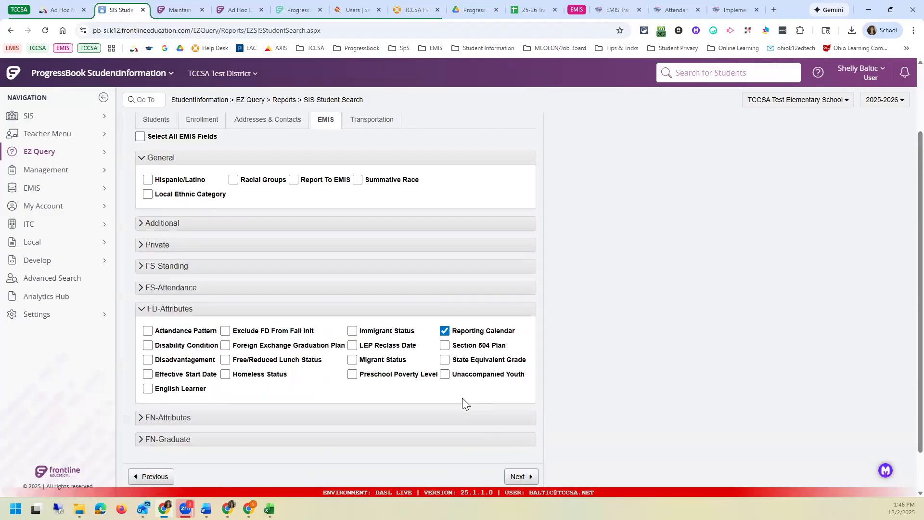
Add the enrollment Attendance Calendar field and review the selected fields in the report summary.
click(202, 120)
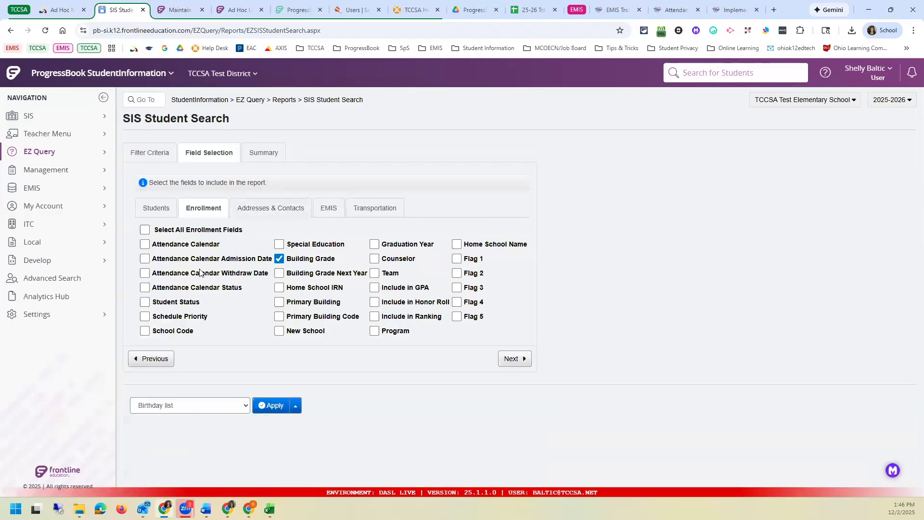
click(145, 245)
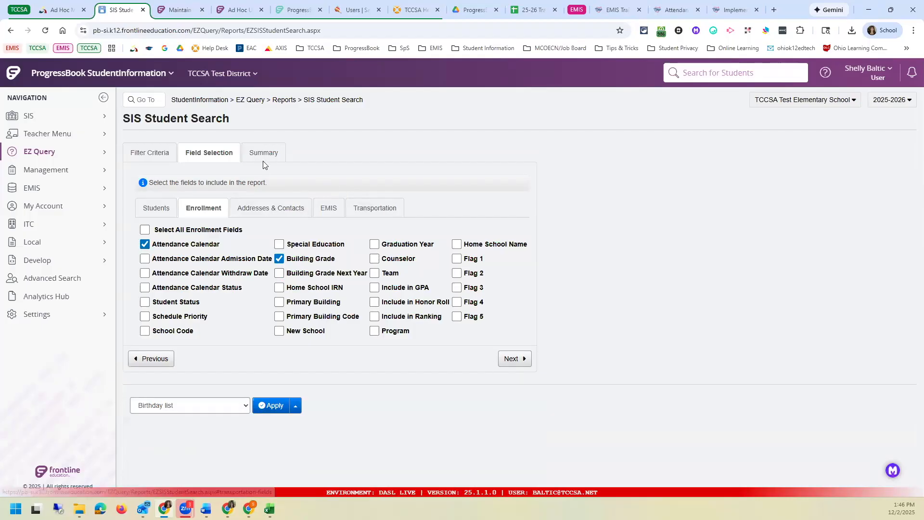
click(520, 356)
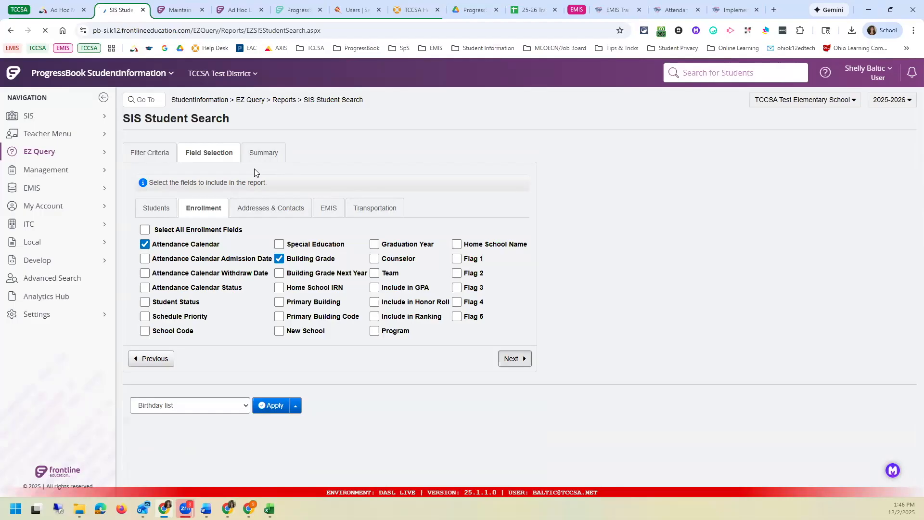
drag(215, 253, 318, 254)
drag(381, 254, 389, 254)
drag(450, 253, 444, 275)
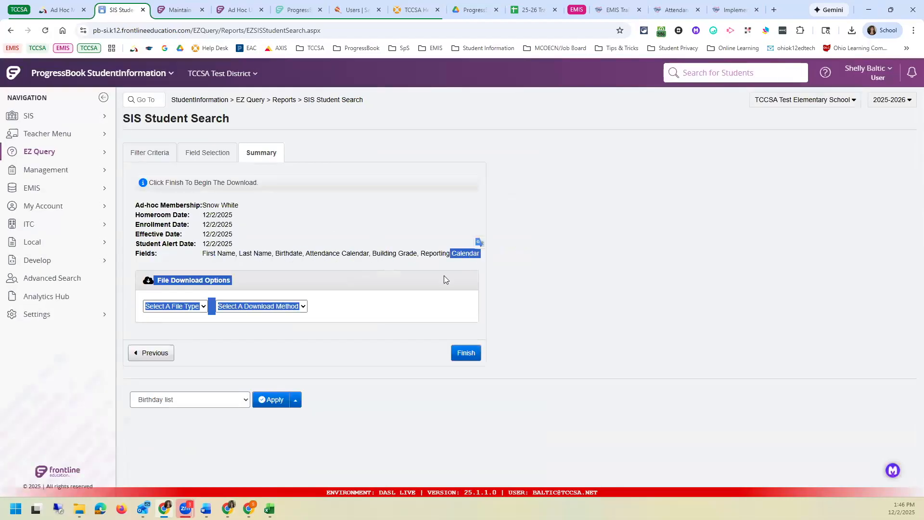
Try to generate the student search report as a CSV file using the Download method.
click(174, 307)
click(174, 331)
click(278, 307)
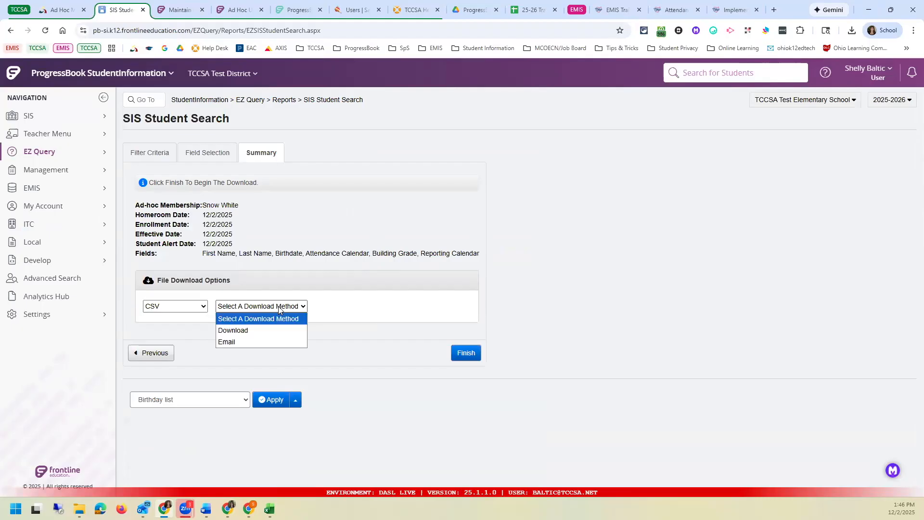
click(399, 333)
click(462, 360)
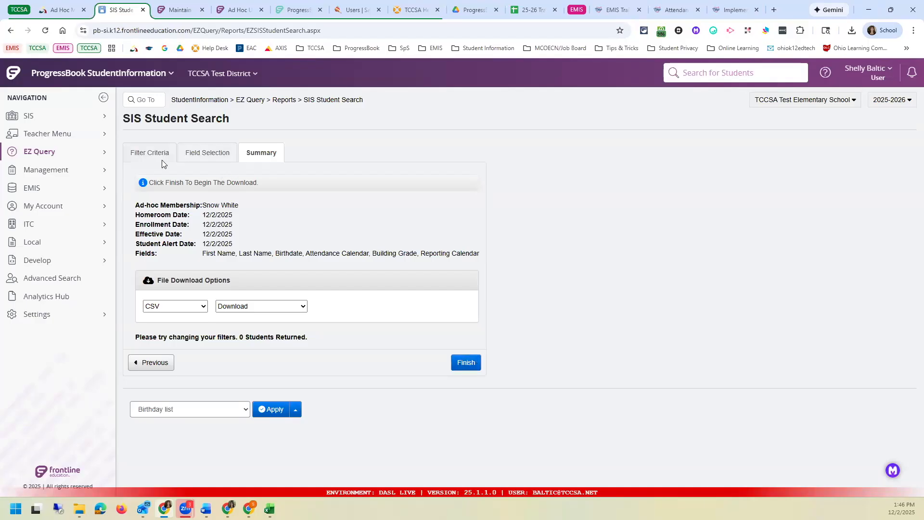
Leave the finished search and reopen a fresh SIS Student Search report from EZ Query.
click(284, 99)
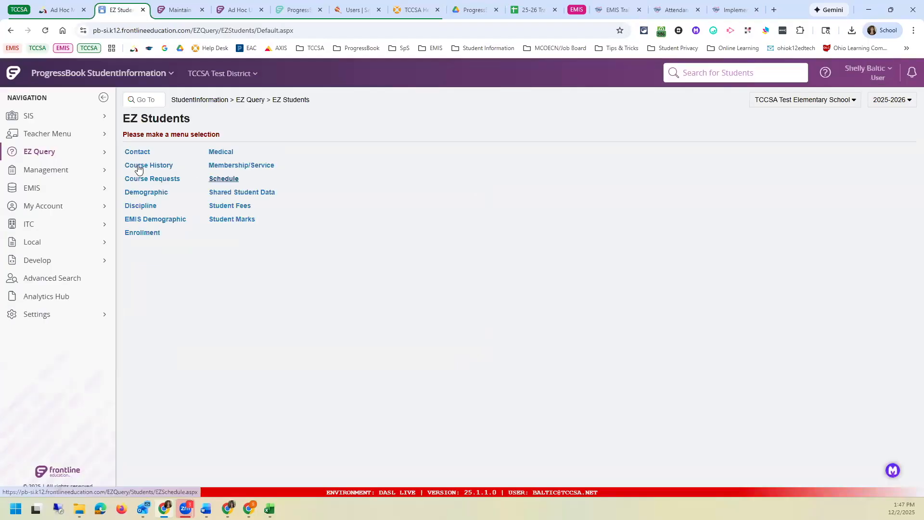
click(97, 151)
click(197, 270)
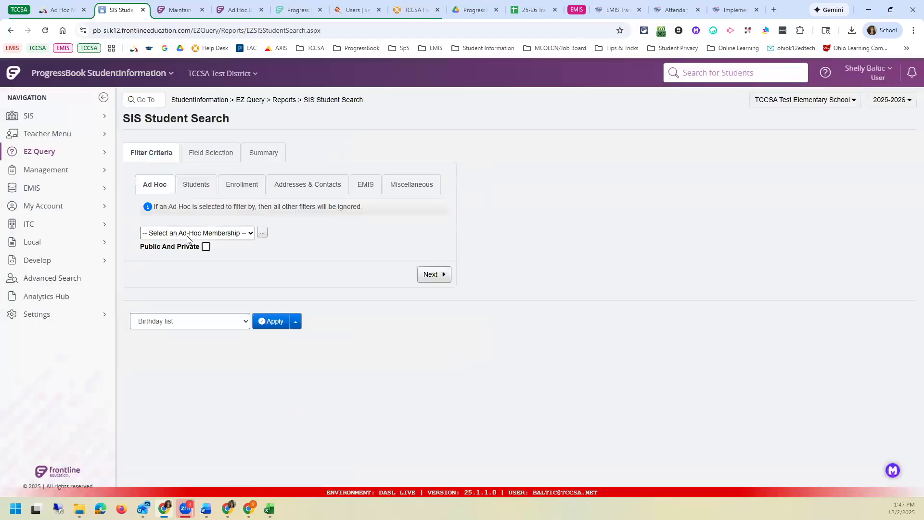
click(197, 233)
click(338, 265)
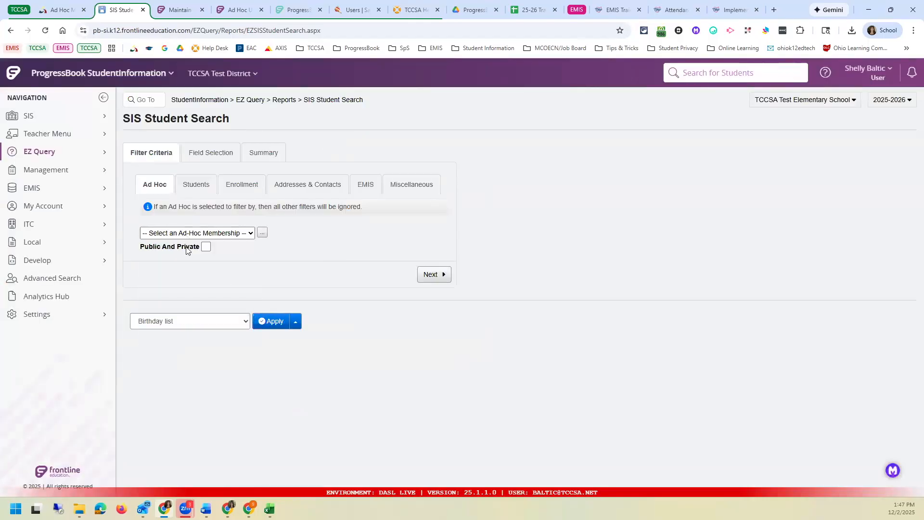
click(214, 235)
click(198, 304)
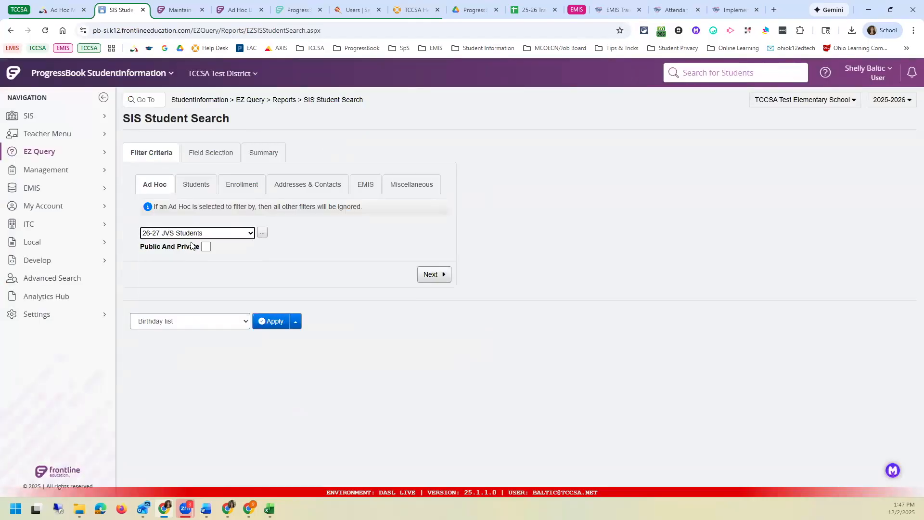
click(196, 234)
click(195, 338)
click(216, 233)
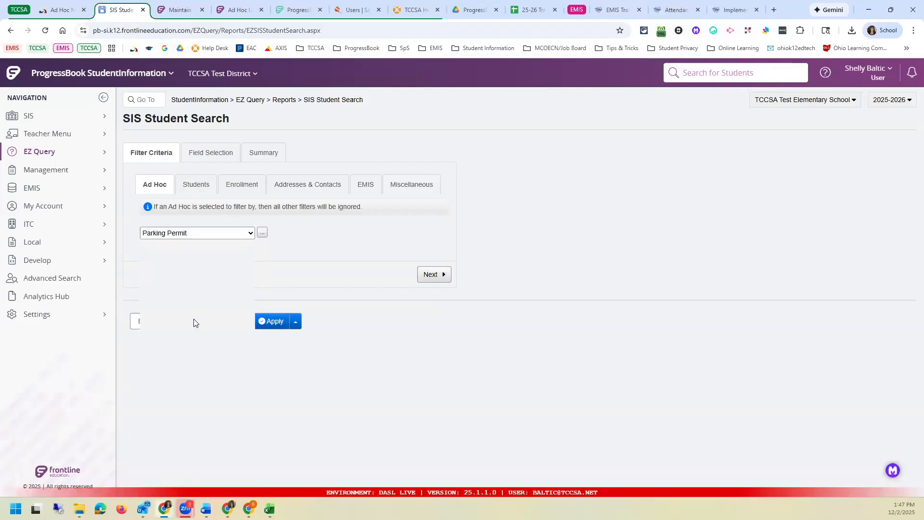
click(212, 245)
Show both public and private ad-hoc memberships and select Snow White as the report filter.
click(207, 247)
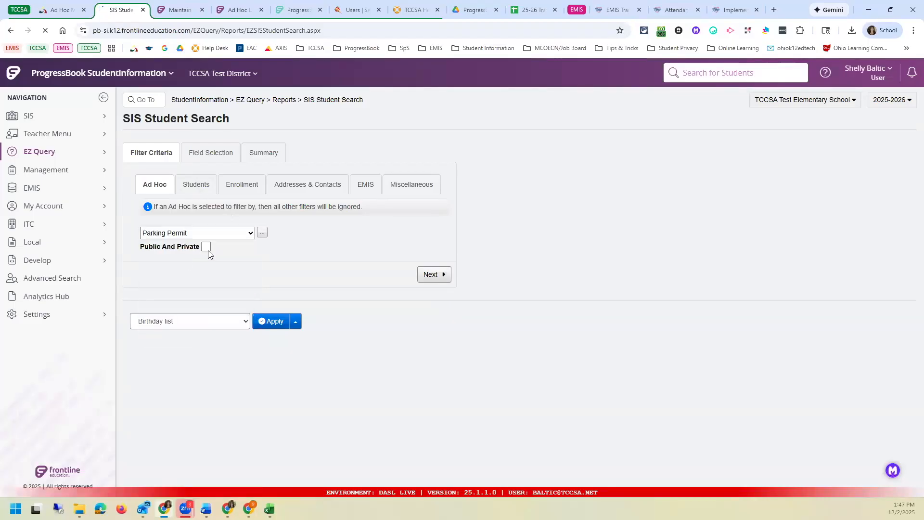
click(419, 278)
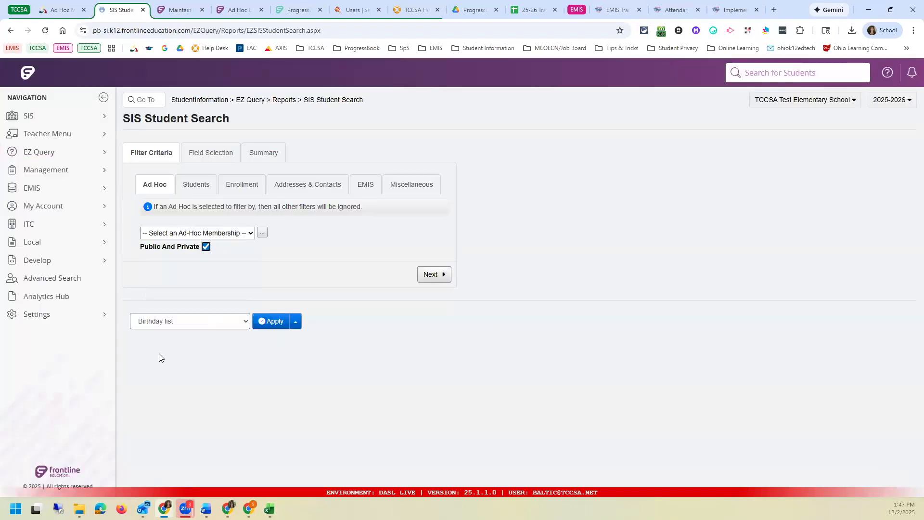
click(197, 233)
key(Return)
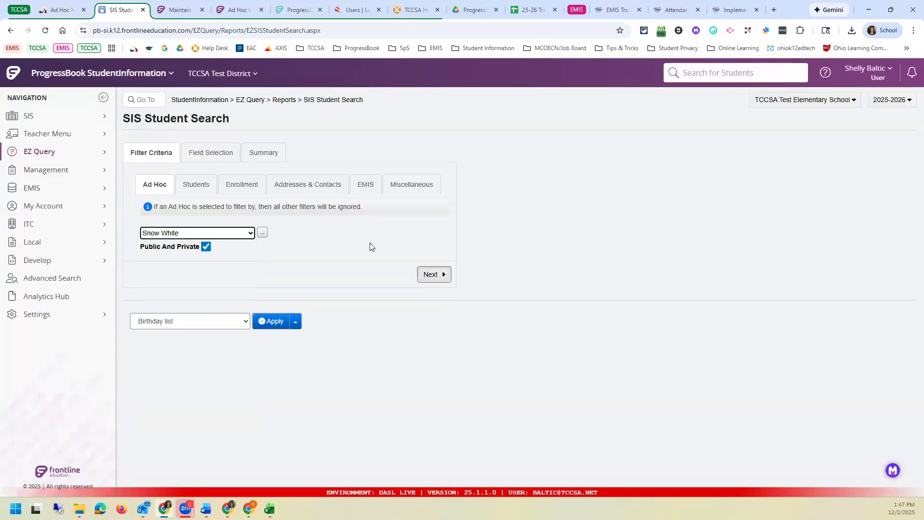
Include First Name, Last Name and Building Grade as the report fields for the Snow White search and proceed to the summary.
click(432, 275)
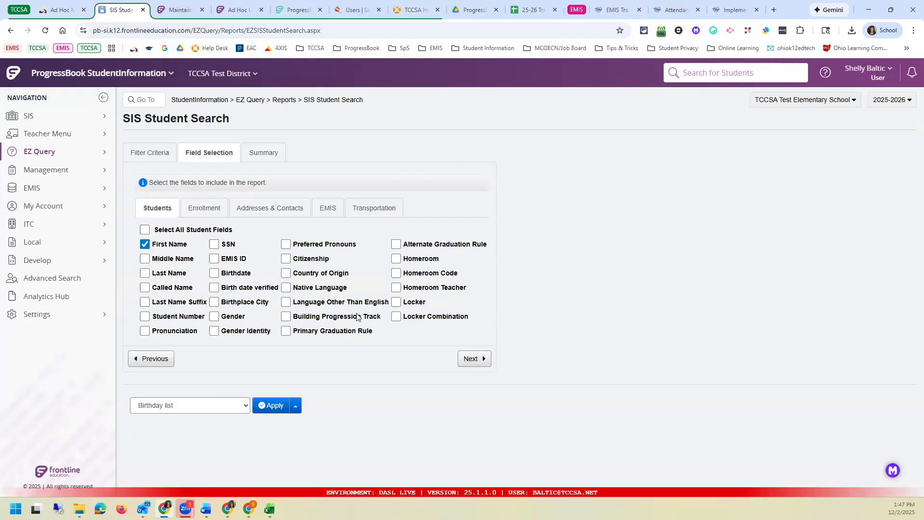
click(466, 362)
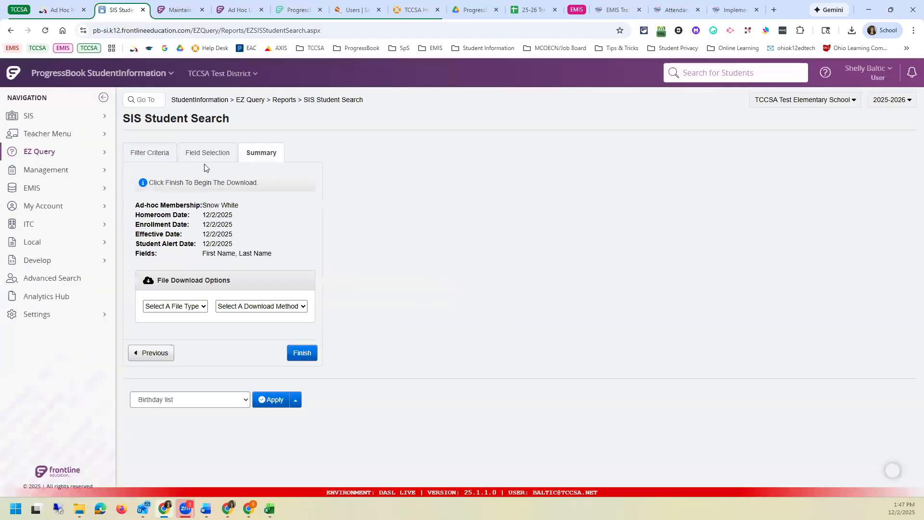
click(171, 357)
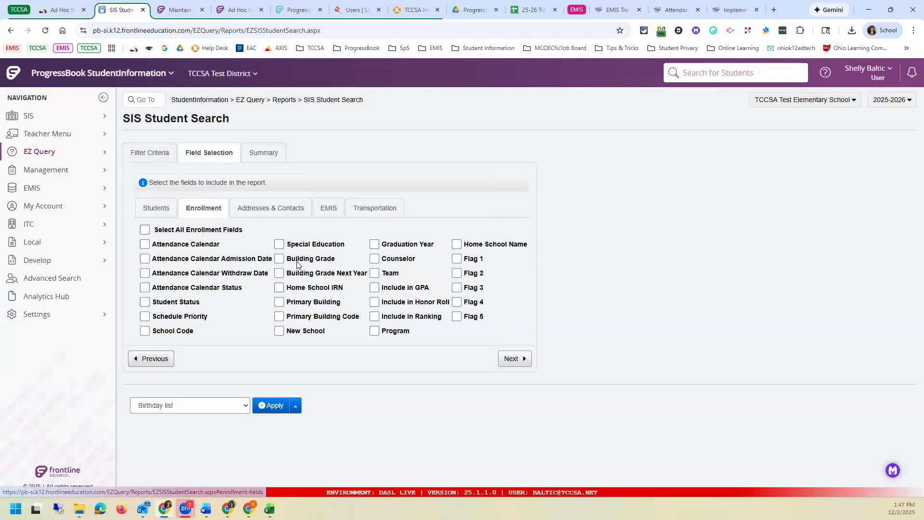
click(279, 259)
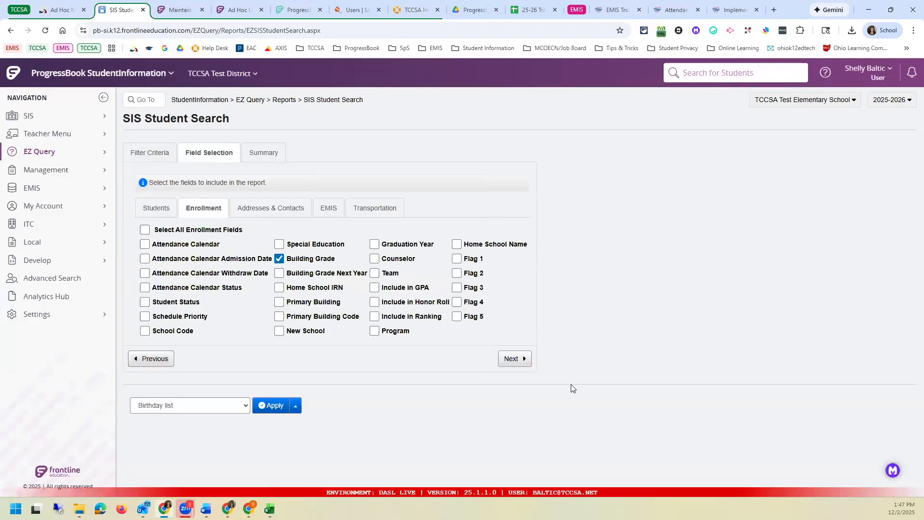
click(514, 358)
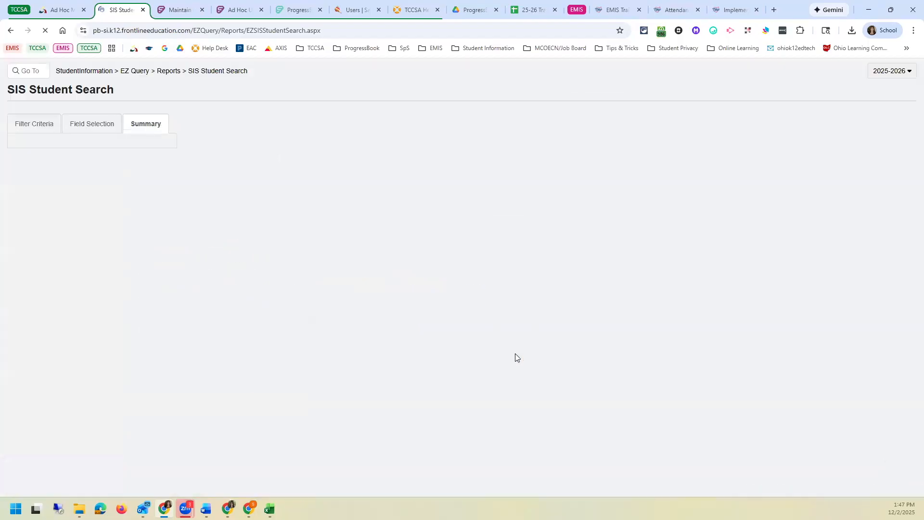
Try to generate the Snow White search with Building Grade as a CSV file using the Download method.
click(199, 306)
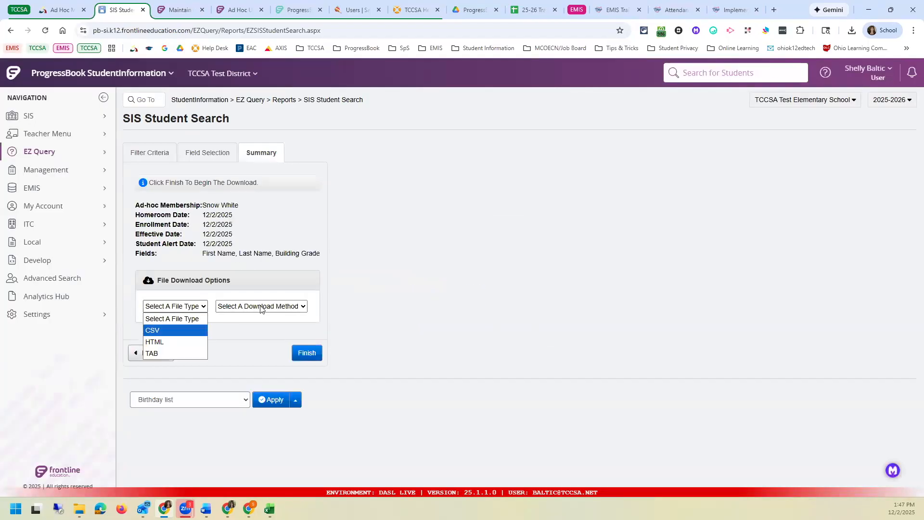
click(159, 330)
click(261, 306)
click(288, 335)
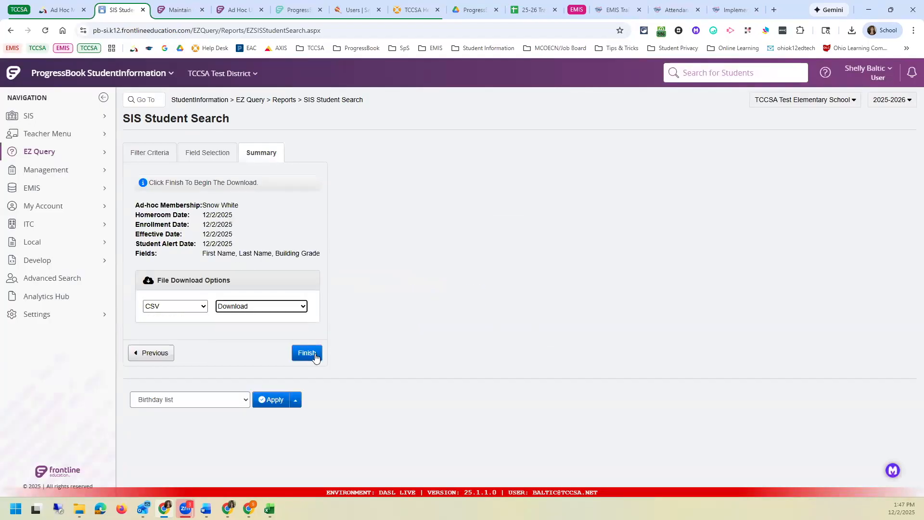
click(315, 356)
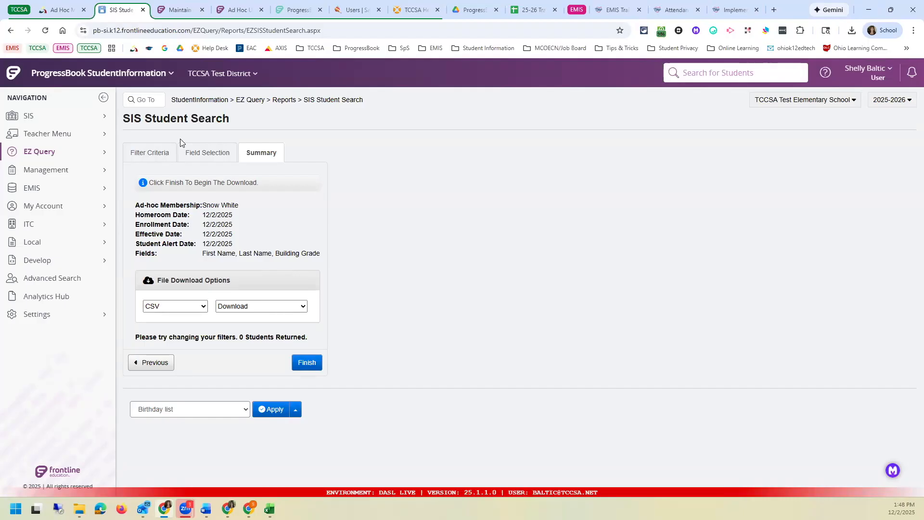
Return to the filter criteria and change the ad-hoc membership filter to Parking Permit.
click(160, 367)
click(159, 362)
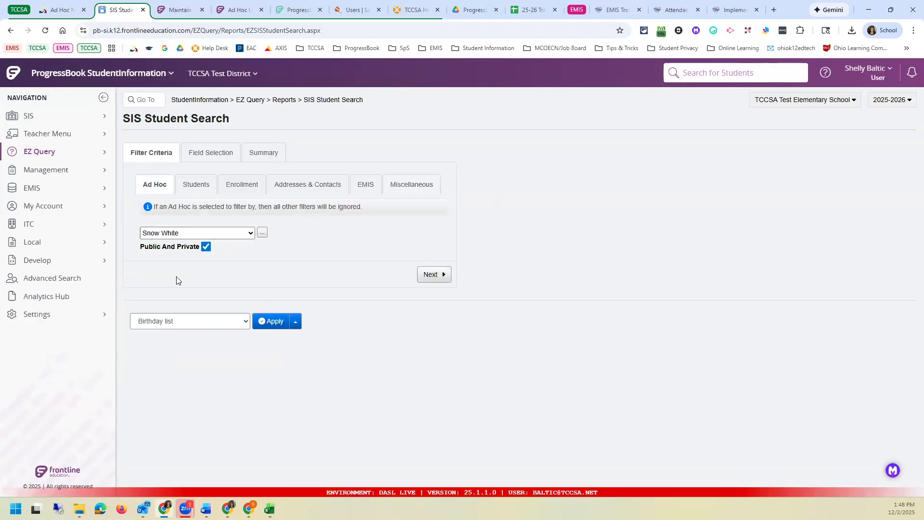
click(186, 234)
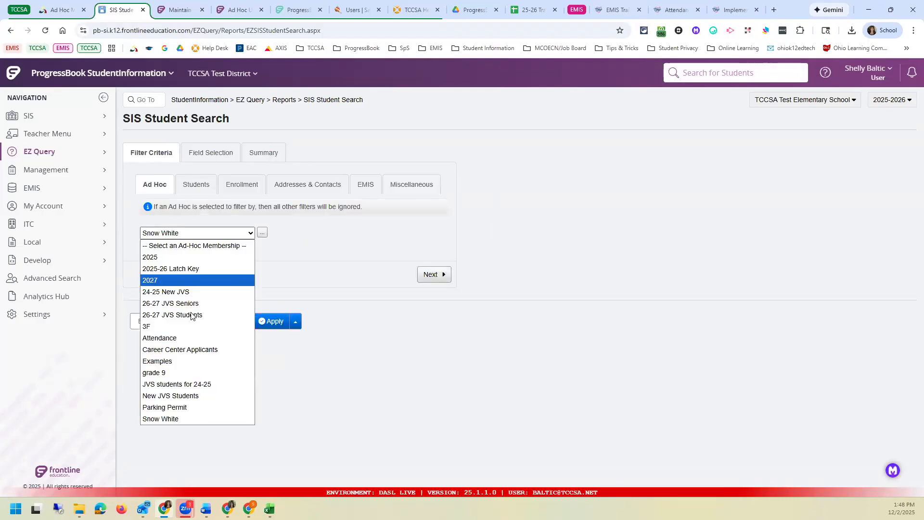
click(195, 408)
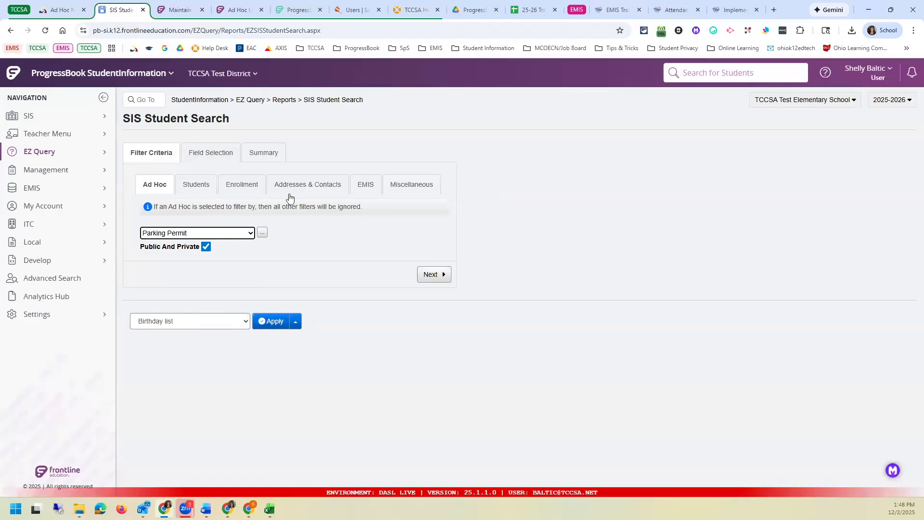
Add the transportation fields License Plate and Parking Permit to the report and proceed to the summary.
click(427, 278)
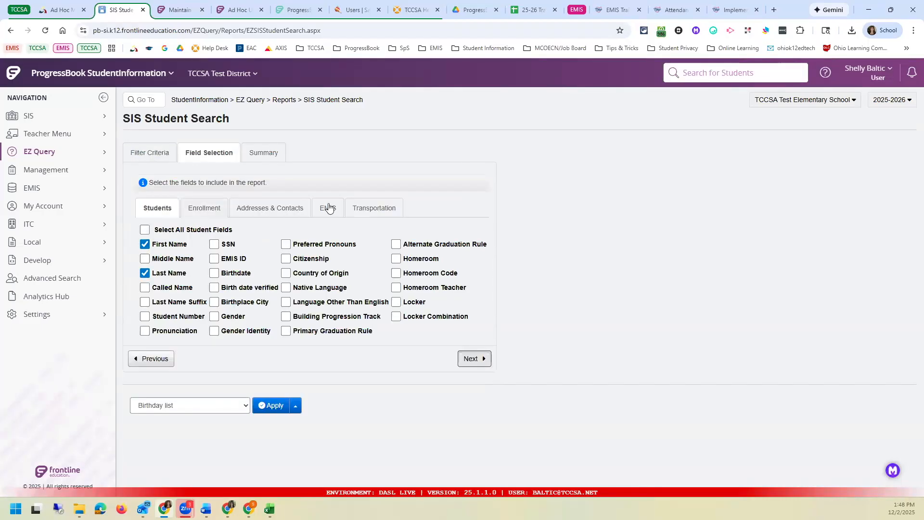
click(393, 214)
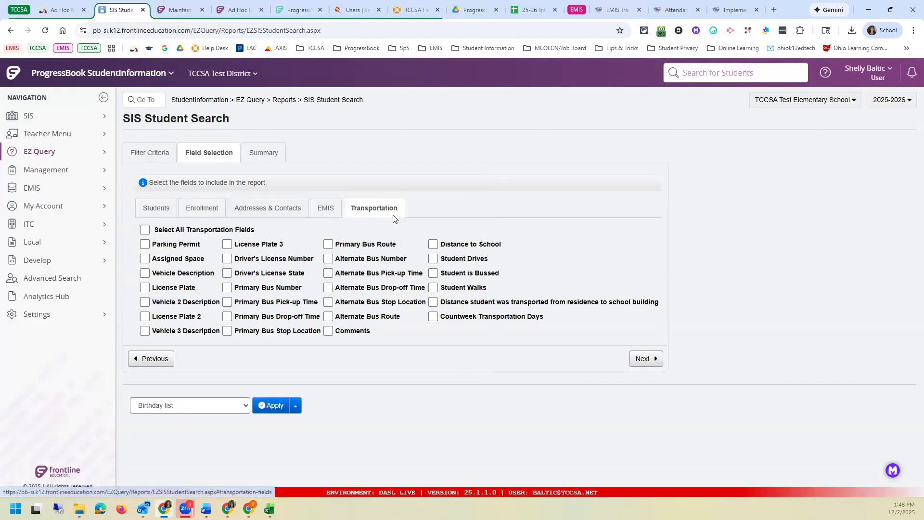
click(171, 287)
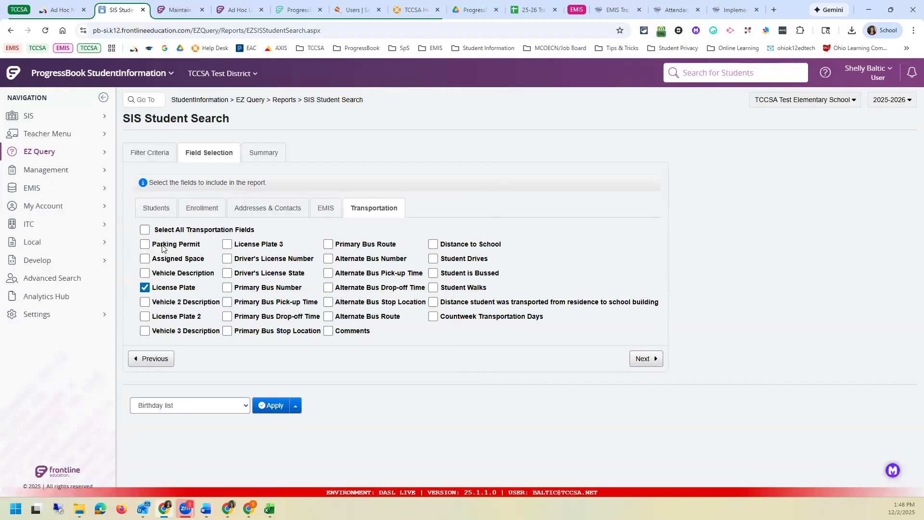
click(162, 248)
click(643, 357)
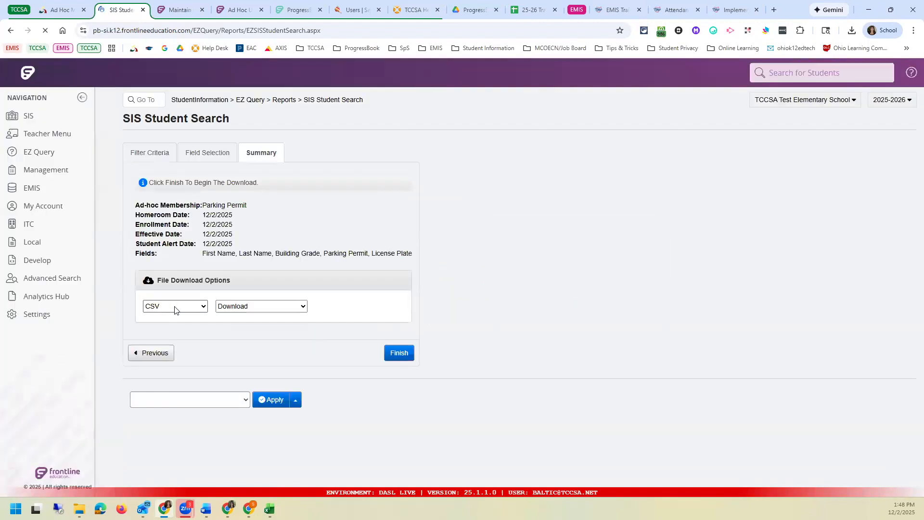
Keep CSV as the file type and try to generate the Parking Permit search.
click(176, 306)
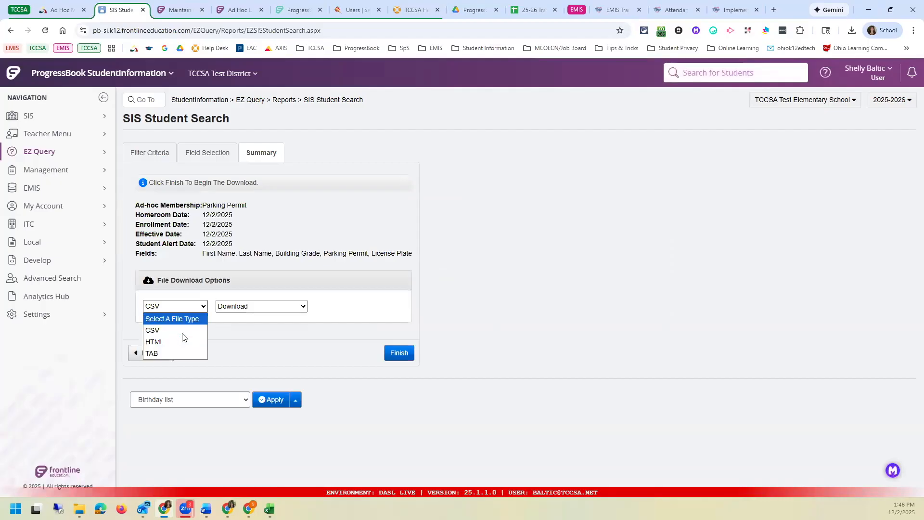
click(251, 338)
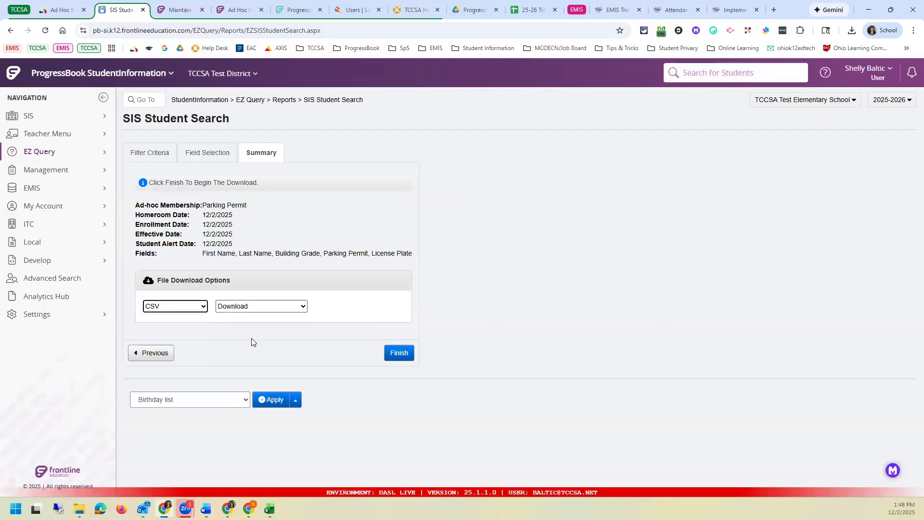
click(407, 354)
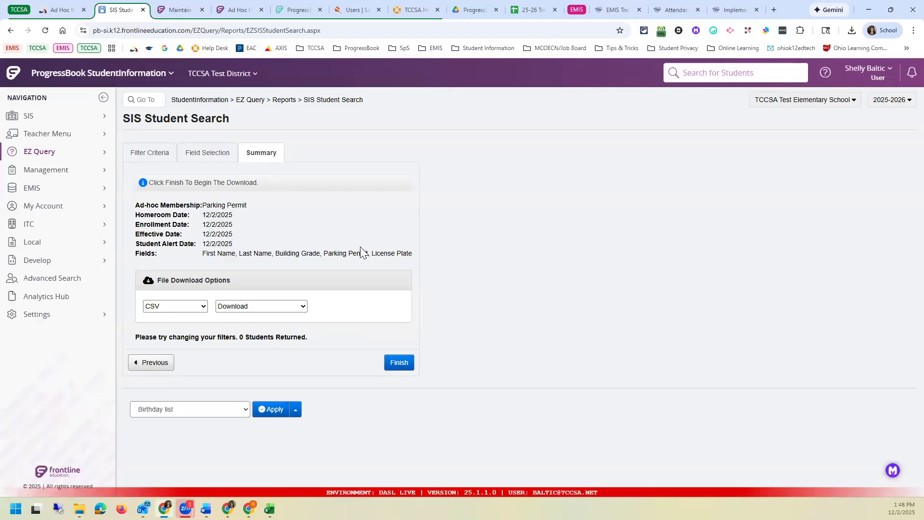
Open the Transcript Formatter (R702), check its saved settings and switch the school to TCCSA Test High School.
click(144, 99)
text(r702)
key(Return)
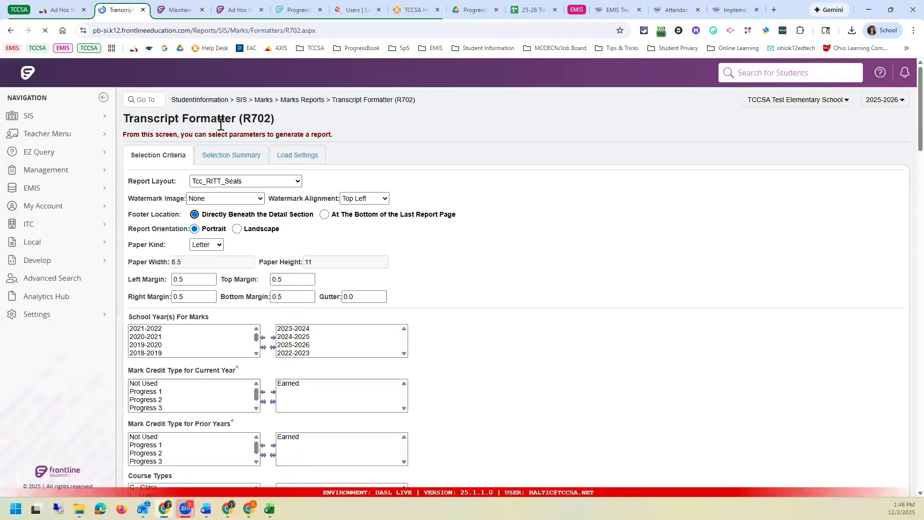
click(314, 155)
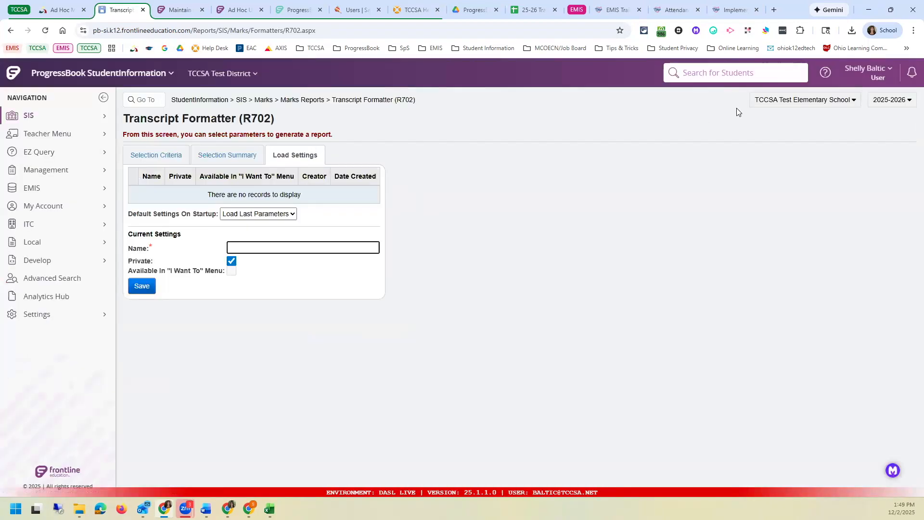
click(798, 100)
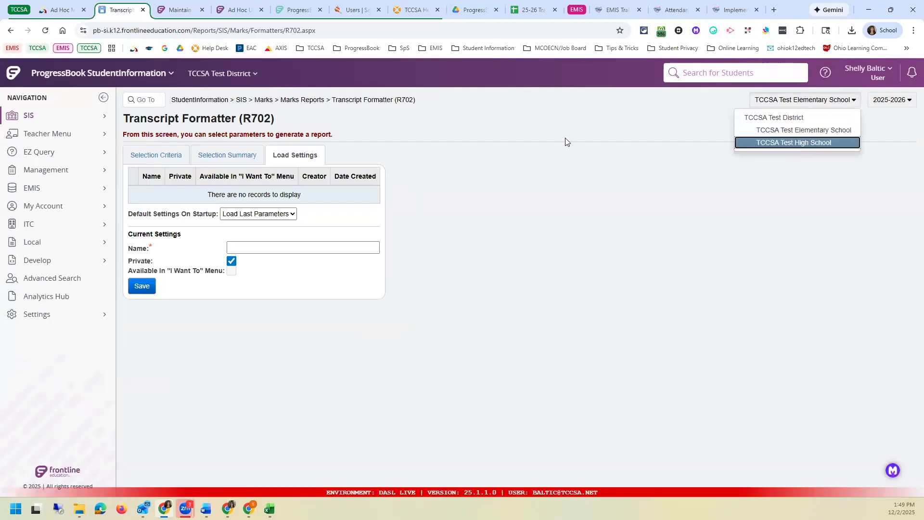
click(797, 140)
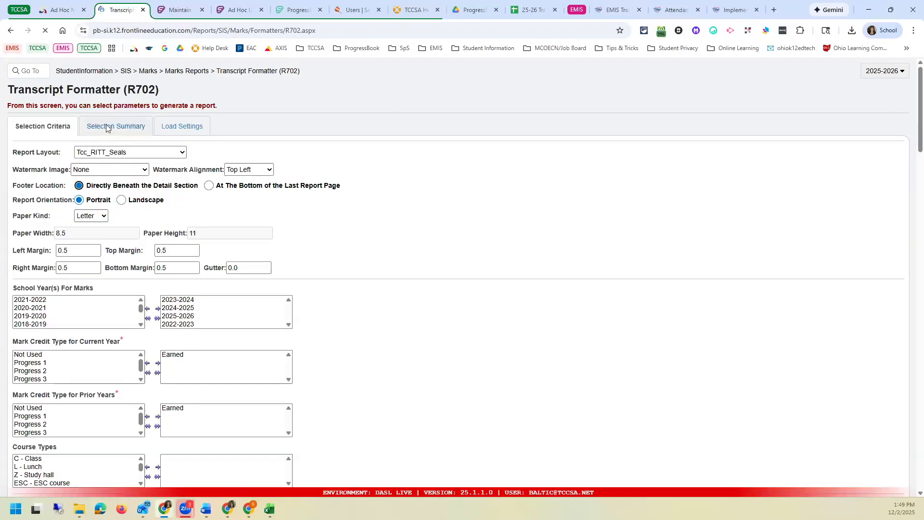
Reopen SIS Student Search from EZ Query, show public and private ad-hoc memberships and filter by Snow White.
click(80, 154)
click(175, 276)
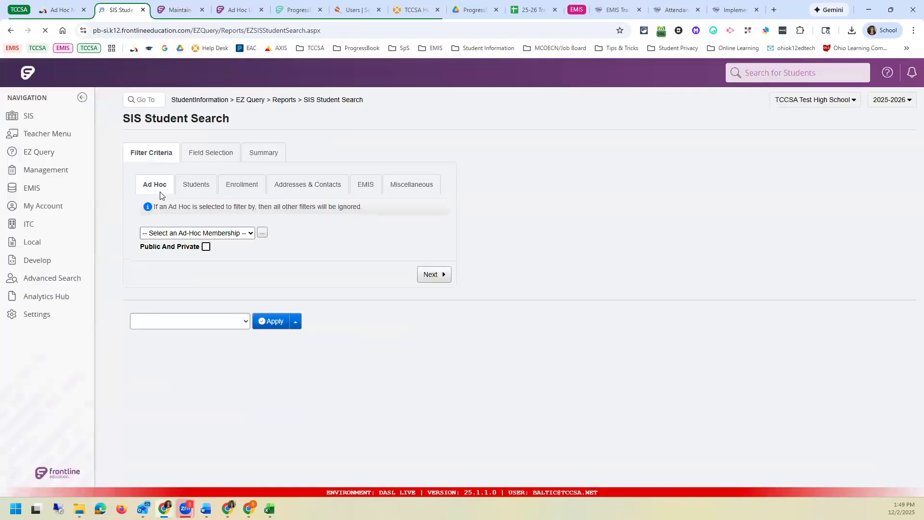
click(177, 234)
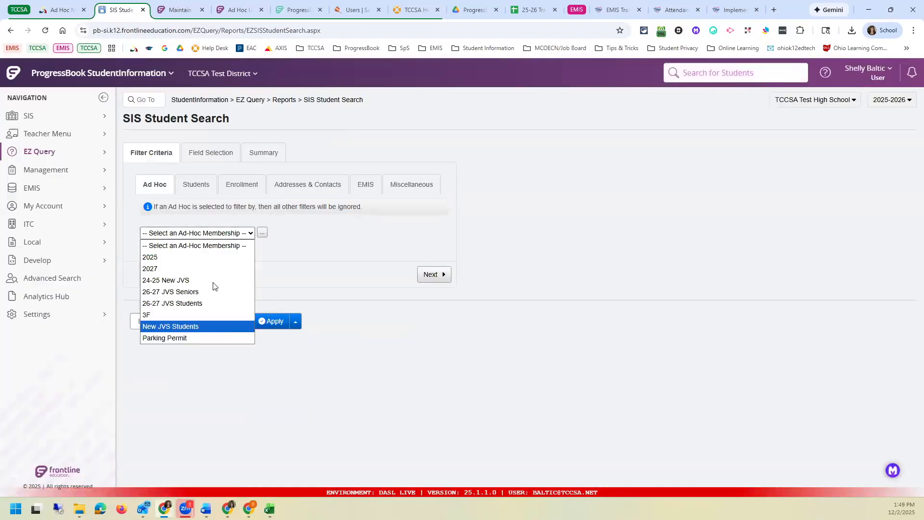
click(180, 246)
click(206, 246)
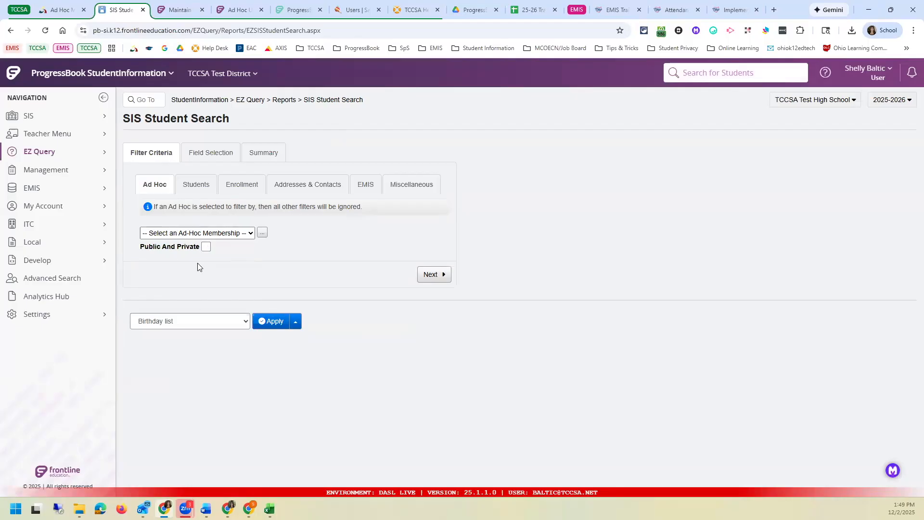
click(204, 236)
click(185, 407)
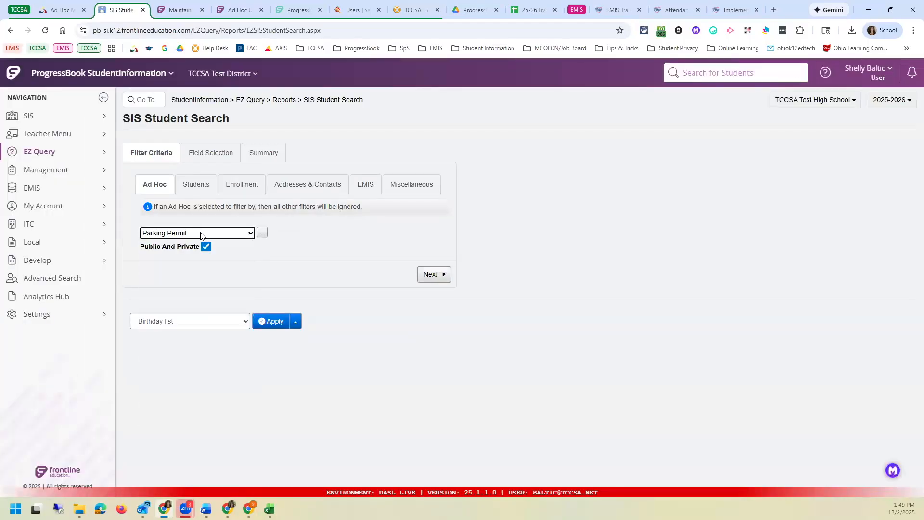
click(188, 234)
click(193, 418)
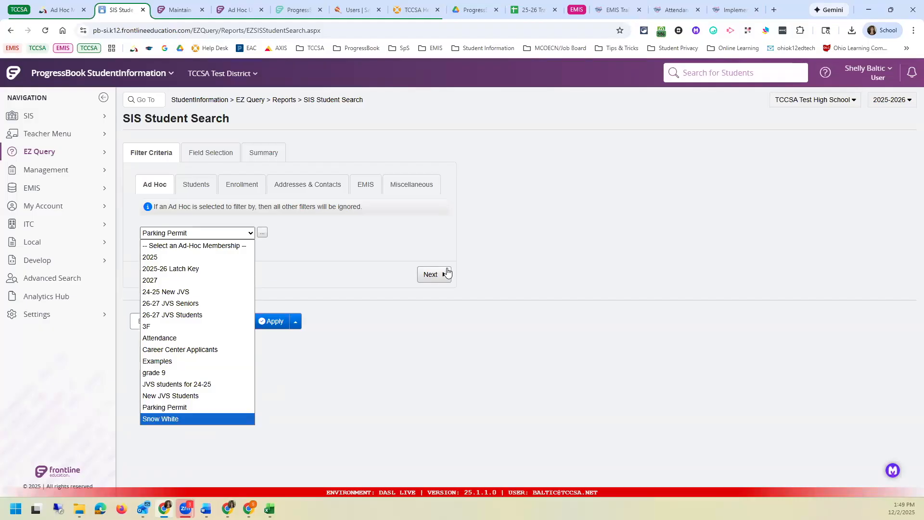
Include First Name, Last Name, Birthdate and Building Grade as the report fields and proceed to the summary.
click(431, 274)
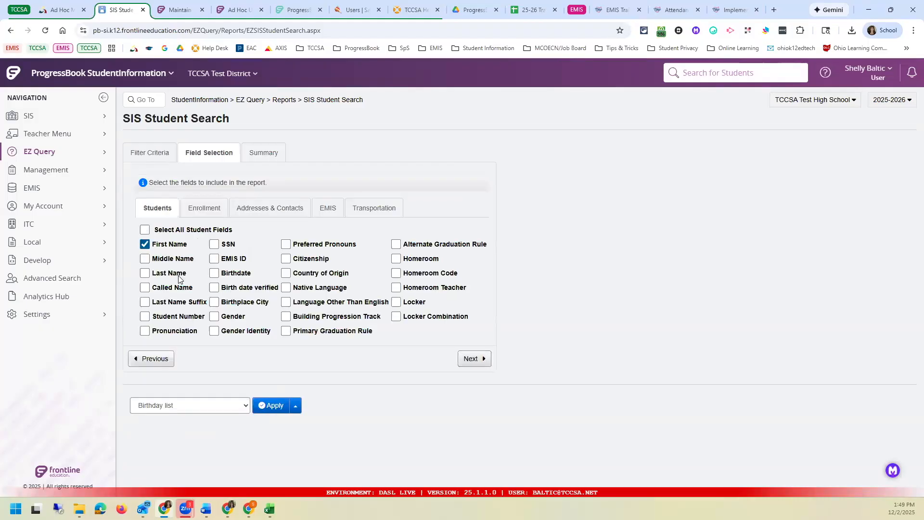
click(245, 278)
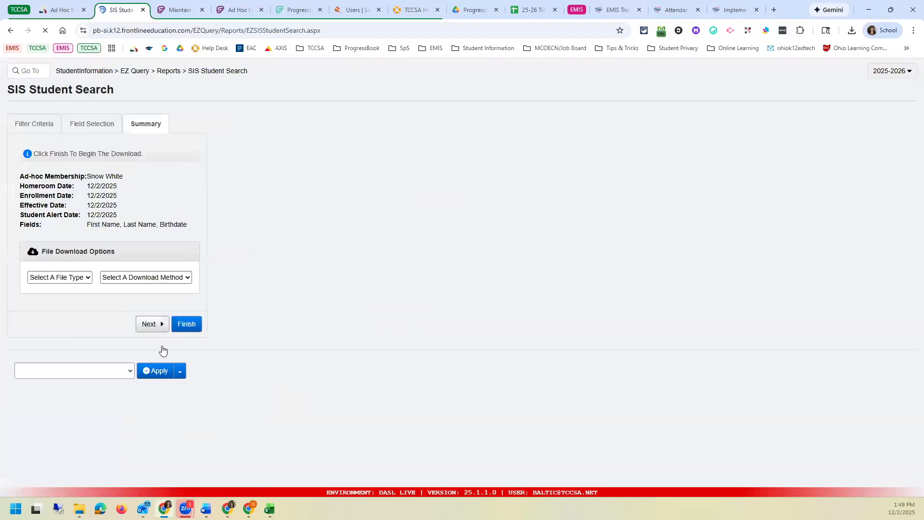
click(203, 208)
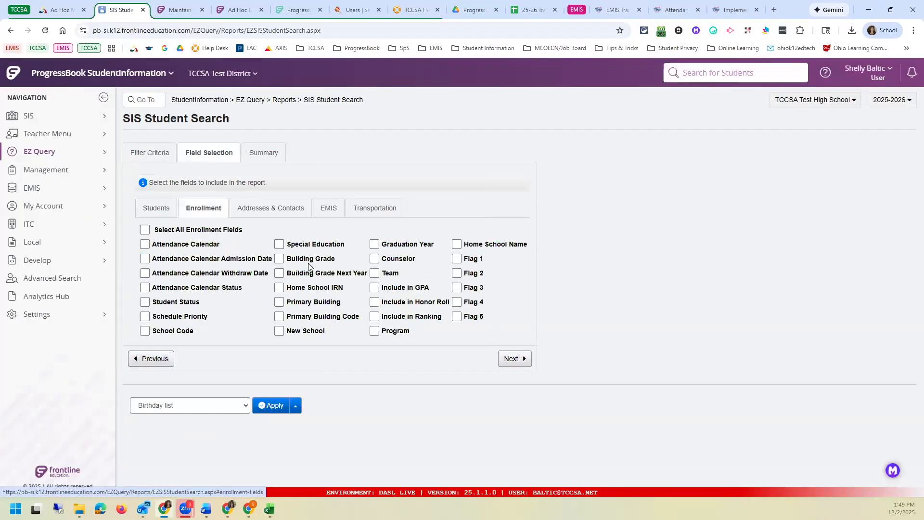
click(279, 258)
click(506, 358)
Try to generate the high school's Snow White search as a CSV file using the Download method.
click(175, 306)
click(196, 331)
click(256, 306)
click(254, 329)
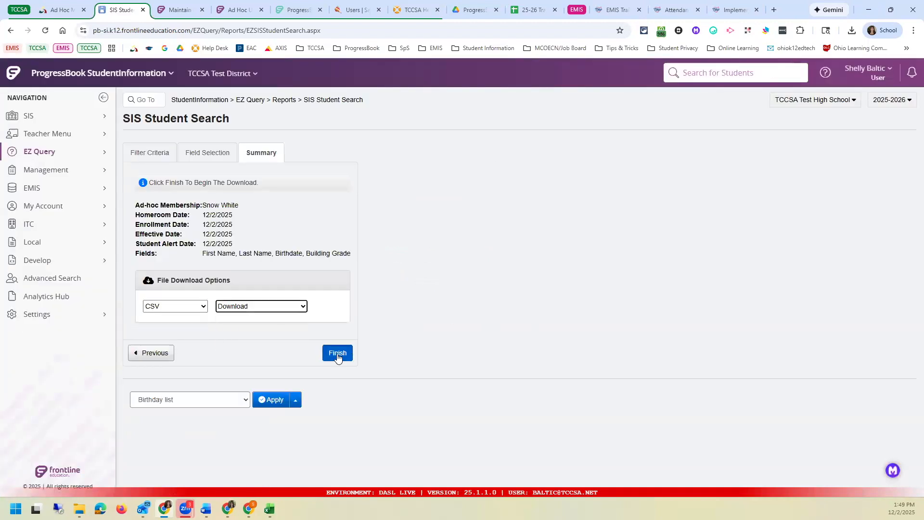
click(338, 354)
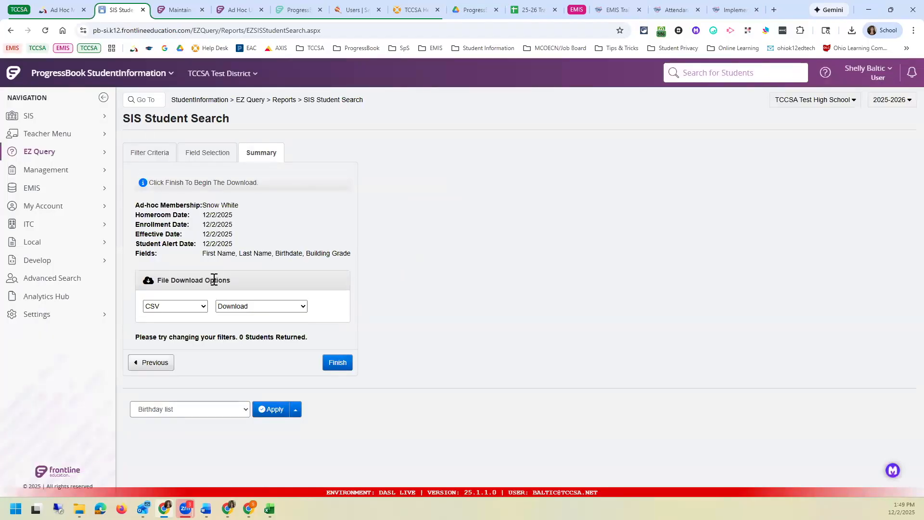
Open the Transcript Formatter (R702) for the high school and load the saved settings "25-26 with seals".
click(145, 100)
text(r702)
key(Return)
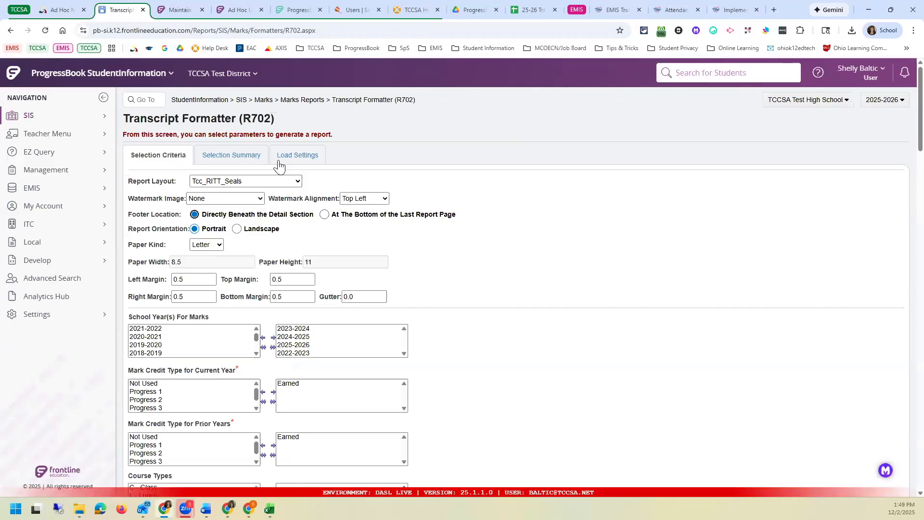
click(303, 159)
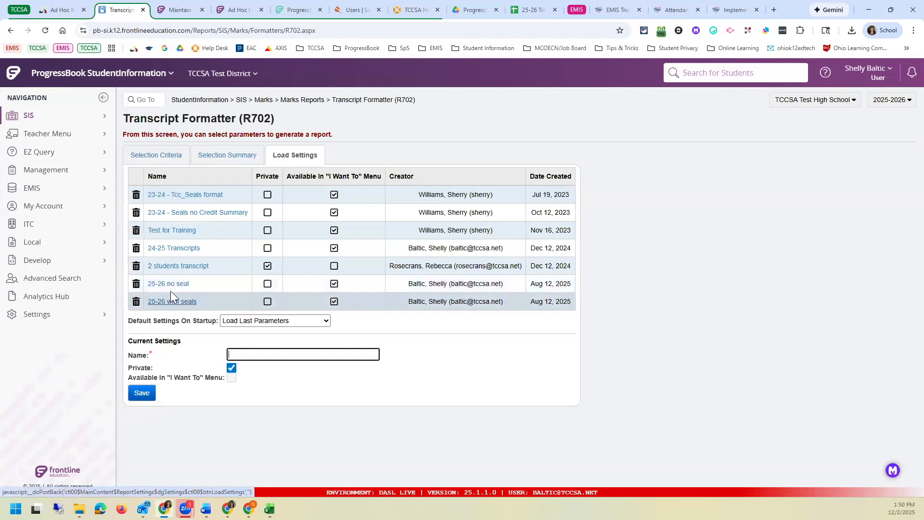
click(177, 306)
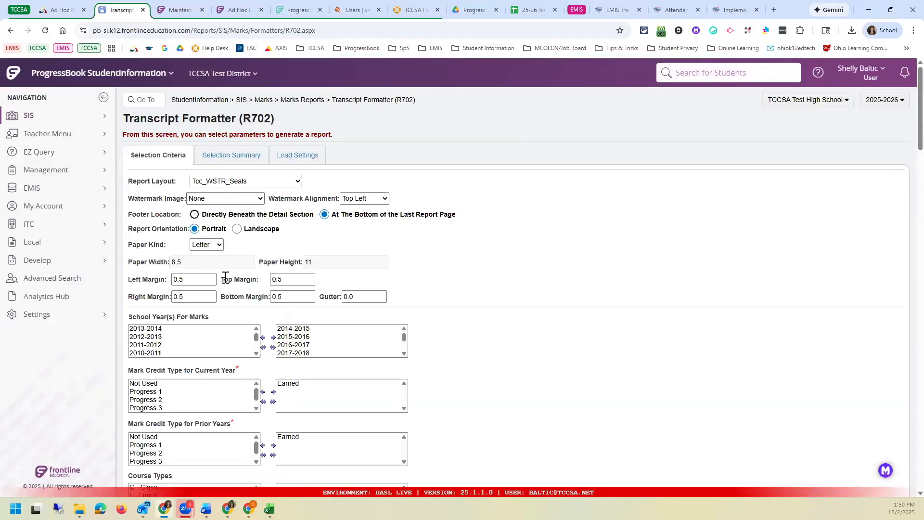
Limit the transcript report to students in the 26-27 JVS Seniors ad-hoc membership.
scroll(248, 279, down, 1)
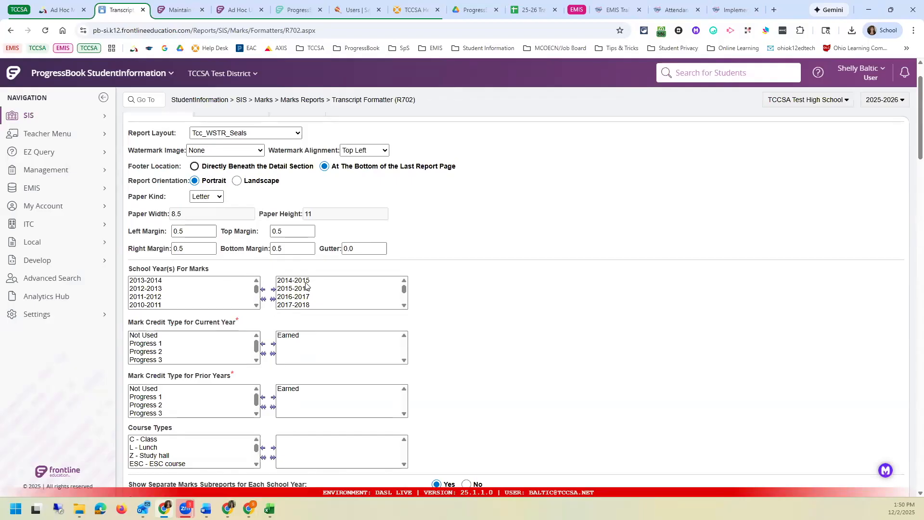
scroll(397, 368, down, 5)
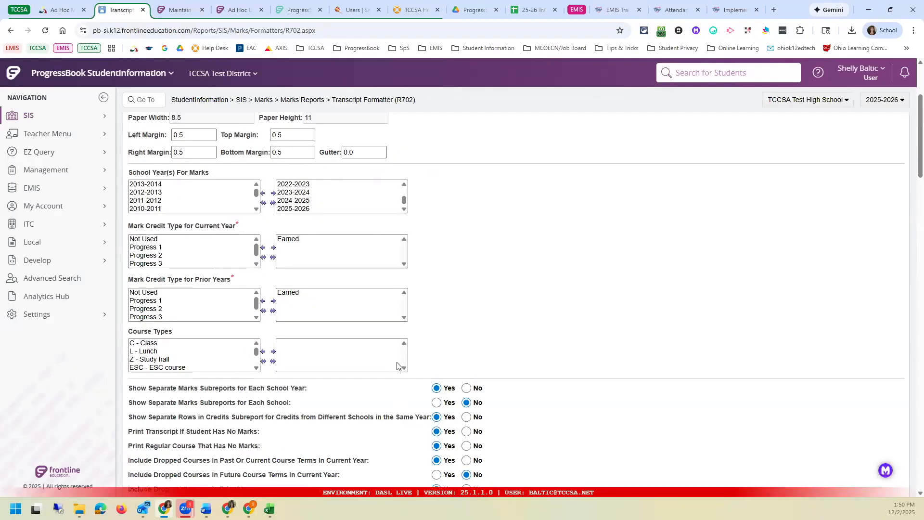
scroll(397, 367, down, 2)
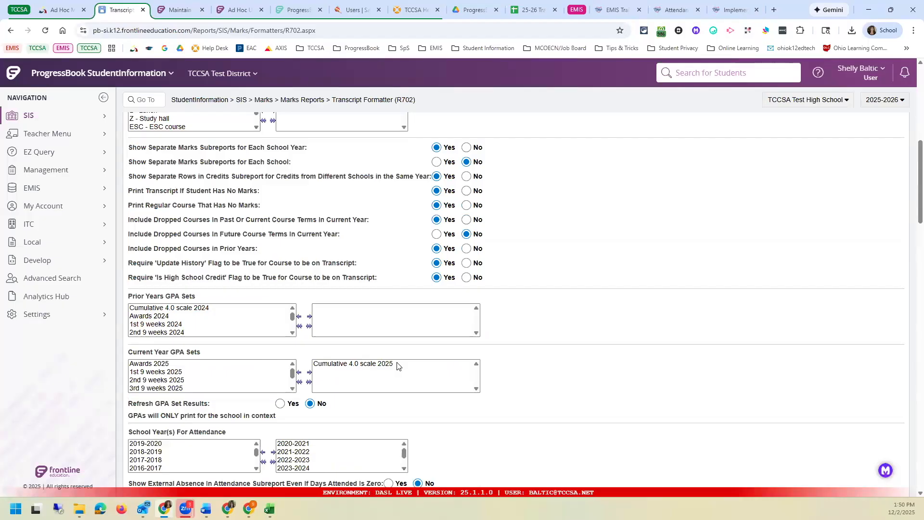
scroll(397, 367, down, 2)
scroll(400, 368, down, 1)
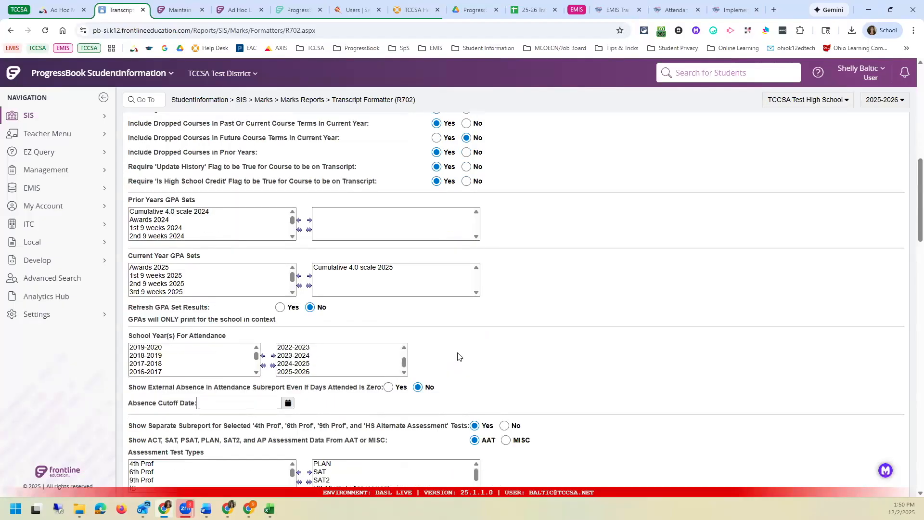
scroll(463, 348, down, 1)
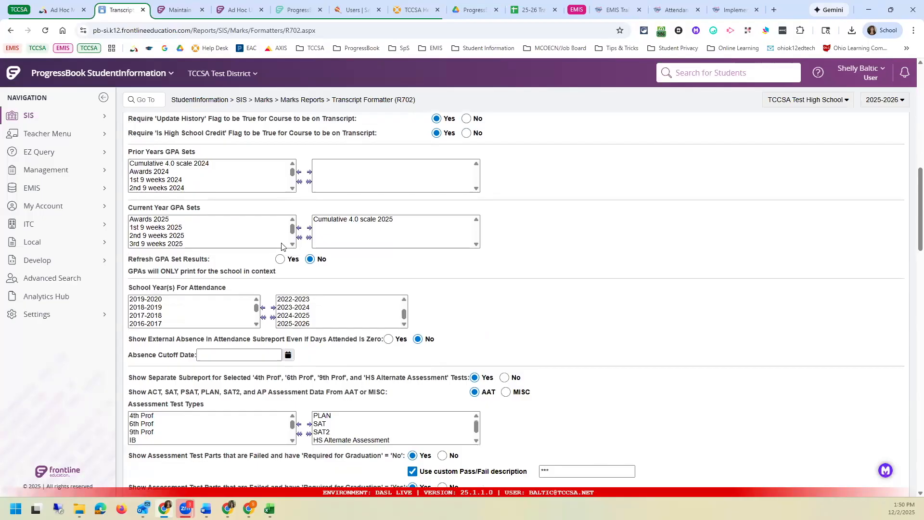
scroll(282, 246, down, 2)
scroll(266, 240, down, 4)
scroll(266, 240, down, 1)
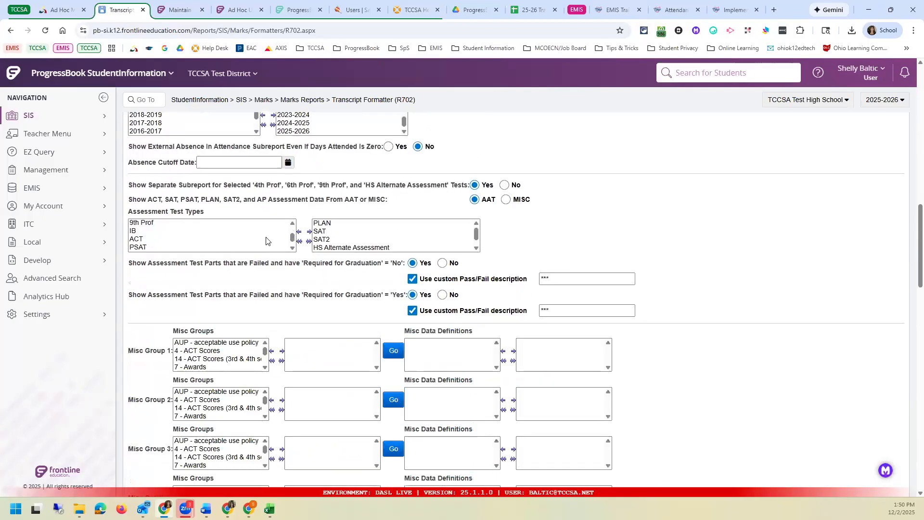
scroll(325, 271, down, 5)
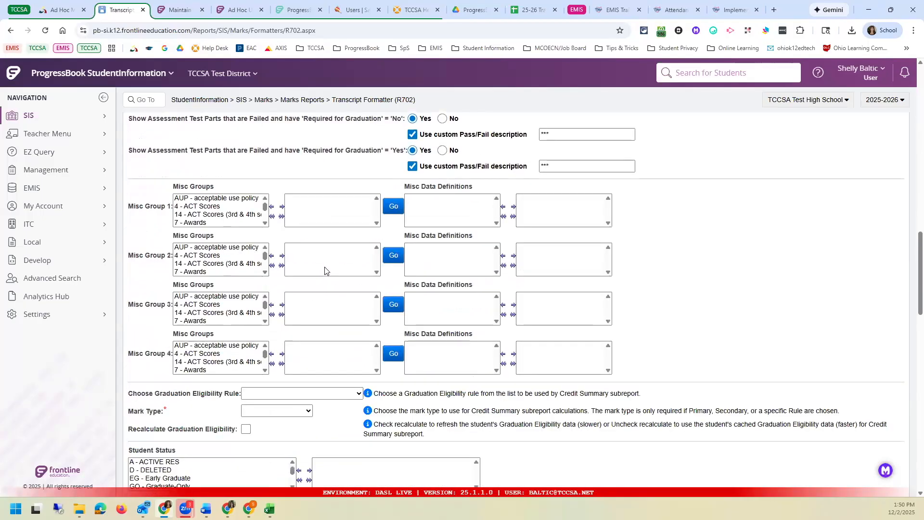
scroll(325, 271, down, 9)
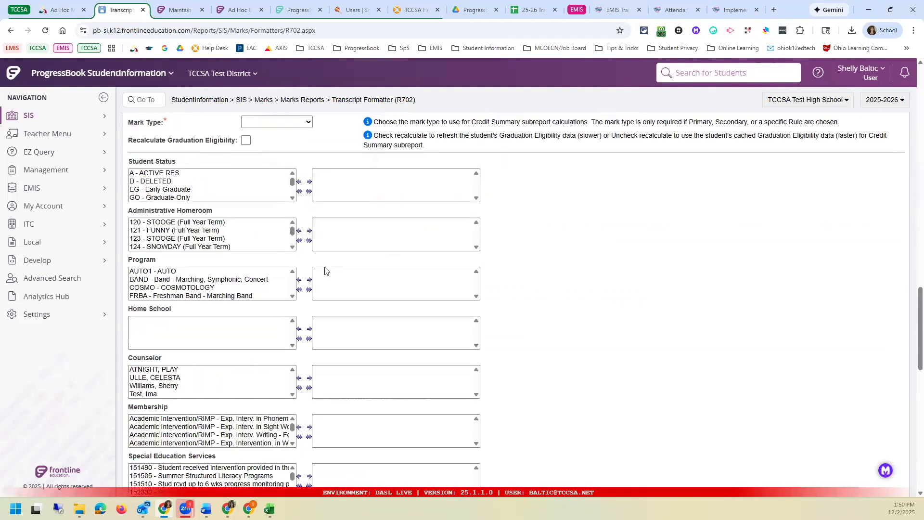
scroll(316, 289, down, 1)
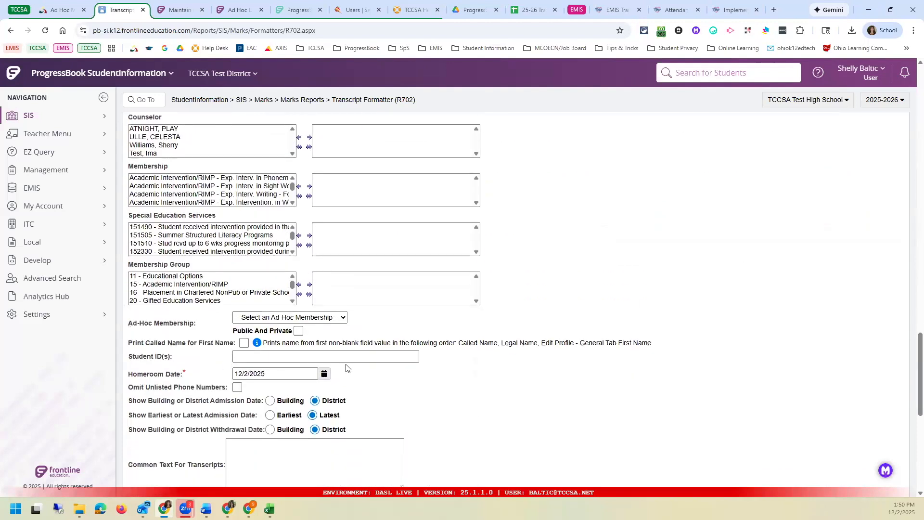
click(266, 356)
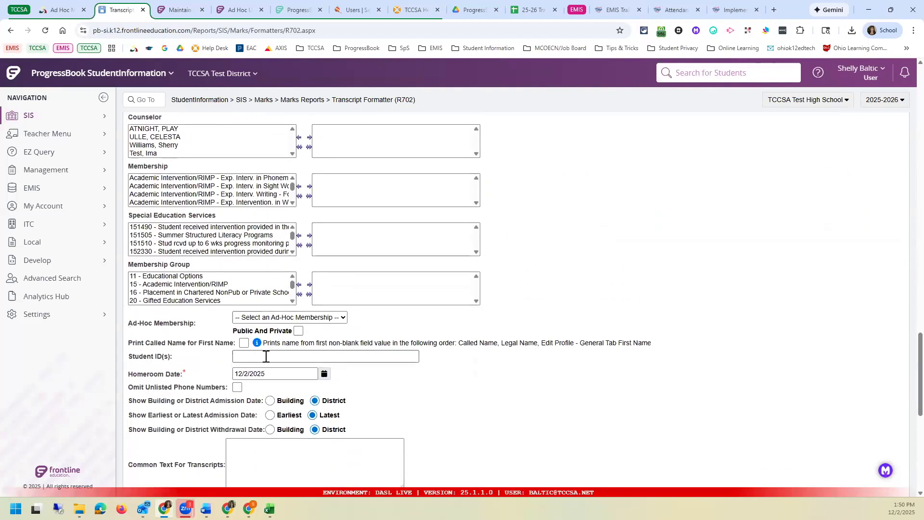
click(275, 318)
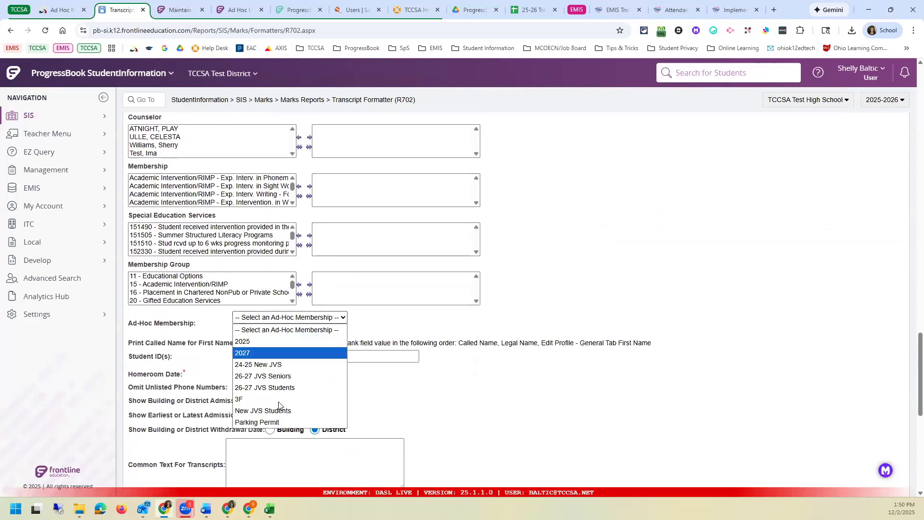
click(278, 376)
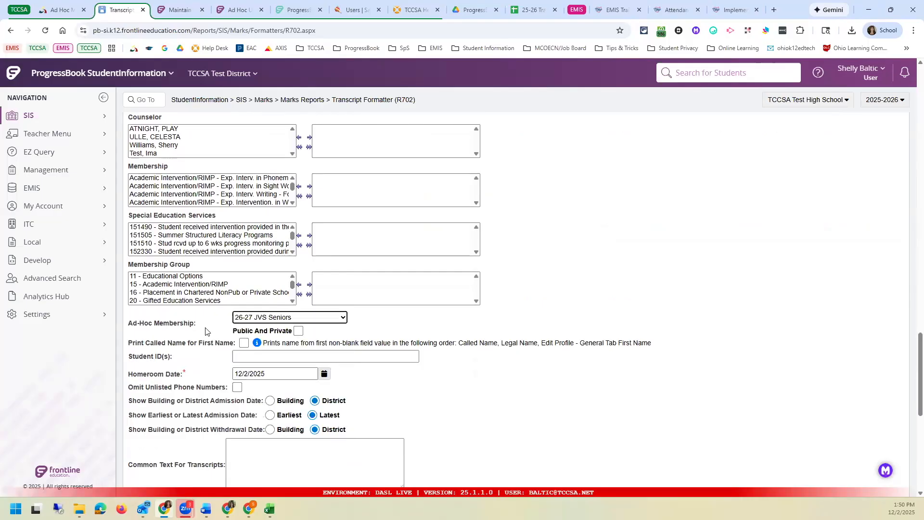
Check the remaining transcript criteria, submit the report, and minimize the Batch/Report Management window.
scroll(256, 330, down, 2)
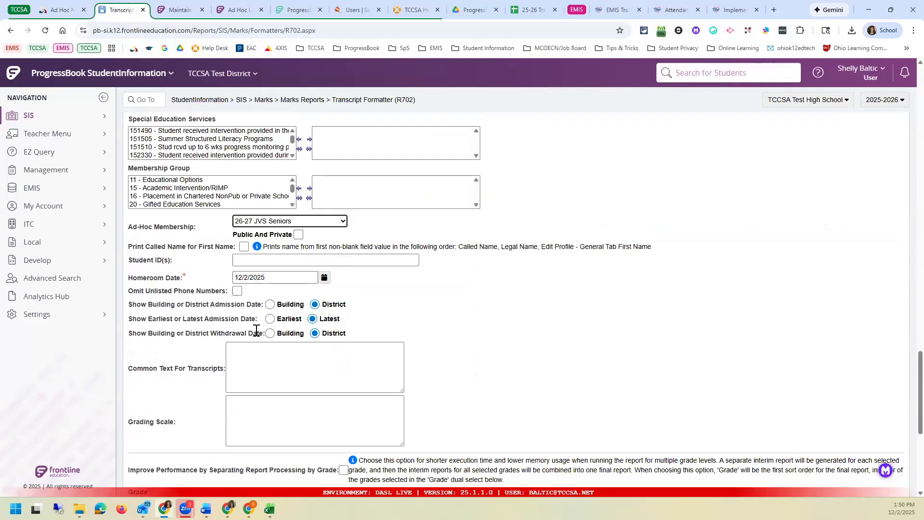
scroll(256, 331, down, 1)
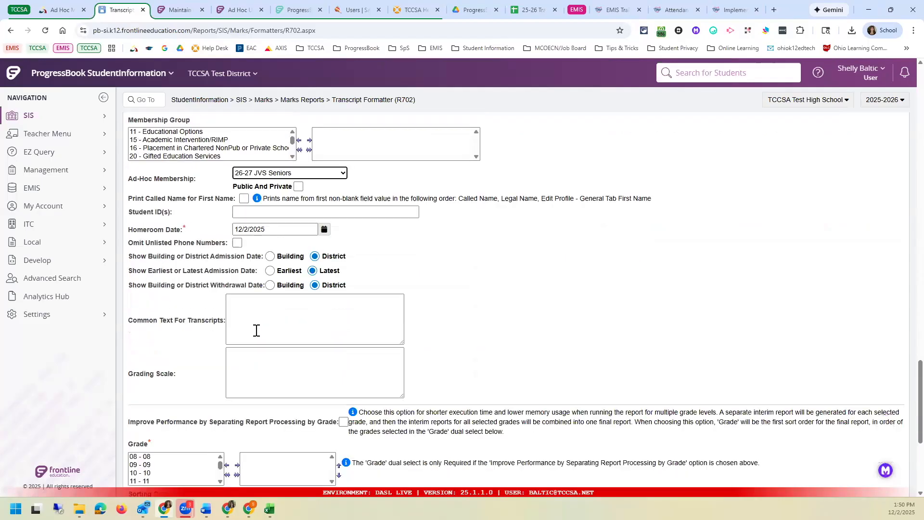
scroll(256, 328, down, 2)
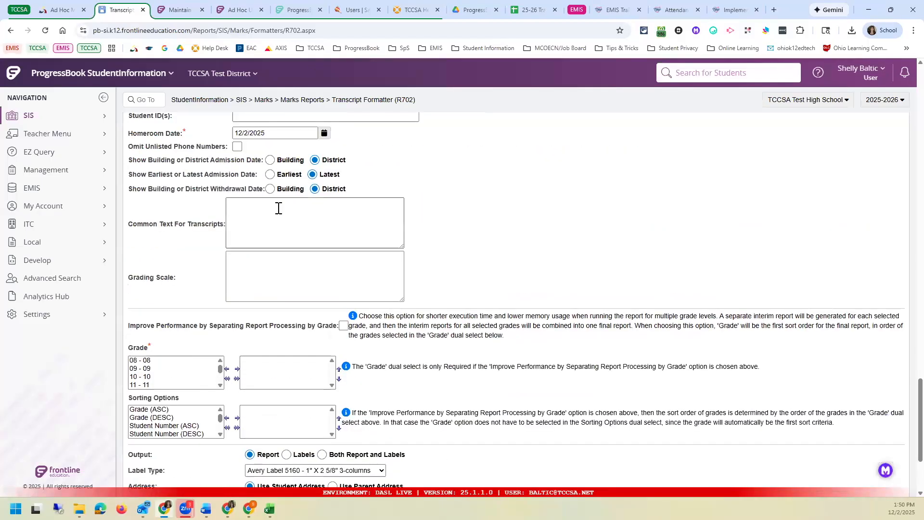
scroll(244, 190, up, 2)
scroll(269, 202, down, 2)
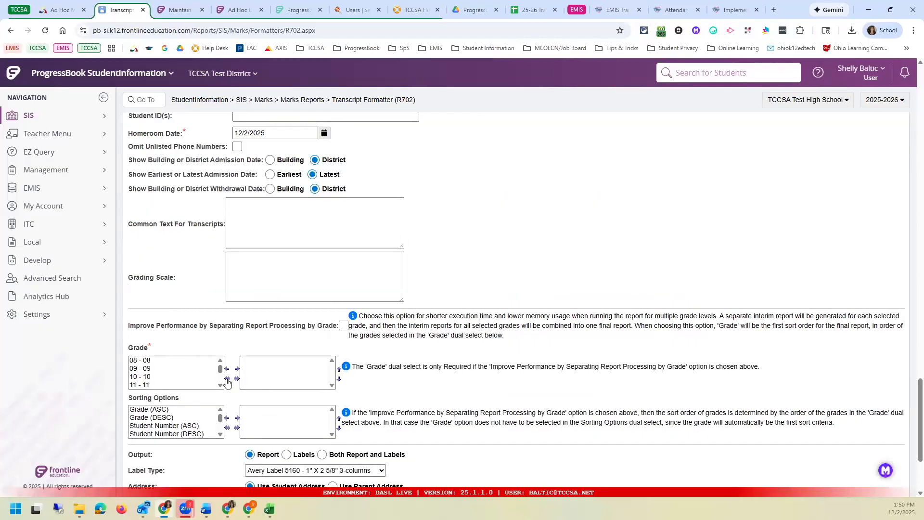
scroll(246, 367, up, 2)
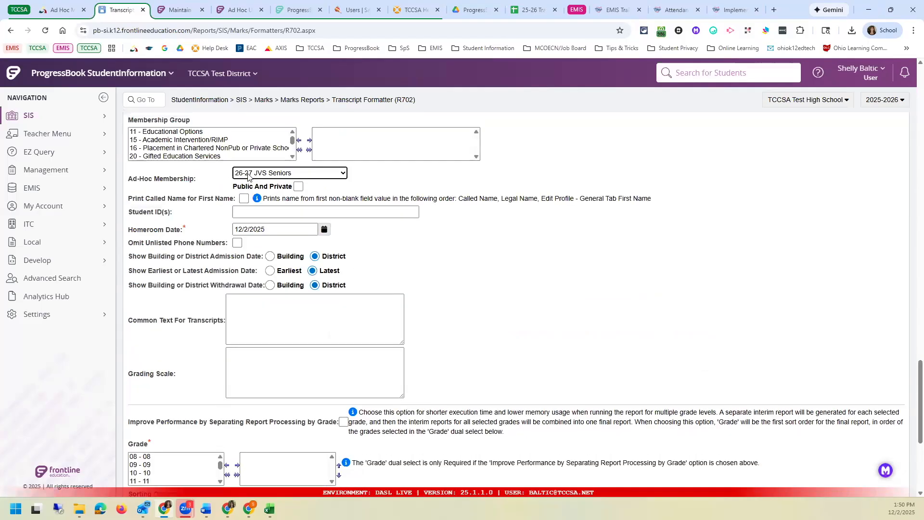
scroll(299, 288, down, 4)
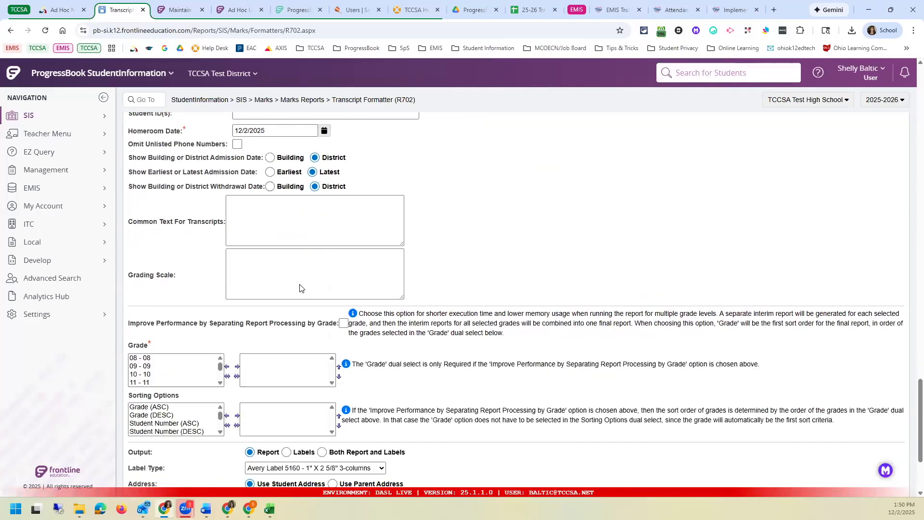
click(150, 473)
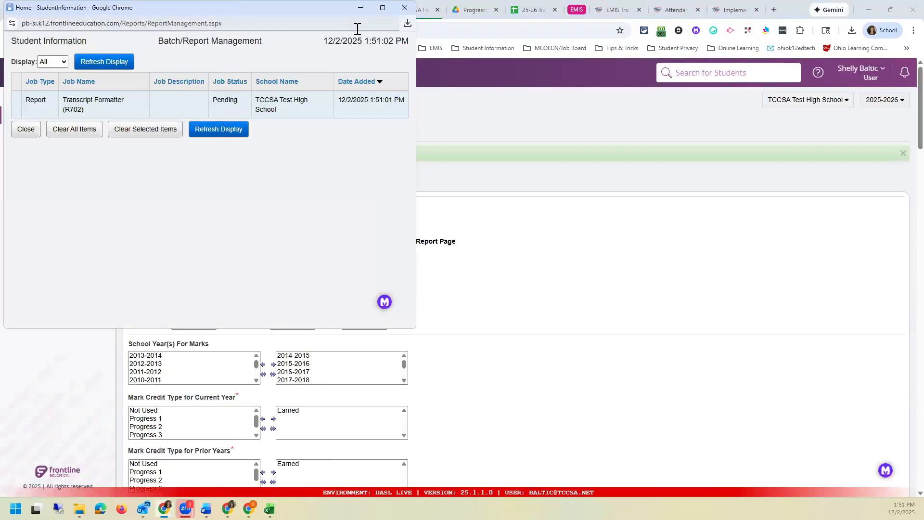
click(360, 8)
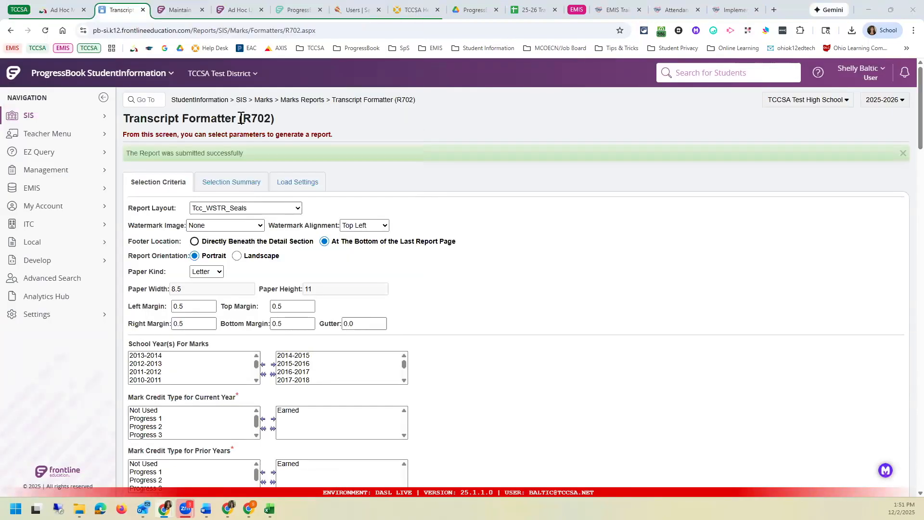
Go to the Report Card Formatter (R700) and load the saved settings "1st QTR 25-26".
click(151, 100)
text(r700)
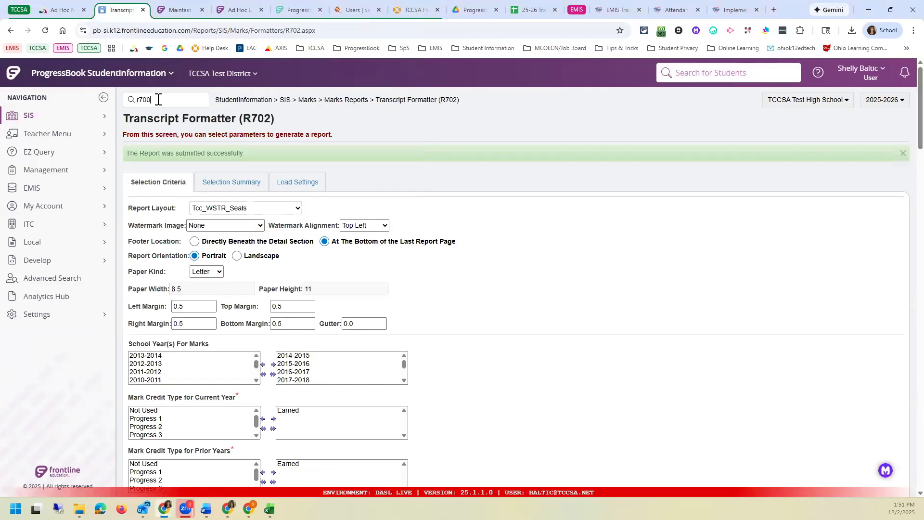
key(Return)
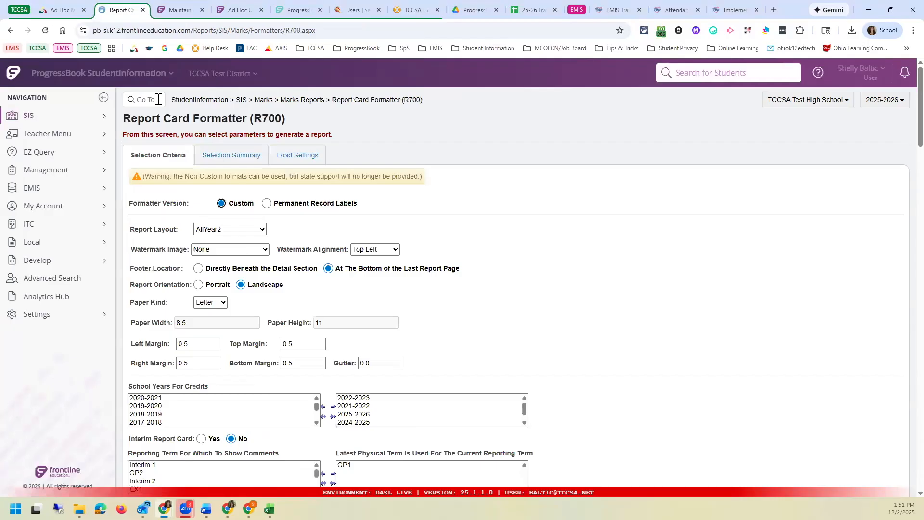
click(290, 155)
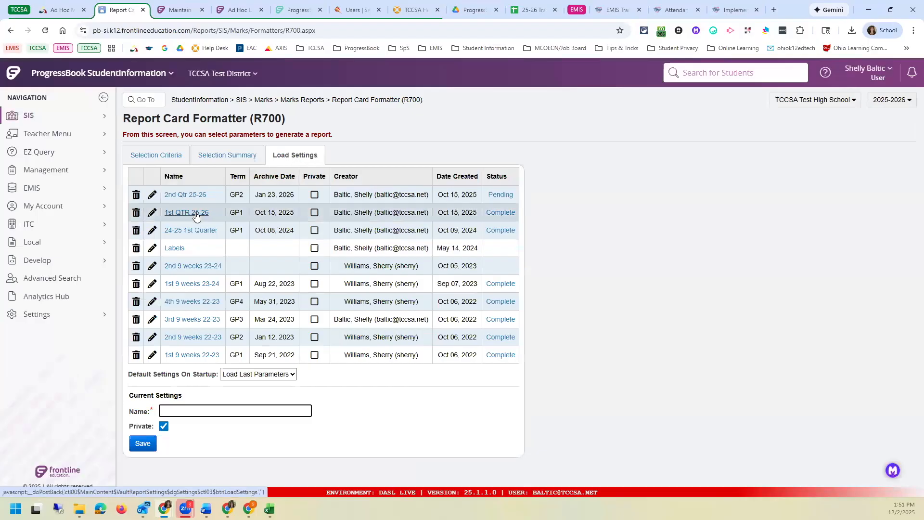
click(196, 215)
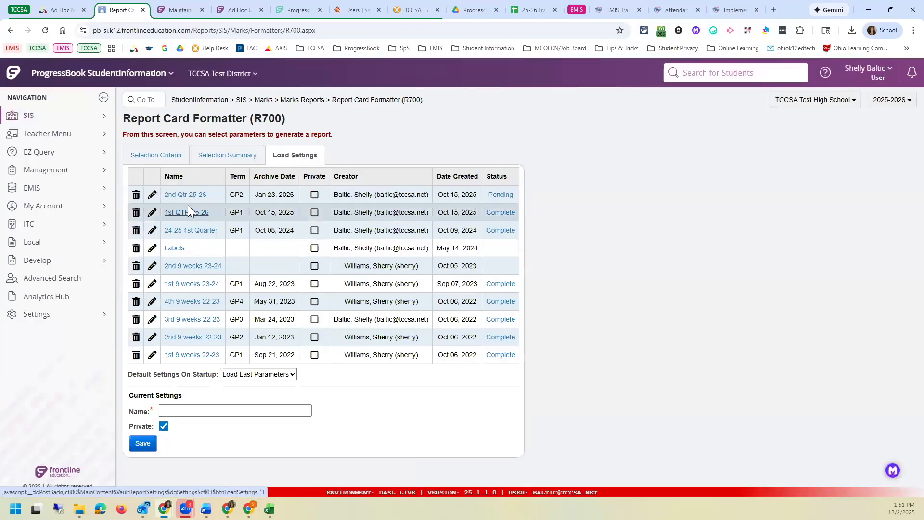
click(160, 151)
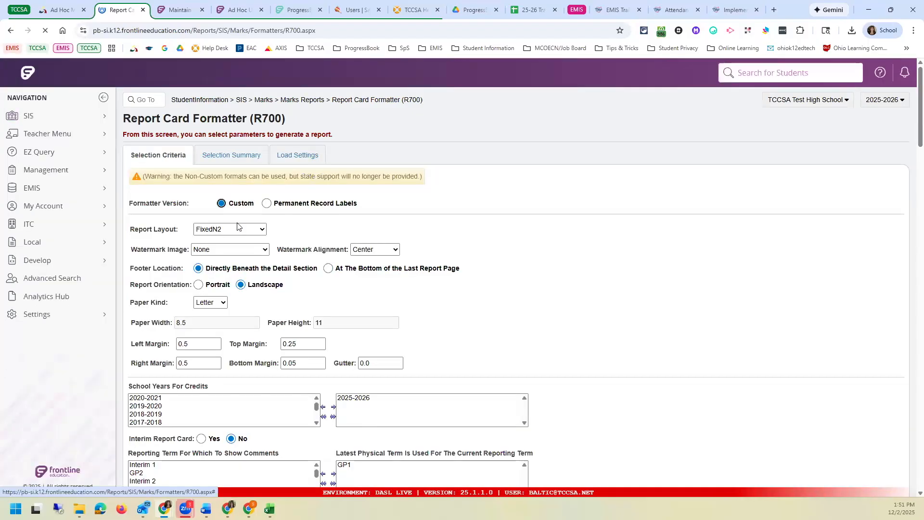
Look through the report card selection criteria and view the ad-hoc memberships offered as a filter.
scroll(237, 226, down, 4)
scroll(276, 266, down, 10)
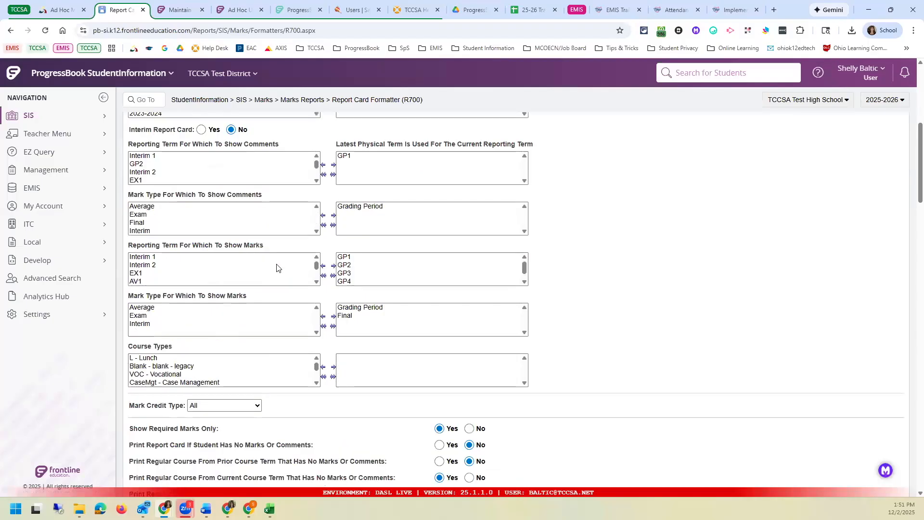
scroll(276, 268, down, 6)
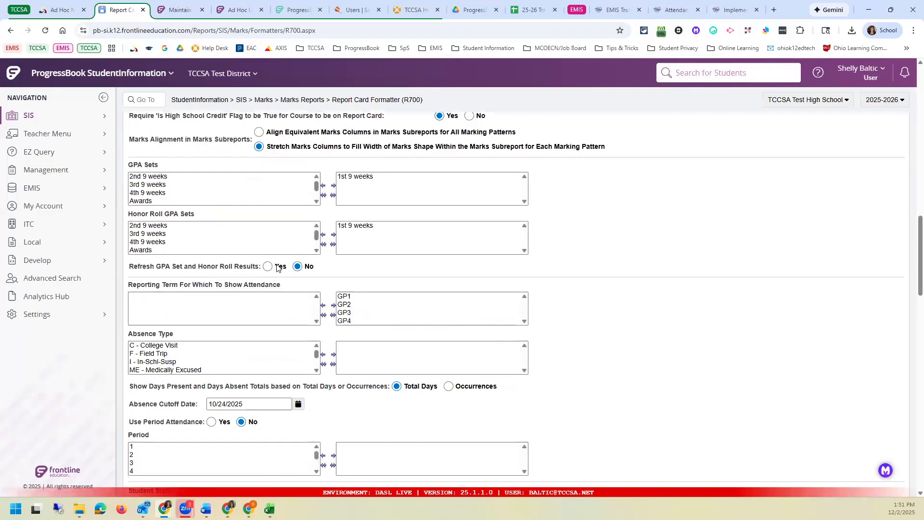
scroll(277, 268, down, 3)
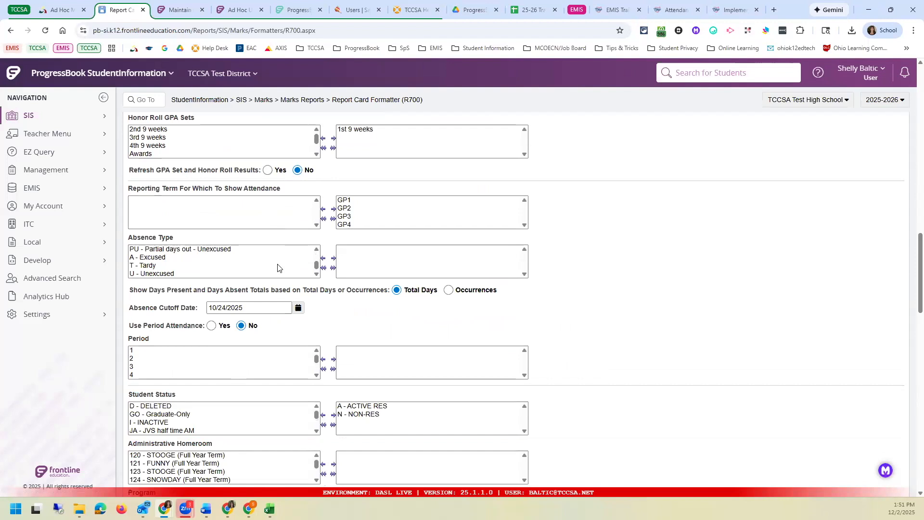
scroll(257, 295, down, 2)
scroll(257, 295, down, 7)
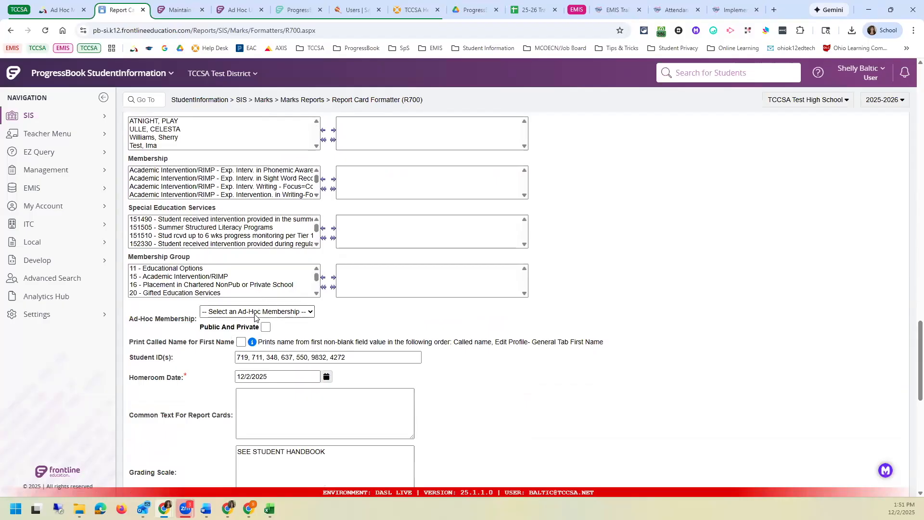
click(255, 317)
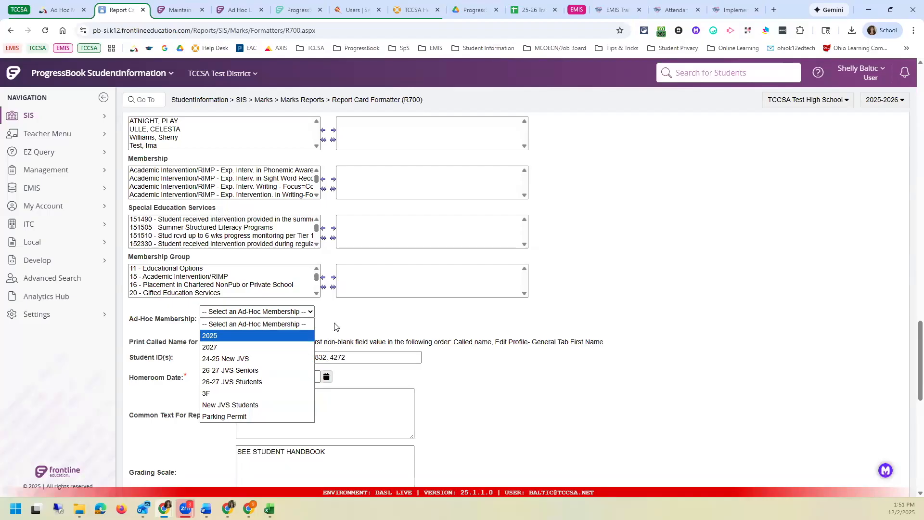
click(342, 368)
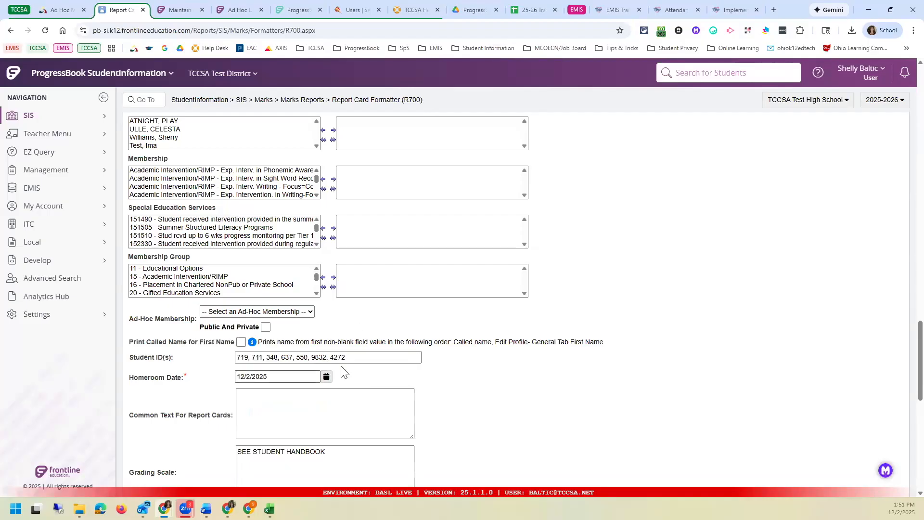
Clear the Student ID(s) entry in the report card criteria.
drag(357, 357, 259, 358)
key(ctrl+a)
key(BackSpace)
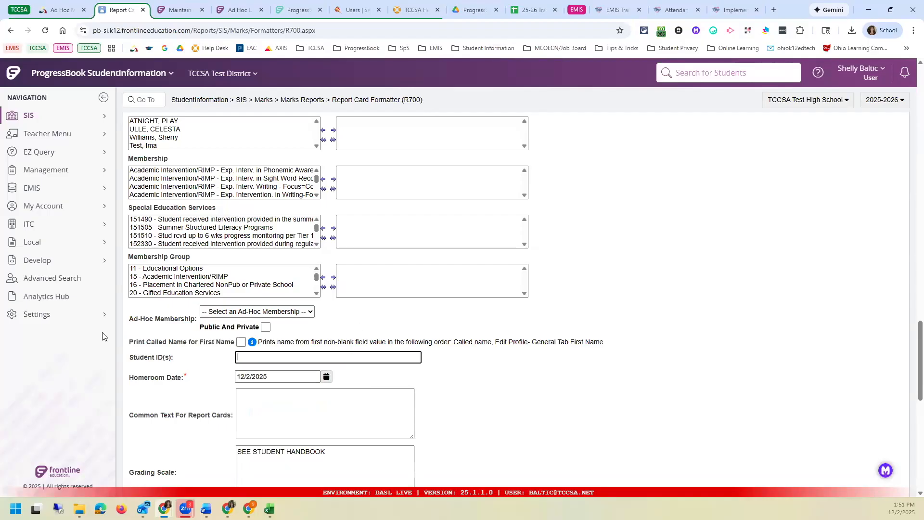
Review the Ad-Hoc Membership choices for report cards again without selecting one.
click(215, 314)
drag(131, 318, 197, 319)
click(210, 316)
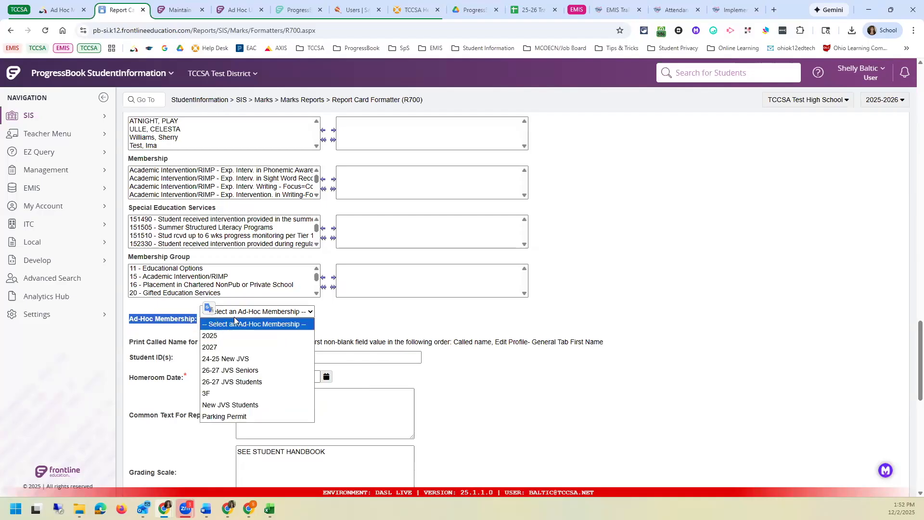
click(333, 318)
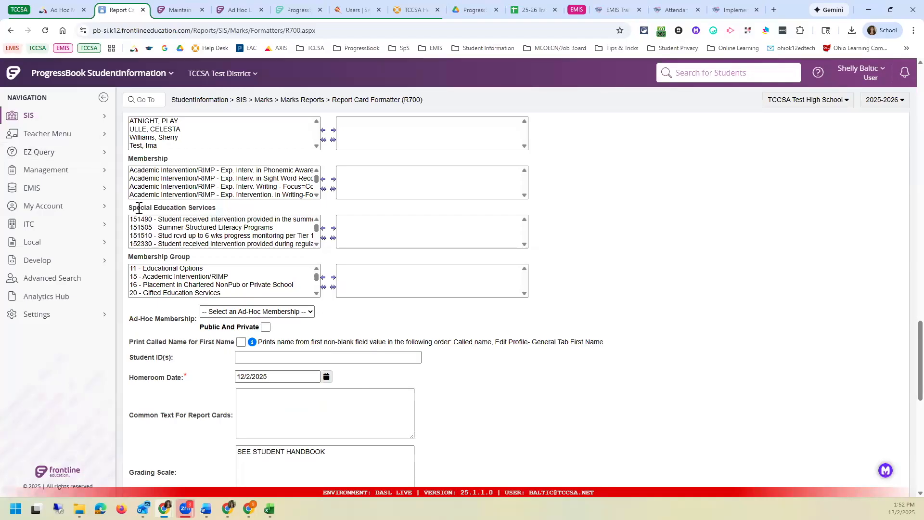
scroll(139, 208, up, 15)
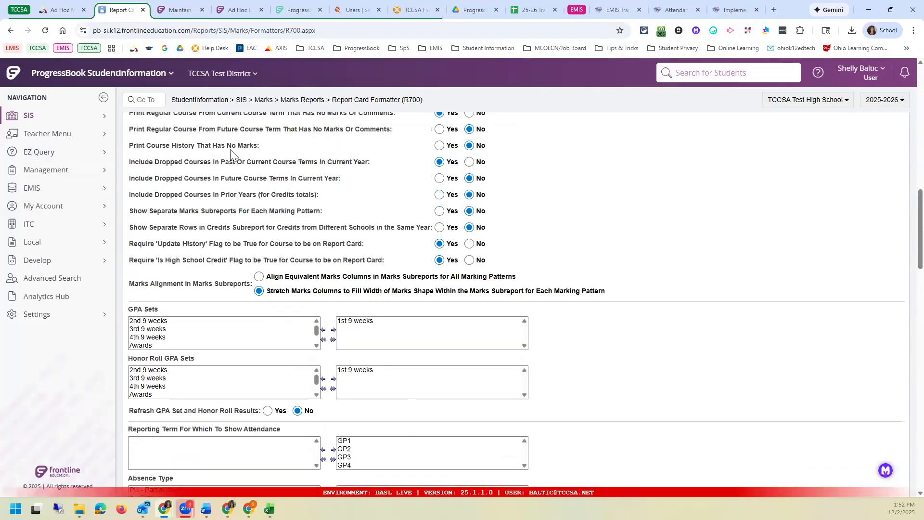
Go to the Schedule Card Formatter (R701).
scroll(197, 130, up, 9)
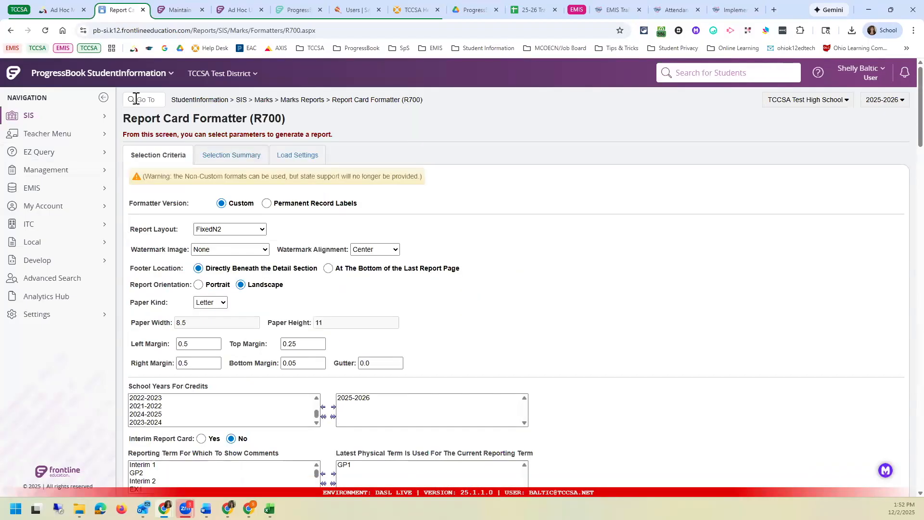
click(158, 100)
text(r701)
key(Return)
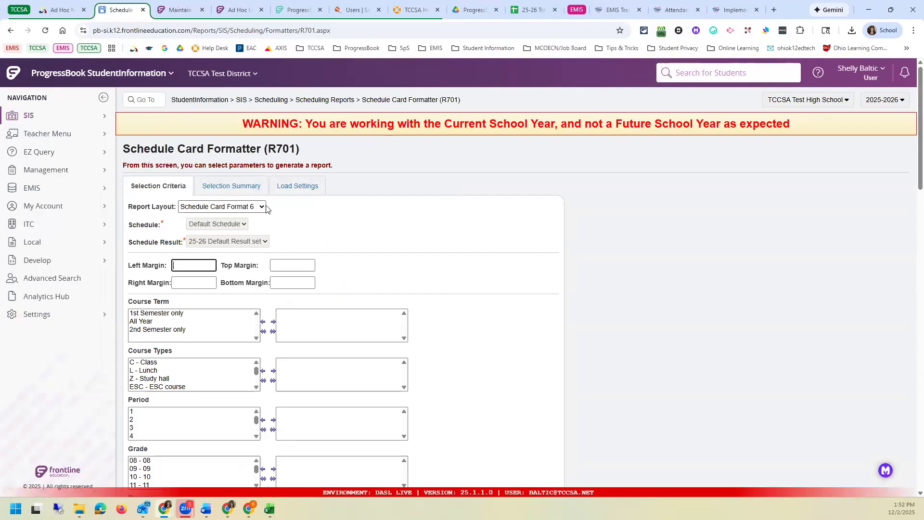
Filter the schedule cards by the ad-hoc membership 2027.
scroll(267, 208, down, 4)
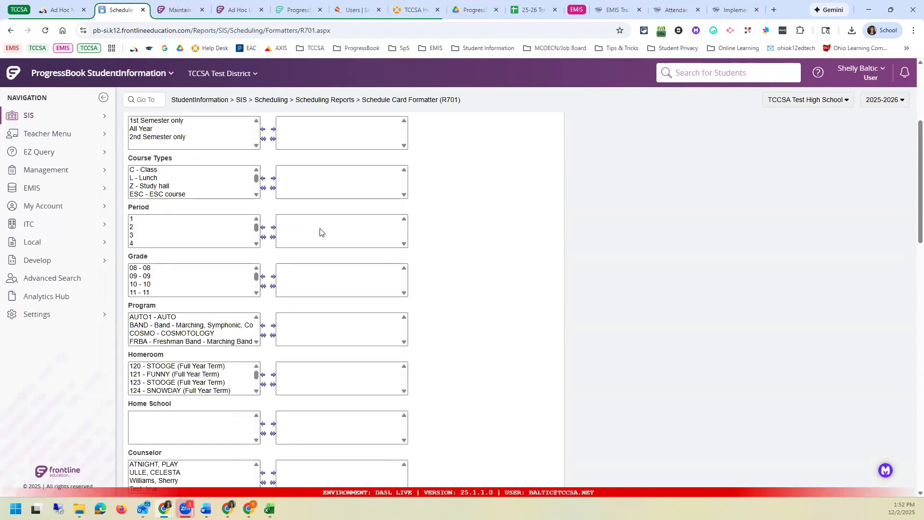
scroll(322, 232, up, 3)
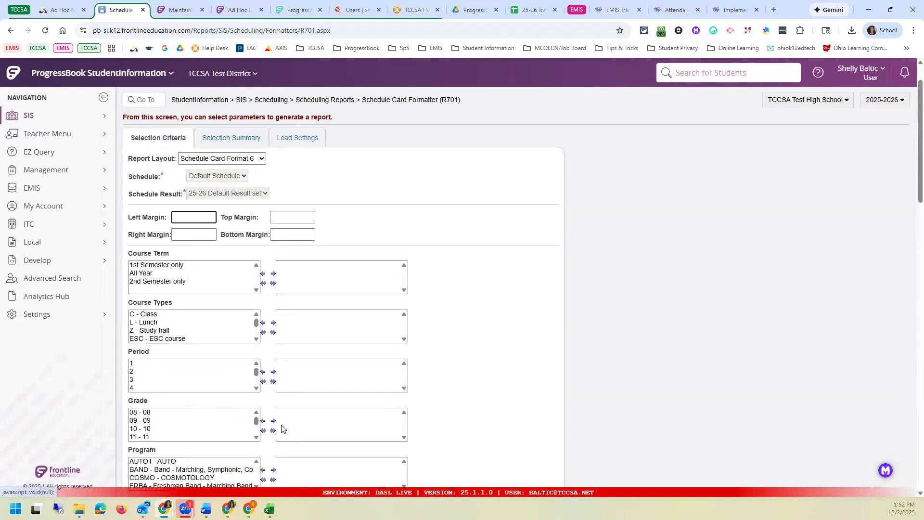
scroll(281, 428, down, 7)
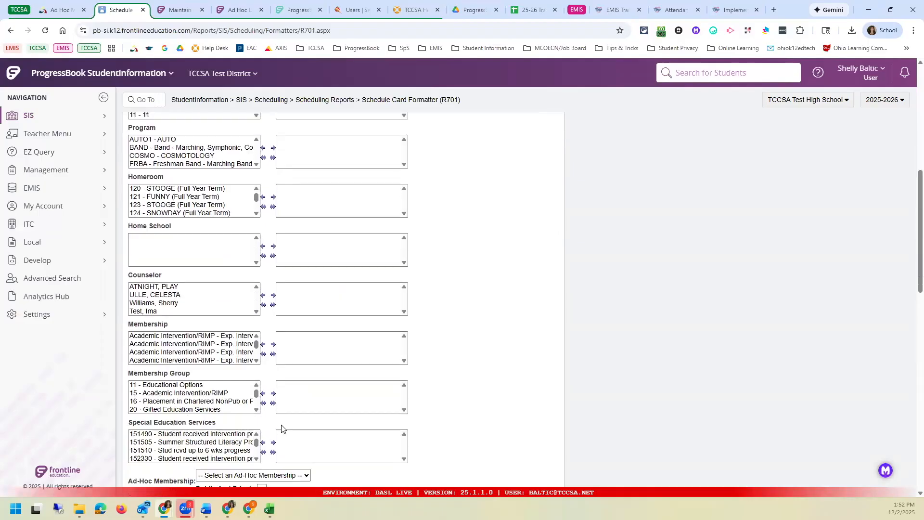
scroll(282, 428, down, 1)
click(251, 411)
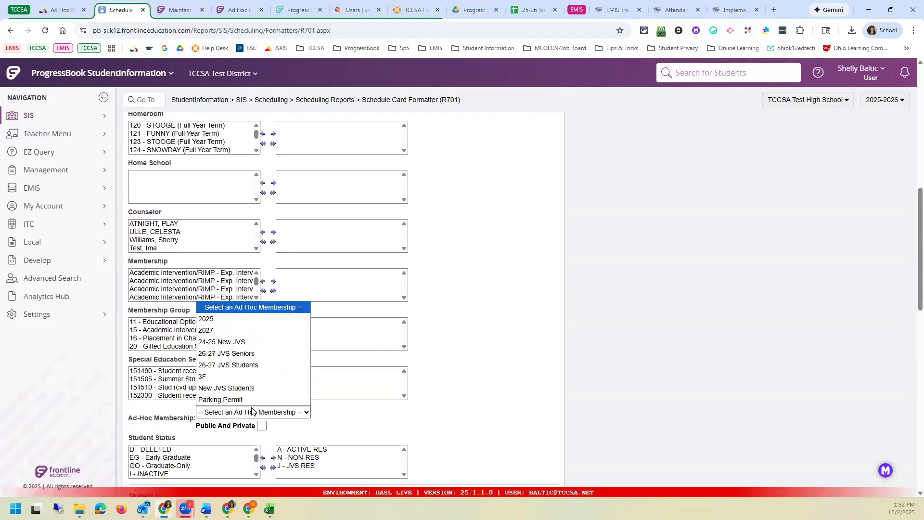
click(219, 331)
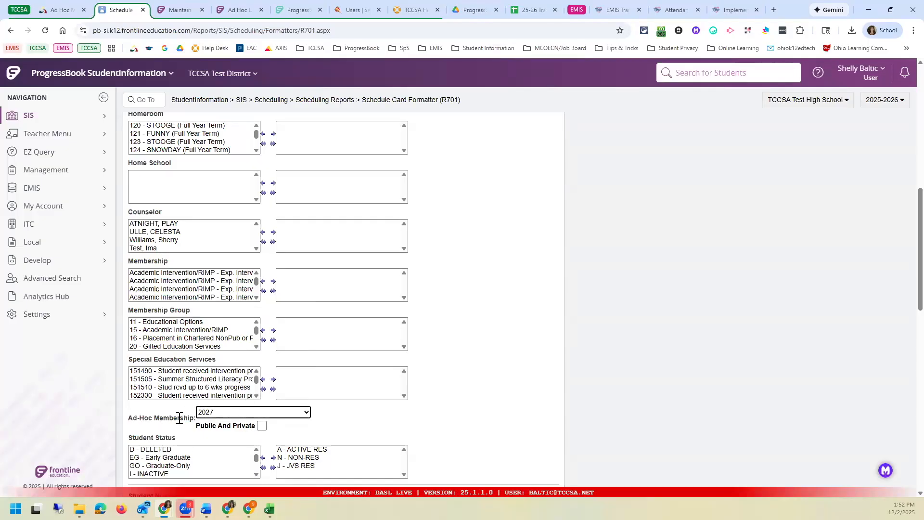
Review the remaining schedule card criteria and submit the report.
scroll(219, 193, up, 4)
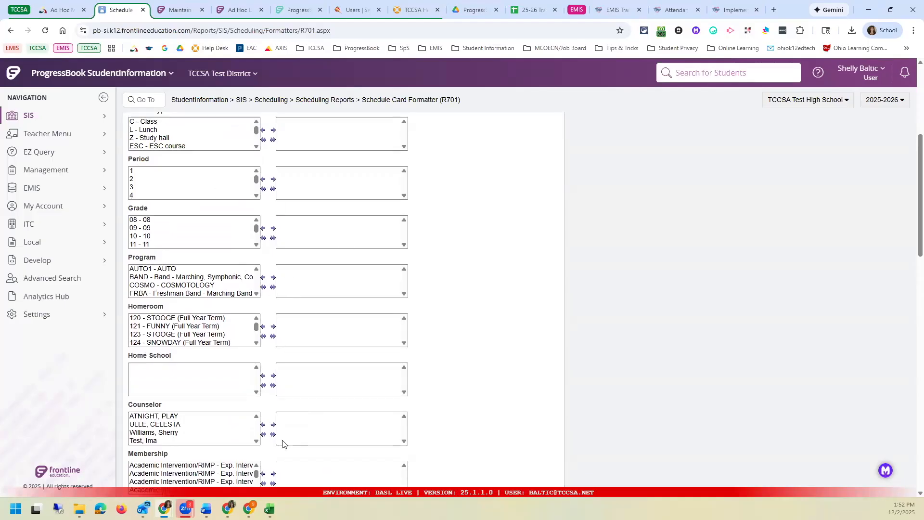
scroll(282, 442, down, 5)
scroll(283, 415, down, 1)
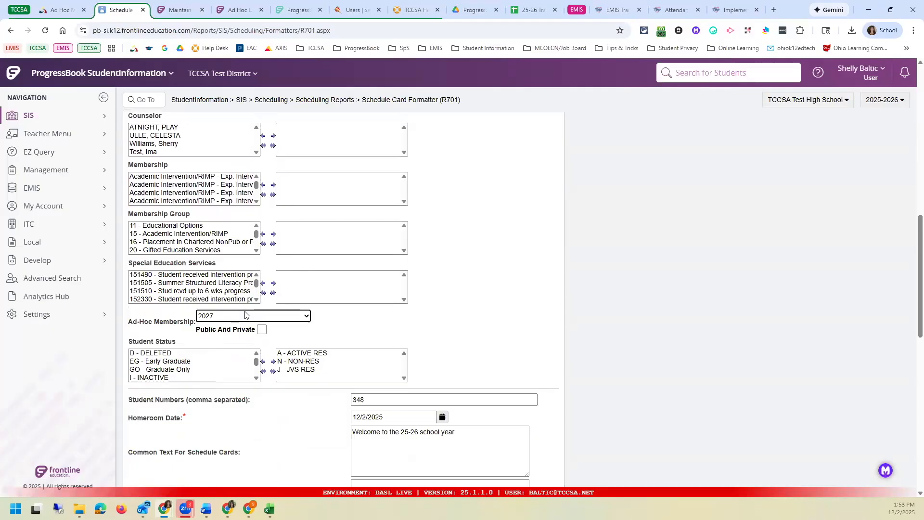
scroll(238, 365, down, 2)
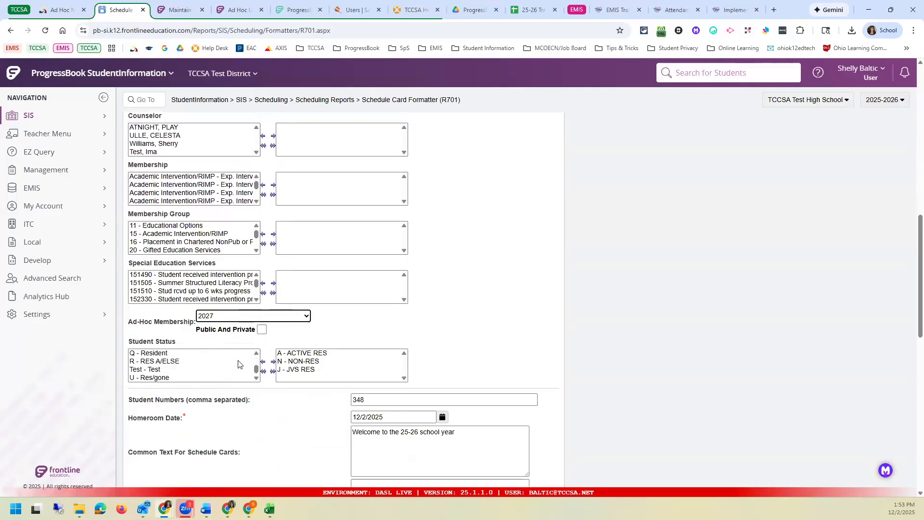
scroll(238, 364, down, 10)
click(152, 475)
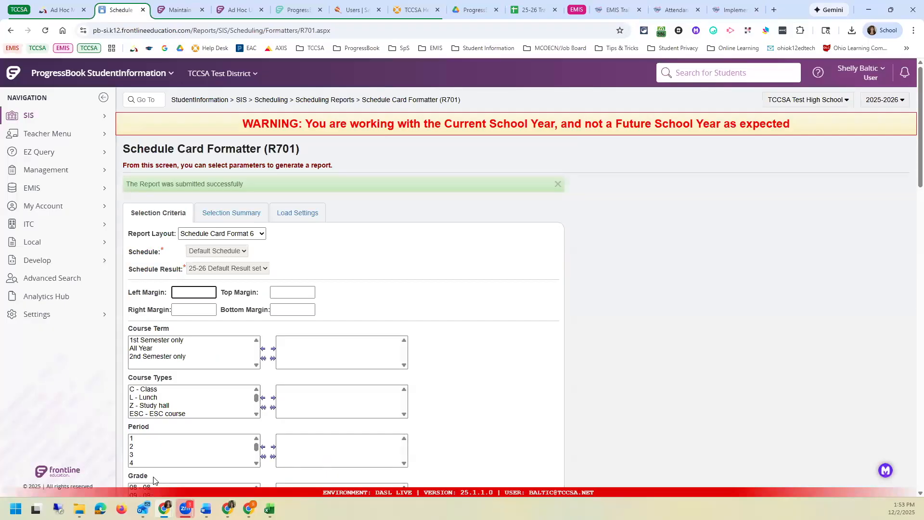
Go to the Honor Roll report (R303).
click(161, 102)
click(157, 100)
text(r303)
key(Return)
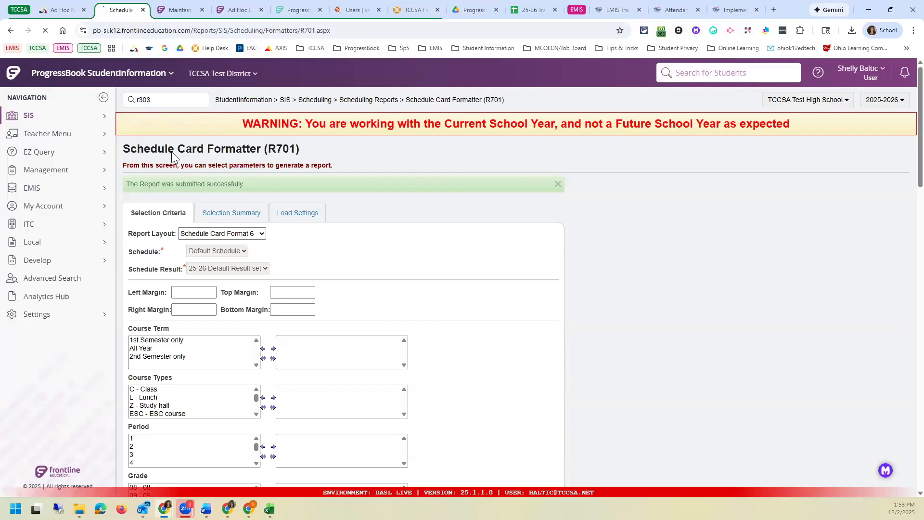
Examine how the honor roll criteria handle ad-hoc memberships and view the available membership choices.
drag(133, 206, 194, 206)
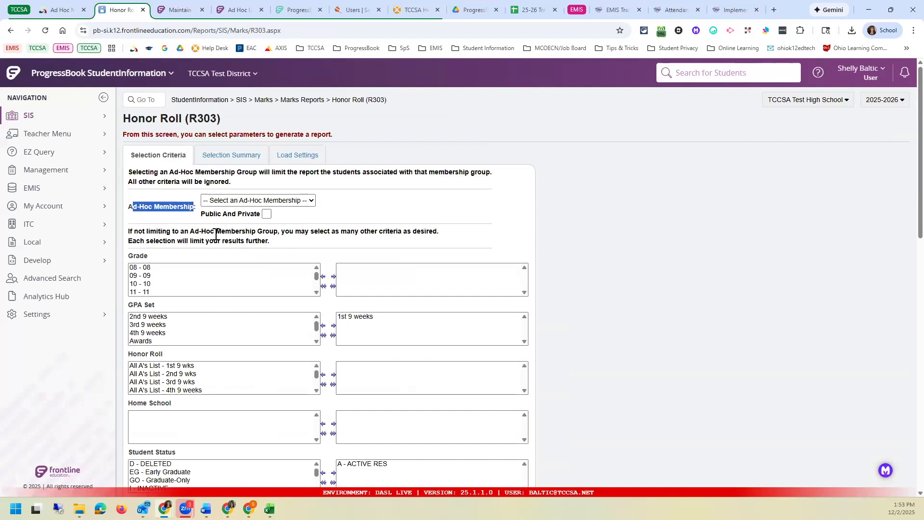
drag(257, 230, 278, 229)
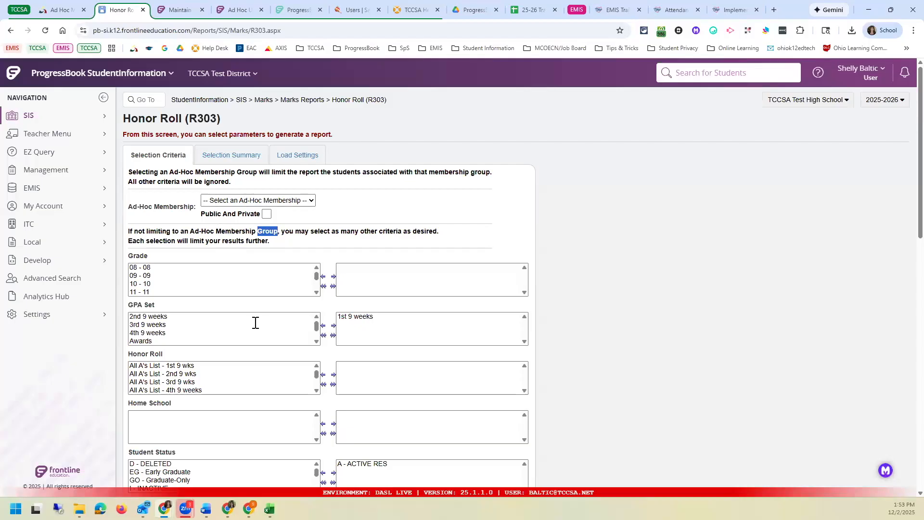
scroll(283, 293, down, 1)
scroll(283, 293, down, 3)
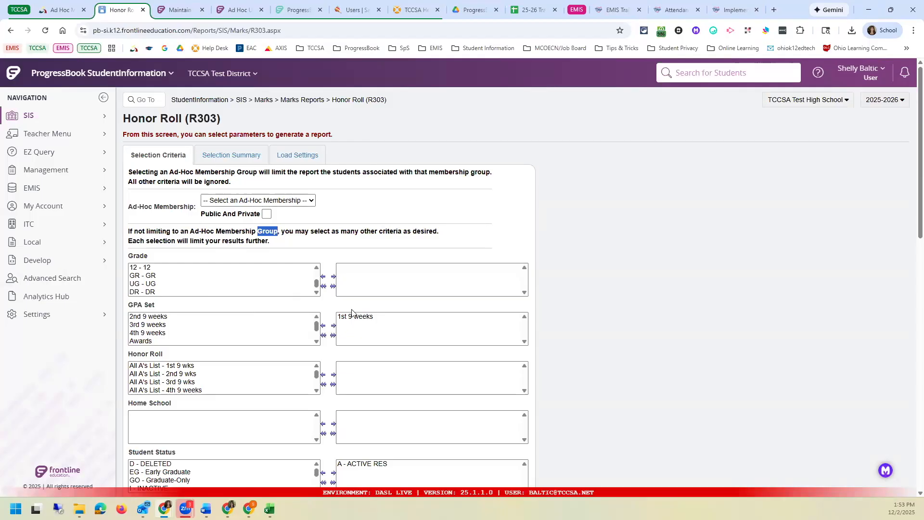
click(311, 201)
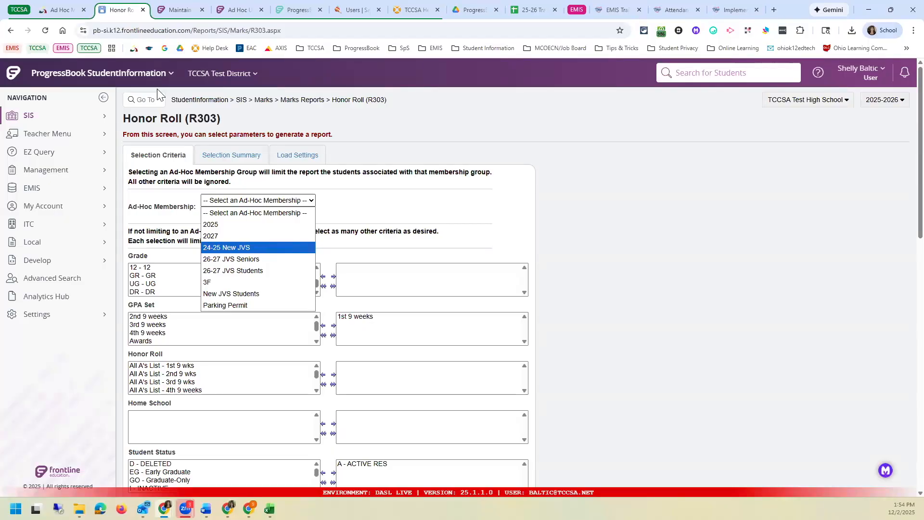
Try to find the bulk transfer screen by searching for "bulk transfer".
click(149, 99)
text(bulk transfer)
key(Return)
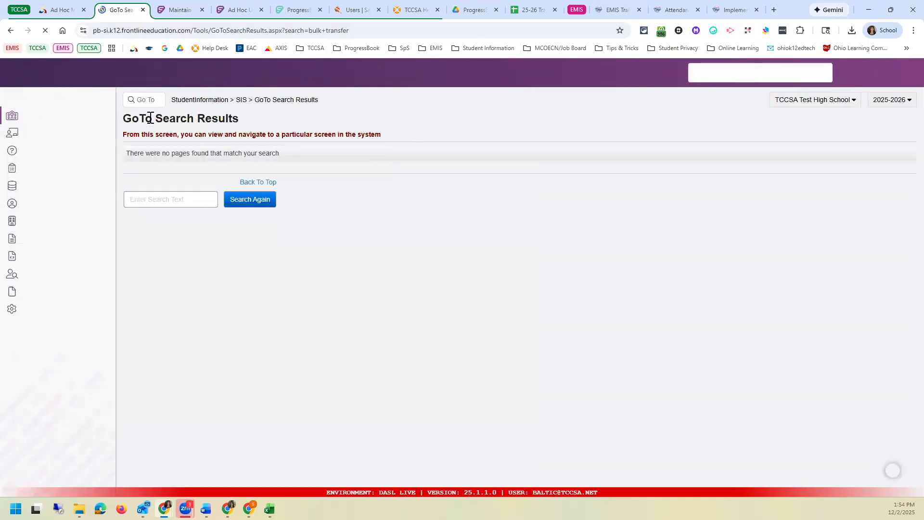
Search the screens for "transfer" and go through Student Transfer to Bulk Student Transfer.
click(152, 99)
text(transfer)
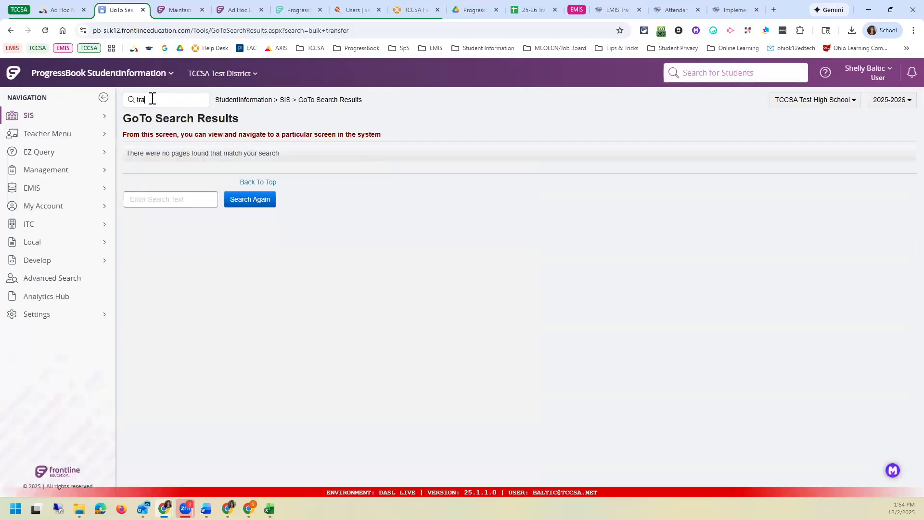
key(Return)
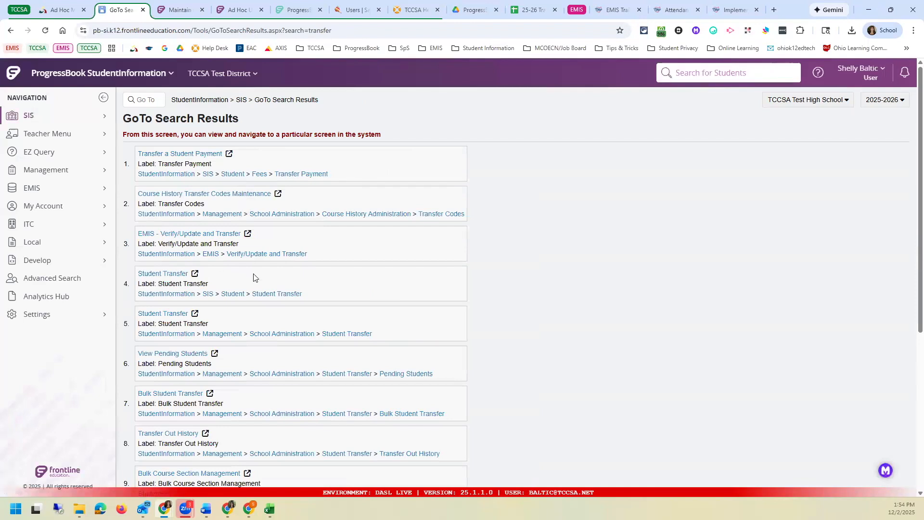
scroll(254, 275, down, 2)
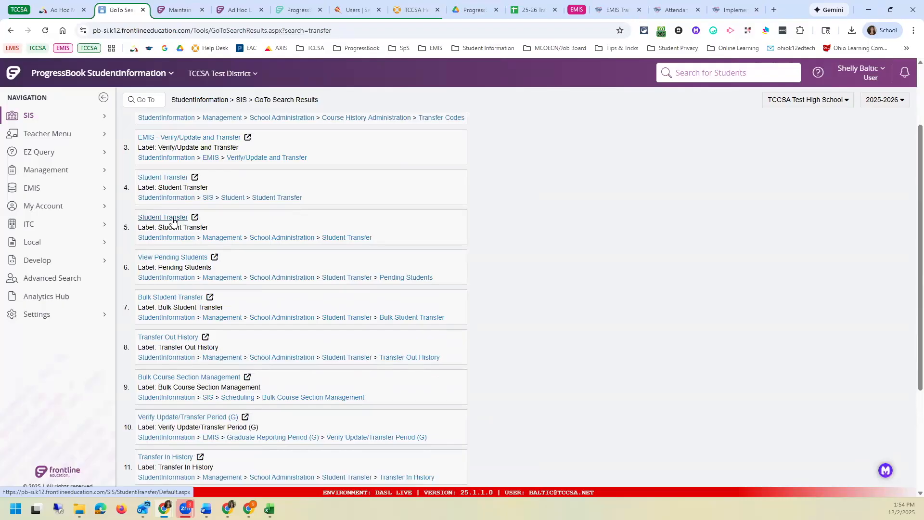
scroll(173, 221, down, 3)
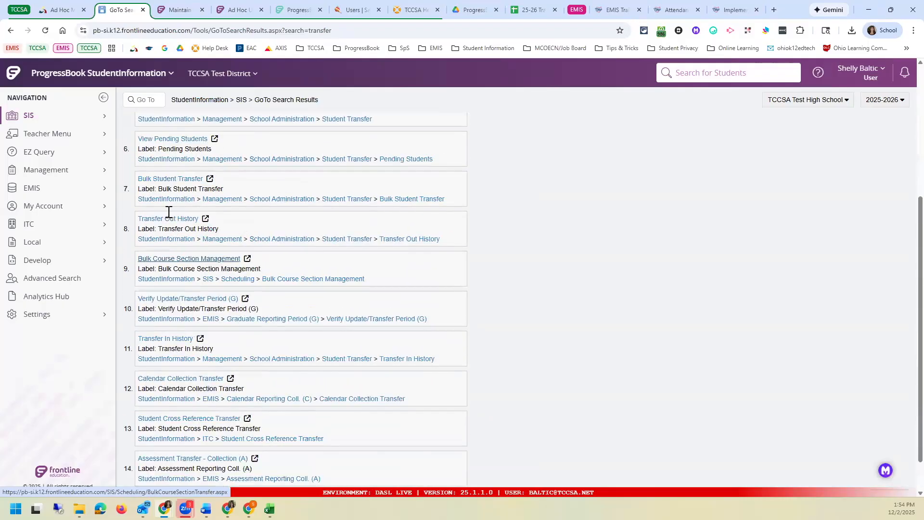
scroll(168, 211, up, 1)
click(164, 153)
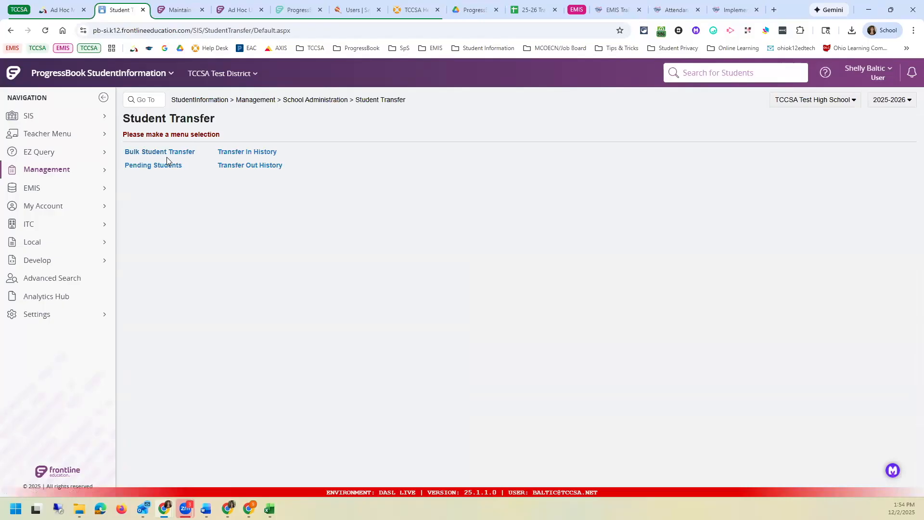
click(166, 152)
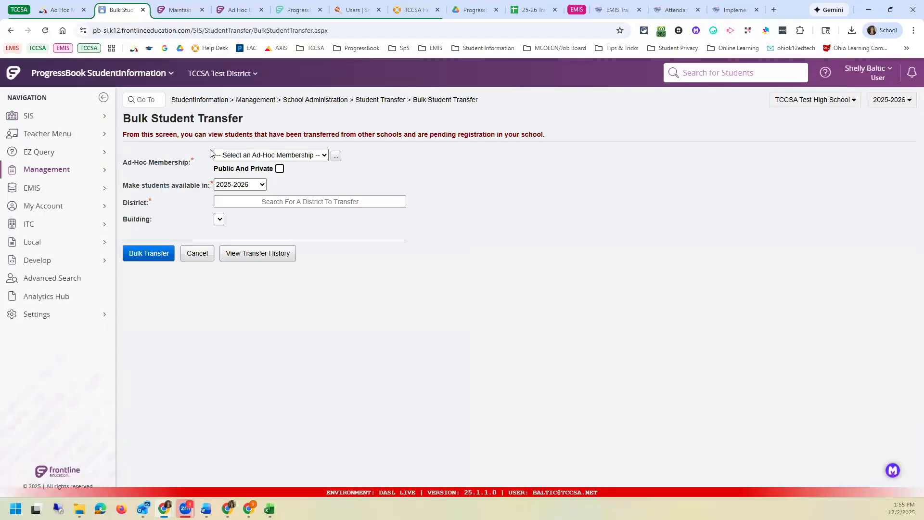
Select the ad-hoc membership 26-27 JVS Students for the bulk transfer and make the students available in 2026-2027.
drag(188, 159, 199, 162)
click(241, 157)
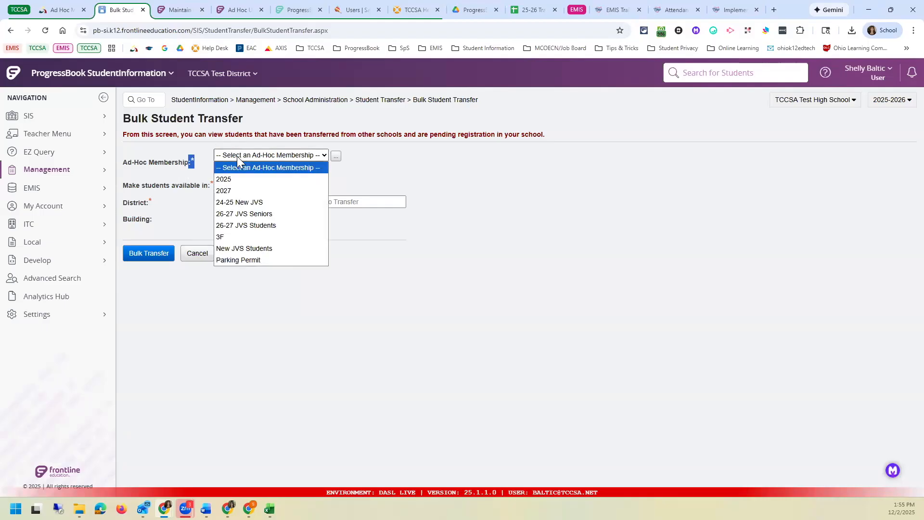
click(266, 224)
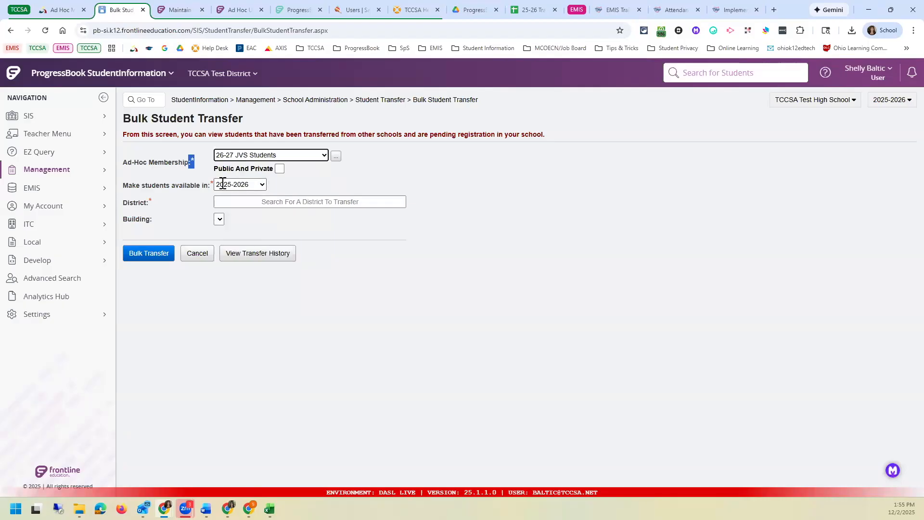
click(238, 185)
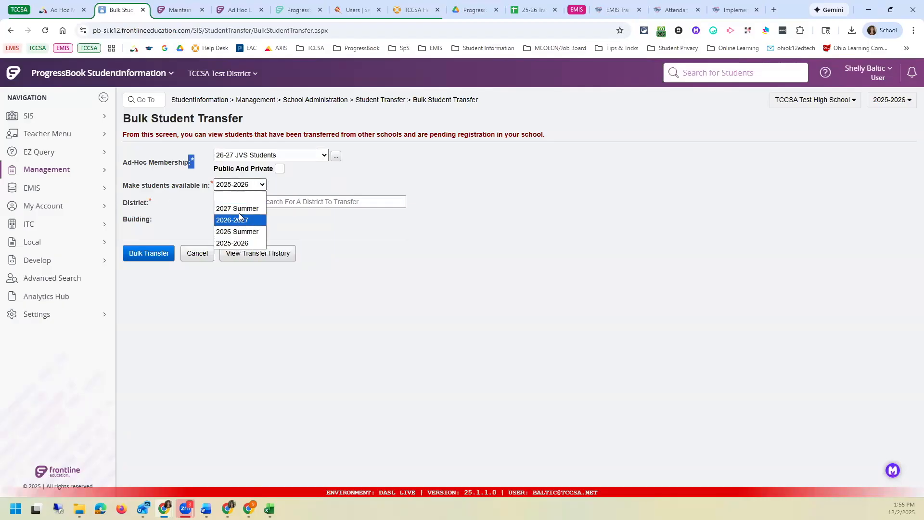
click(242, 220)
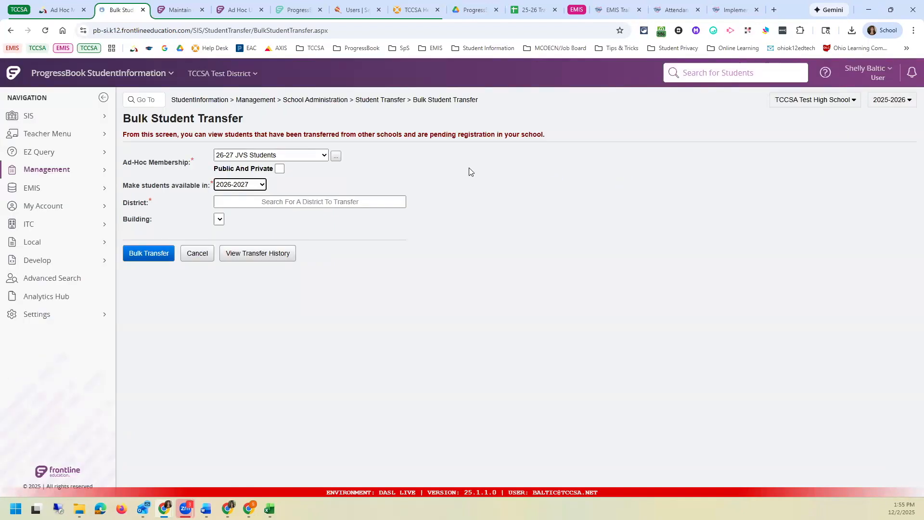
Set the receiving district to Wayne County Joint Vocational School District and the building to WCCC - Wayne County Schools Career Center.
click(272, 206)
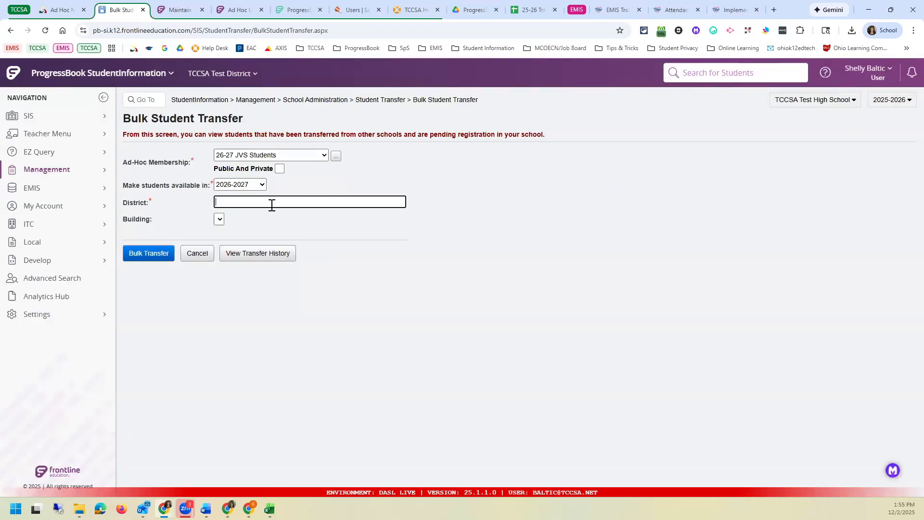
text(wayne)
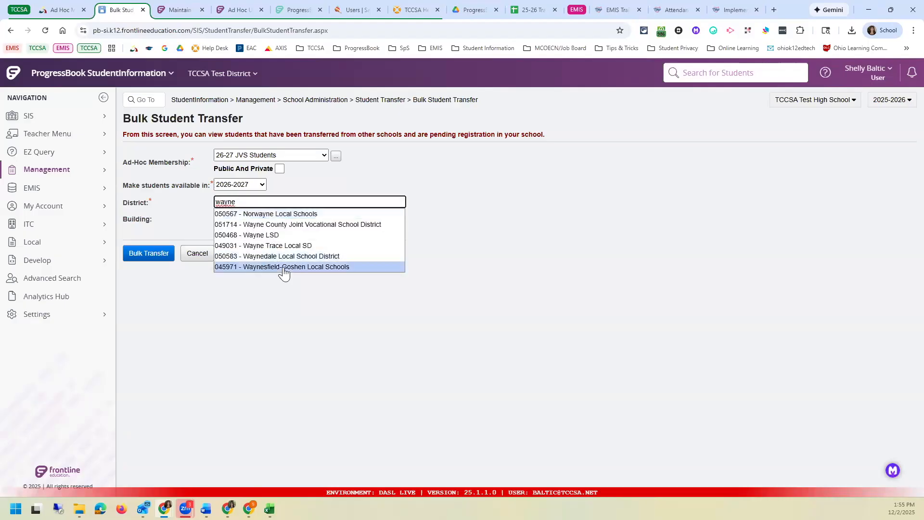
click(285, 224)
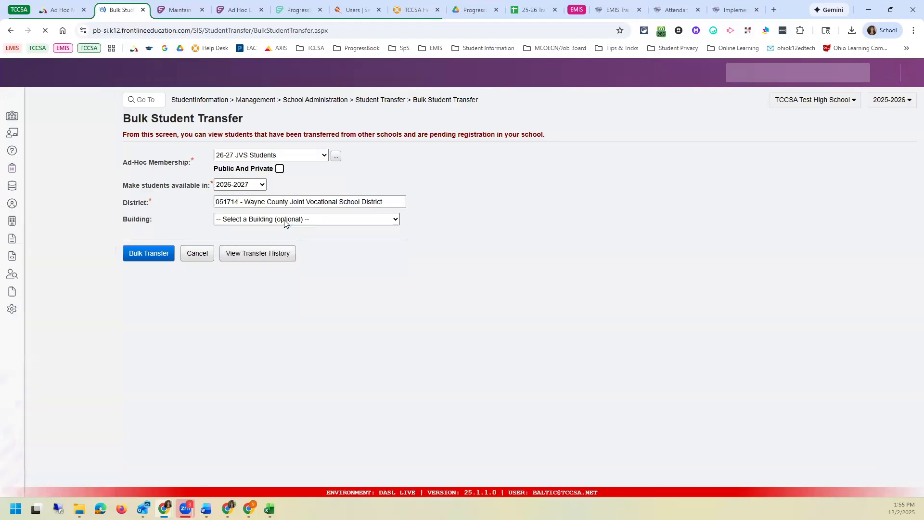
click(281, 239)
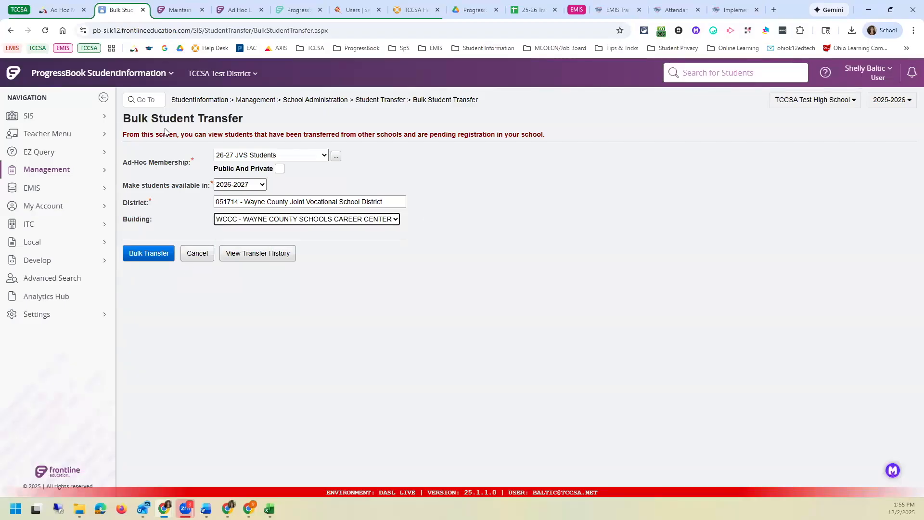
drag(192, 157, 195, 163)
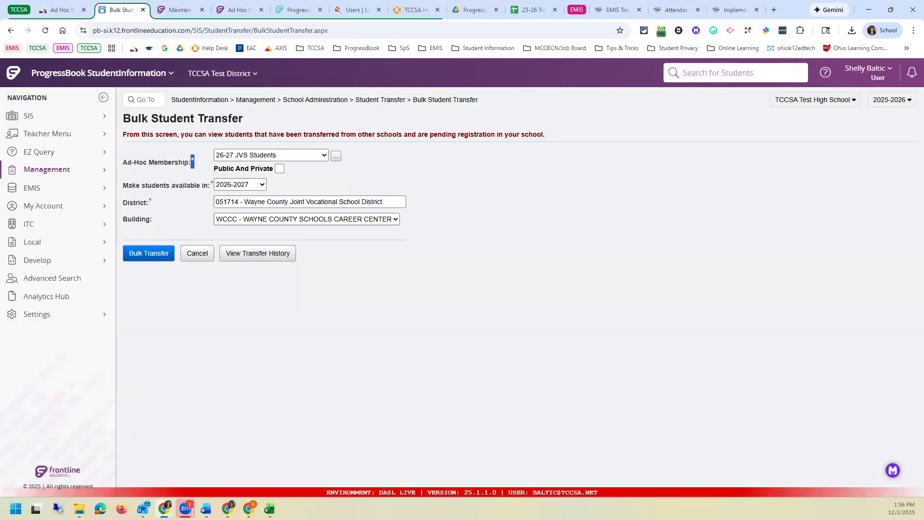
Search the screens for "membership".
click(153, 97)
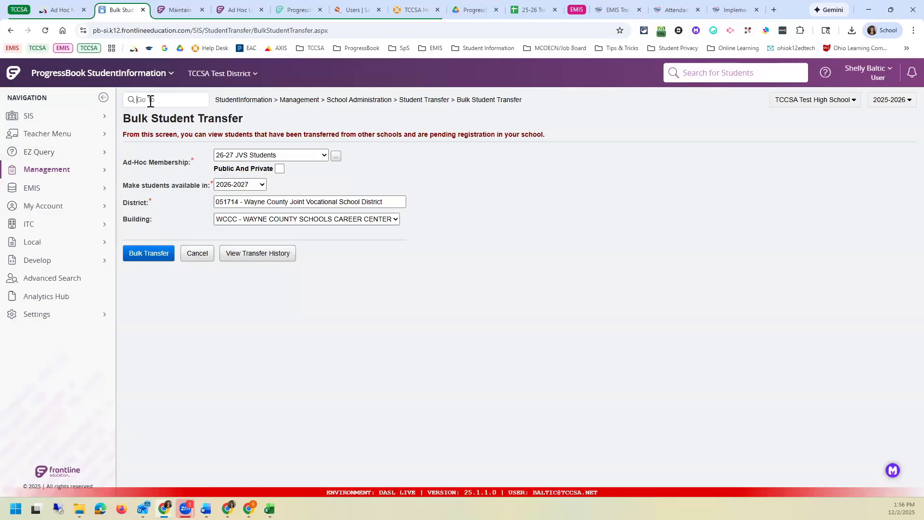
text(members)
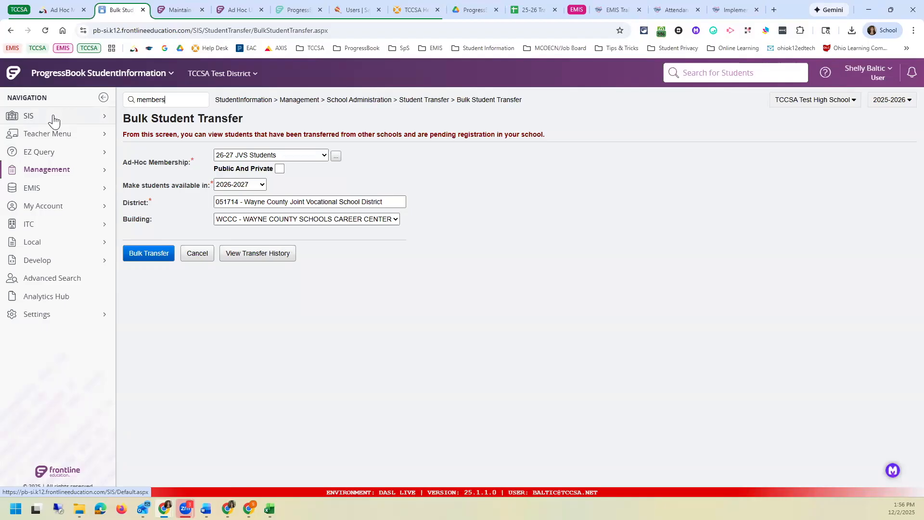
text(hip)
key(Return)
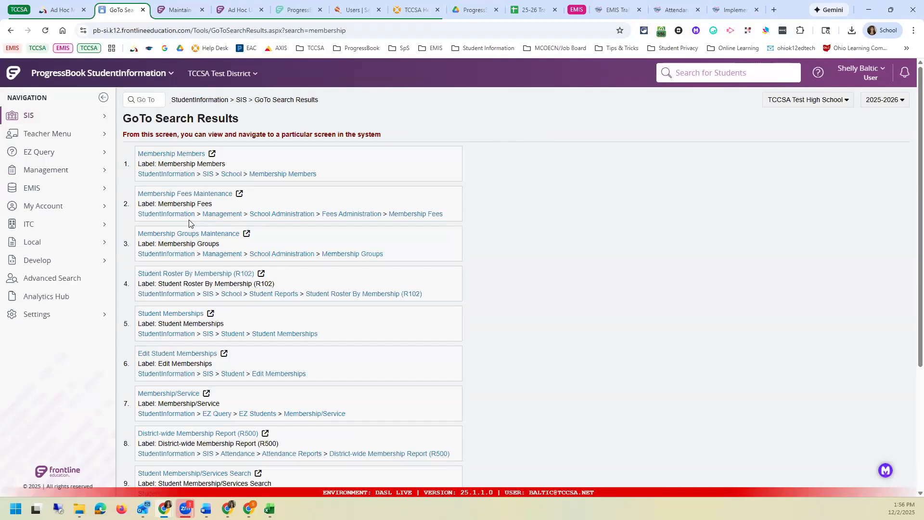
Look at the Student Membership Copy screen from the search results and return to the results.
scroll(189, 224, down, 3)
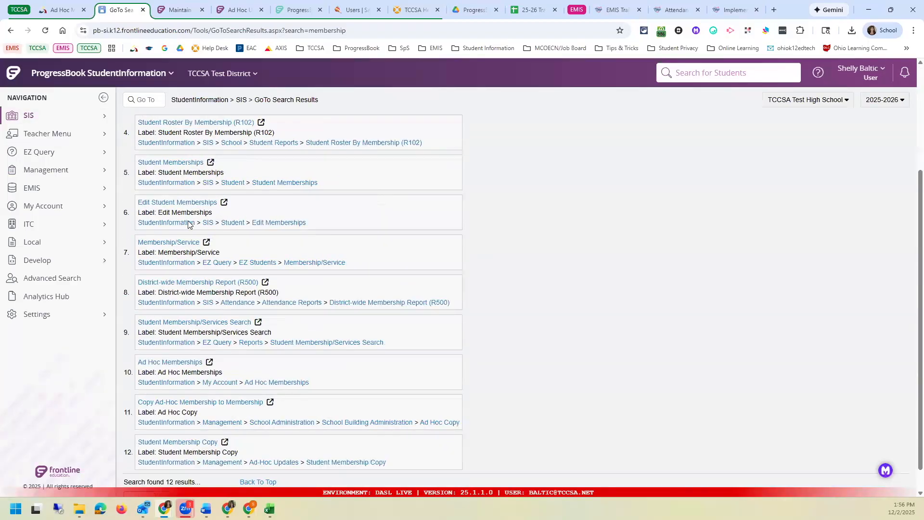
scroll(188, 224, down, 1)
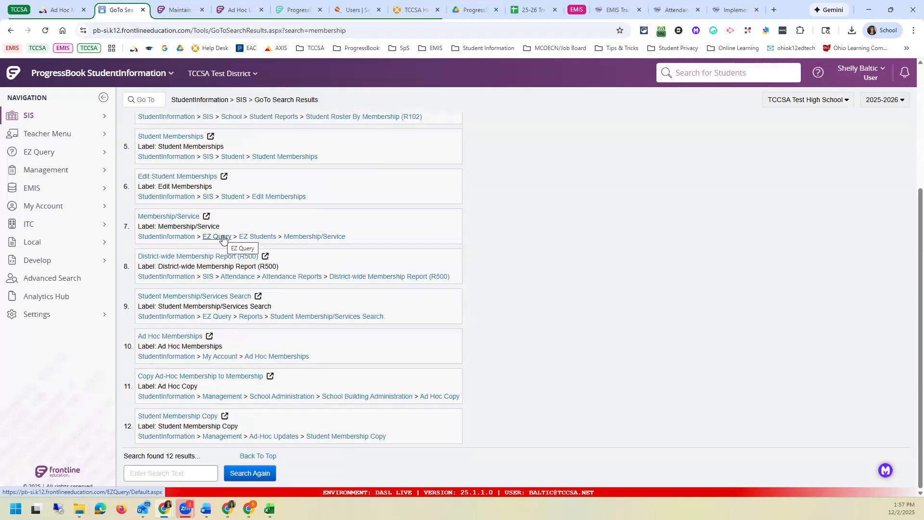
click(197, 417)
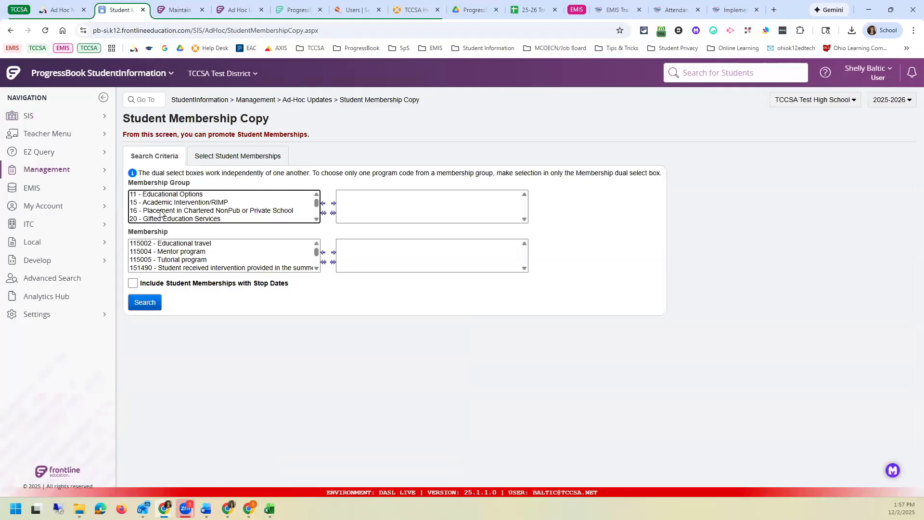
click(11, 30)
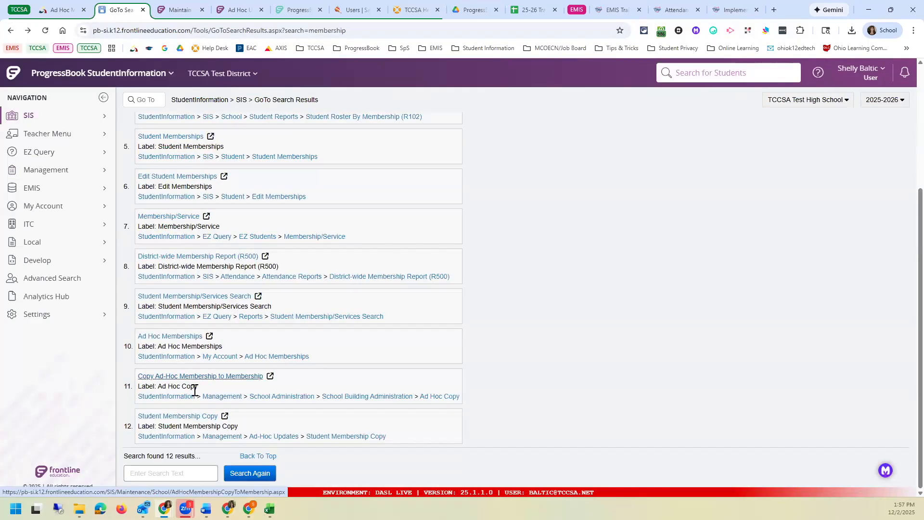
click(181, 420)
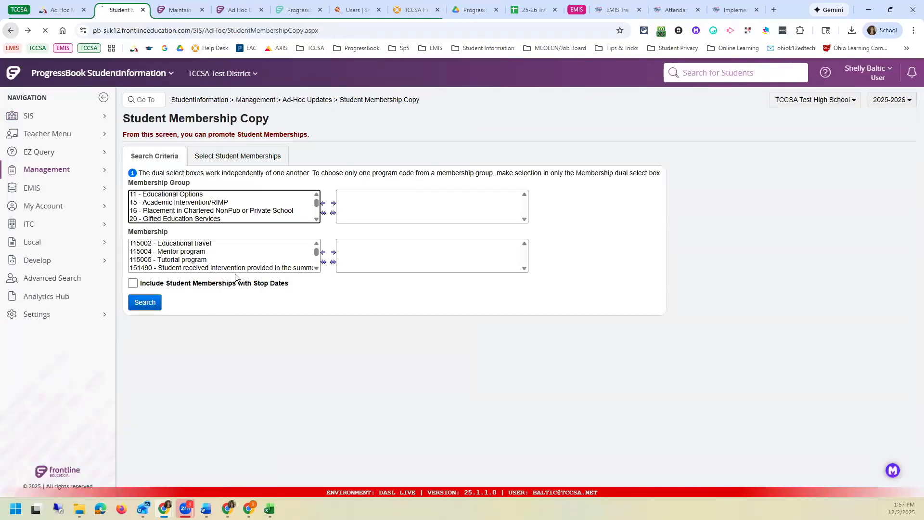
key(alt+Left)
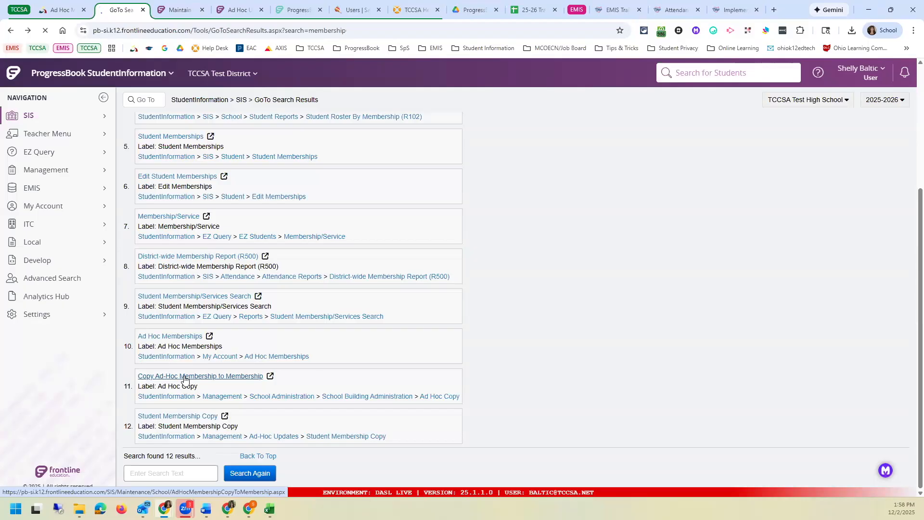
Go to Copy Ad-Hoc Membership to Membership and choose 26-27 JVS Students as the ad-hoc membership for copying.
click(185, 376)
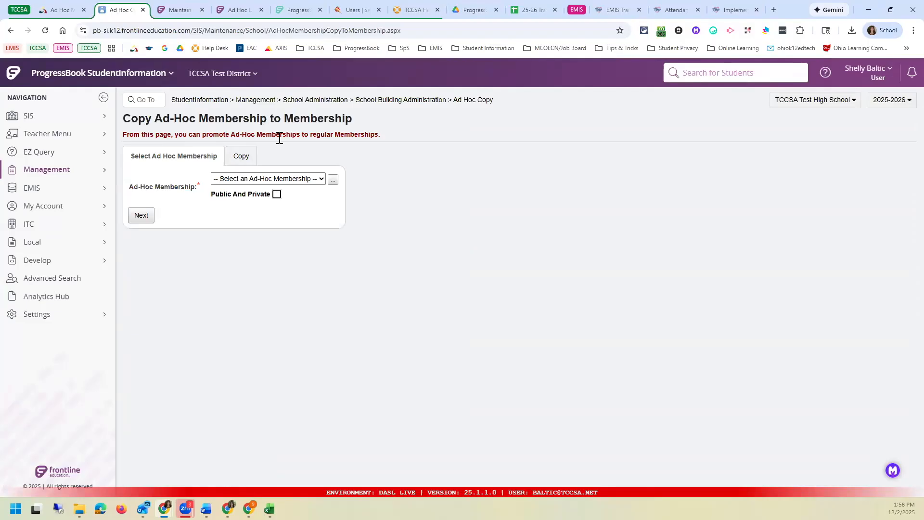
click(289, 182)
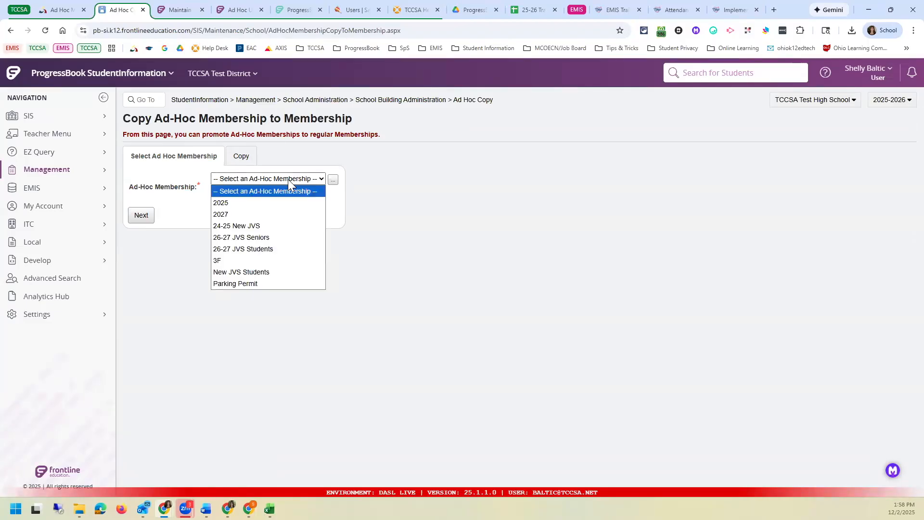
click(249, 249)
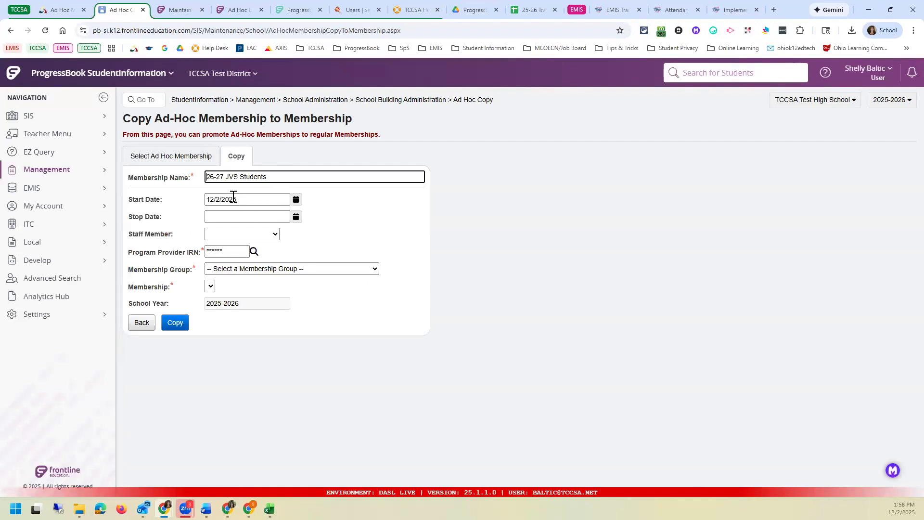
Set the membership group to 42 - Interscholastic Athletics and the membership to 420006 - Wrestling, and leave the form without copying.
click(226, 271)
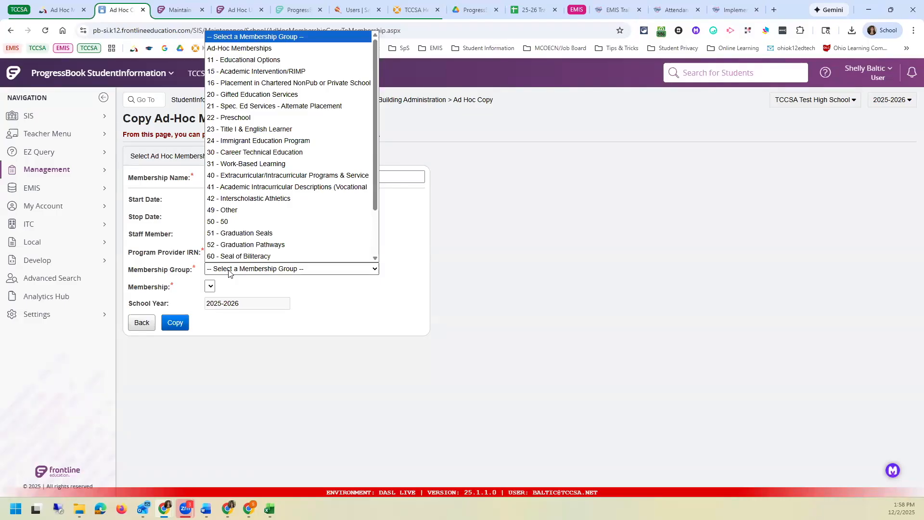
click(422, 118)
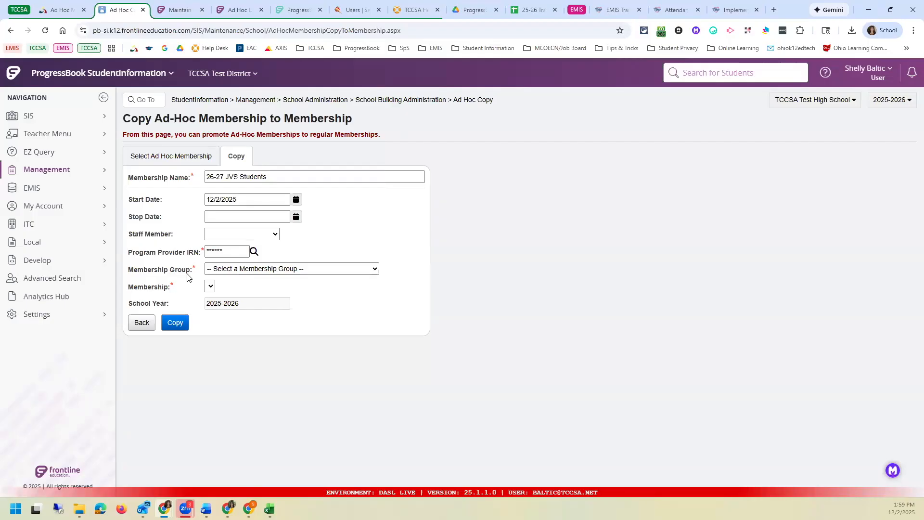
click(252, 269)
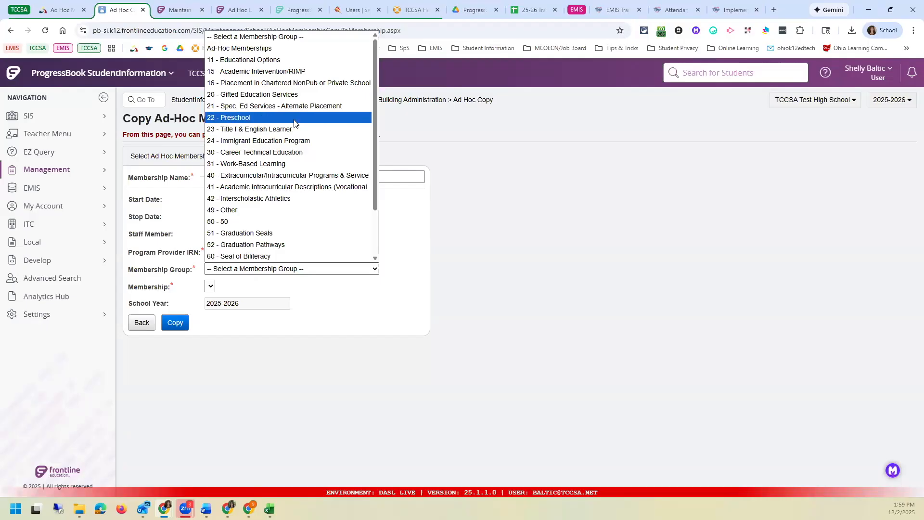
click(300, 199)
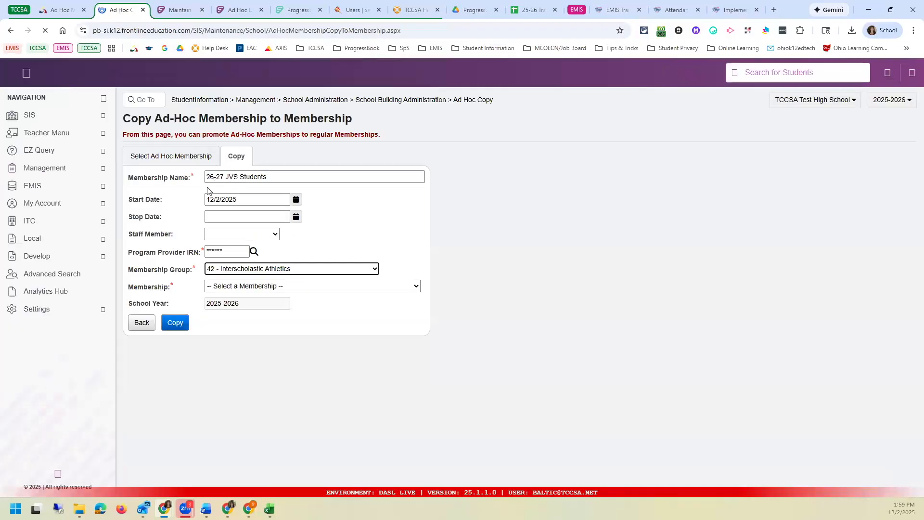
click(226, 287)
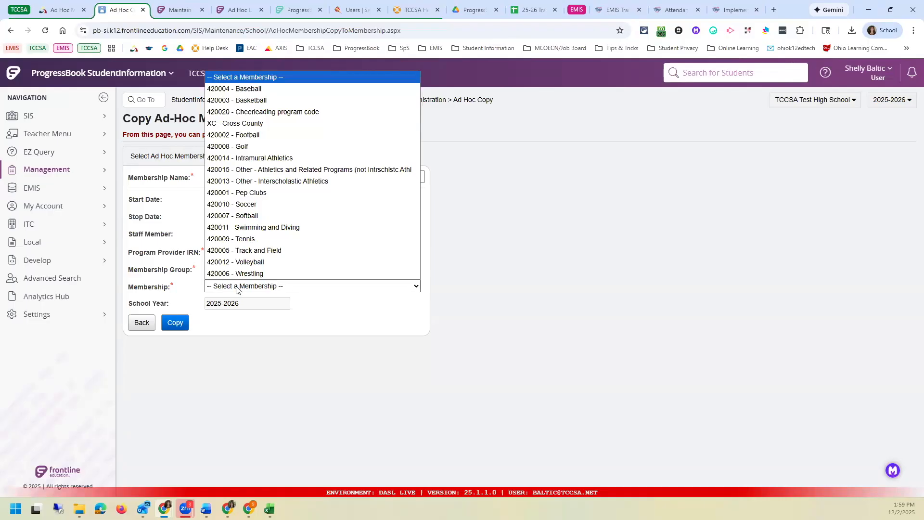
click(247, 272)
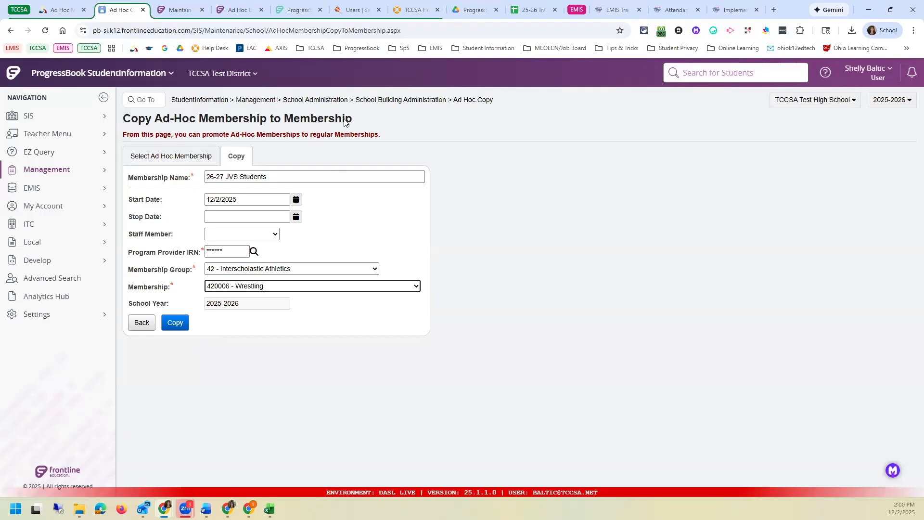
click(11, 31)
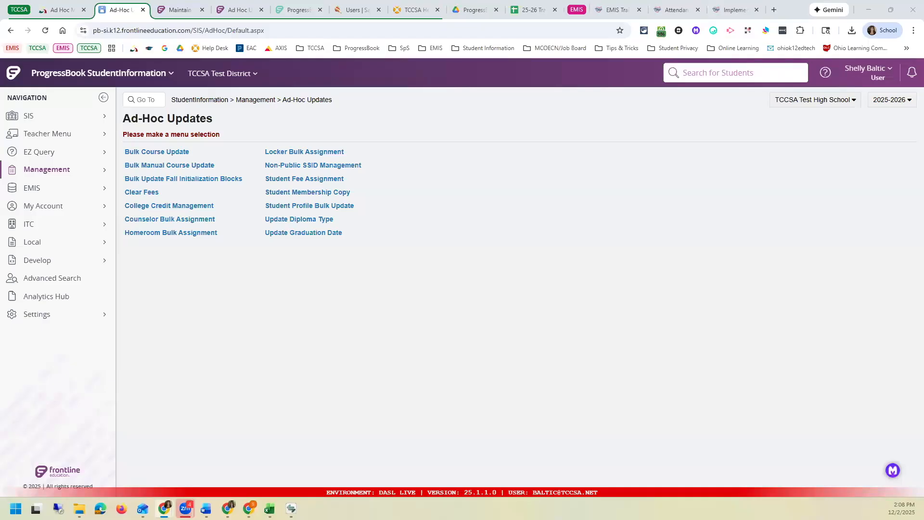
Go to the EZ Query SIS Student Search and filter the students by the ad-hoc membership Parking Permit.
click(96, 158)
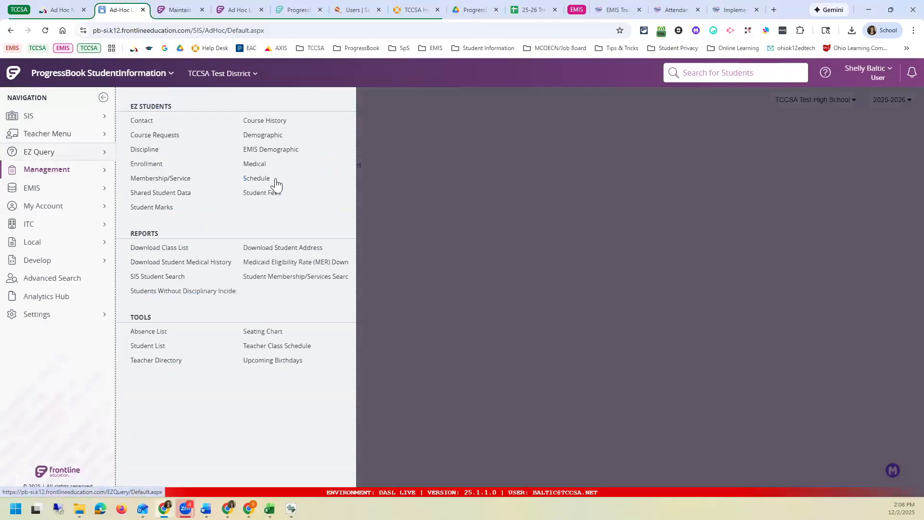
click(171, 282)
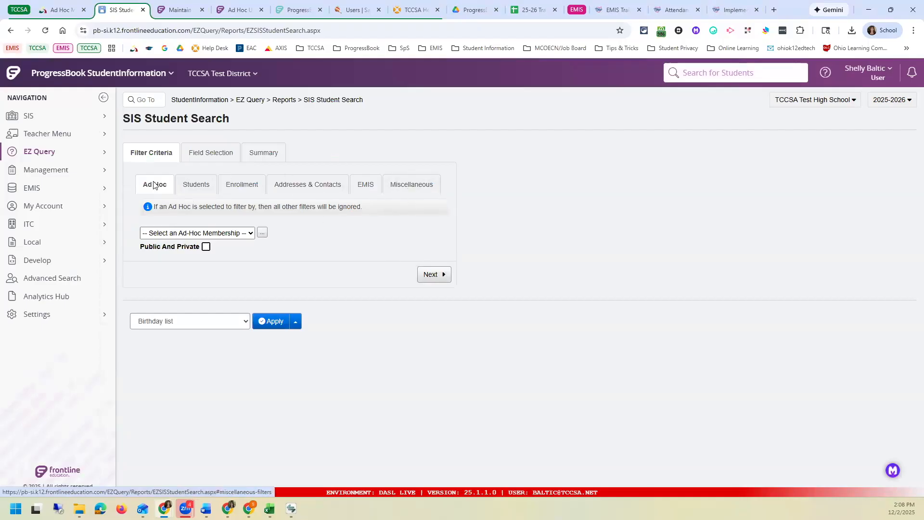
click(175, 234)
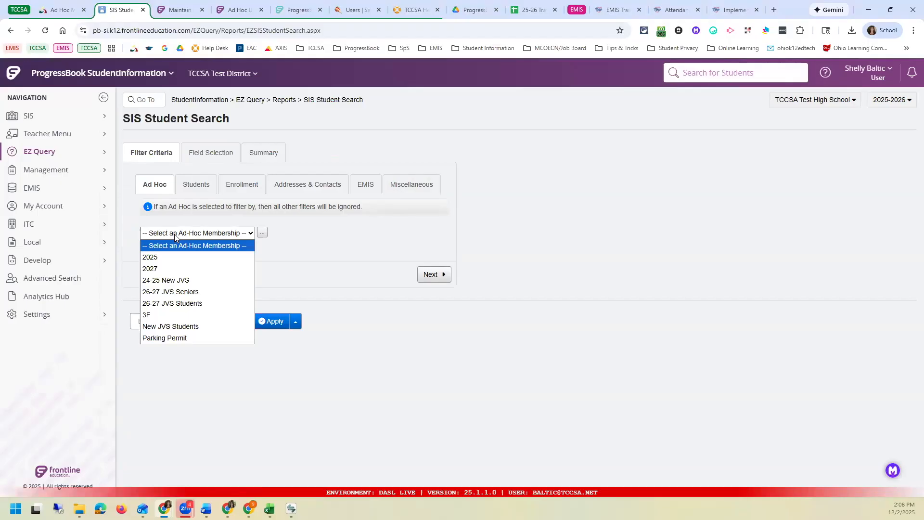
click(164, 338)
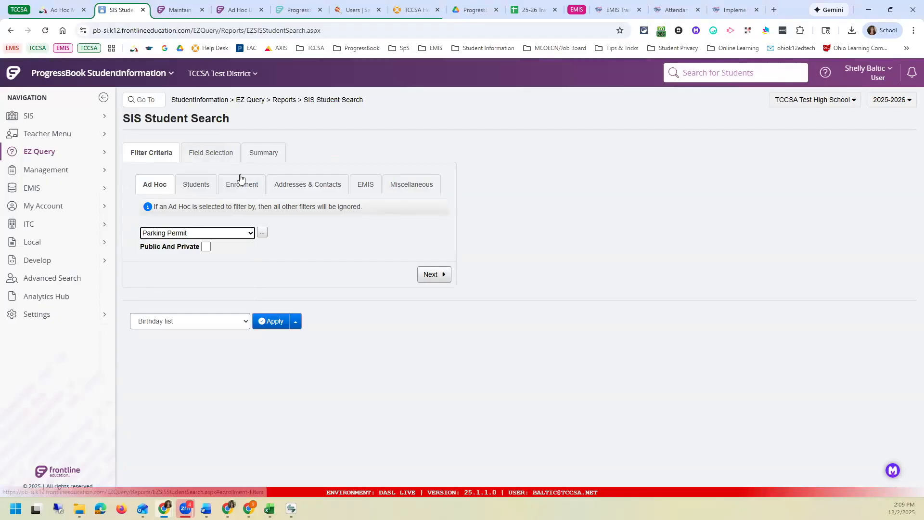
click(433, 275)
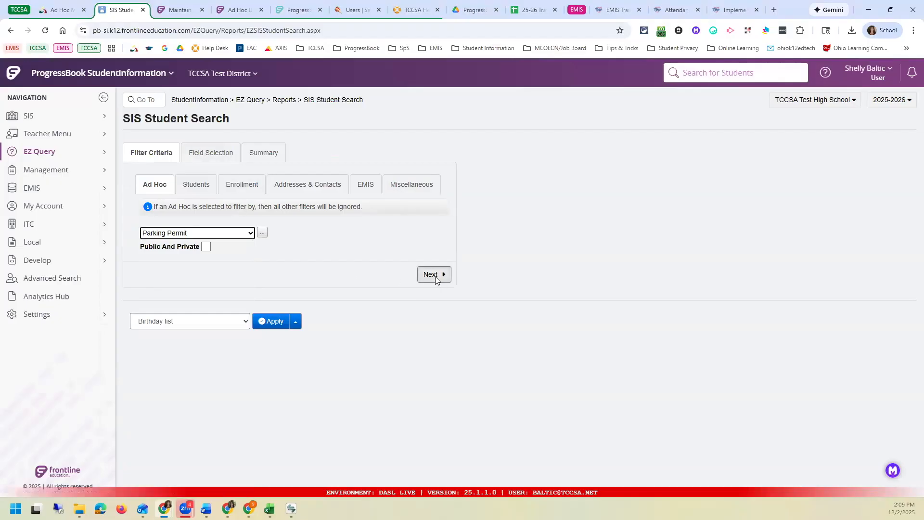
Include the fields First Name, Last Name, Parking Permit and License Plate in the report and proceed to the summary.
click(171, 245)
click(173, 273)
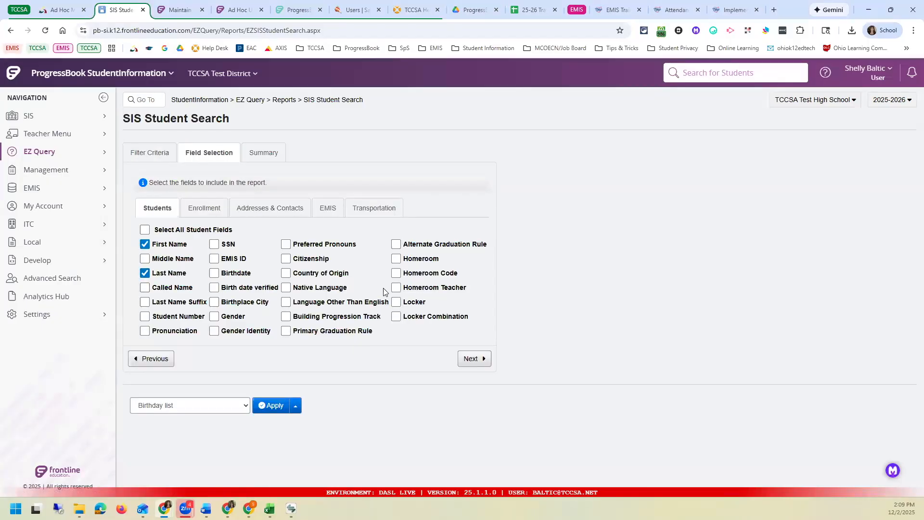
click(367, 213)
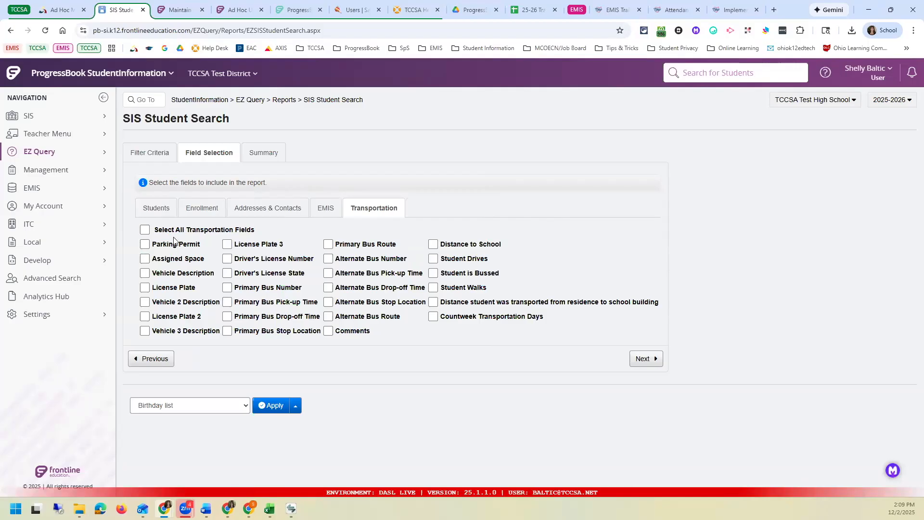
click(146, 246)
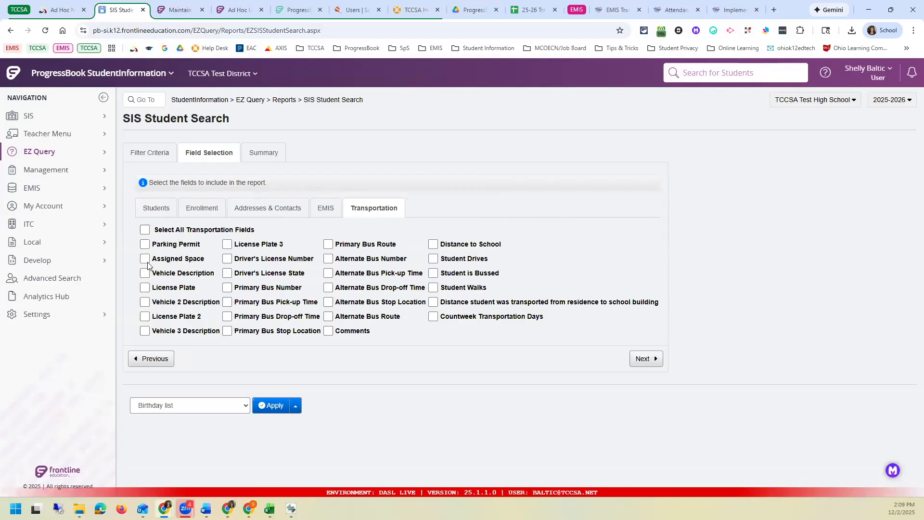
click(146, 287)
click(652, 360)
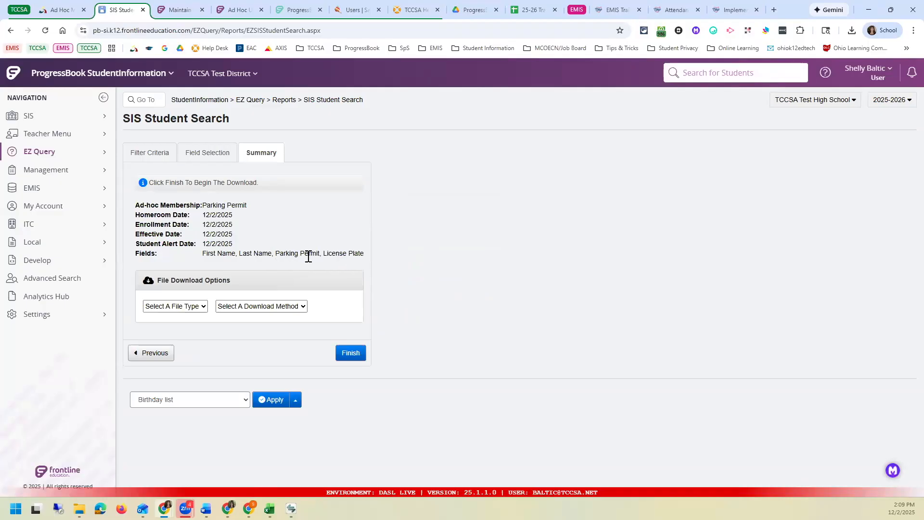
Generate the report with file type CSV and Download as the download method.
click(185, 308)
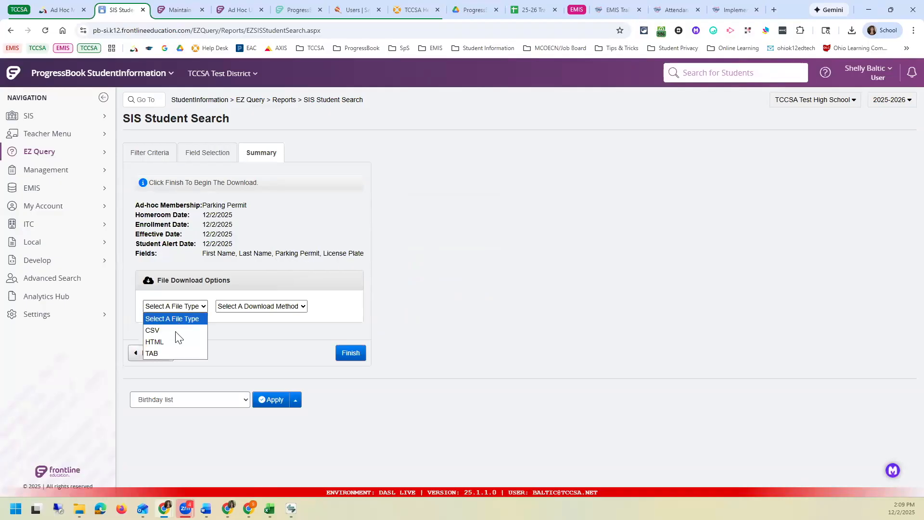
key(Return)
click(246, 311)
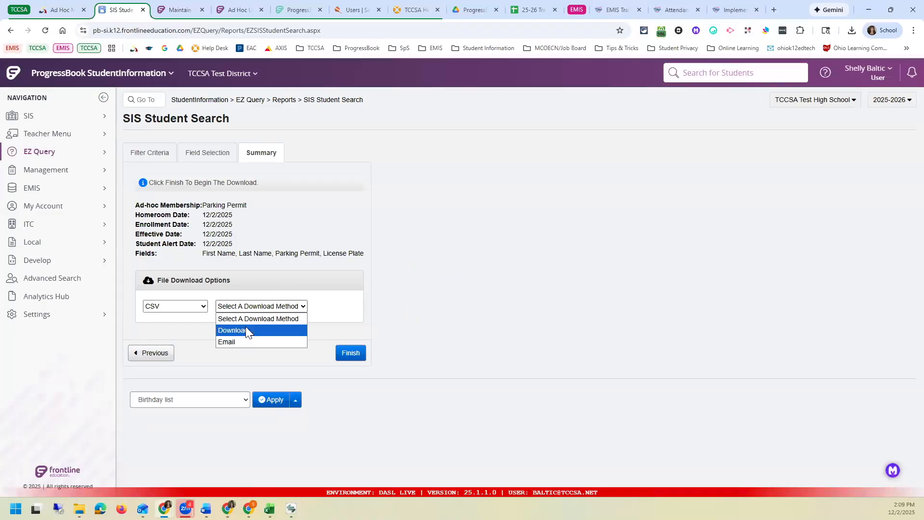
key(Return)
click(354, 357)
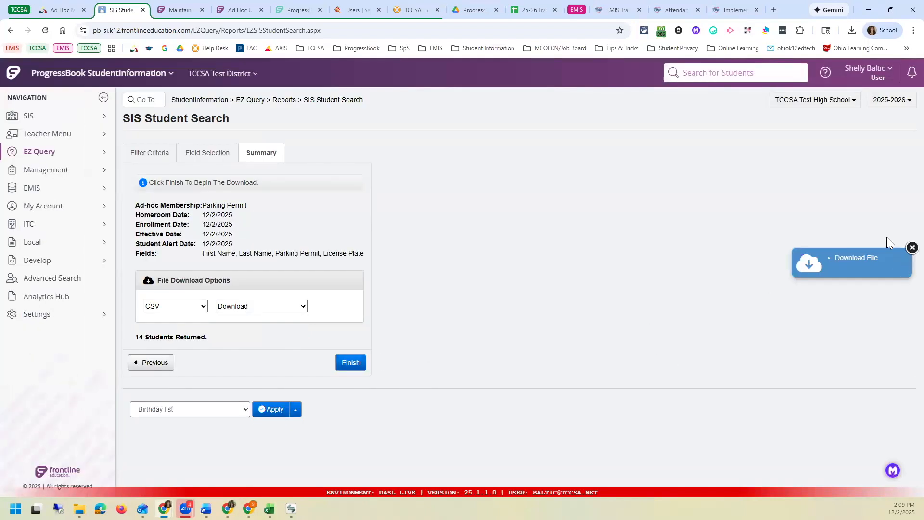
Download the generated CSV file and open it in Excel to check the parking permit column at cell C9.
click(846, 263)
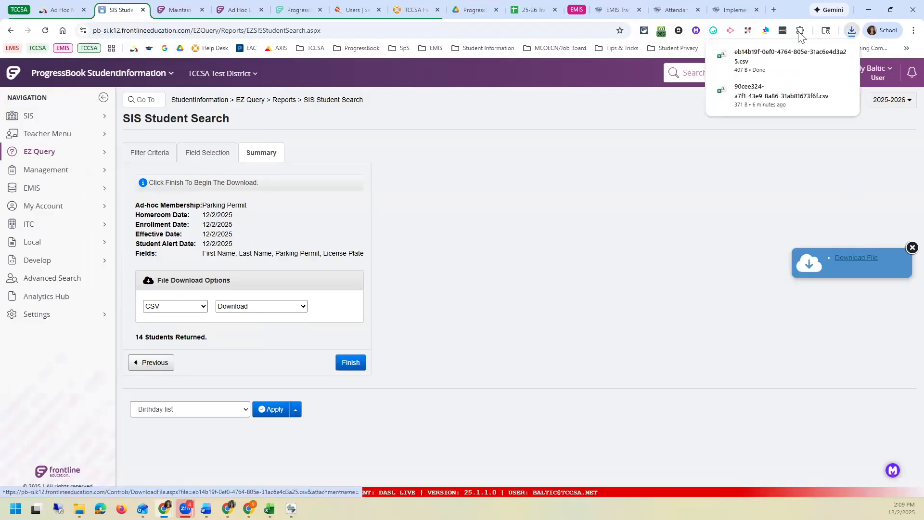
click(760, 64)
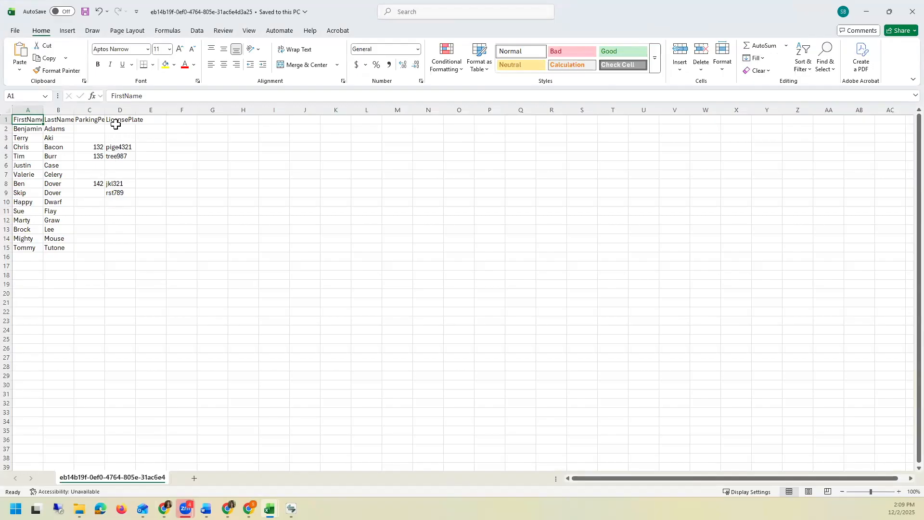
click(90, 195)
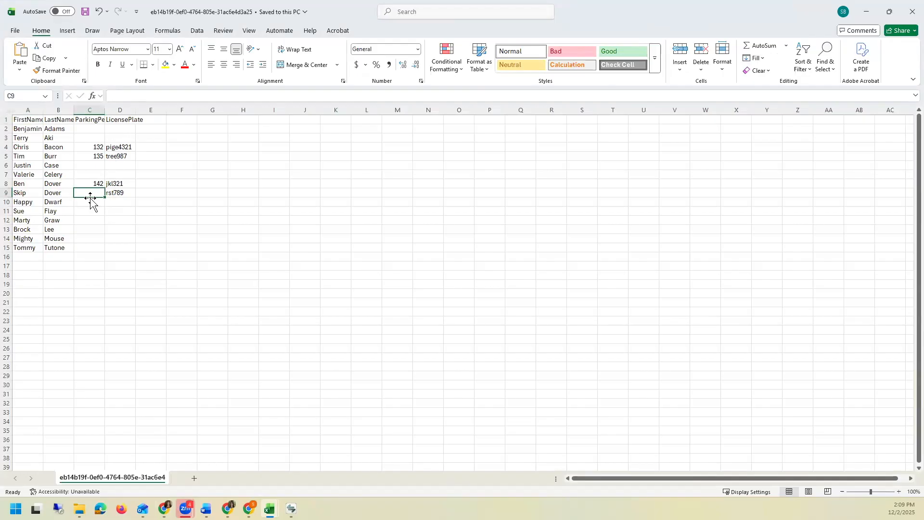